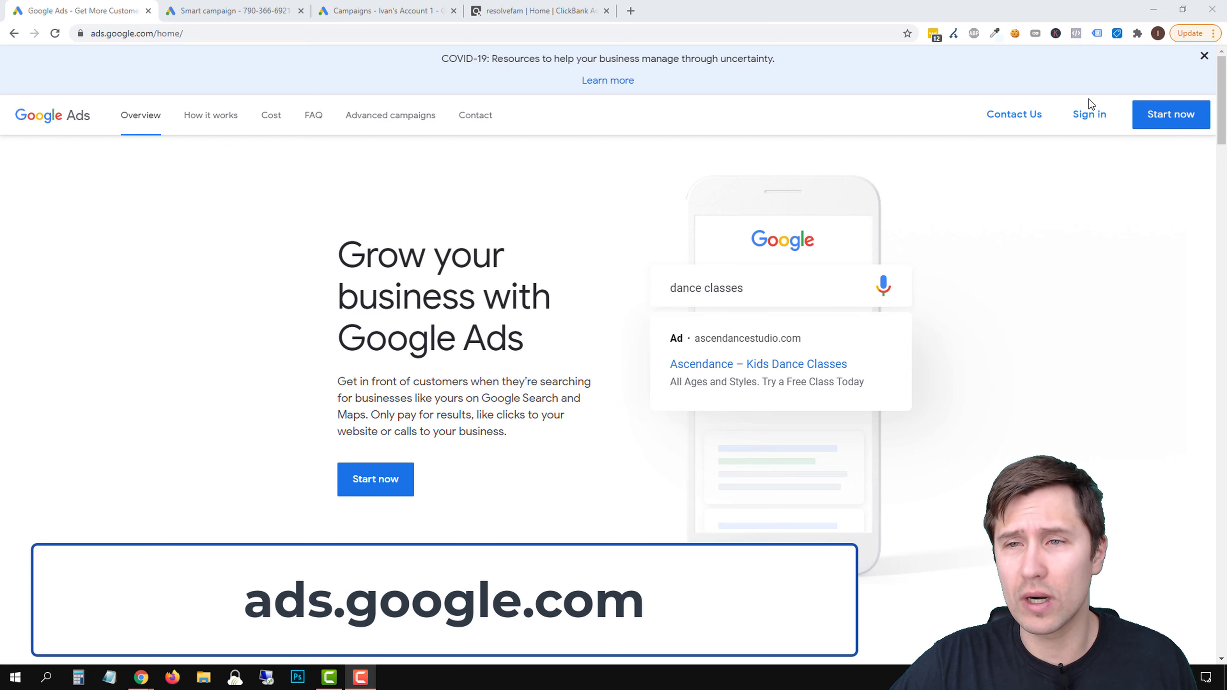
# Switch the new Google Ads account setup to Expert Mode, and open the existing account's Campaigns page, closing the two other Google Ads pages
pyautogui.click(268, 17)
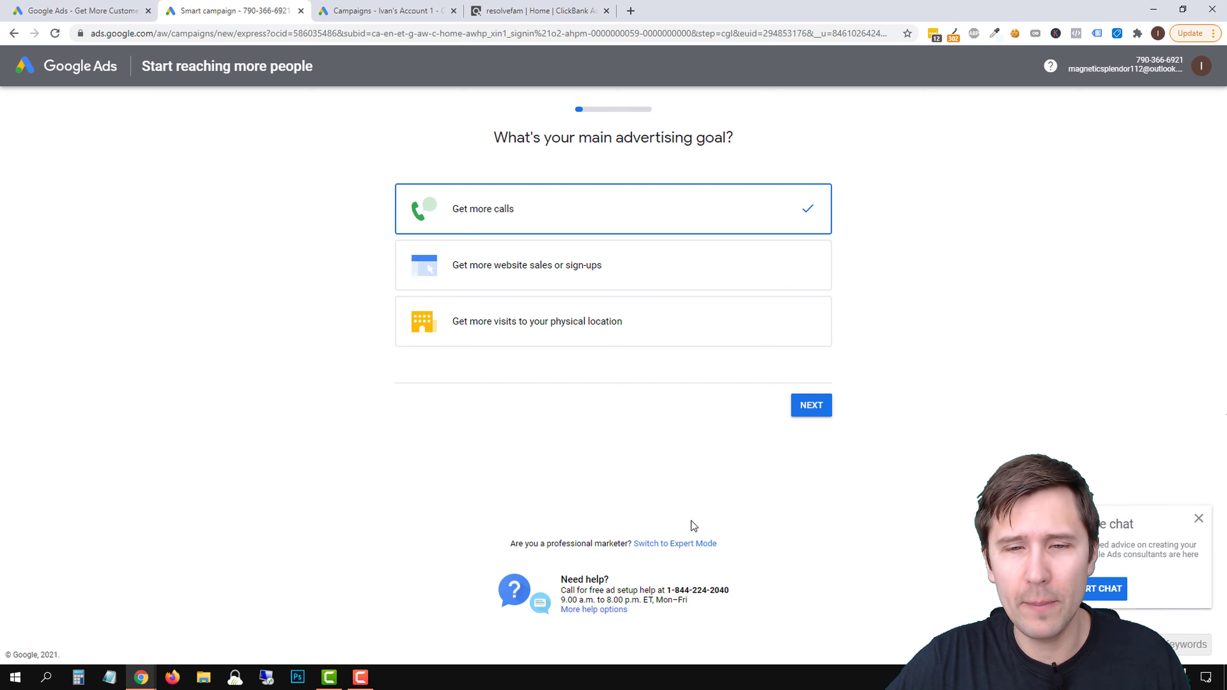
pyautogui.click(667, 545)
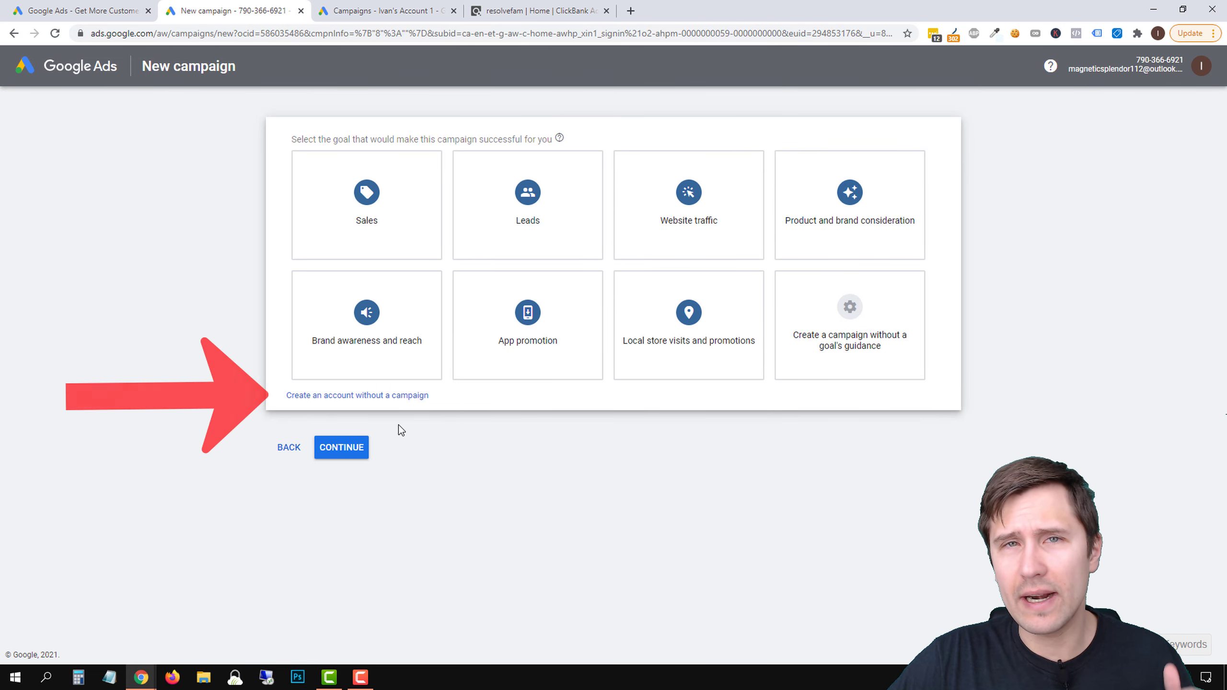
pyautogui.click(377, 11)
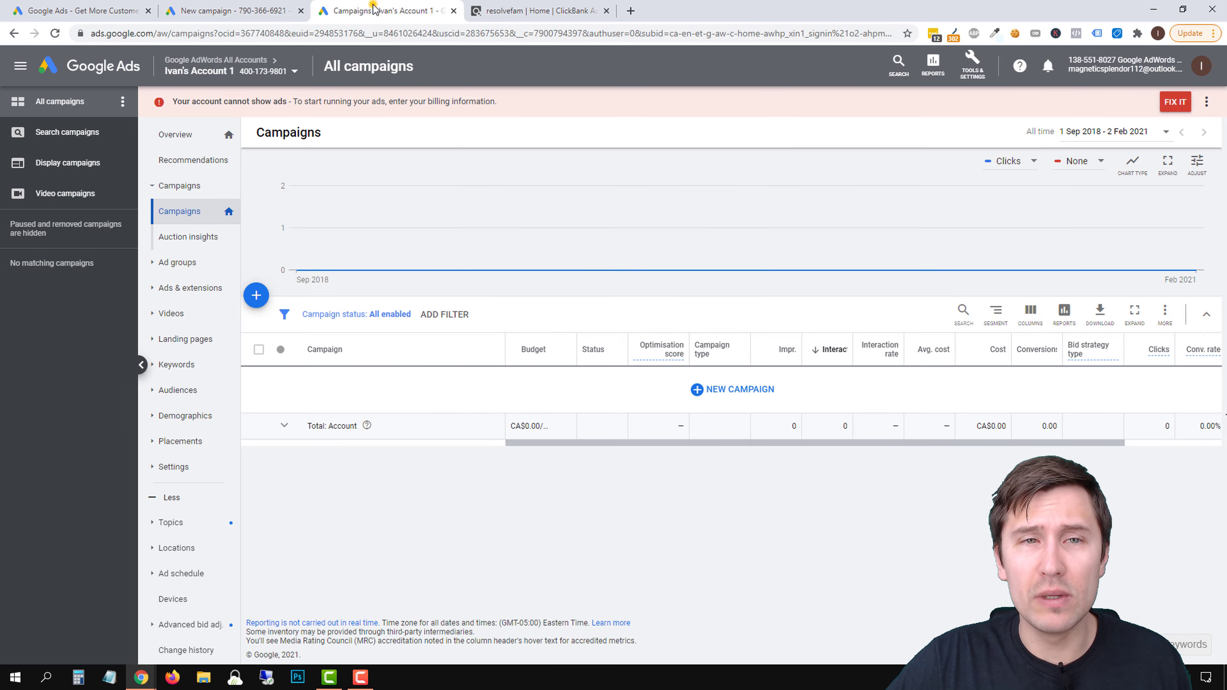
pyautogui.click(148, 10)
pyautogui.click(148, 10)
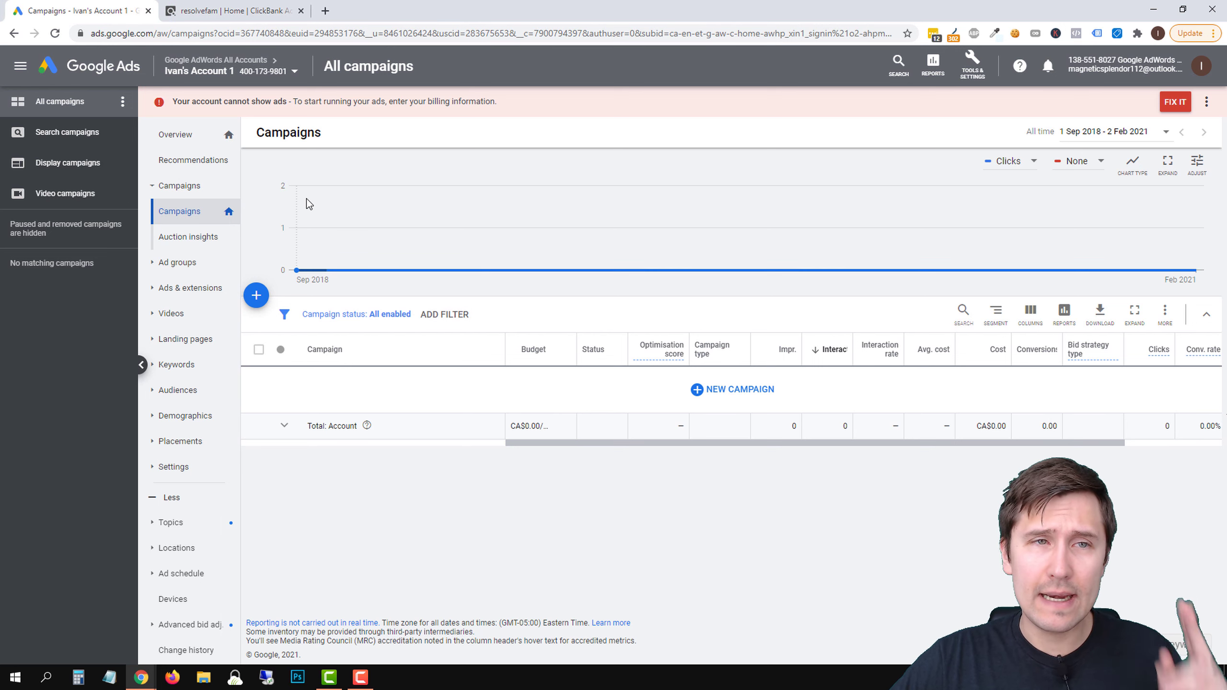
pyautogui.moveTo(303, 199)
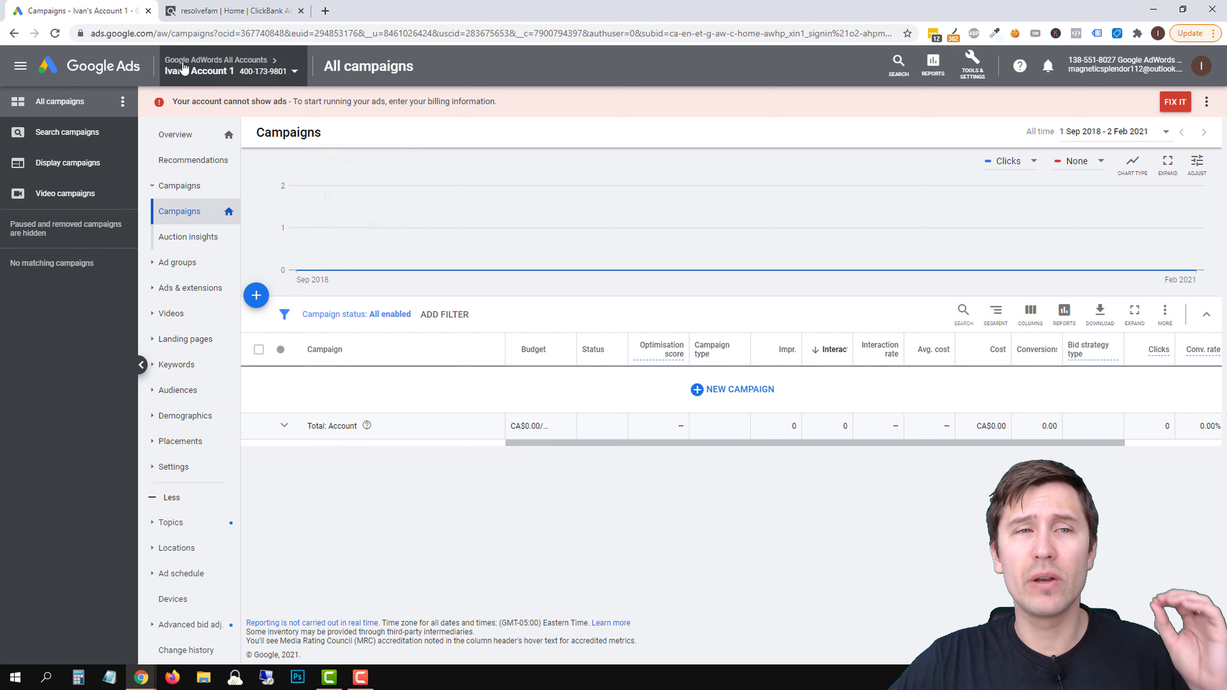
# Switch to ClickBank and list all products in its affiliate marketplace by running a search without keywords
pyautogui.click(222, 7)
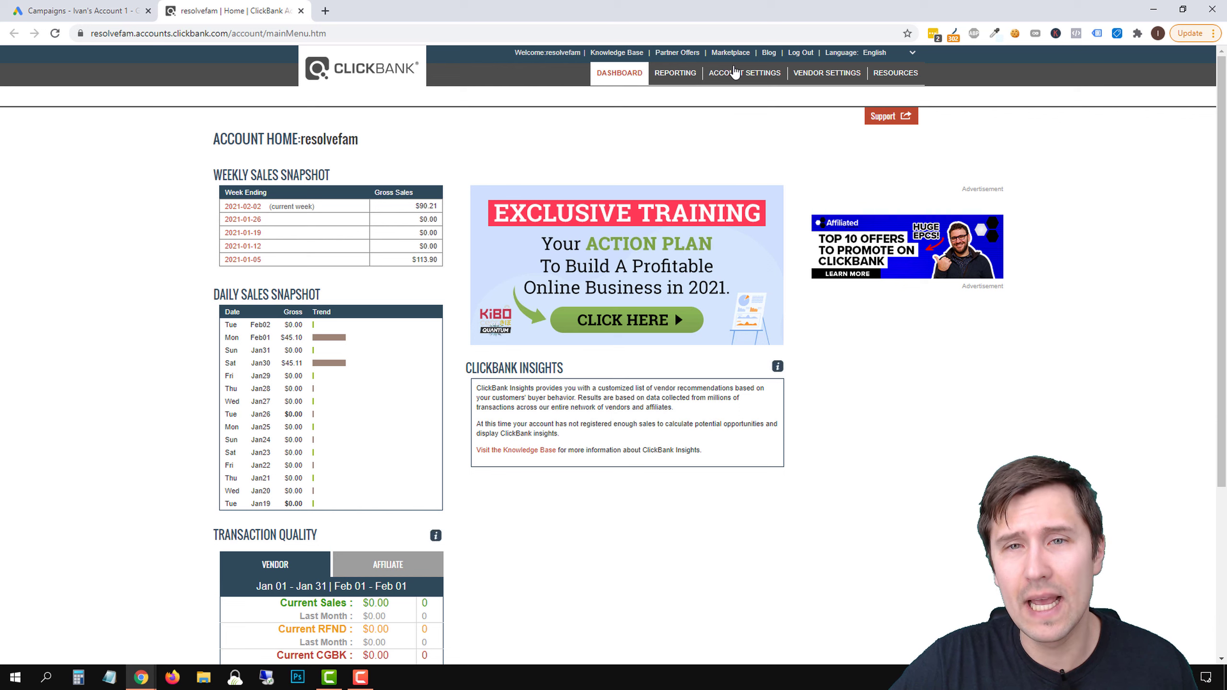
pyautogui.click(727, 54)
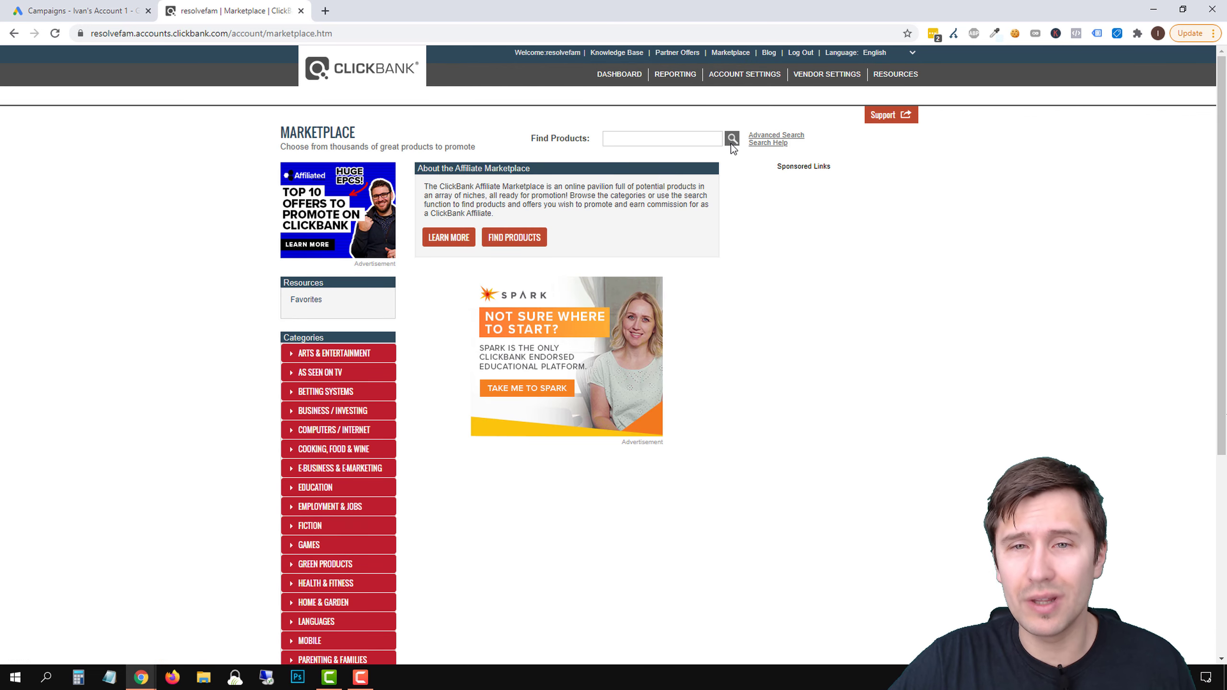
pyautogui.click(732, 139)
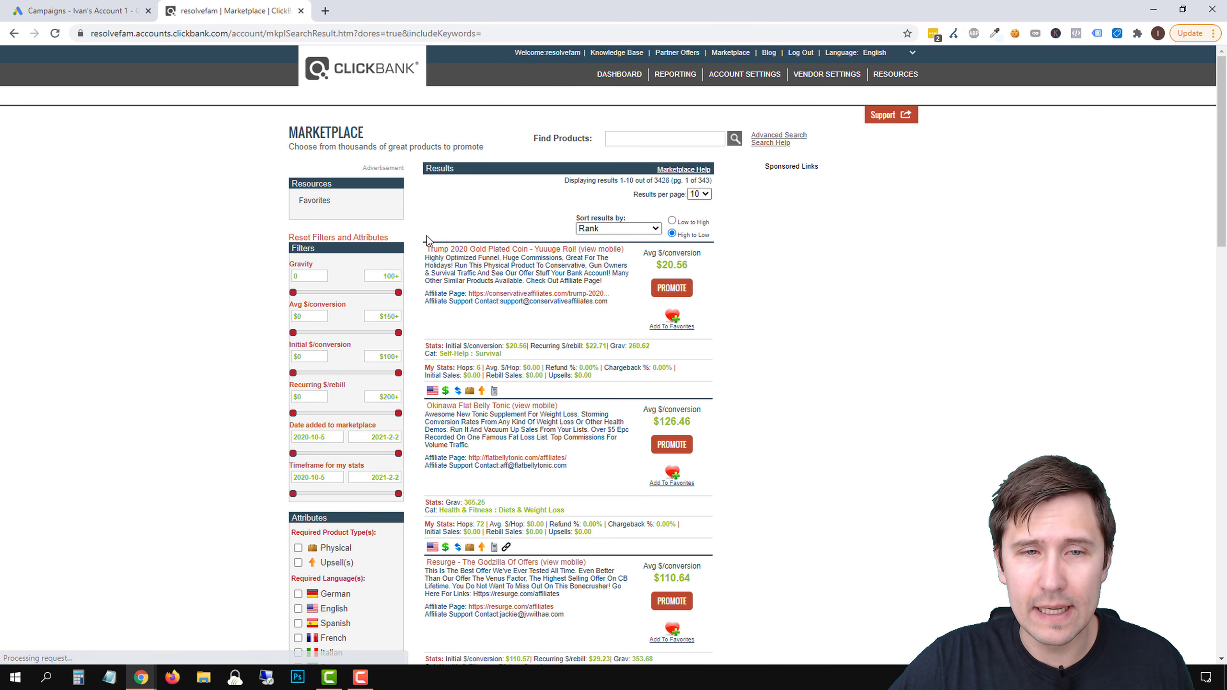
# Examine the ranked marketplace offers, comparing their descriptions, categories and average earnings per conversion
pyautogui.moveTo(437, 266); pyautogui.dragTo(629, 274)
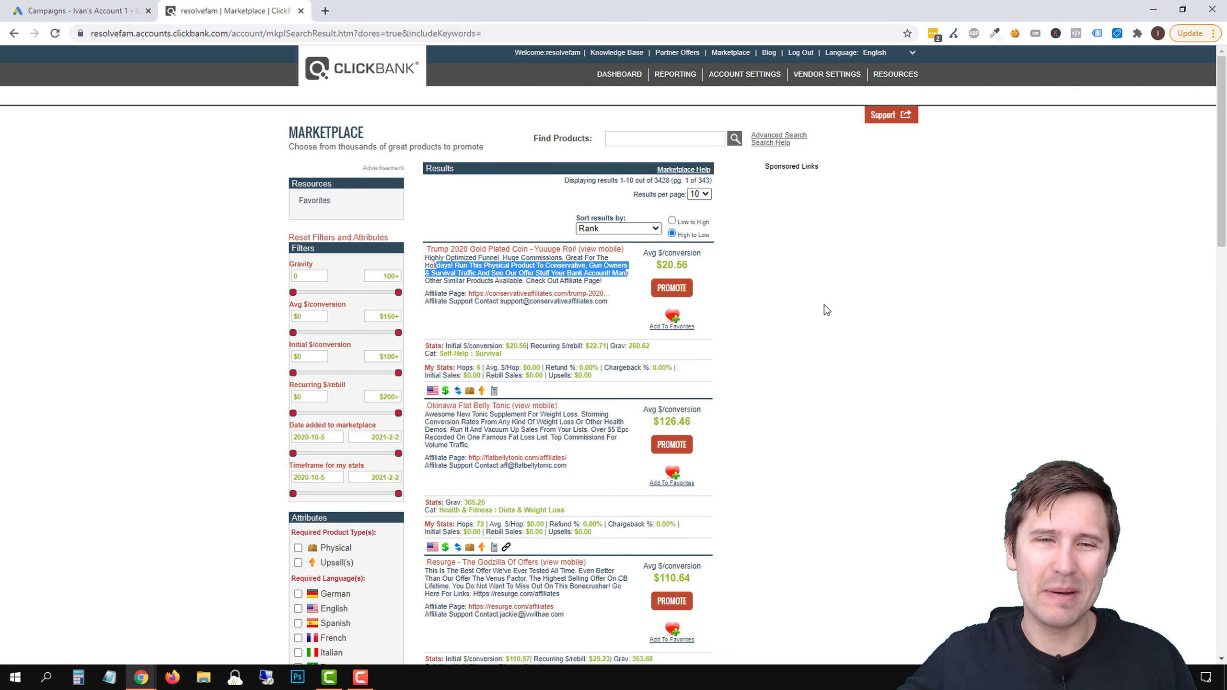
pyautogui.click(567, 271)
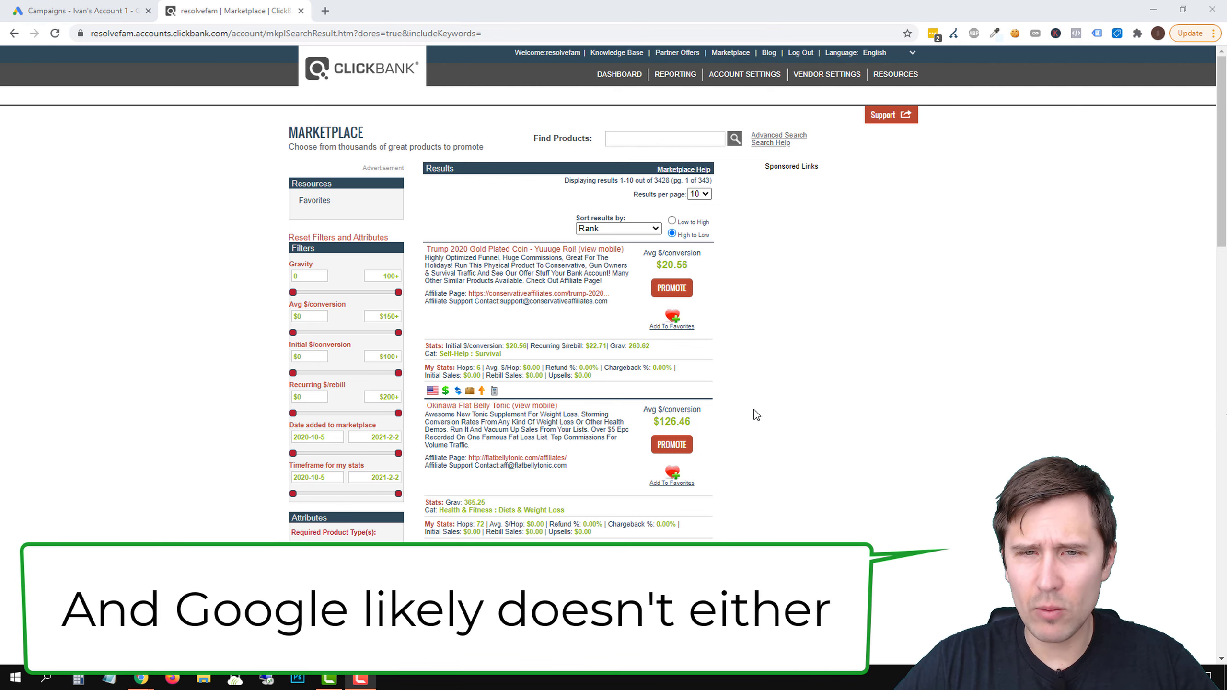
pyautogui.scroll(-5, 756, 415)
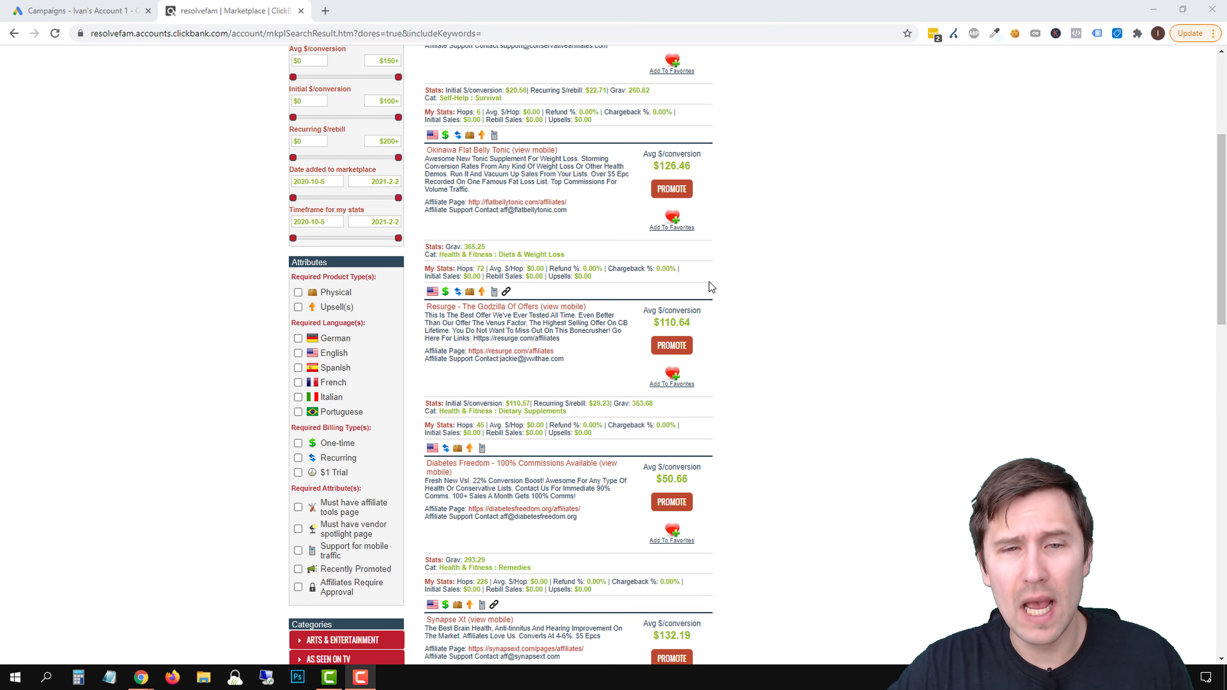
pyautogui.scroll(-1, 764, 302)
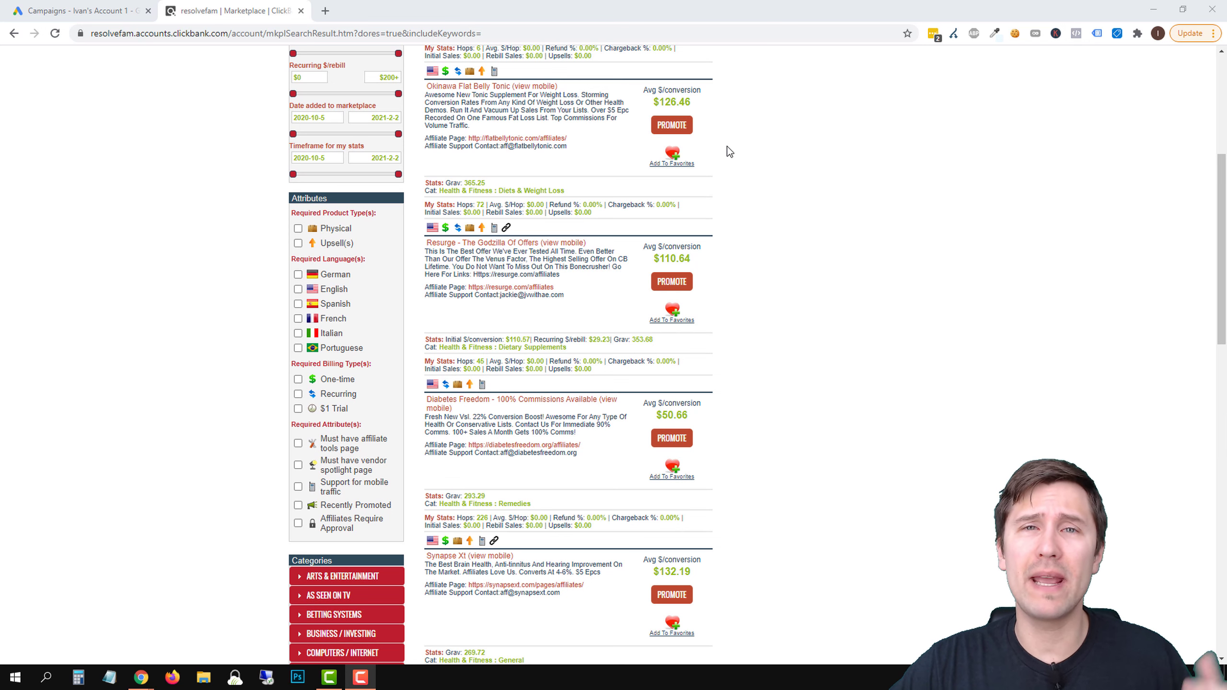
pyautogui.scroll(2, 492, 205)
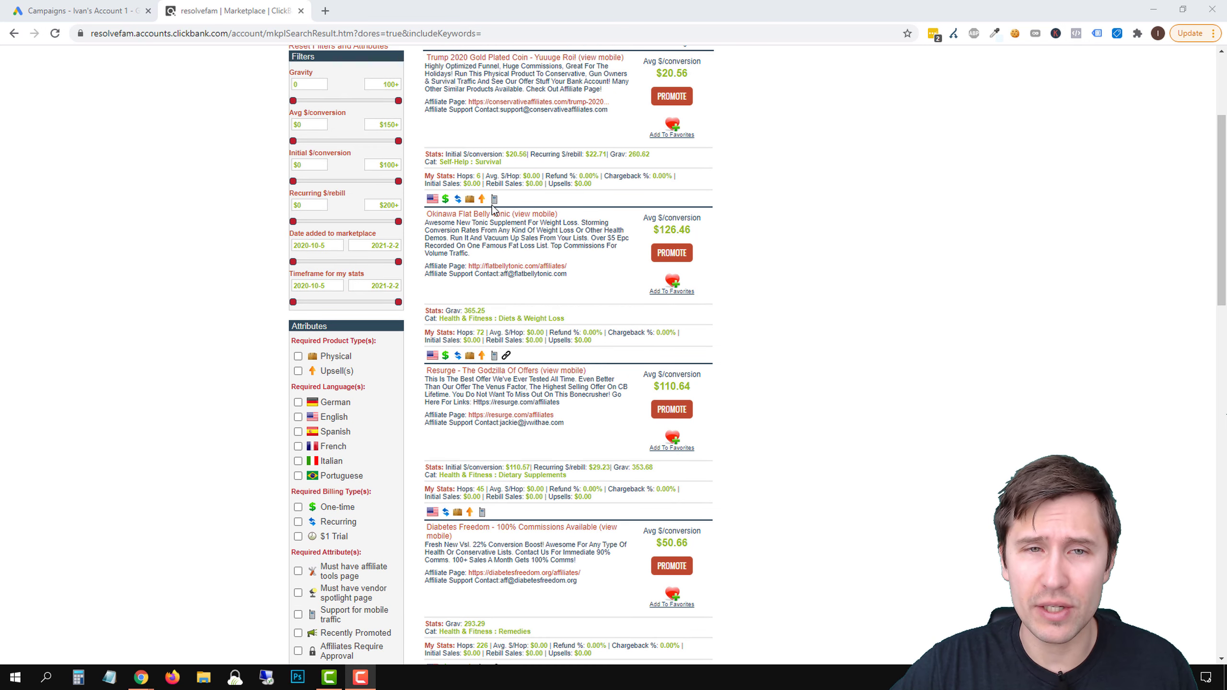
pyautogui.scroll(-1, 585, 309)
pyautogui.scroll(-1, 585, 309)
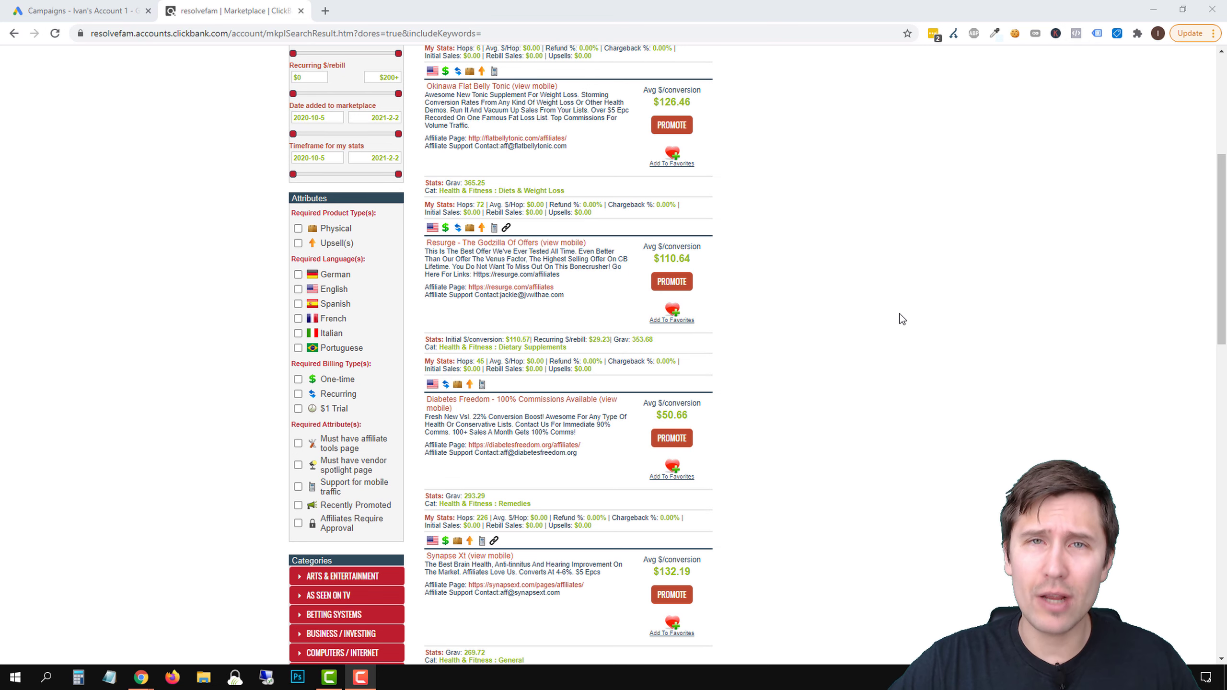
pyautogui.scroll(-6, 729, 276)
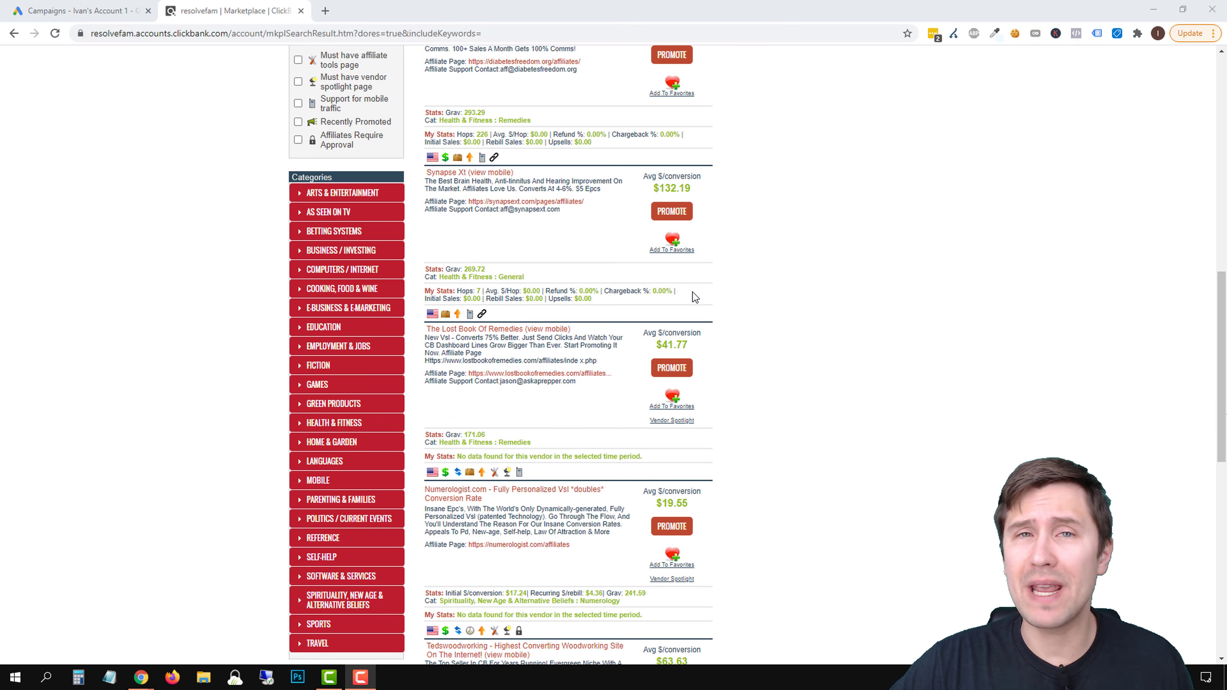
pyautogui.scroll(-3, 741, 274)
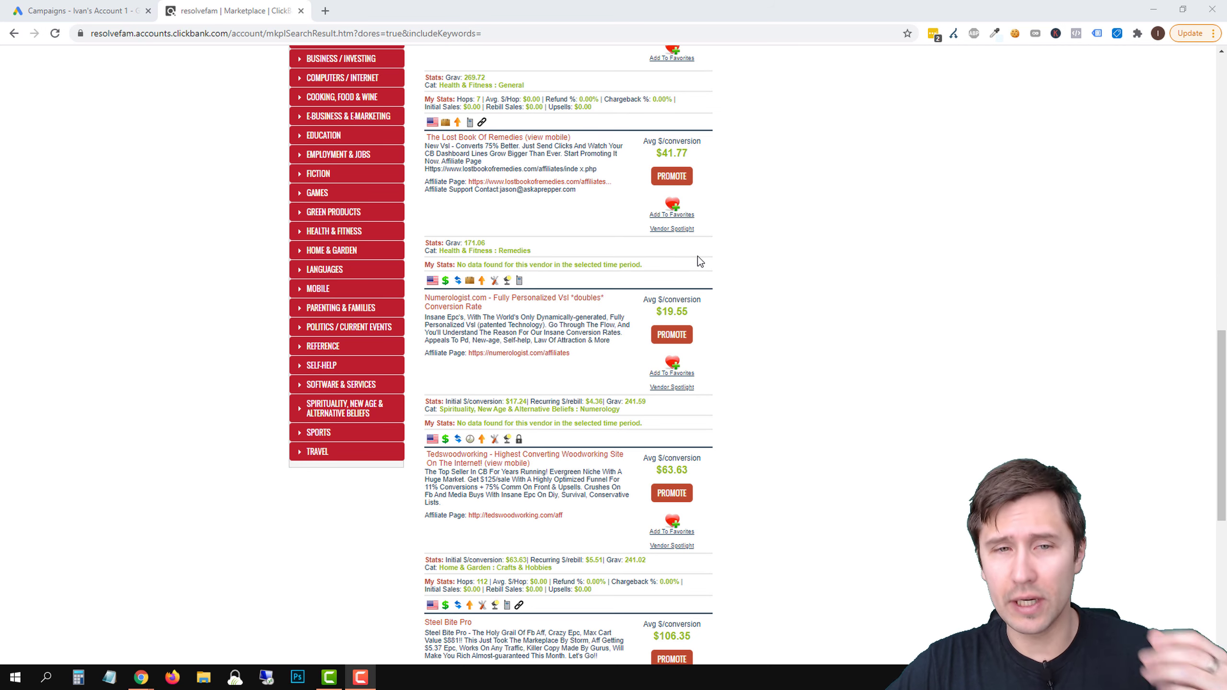
# Review the sales page and bottle pricing of the Resurge offer, close it, and check the offer's marketplace description
pyautogui.scroll(10, 698, 256)
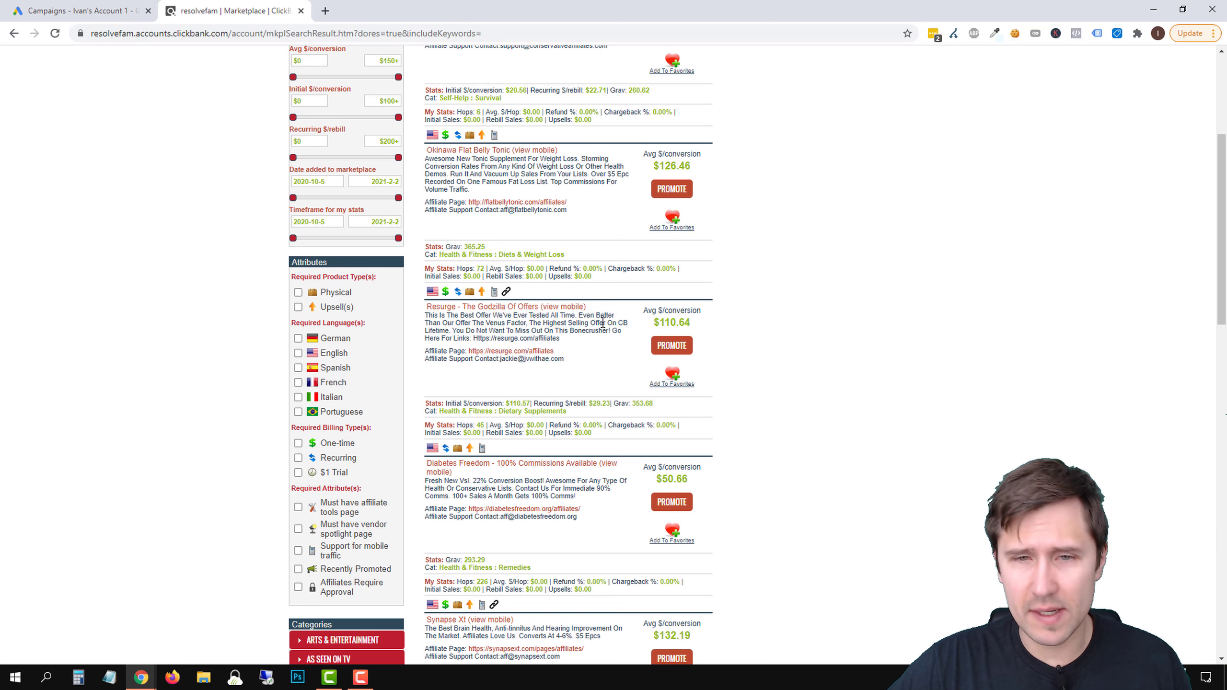
pyautogui.click(496, 307)
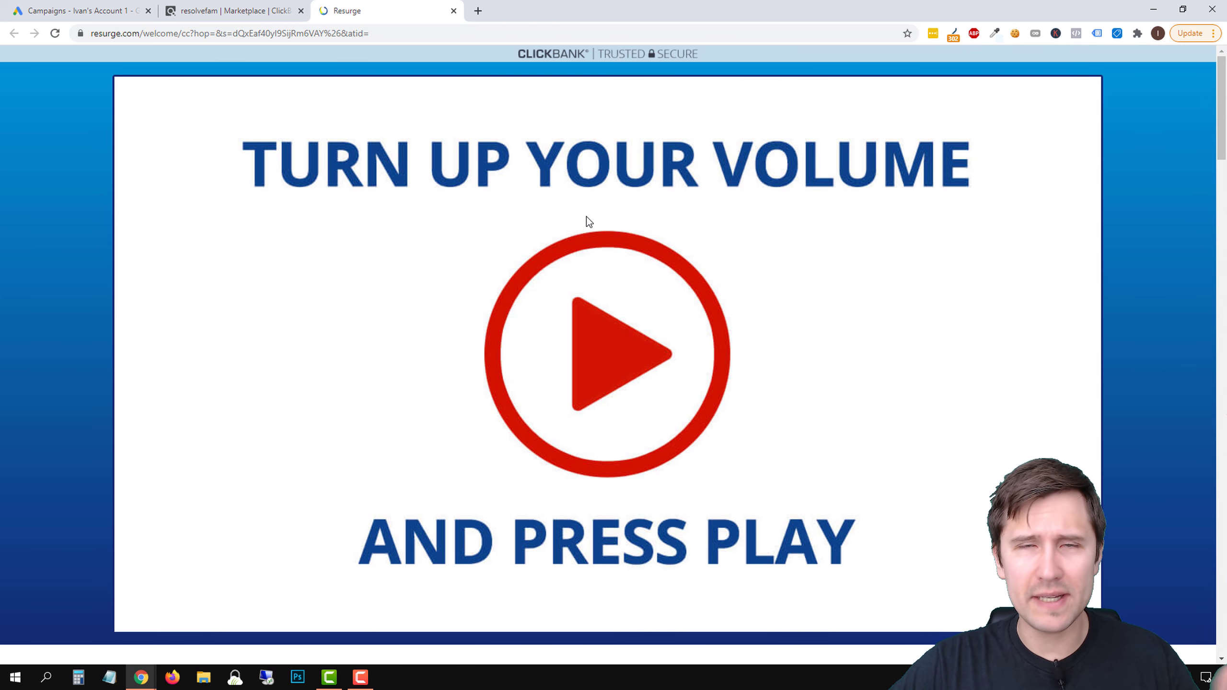
pyautogui.scroll(-7, 602, 242)
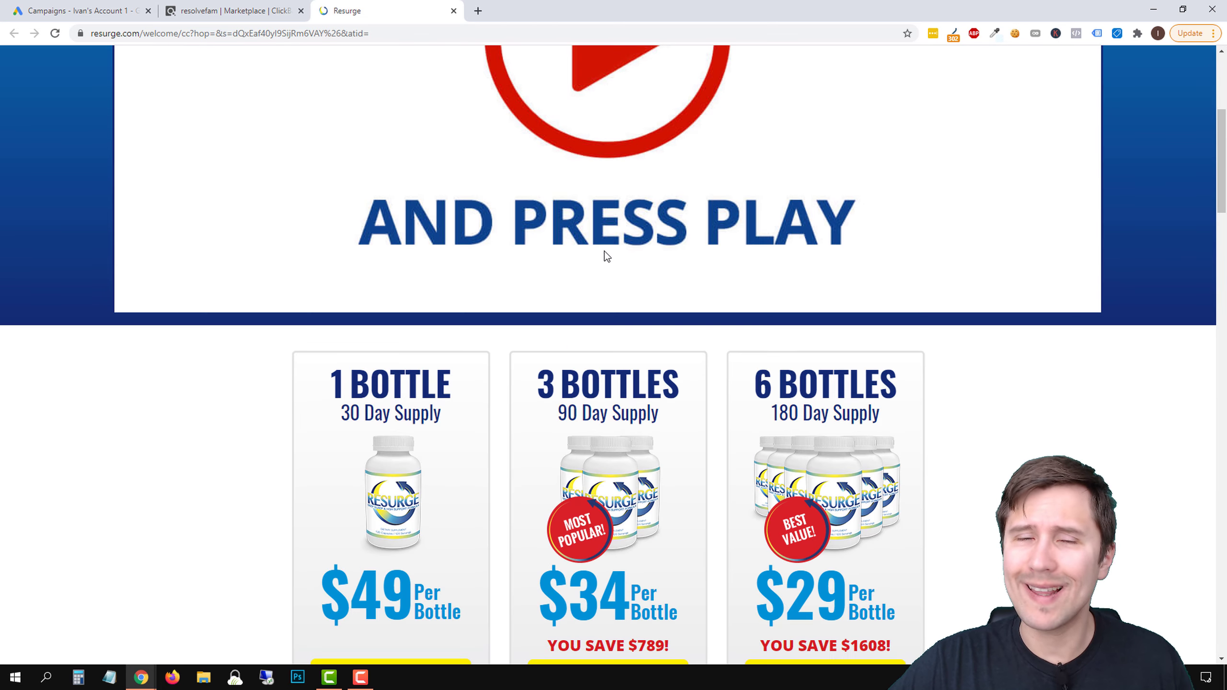
pyautogui.scroll(-2, 596, 249)
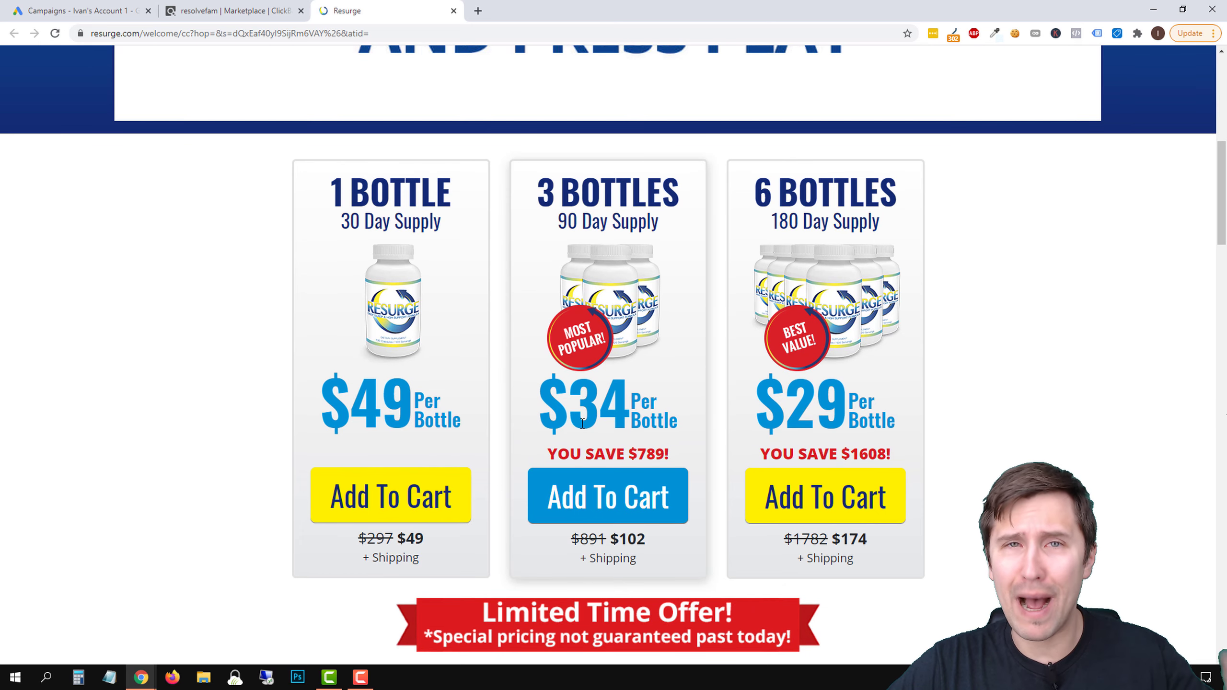
pyautogui.scroll(7, 426, 259)
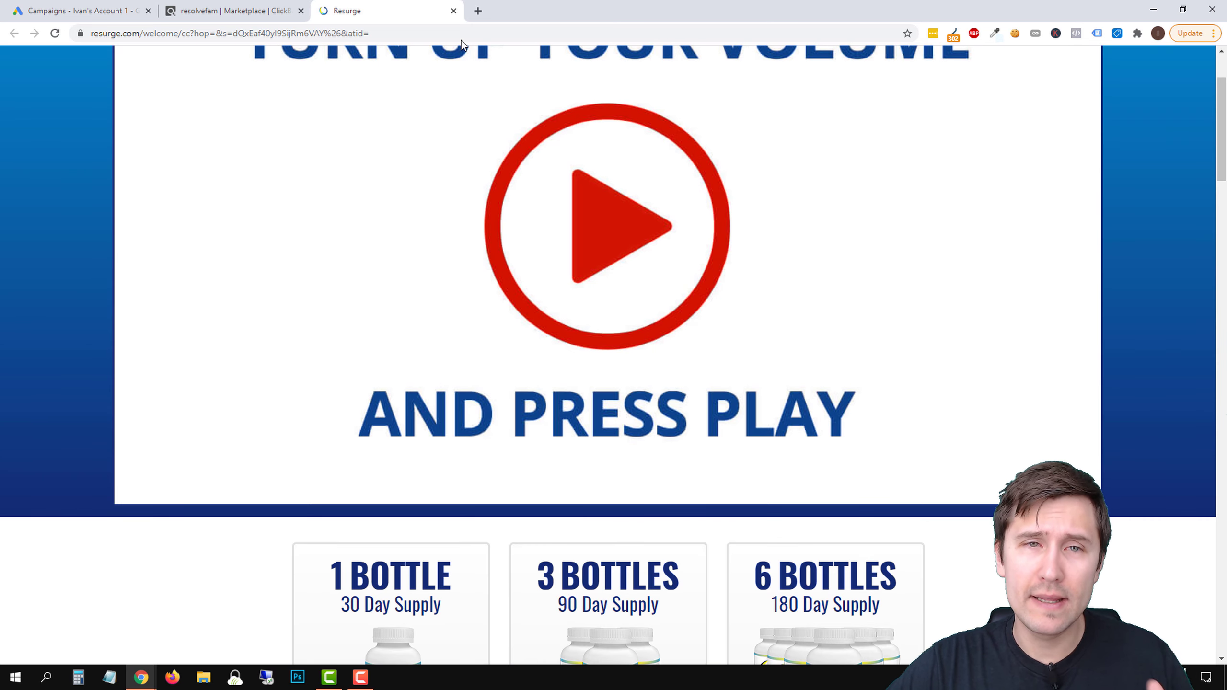
pyautogui.click(453, 10)
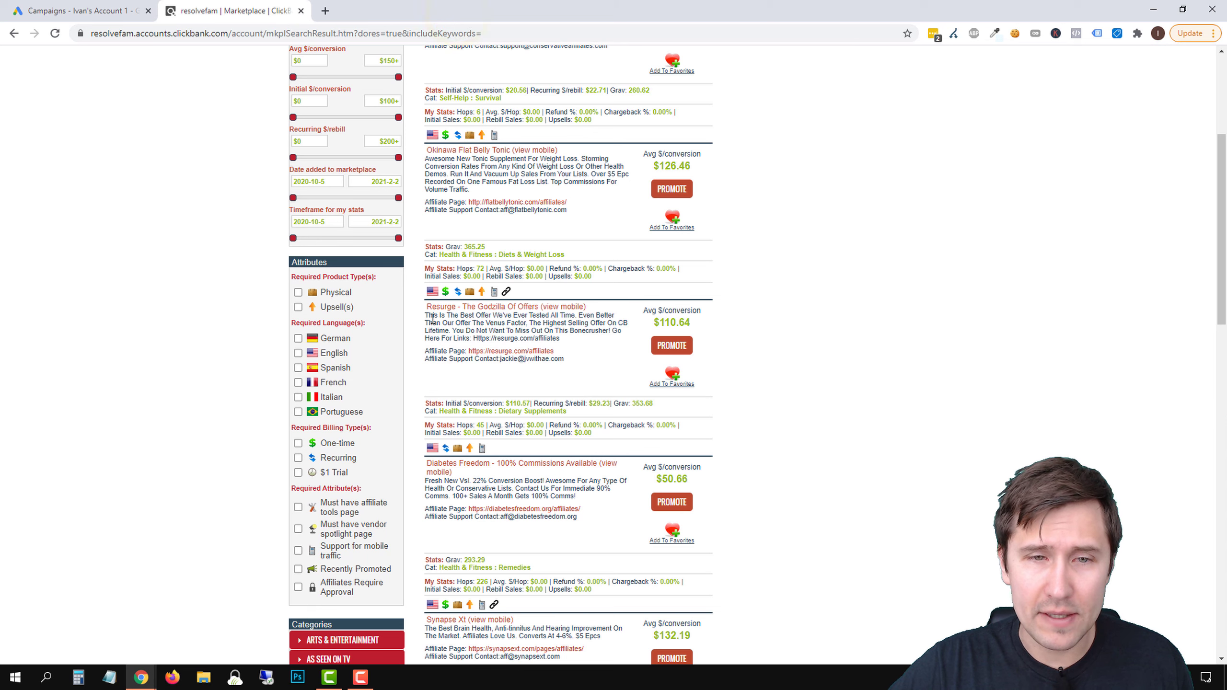
pyautogui.moveTo(481, 320); pyautogui.dragTo(581, 326)
pyautogui.click(581, 326)
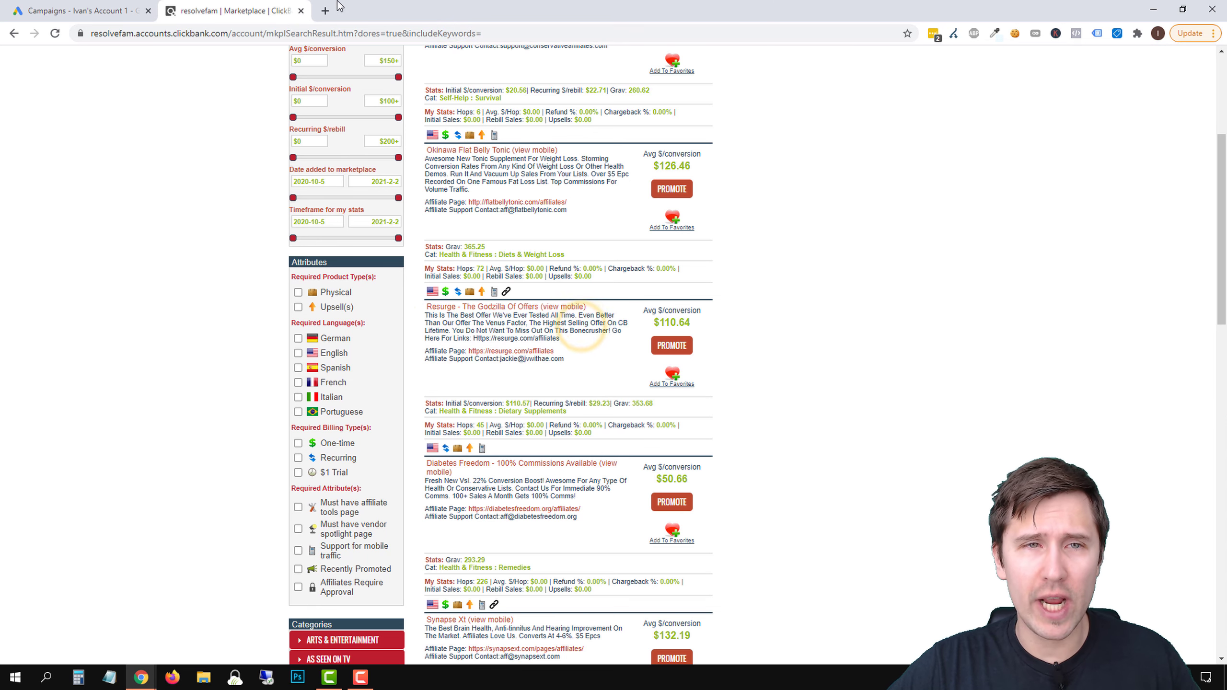
# Open sites.google.com in a new browser tab and create a blank site, dismissing the introductory tour
pyautogui.click(326, 10)
pyautogui.write('sites.googl')
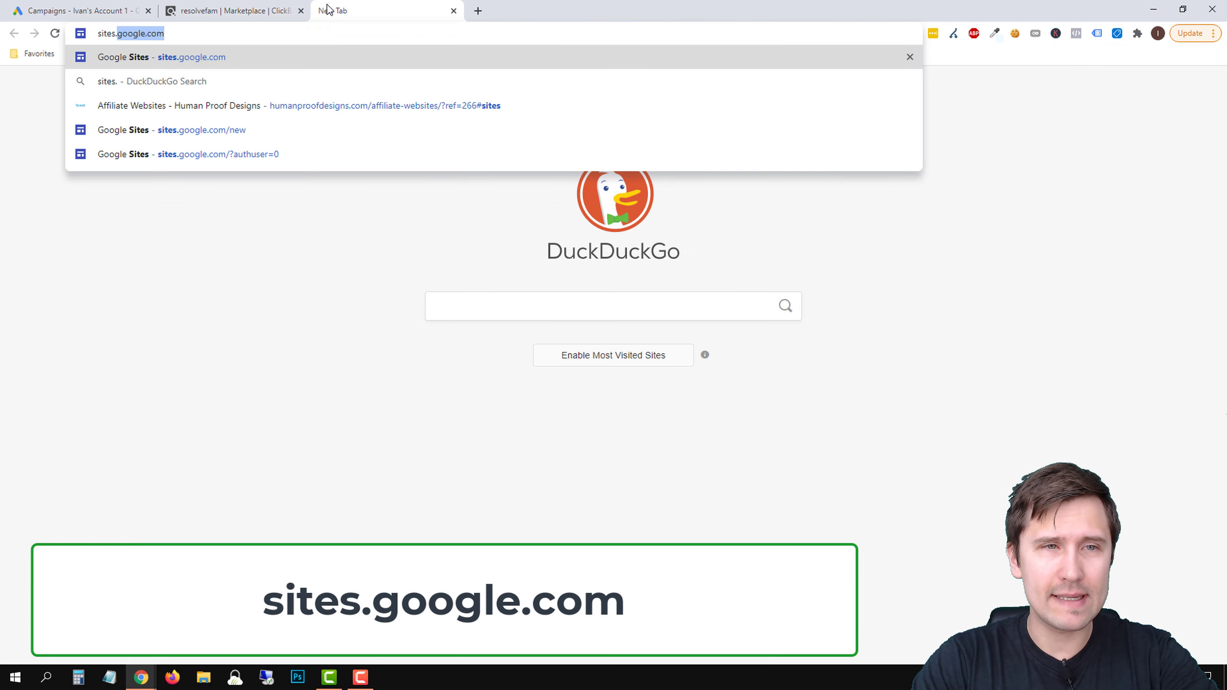
pyautogui.write('e.c')
pyautogui.press('Return')
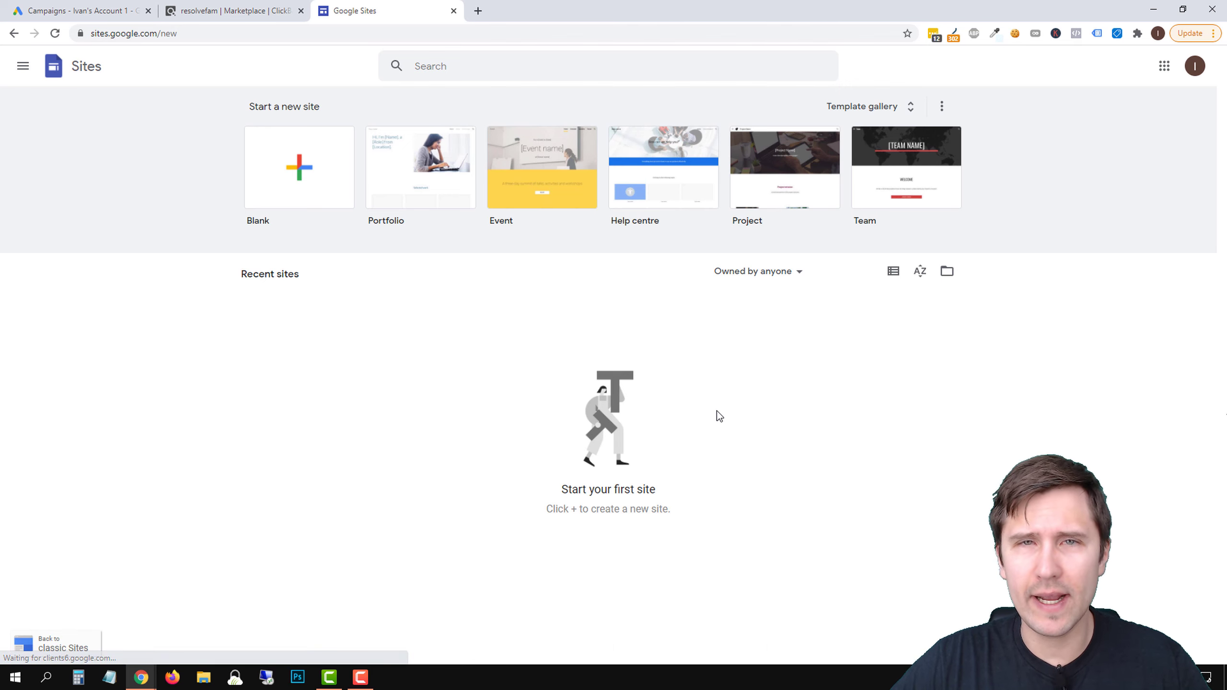
pyautogui.click(299, 169)
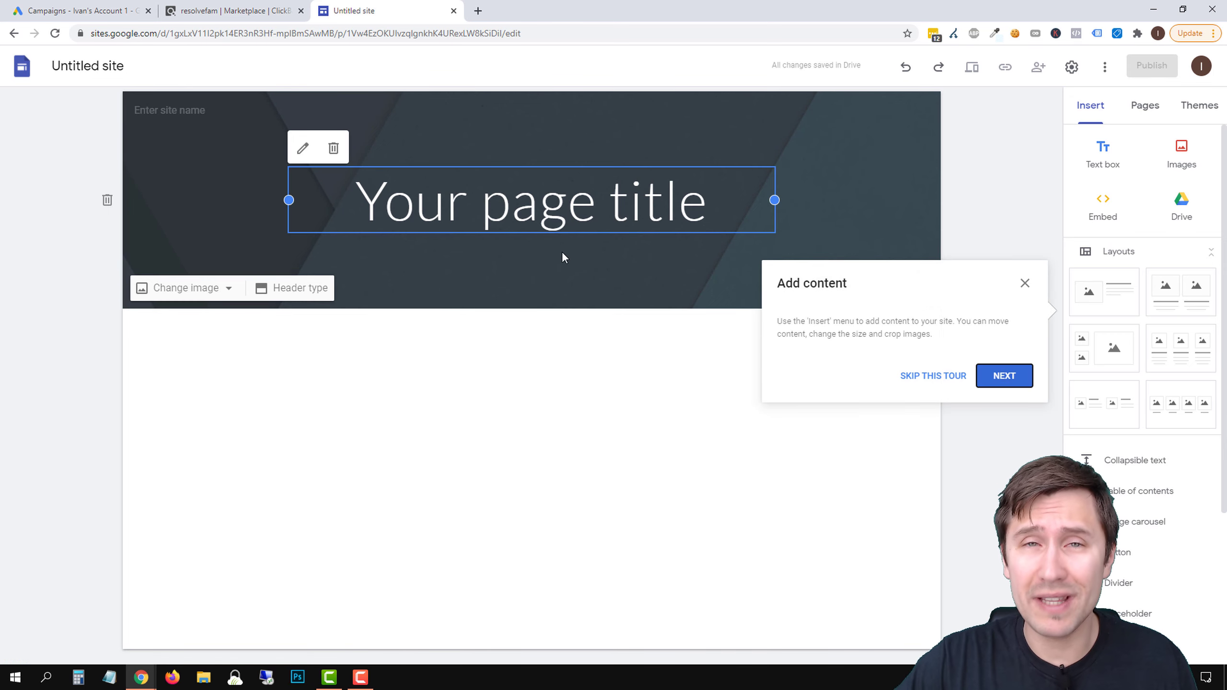
pyautogui.click(1025, 284)
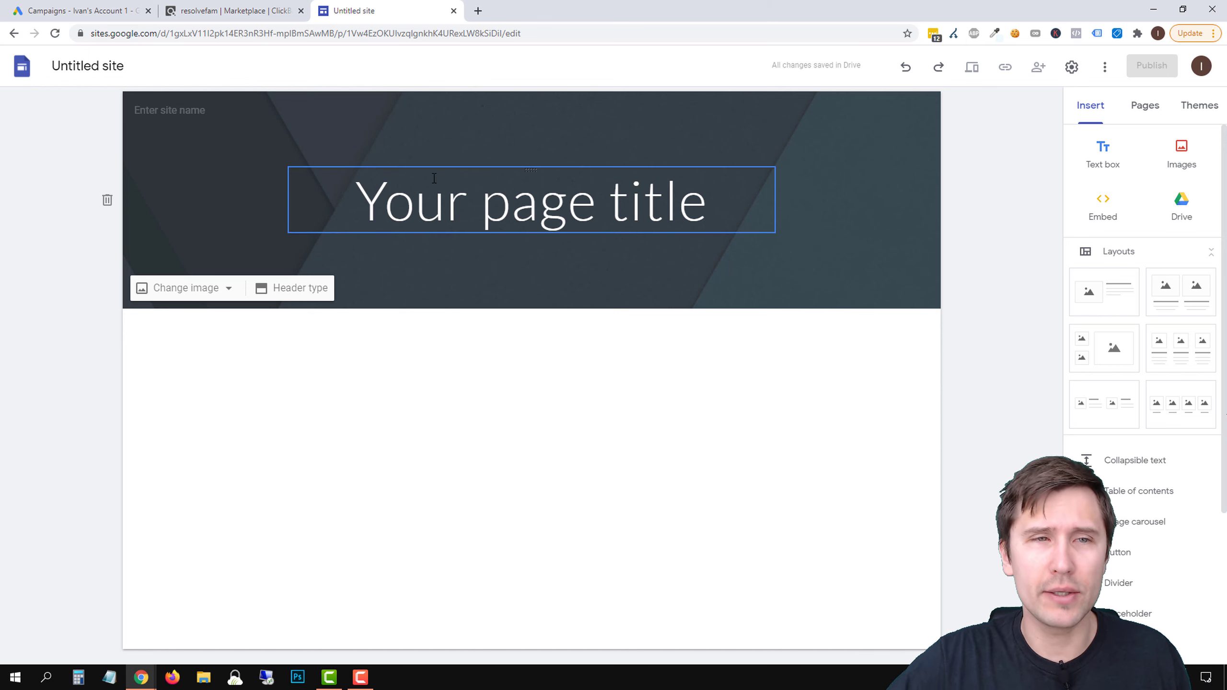
# Name the site "Lose Weight Tips" and show its list of pages
pyautogui.click(180, 110)
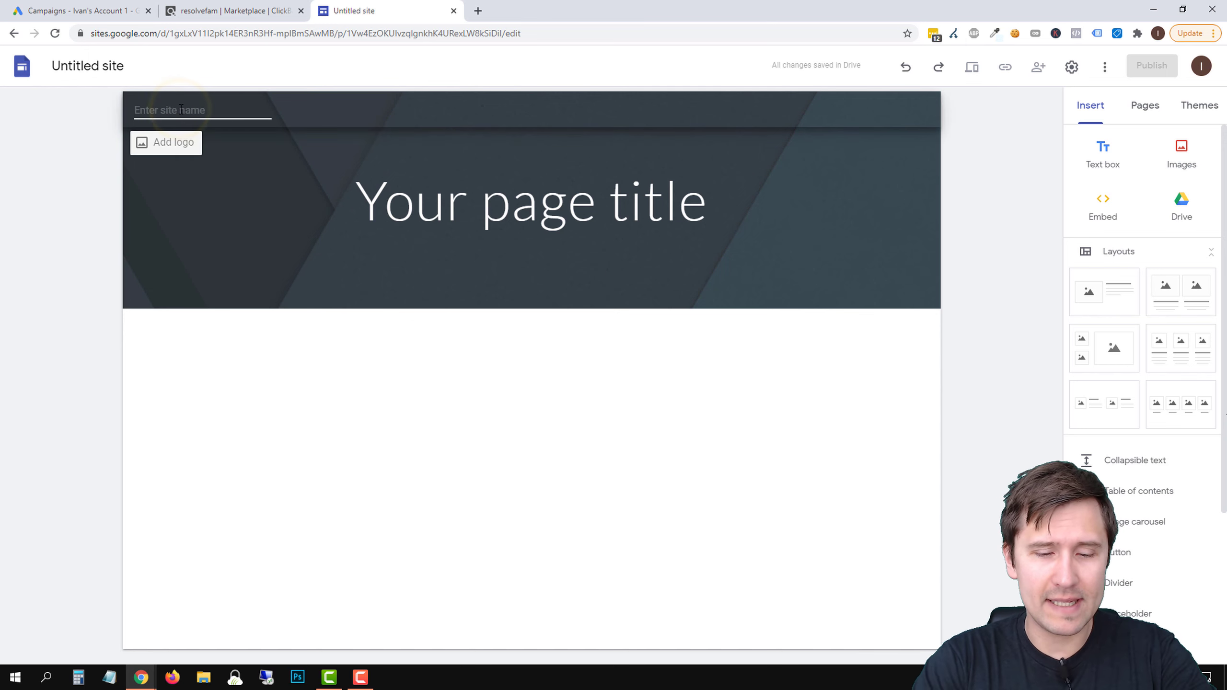
pyautogui.write('Lose We')
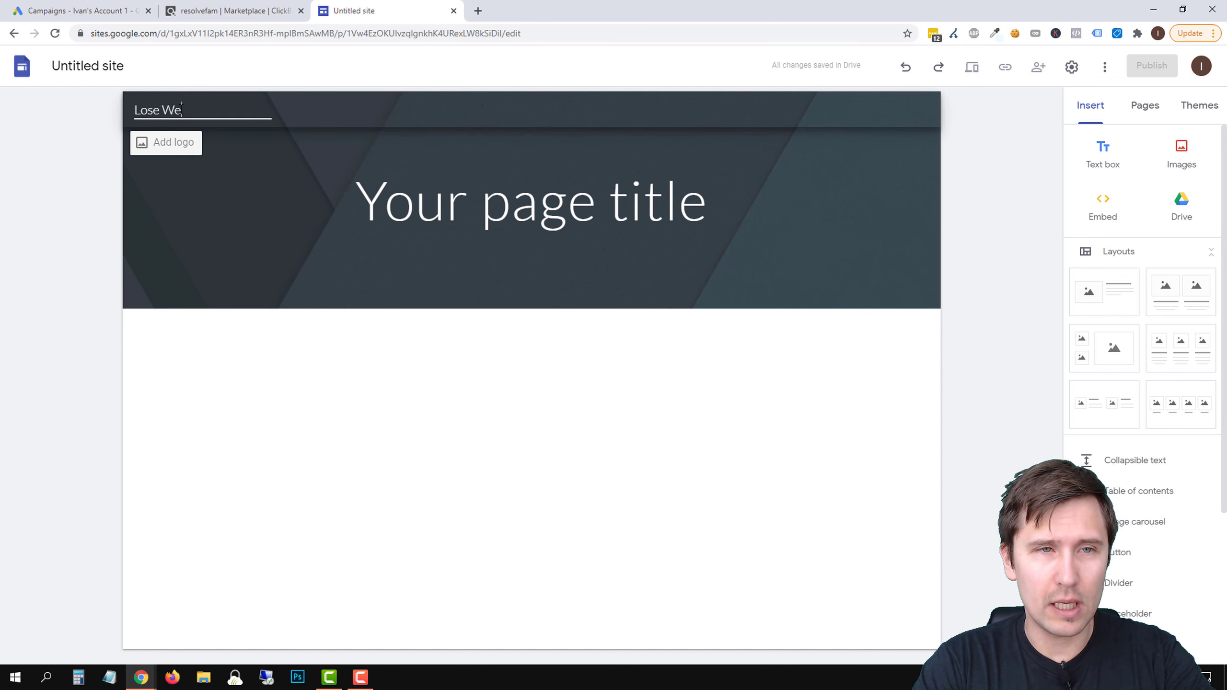
pyautogui.write('ight Tips')
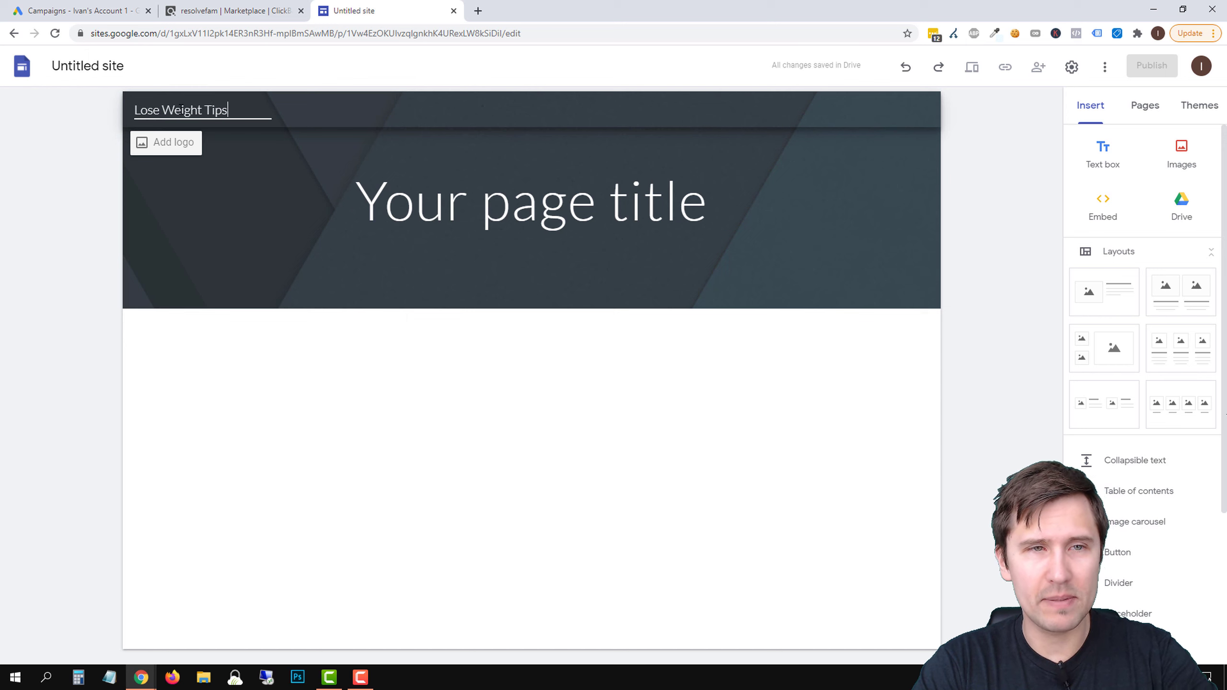
pyautogui.press('Return')
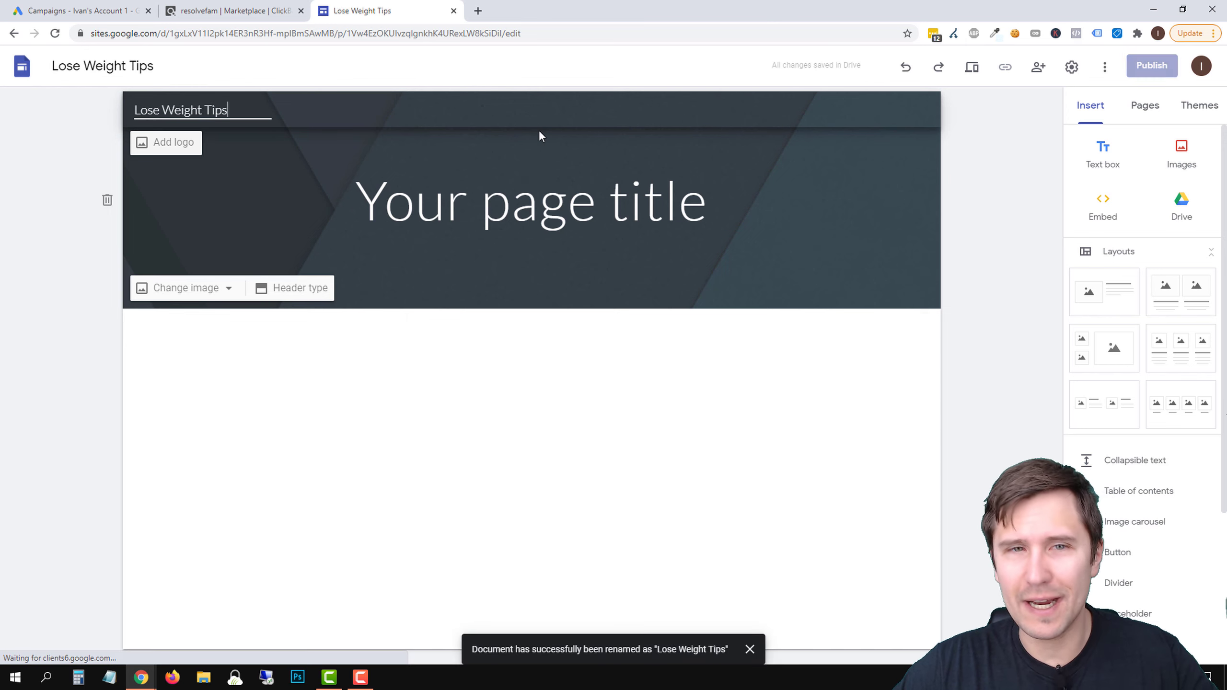
pyautogui.click(536, 190)
pyautogui.click(1146, 110)
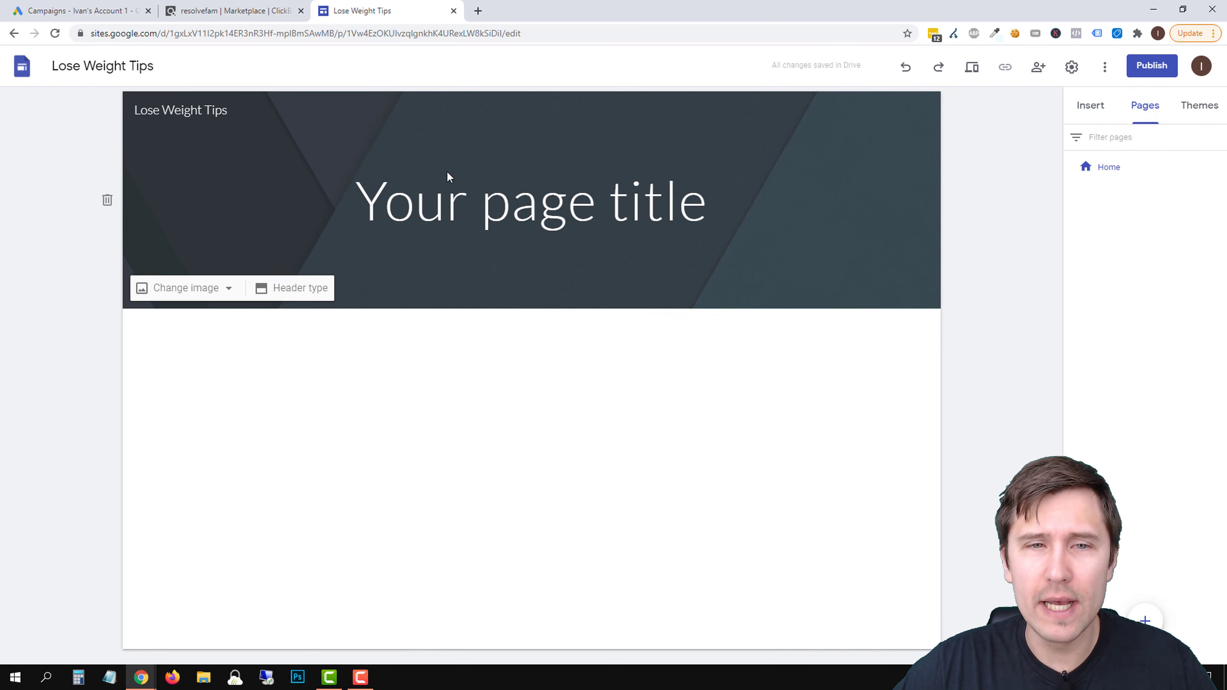
# Replace the placeholder page title in the header with "Lose Weight Quickly"
pyautogui.tripleClick(562, 191)
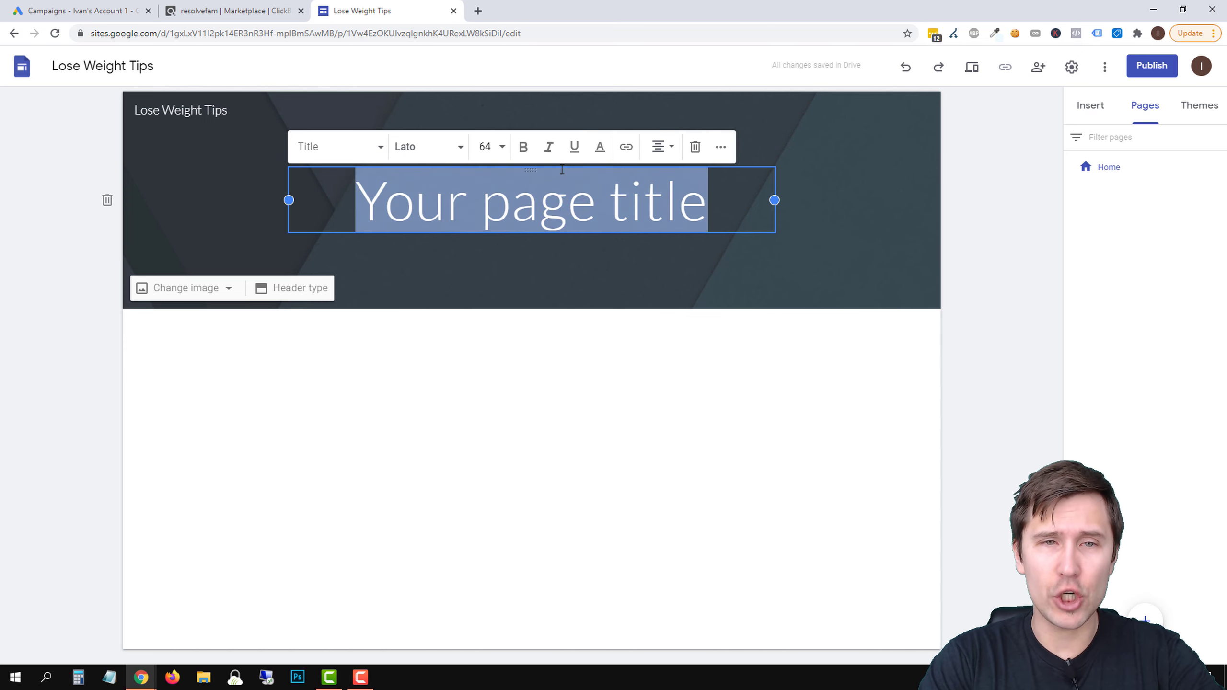
pyautogui.write('7 Tips to L')
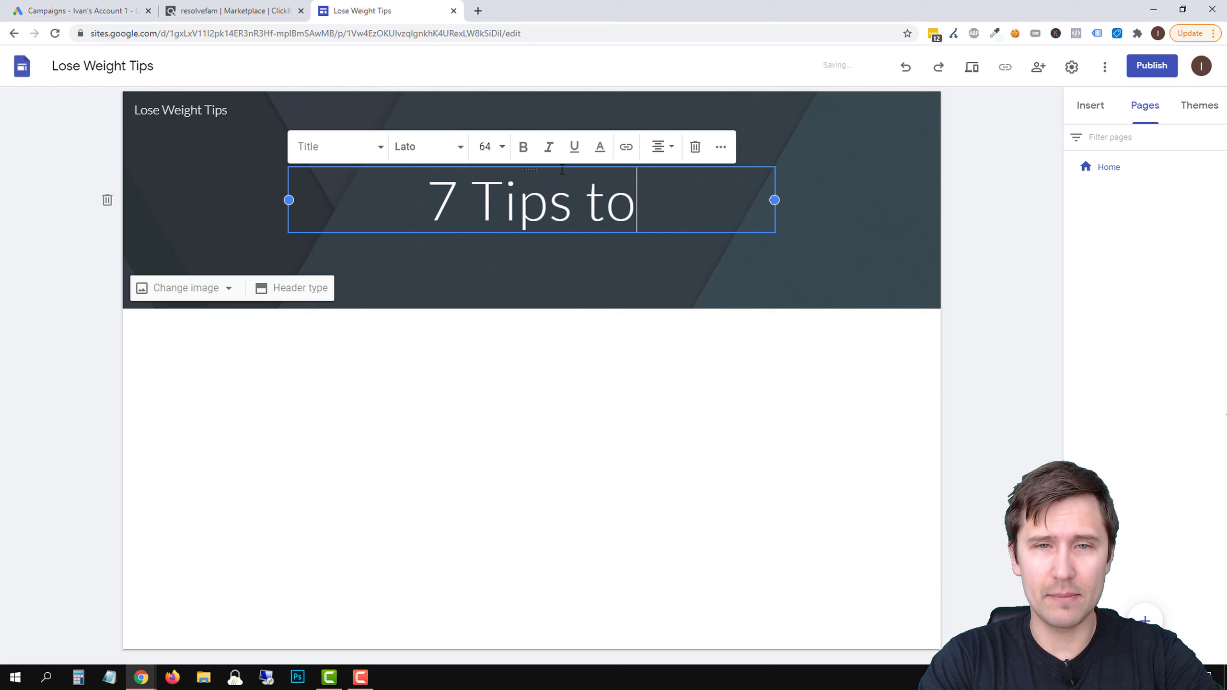
pyautogui.press('BackSpace')
pyautogui.press('BackSpace')
pyautogui.press('BackSpace')
pyautogui.press('BackSpace')
pyautogui.press('BackSpace')
pyautogui.press('BackSpace')
pyautogui.press('BackSpace')
pyautogui.press('BackSpace')
pyautogui.press('BackSpace')
pyautogui.press('BackSpace')
pyautogui.press('BackSpace')
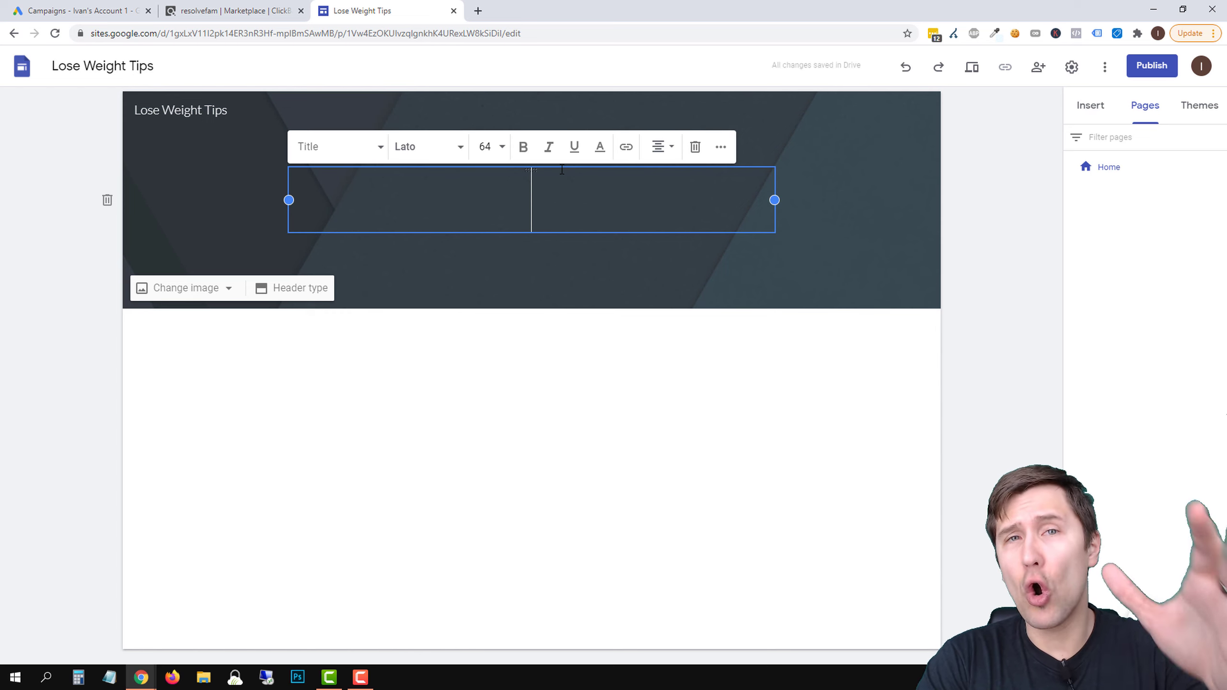
pyautogui.write('W')
pyautogui.press('BackSpace')
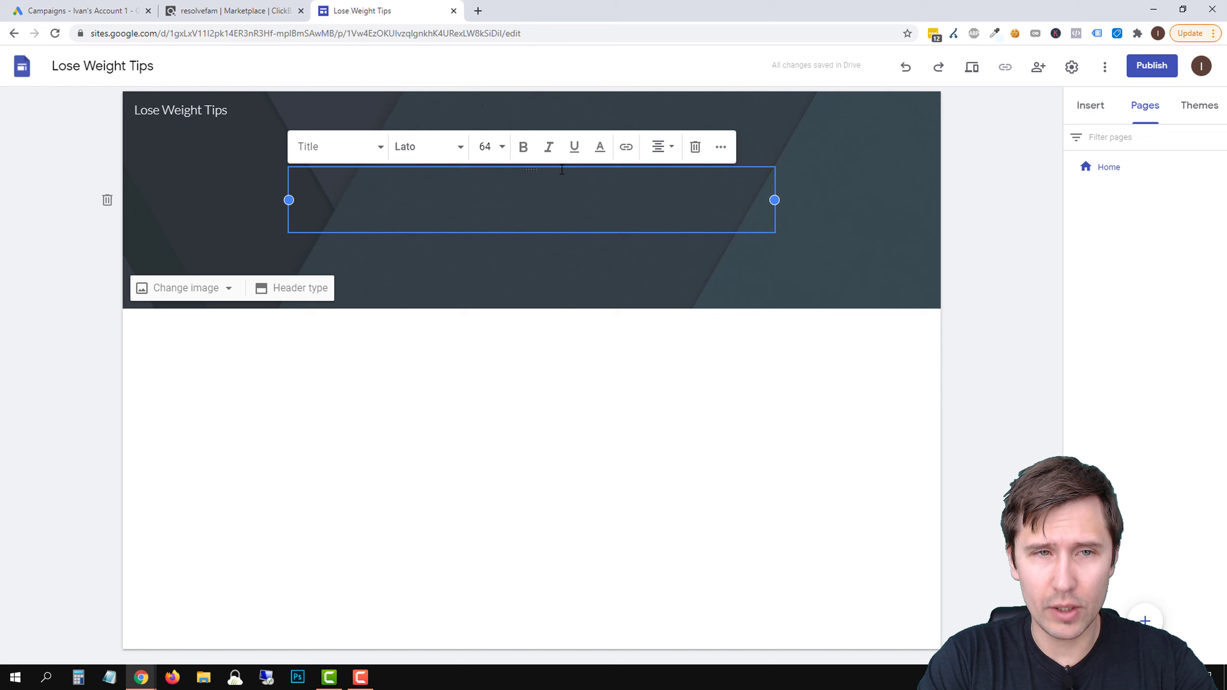
pyautogui.write('Lose Weight Q')
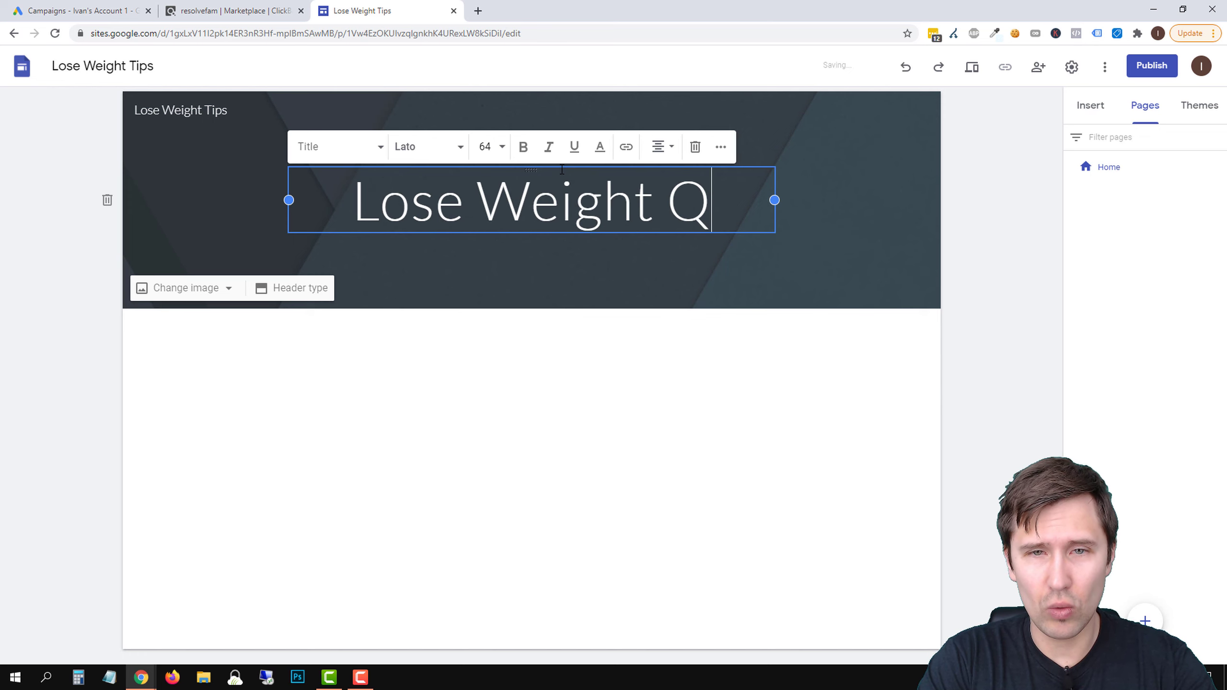
pyautogui.write('uickly')
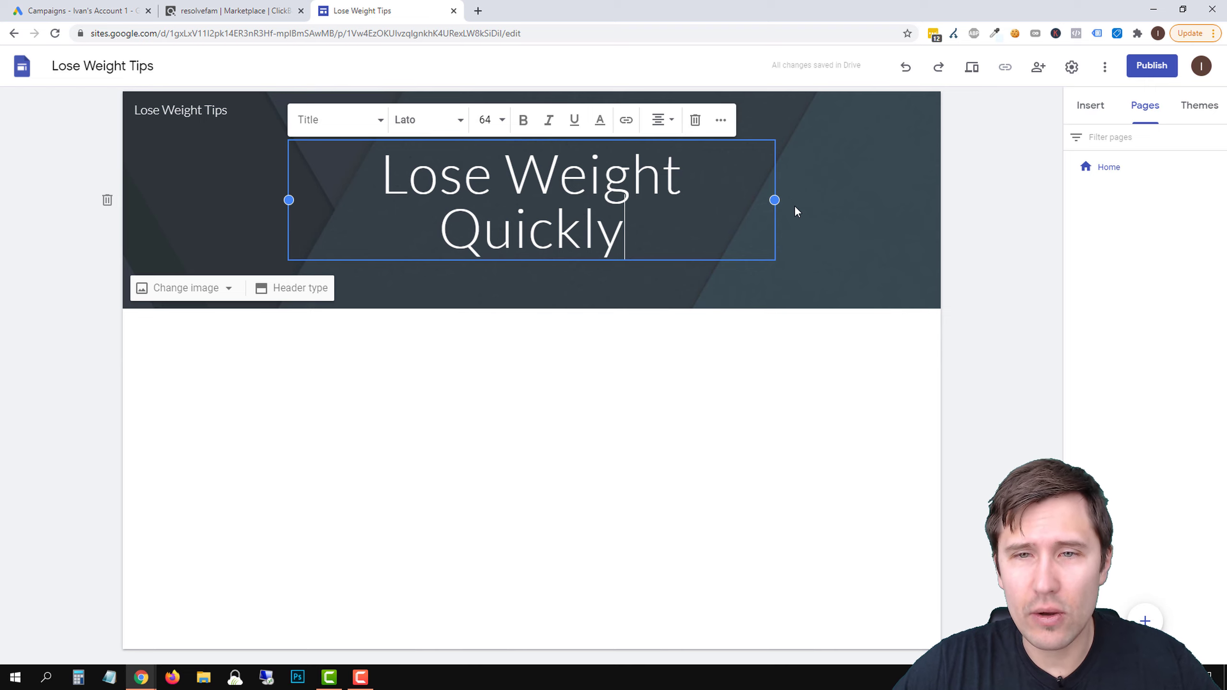
# Widen the header's title box on both sides so the title fits on one line, and deselect it
pyautogui.moveTo(774, 199); pyautogui.dragTo(839, 199)
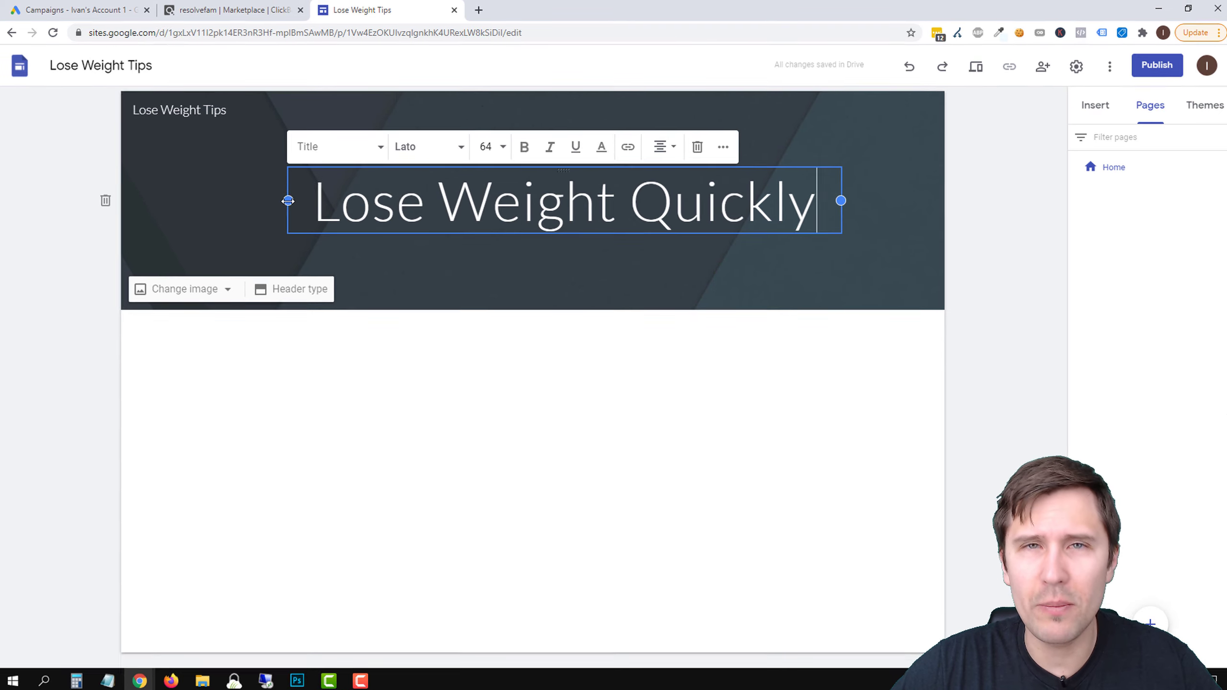
pyautogui.moveTo(289, 200); pyautogui.dragTo(288, 205)
pyautogui.moveTo(204, 245); pyautogui.dragTo(158, 236)
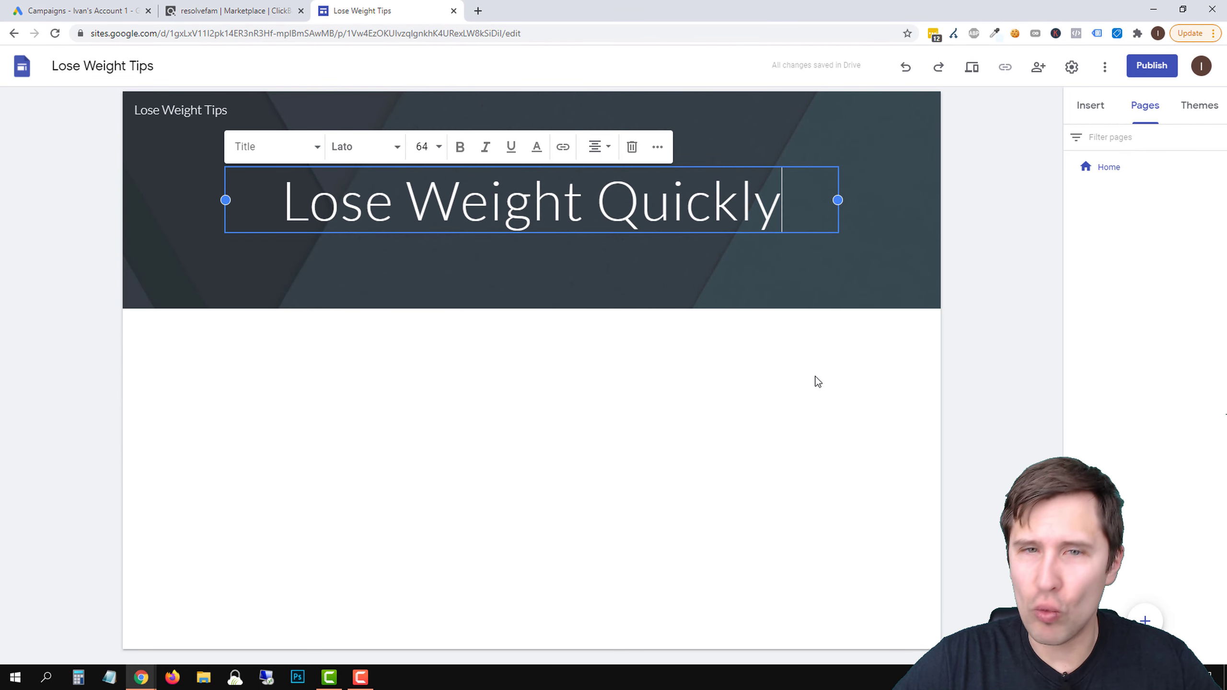
pyautogui.click(817, 382)
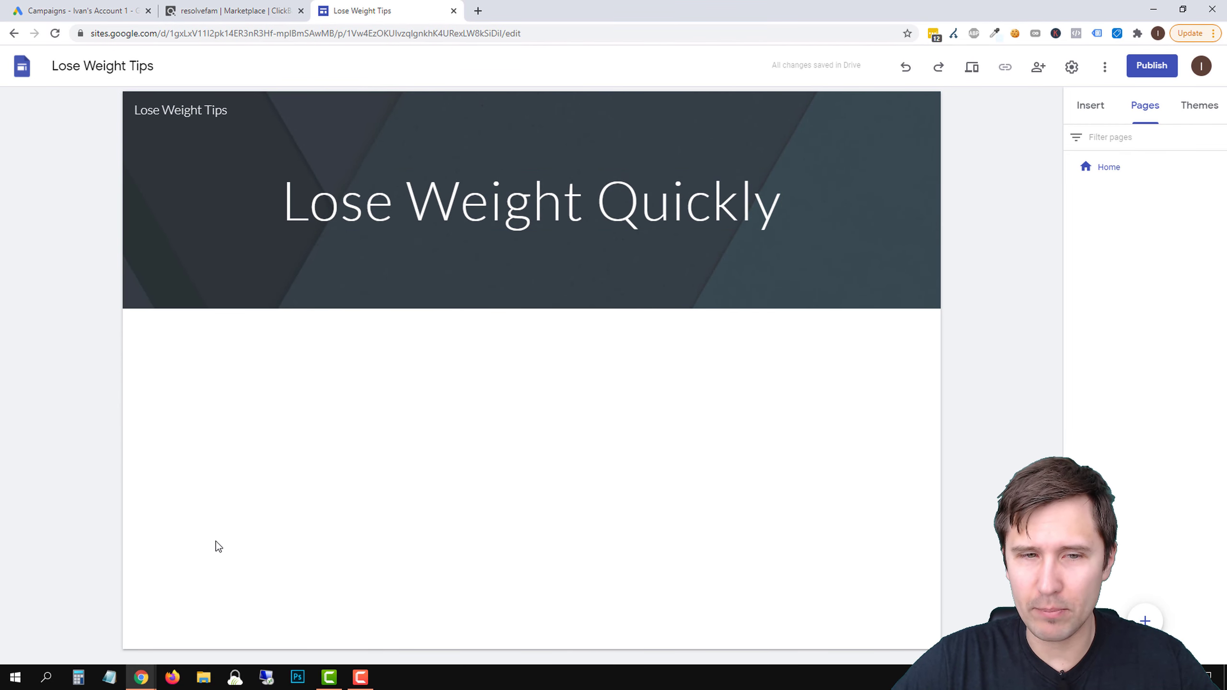
# Open the list of available themes for the site
pyautogui.click(691, 192)
pyautogui.tripleClick(743, 195)
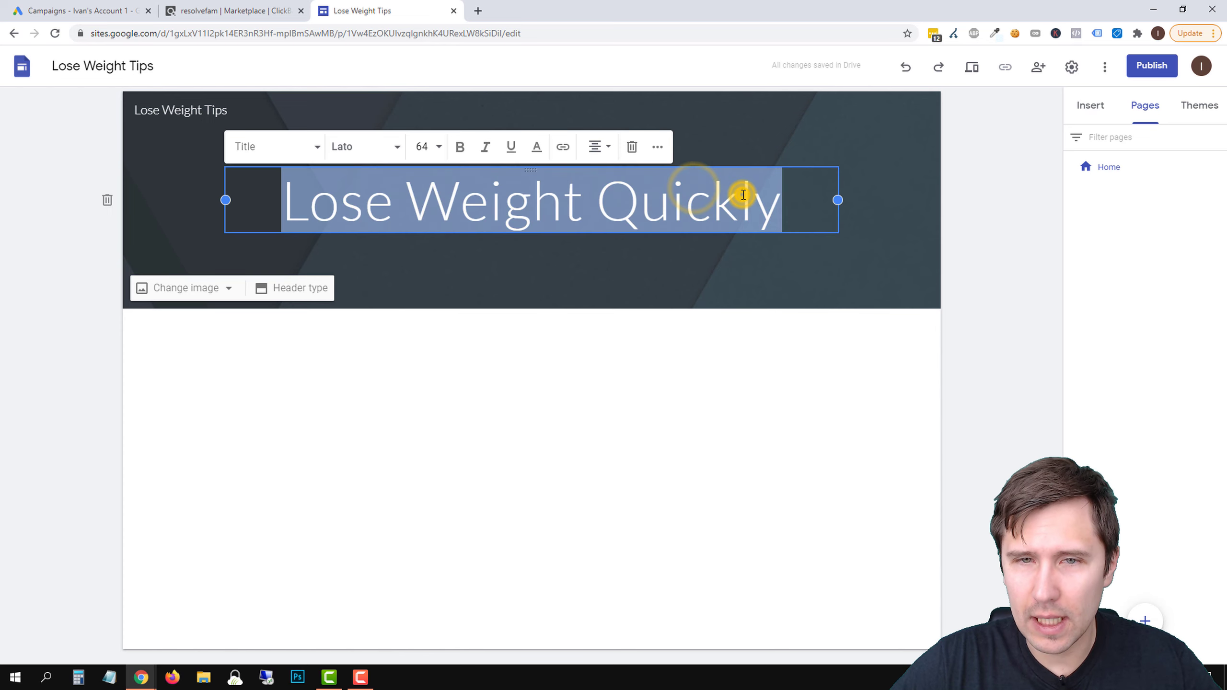
pyautogui.click(1204, 107)
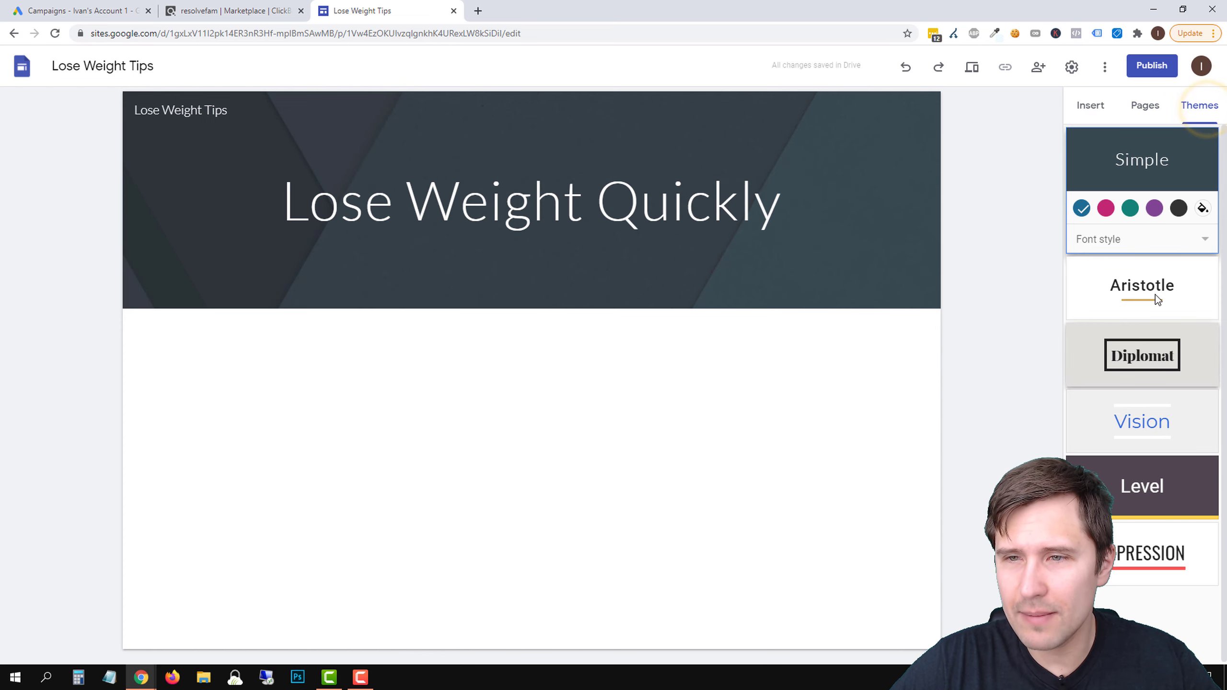
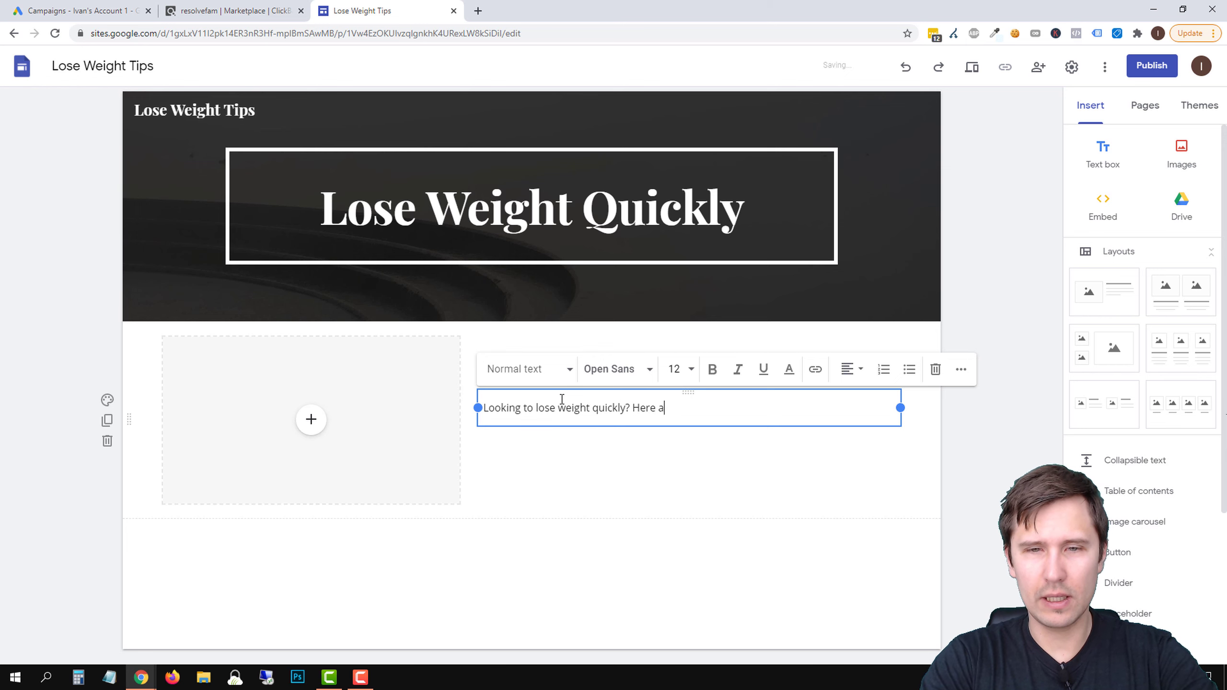
# Complete the intro paragraph so it reads "Looking to lose weight quickly? Here are 7 tips you can use right now to lose weight fast."
pyautogui.write('you can ')
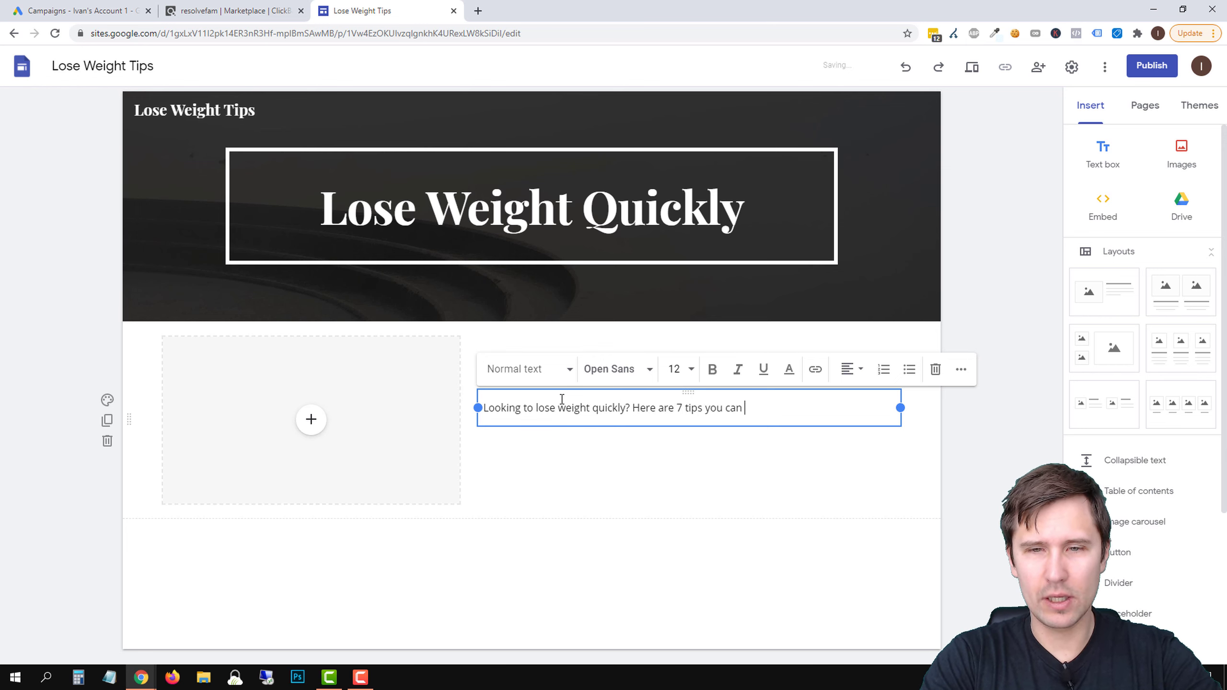
pyautogui.write('use right now to los')
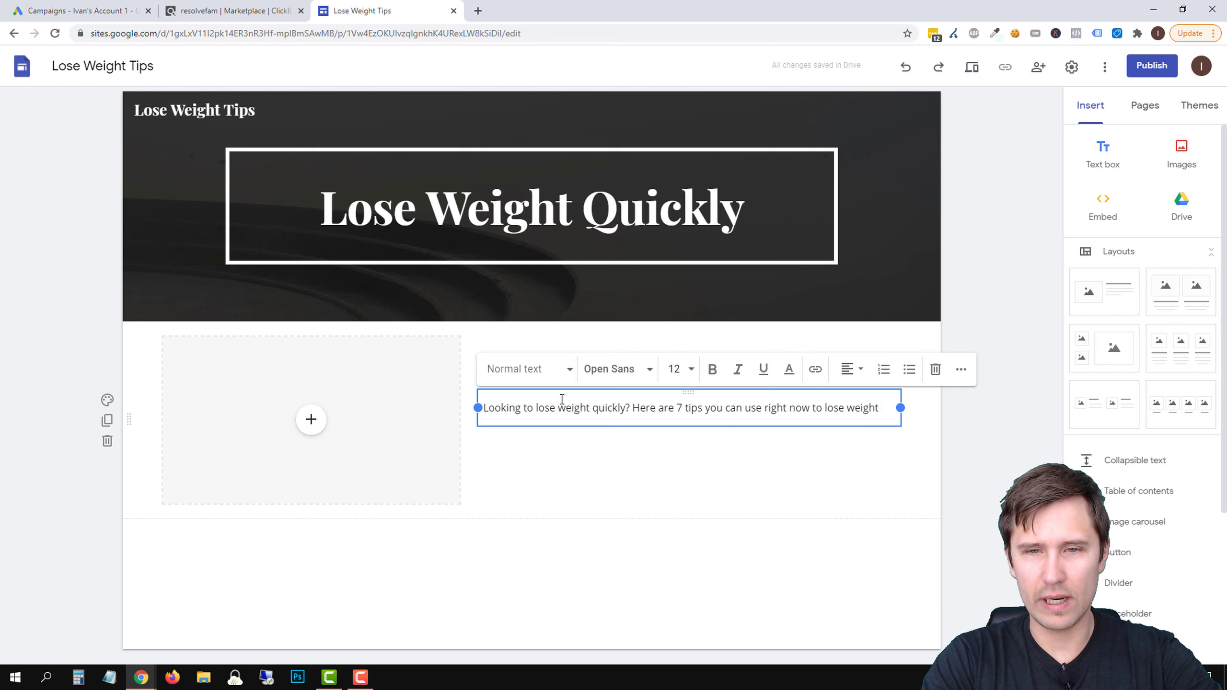
pyautogui.write('e weight fast.')
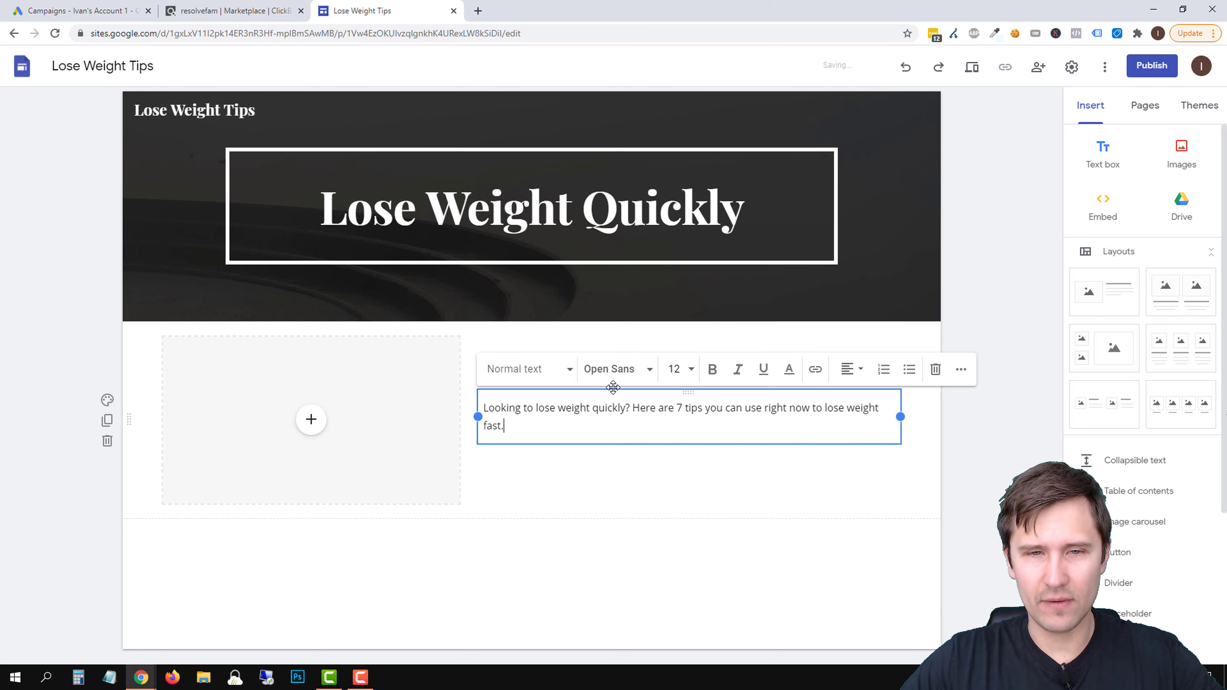
pyautogui.click(579, 609)
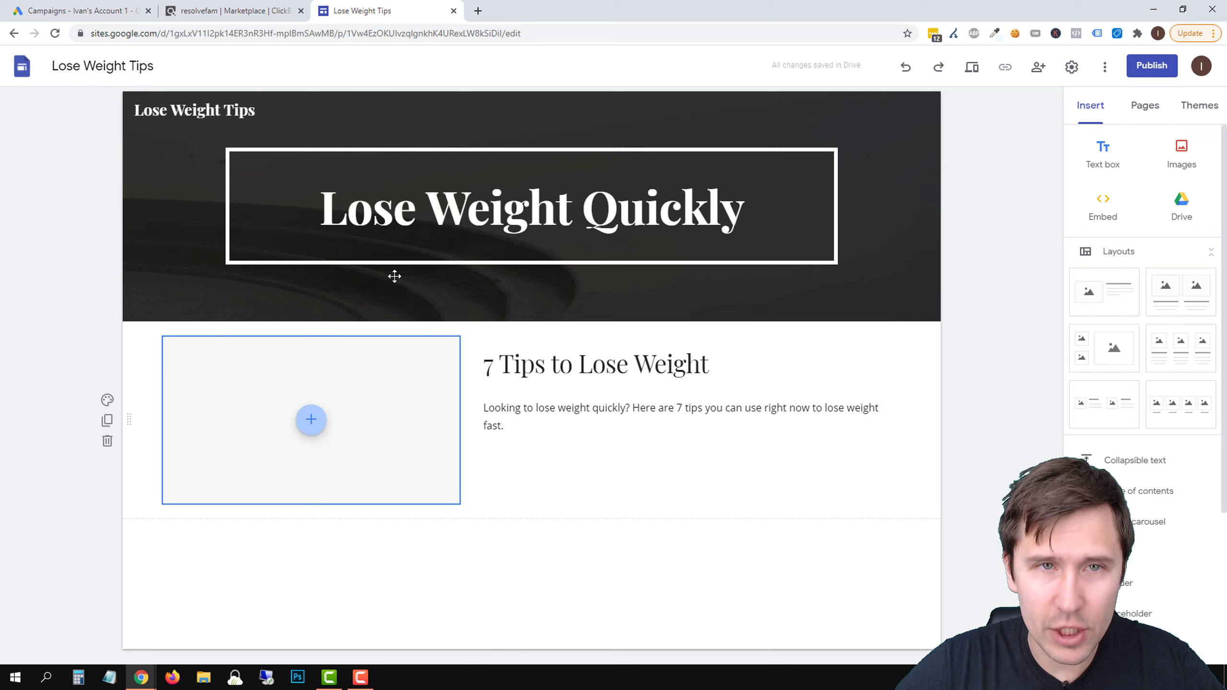
# Choose an image for the empty placeholder beside the intro text by searching Google Images for "lose weight"
pyautogui.click(312, 432)
pyautogui.click(342, 478)
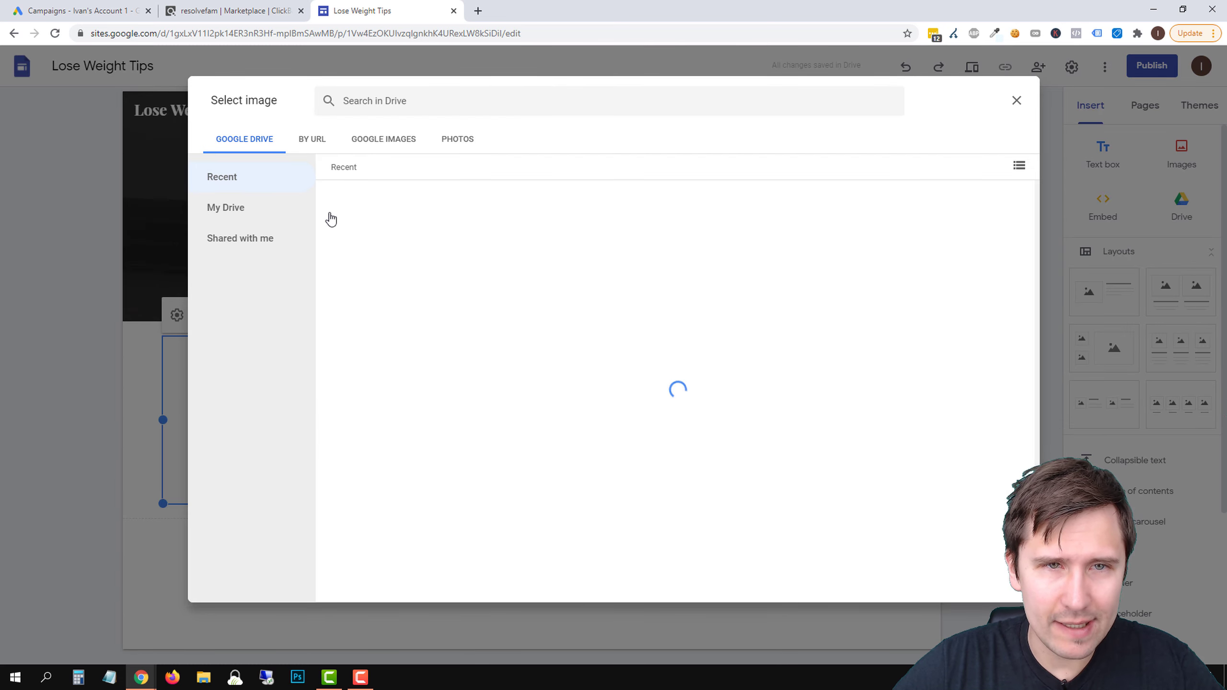
pyautogui.click(448, 141)
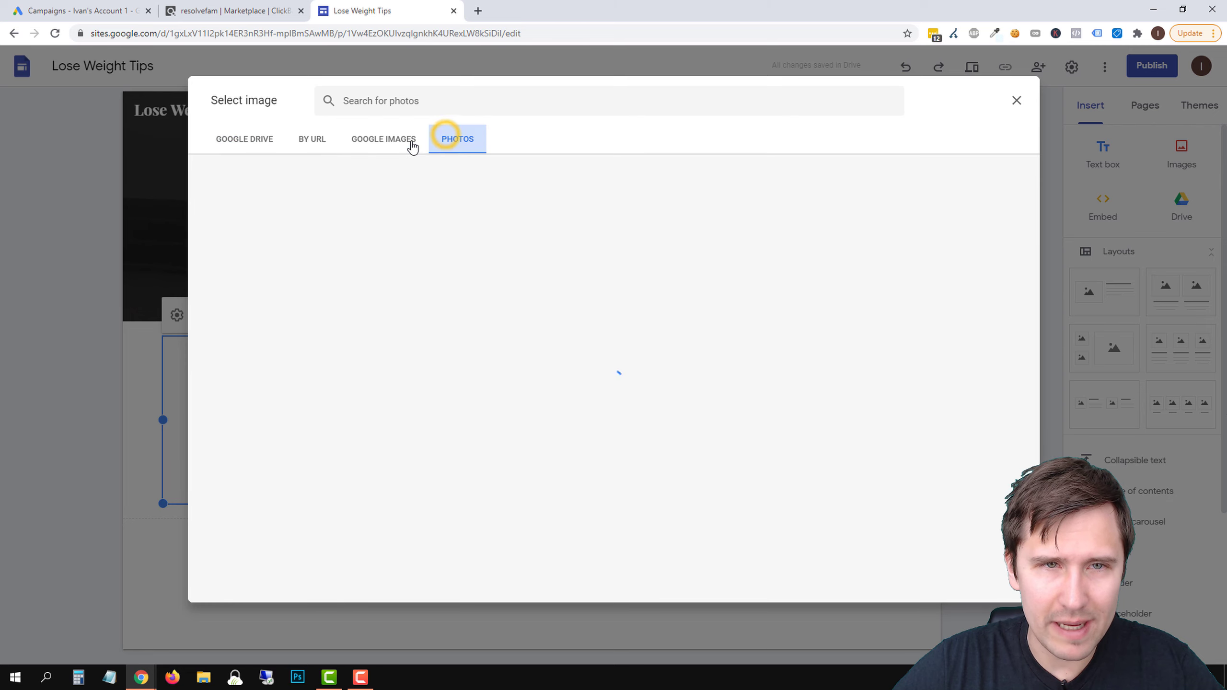
pyautogui.click(382, 141)
pyautogui.click(432, 97)
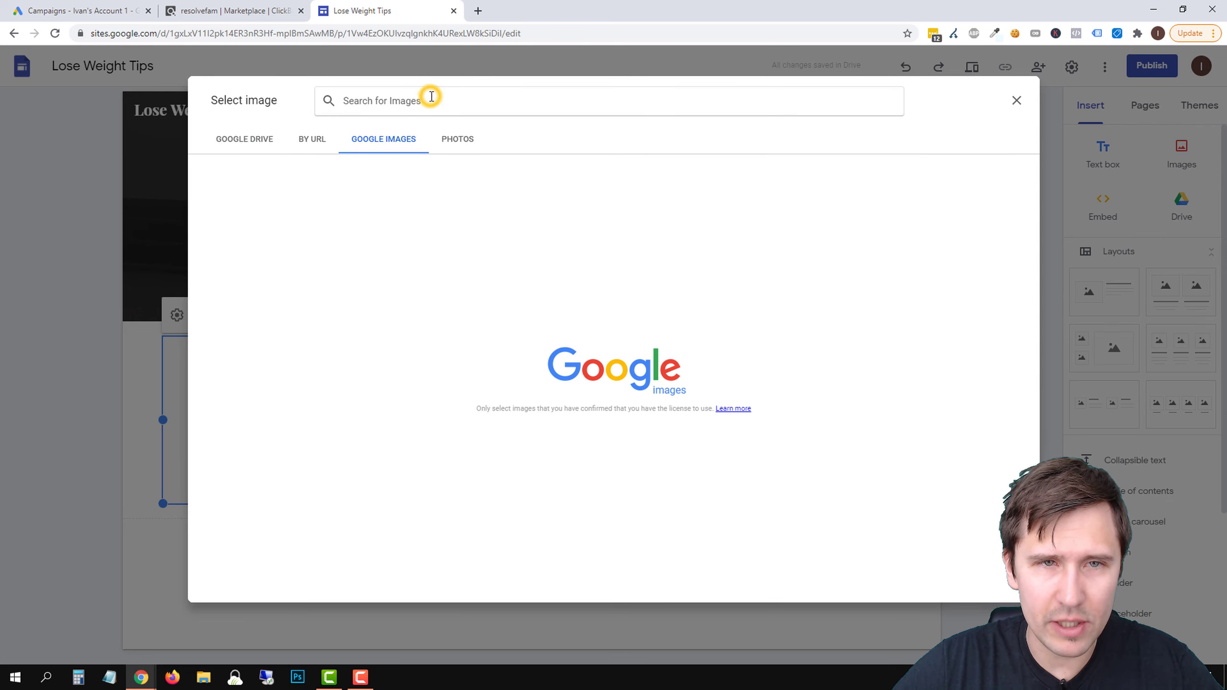
pyautogui.write('lose weight')
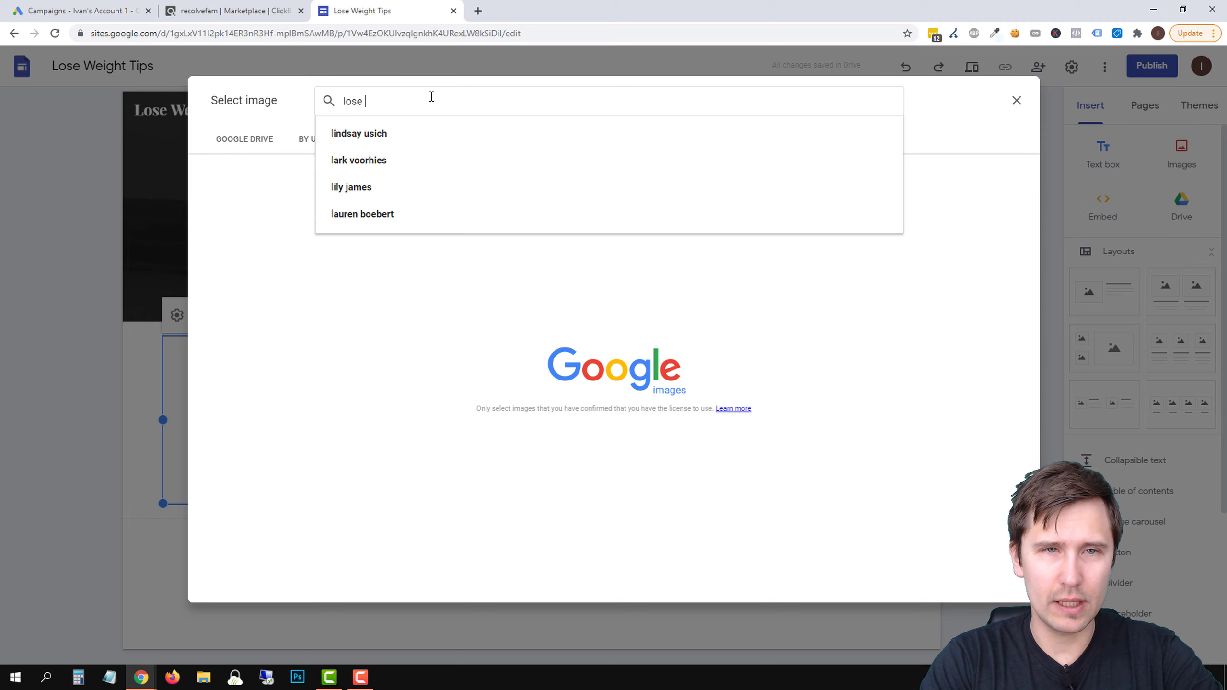
pyautogui.press('Return')
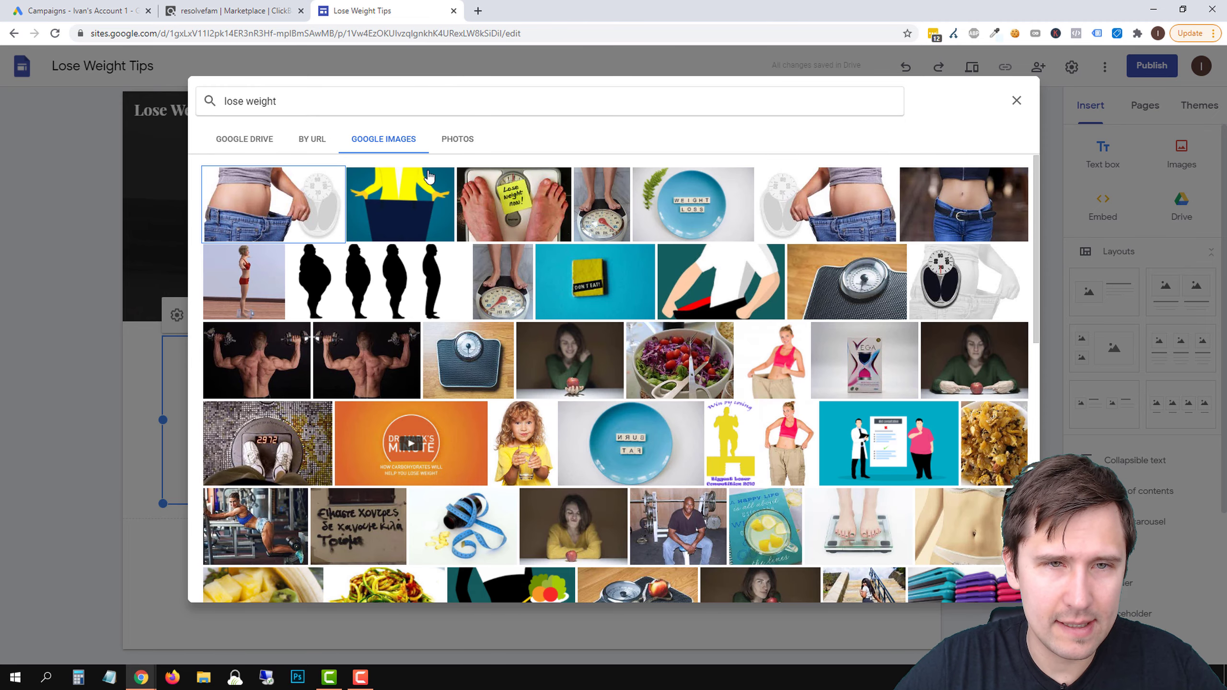
# Insert the first image, the waist in oversized jeans beside a scale, adjust its size slightly, and deselect it
pyautogui.click(270, 204)
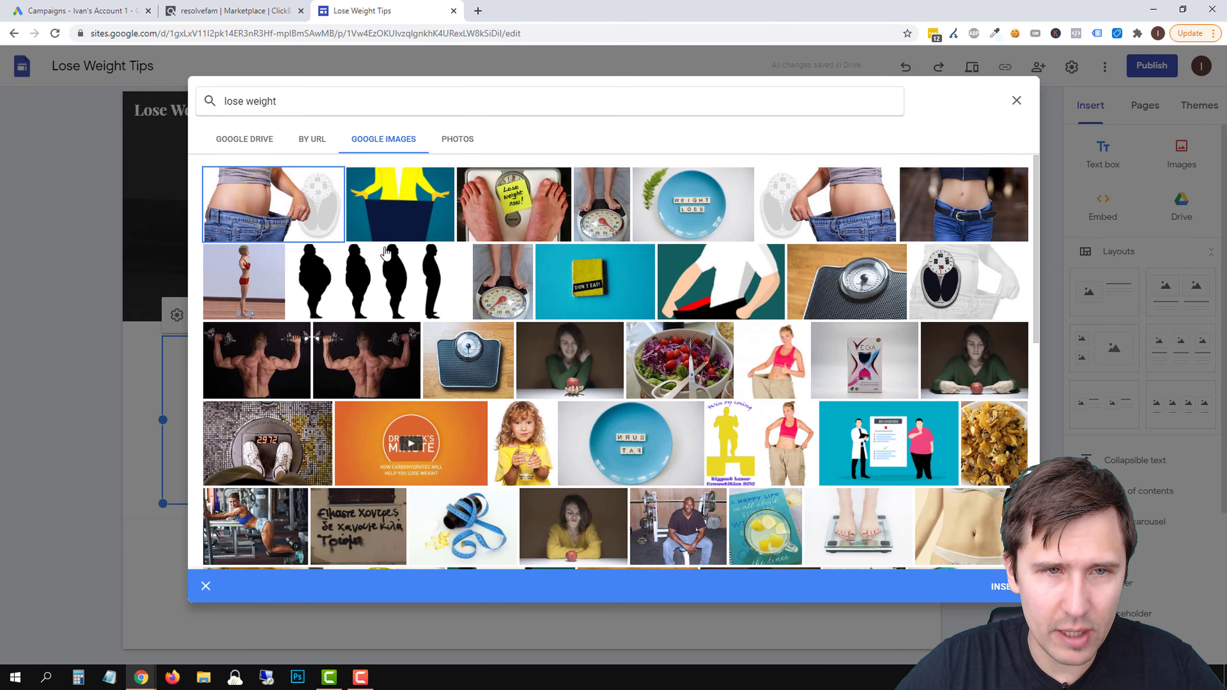
pyautogui.click(1003, 586)
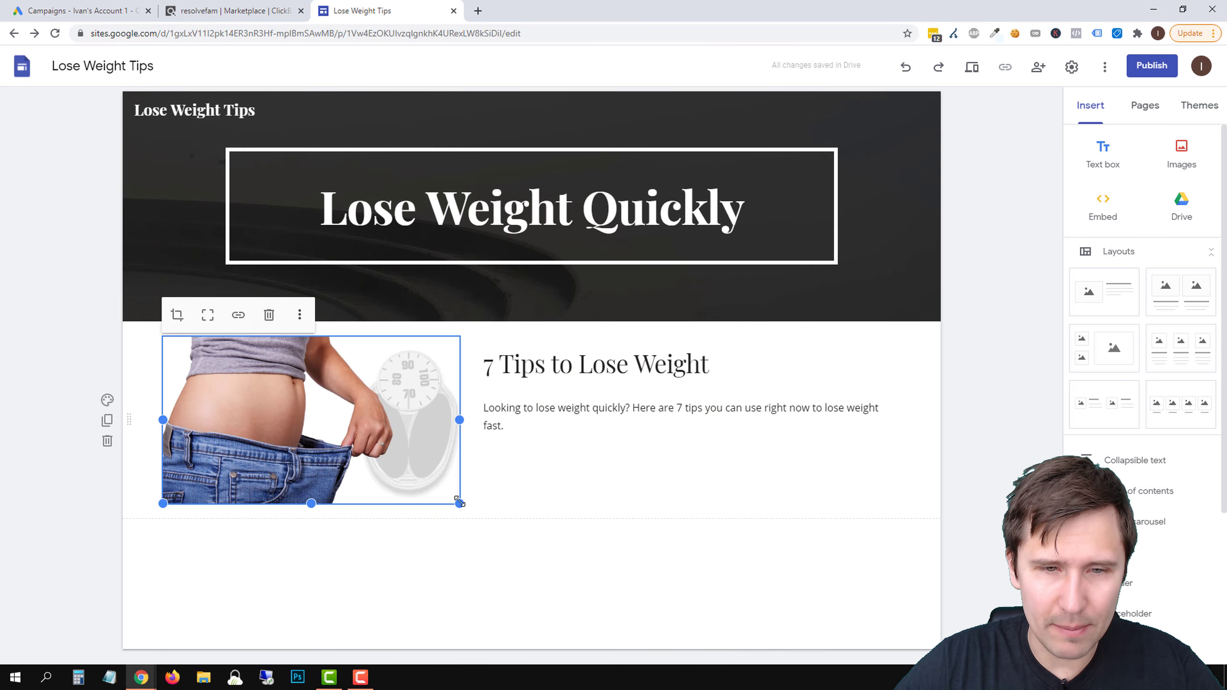
pyautogui.moveTo(458, 502)
pyautogui.mouseDown()
pyautogui.moveTo(550, 576)
pyautogui.moveTo(414, 482)
pyautogui.moveTo(438, 516)
pyautogui.moveTo(478, 542)
pyautogui.moveTo(417, 447)
pyautogui.moveTo(411, 508)
pyautogui.moveTo(460, 502)
pyautogui.mouseUp()
pyautogui.click(659, 579)
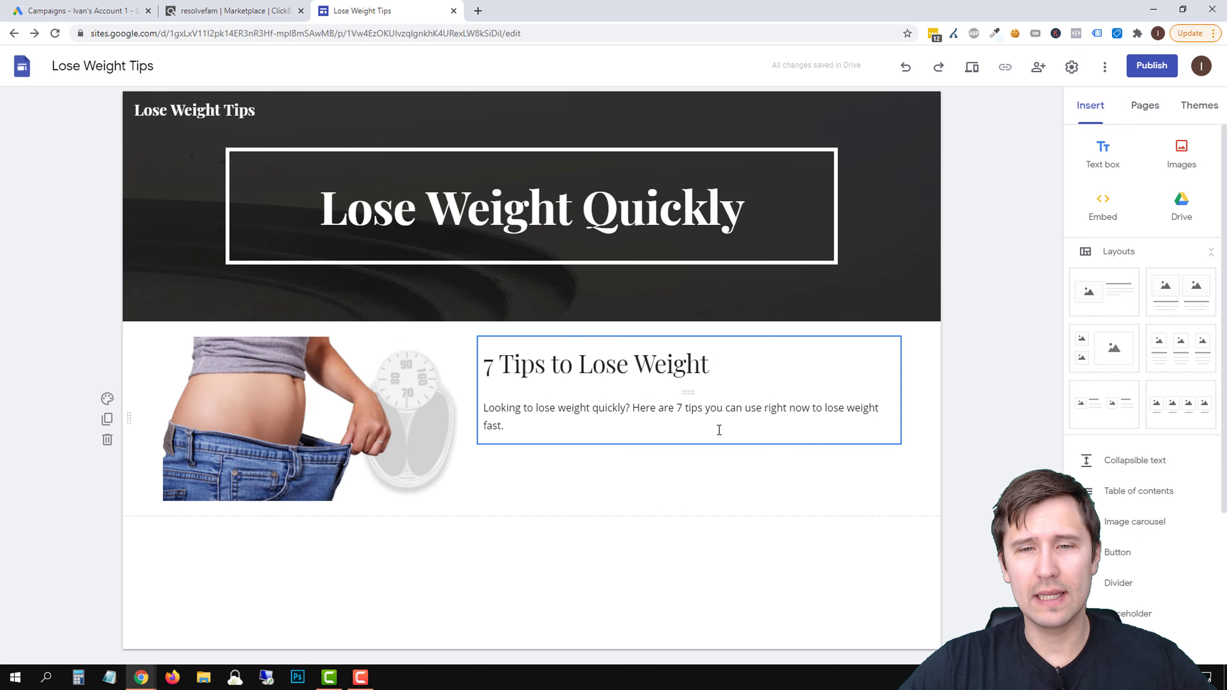
# Add "Click here to read more..." to the end of the intro paragraph
pyautogui.click(536, 419)
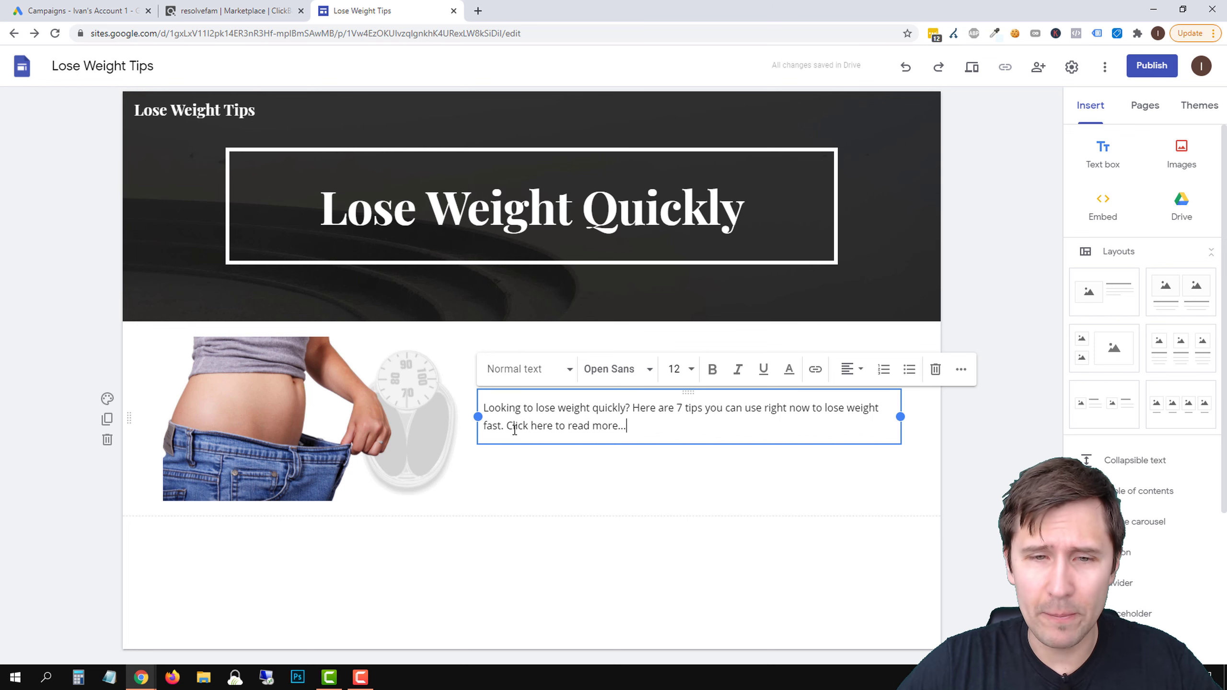
# Create a page named "7 Tips to Lose Weight Quickly" with the custom path 7tips-loseweight-fast and hide it from the navigation
pyautogui.click(1147, 107)
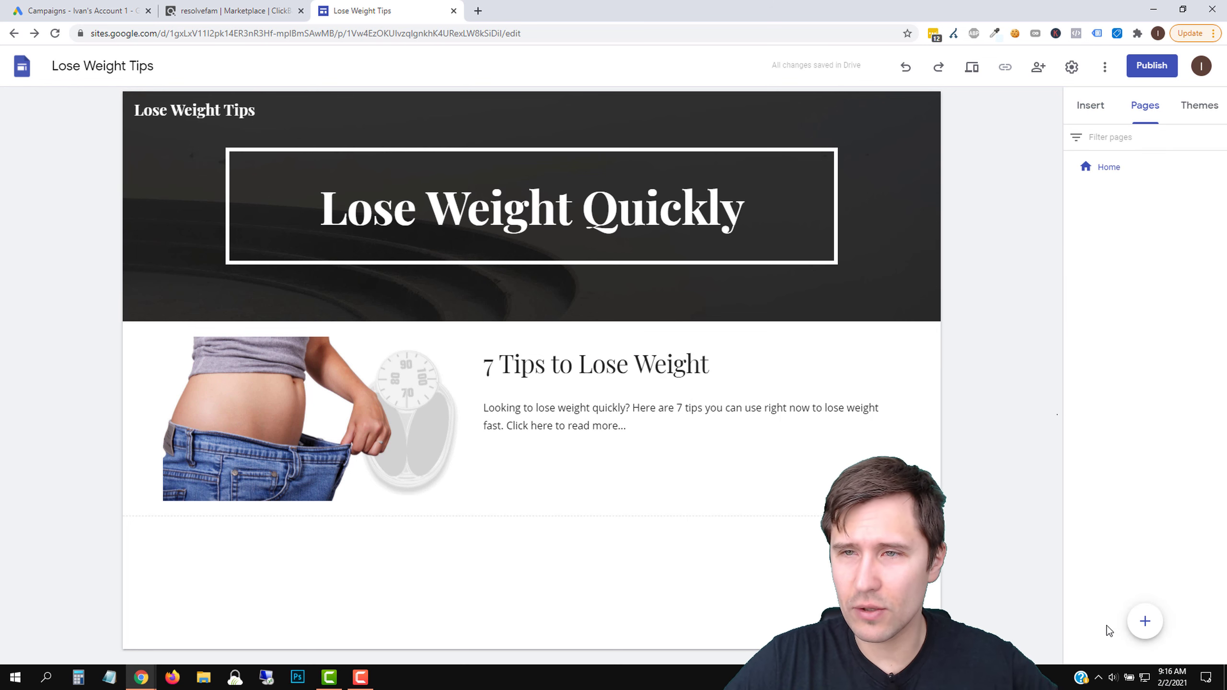
pyautogui.click(1145, 622)
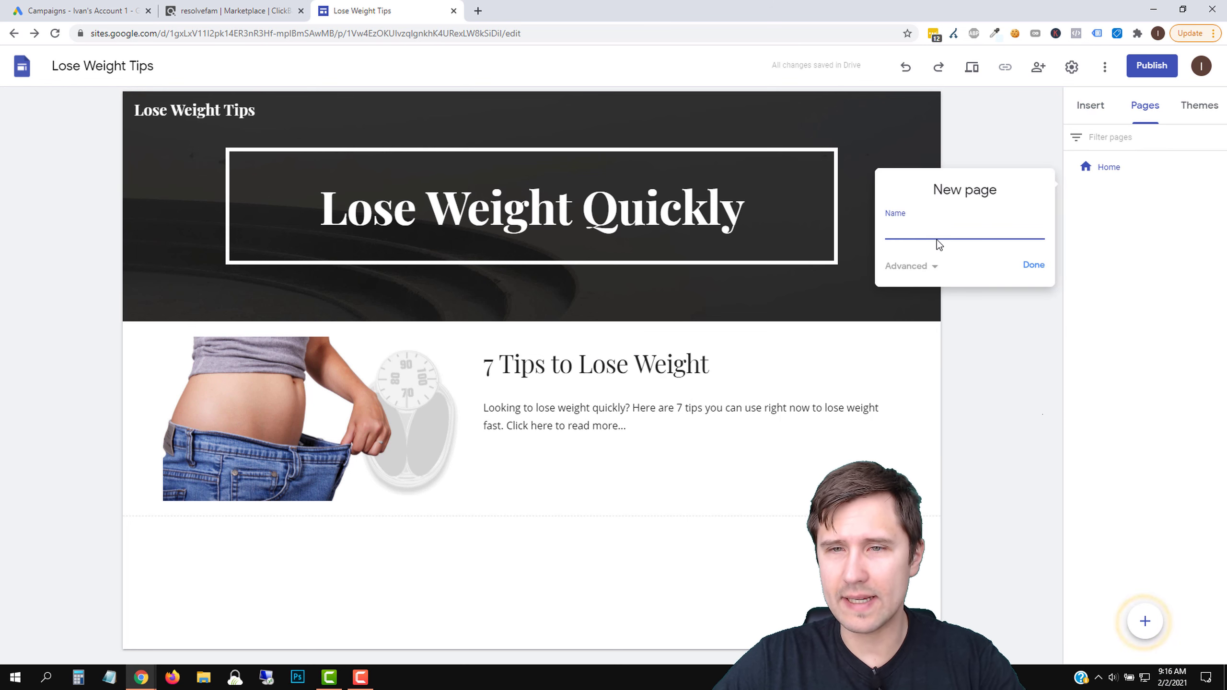
pyautogui.write('7 Tip')
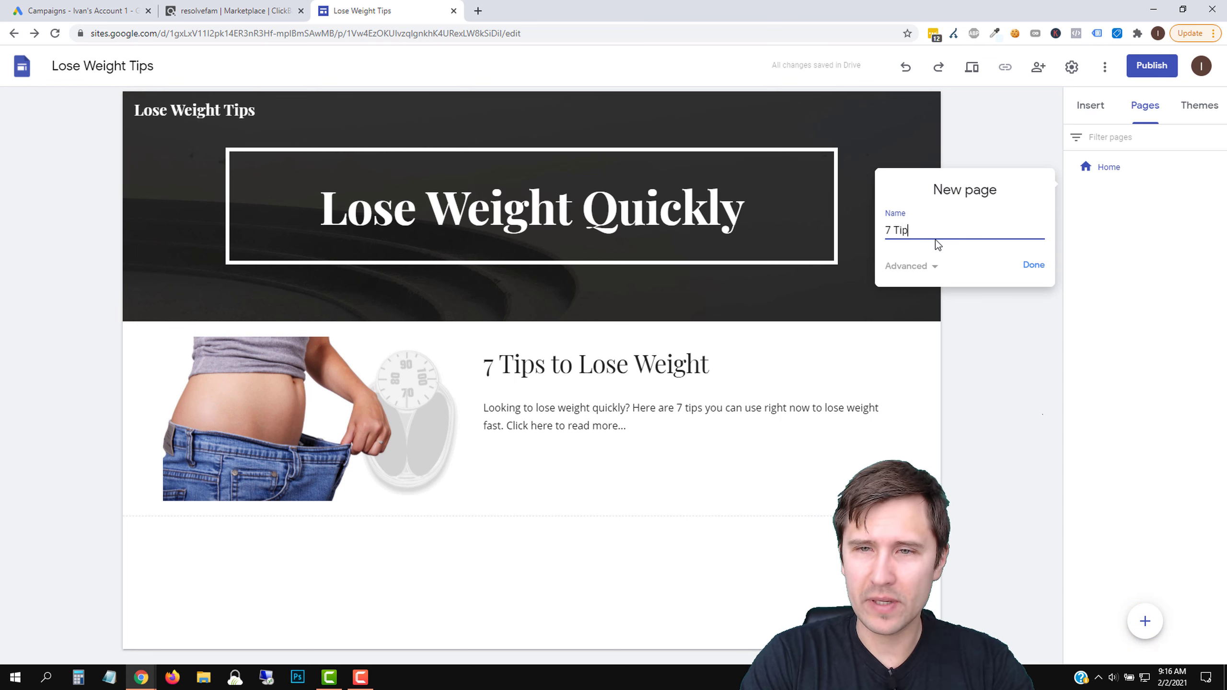
pyautogui.write('s to Lose Weig')
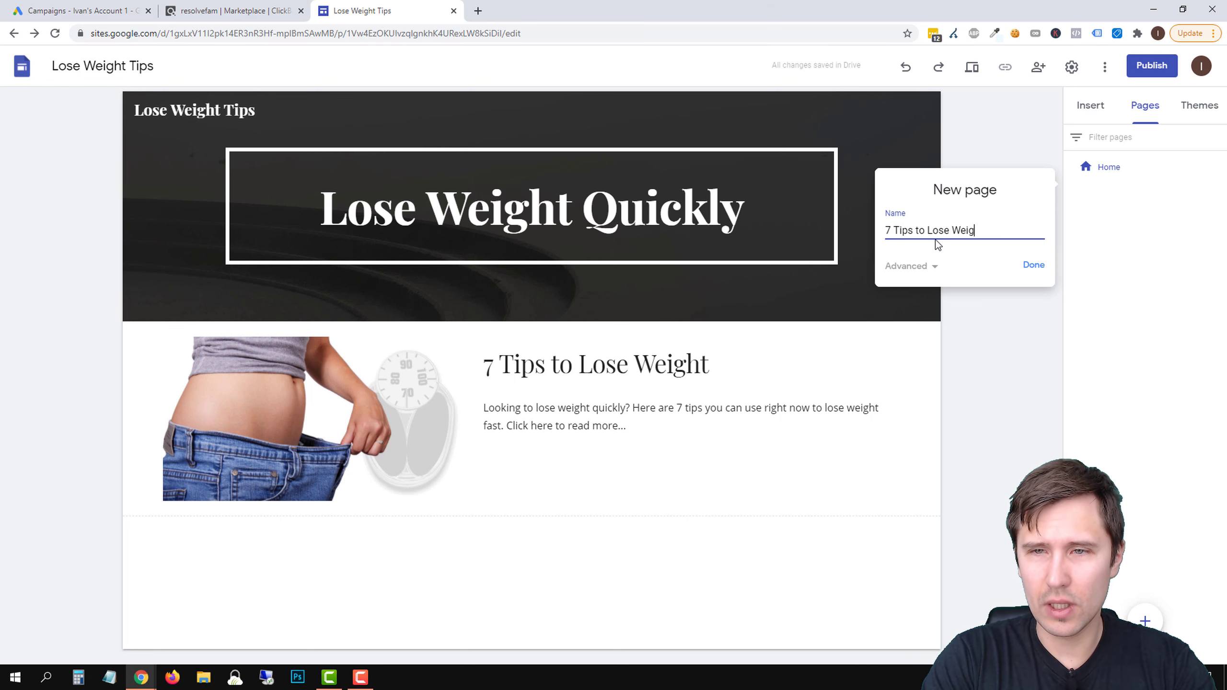
pyautogui.write('ht Quickly')
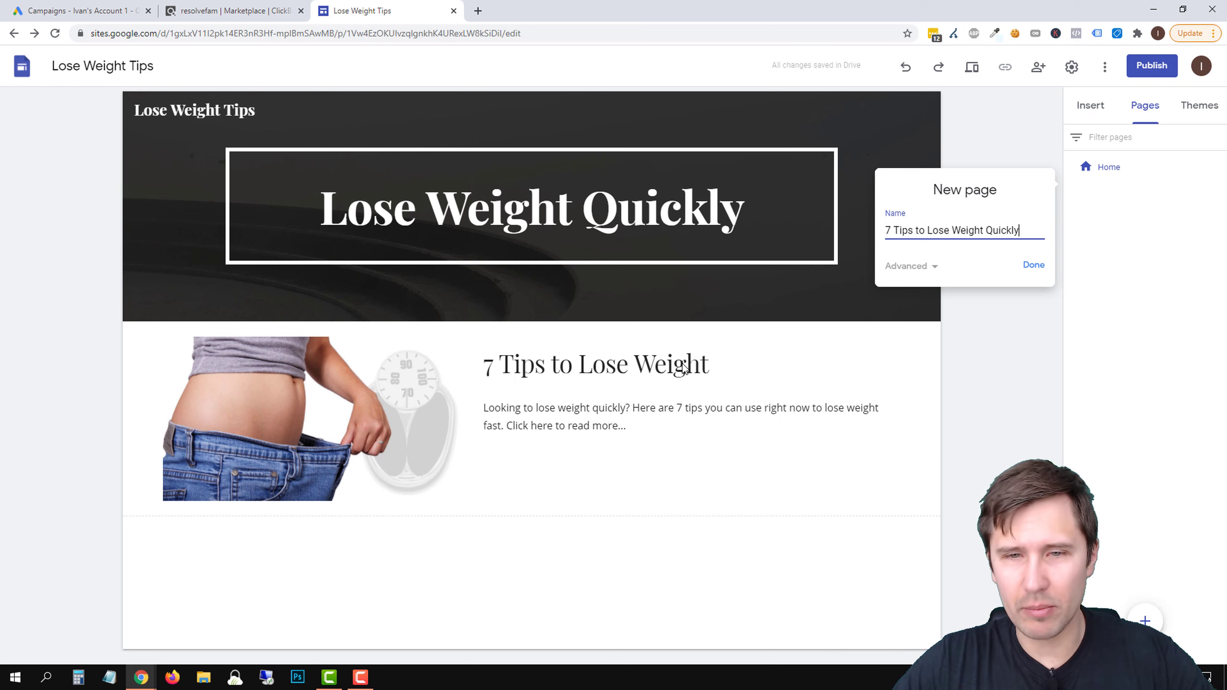
pyautogui.click(943, 274)
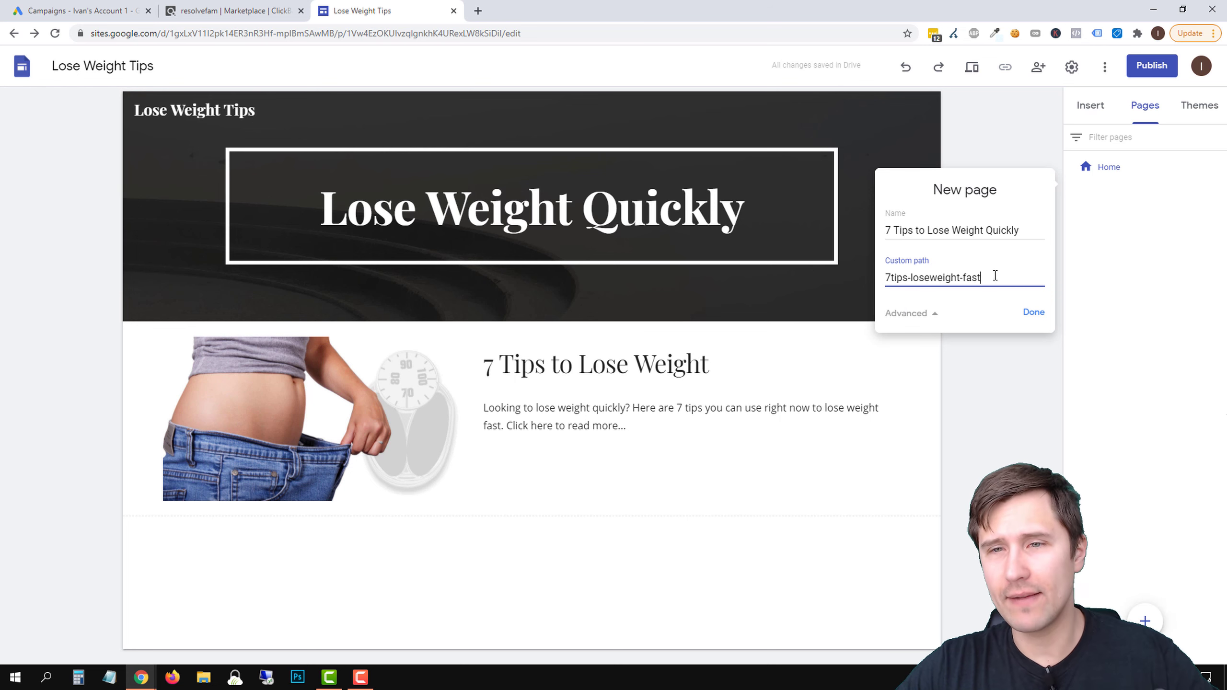
pyautogui.click(1033, 312)
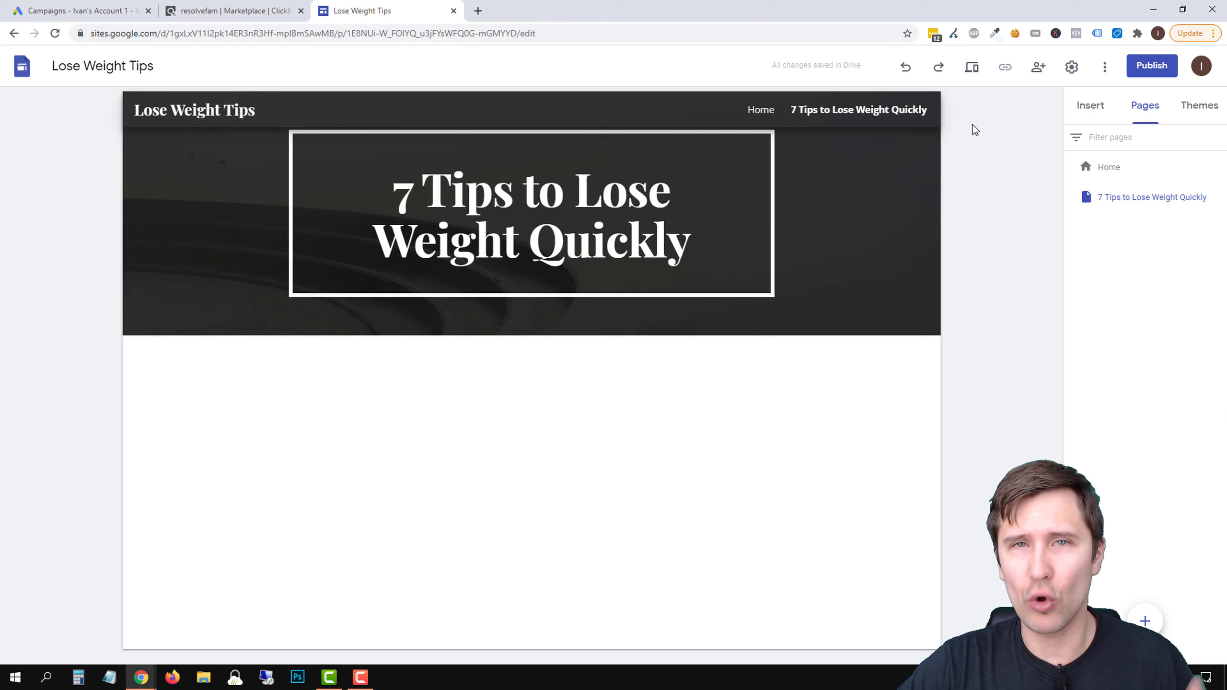
pyautogui.click(1217, 197)
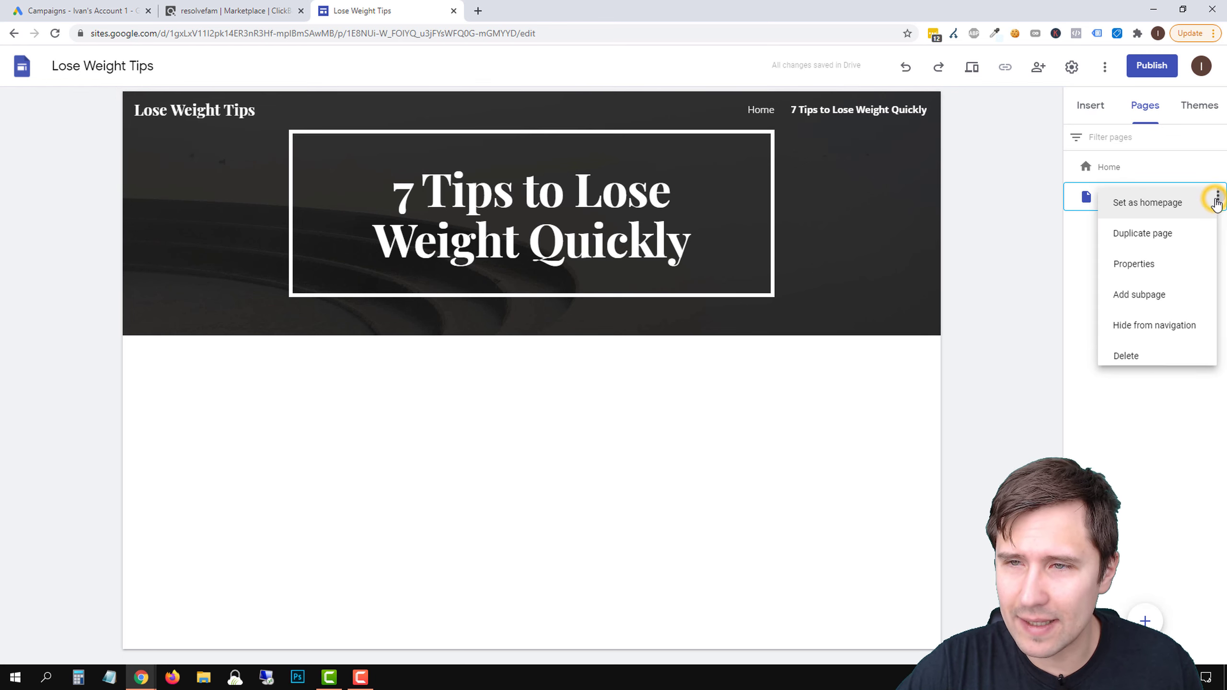
pyautogui.click(1155, 334)
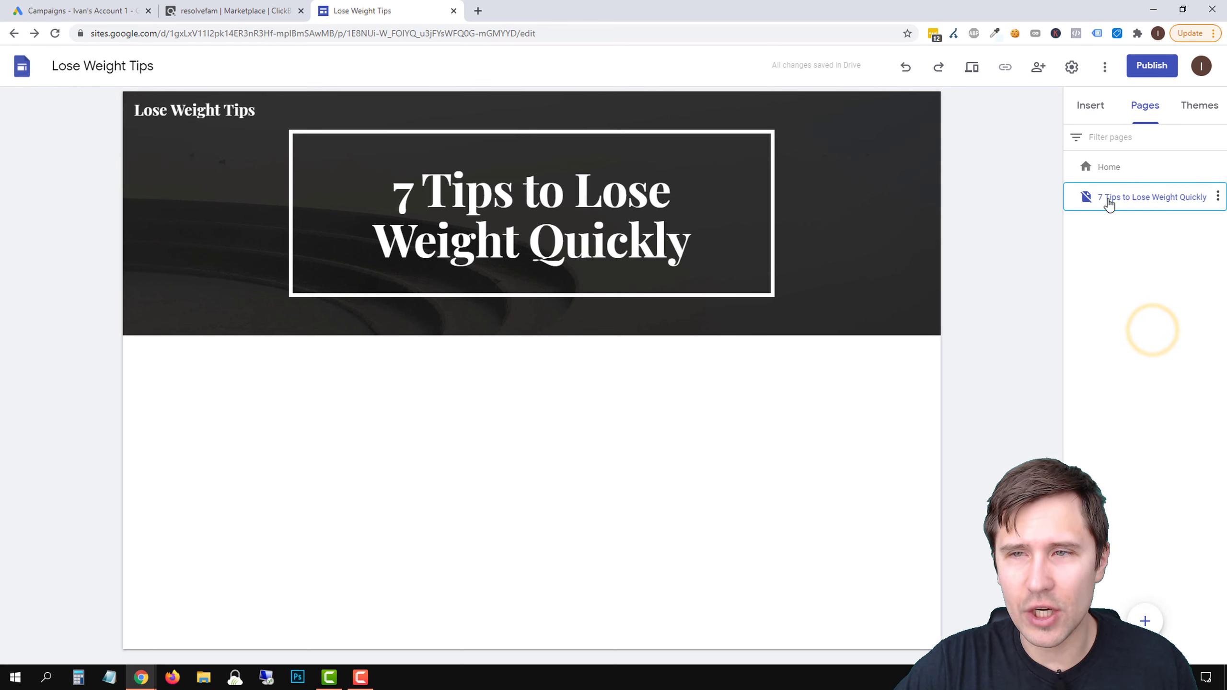
# Create a page named "Contact Us" and check the Home and Contact Us navigation links and the hidden tips page
pyautogui.click(1148, 619)
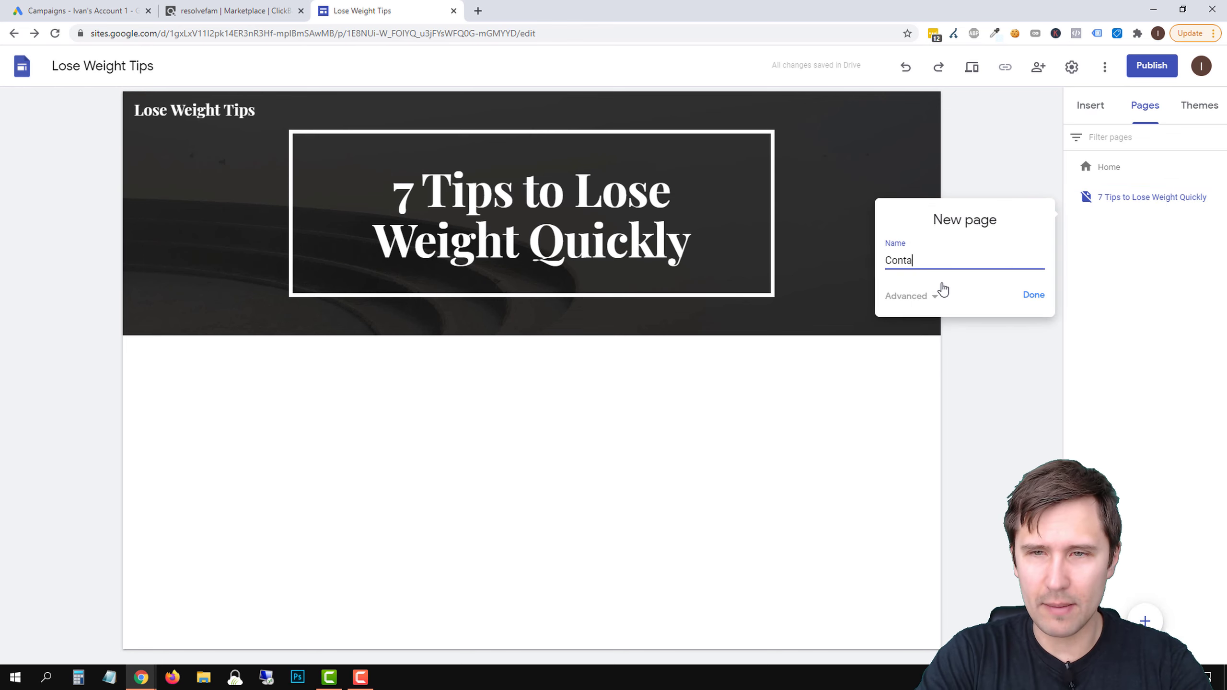
pyautogui.click(1030, 302)
pyautogui.click(837, 111)
pyautogui.click(899, 112)
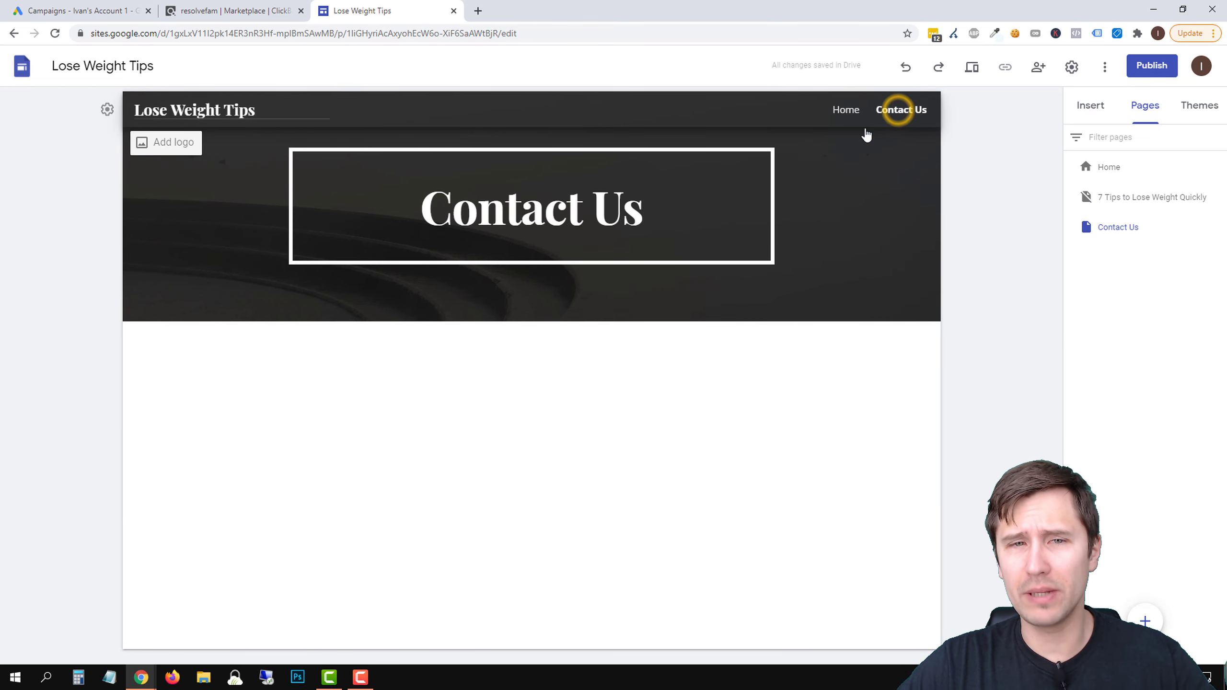
pyautogui.click(846, 113)
pyautogui.click(1125, 206)
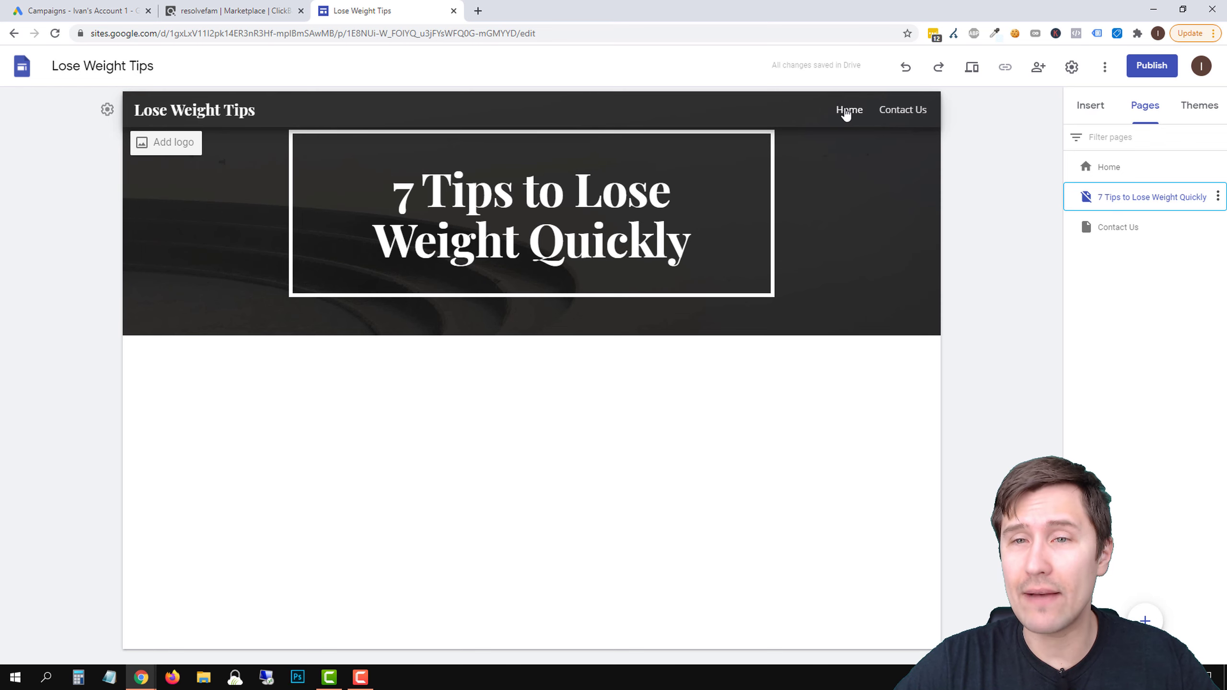
# Extend the Home page's section heading to "7 Tips to Lose Weight Quickly" and go to the tips page
pyautogui.click(1112, 166)
pyautogui.click(707, 364)
pyautogui.write('Quickly')
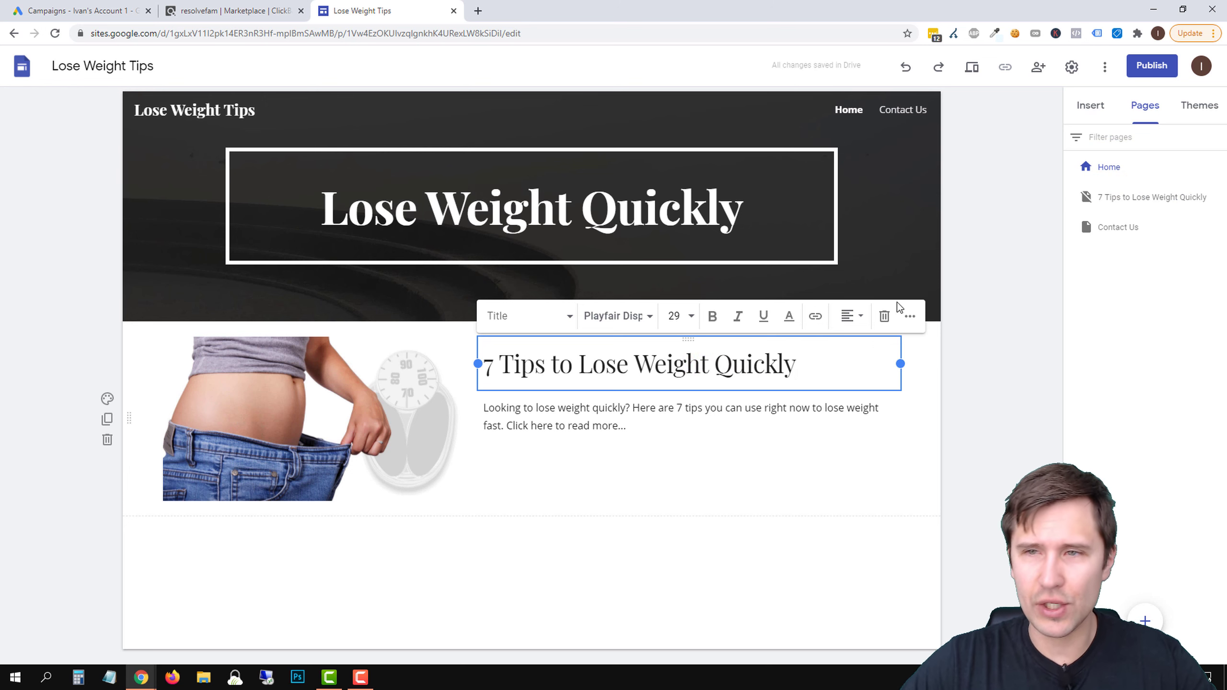
pyautogui.click(1144, 191)
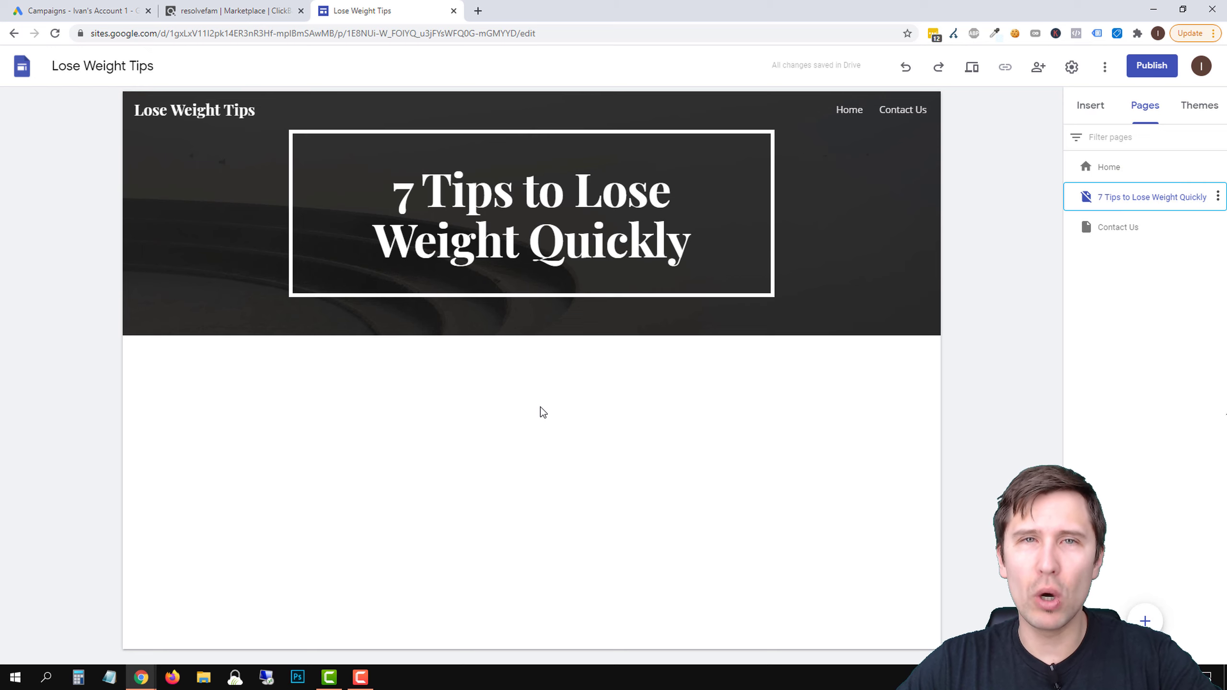
# Search the web in a new browser tab for "7 tips to lose weight quickly"
pyautogui.click(479, 10)
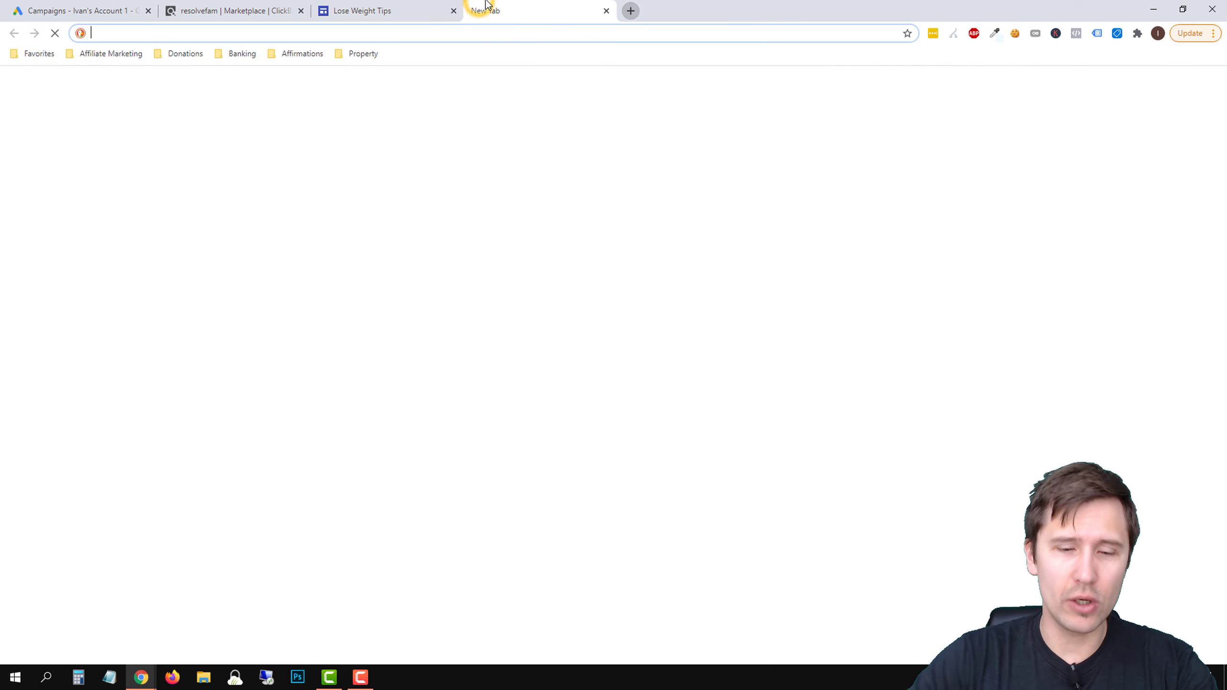
pyautogui.write('7 tips to lose weight quickly')
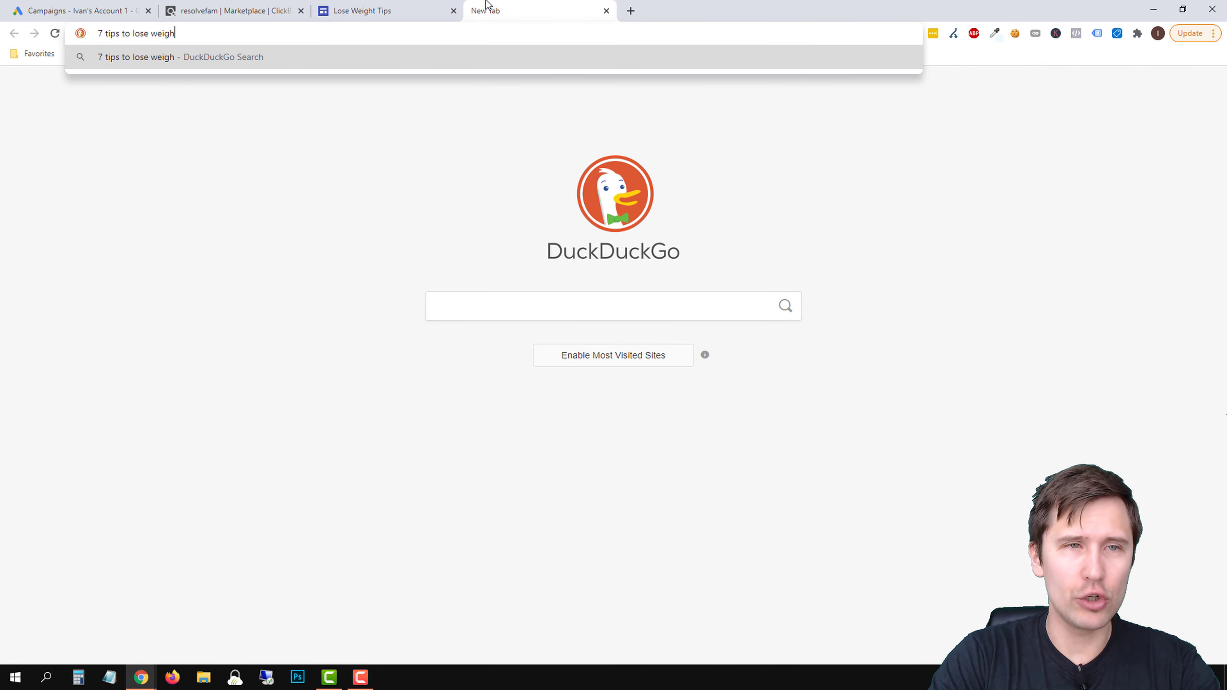
pyautogui.press('Return')
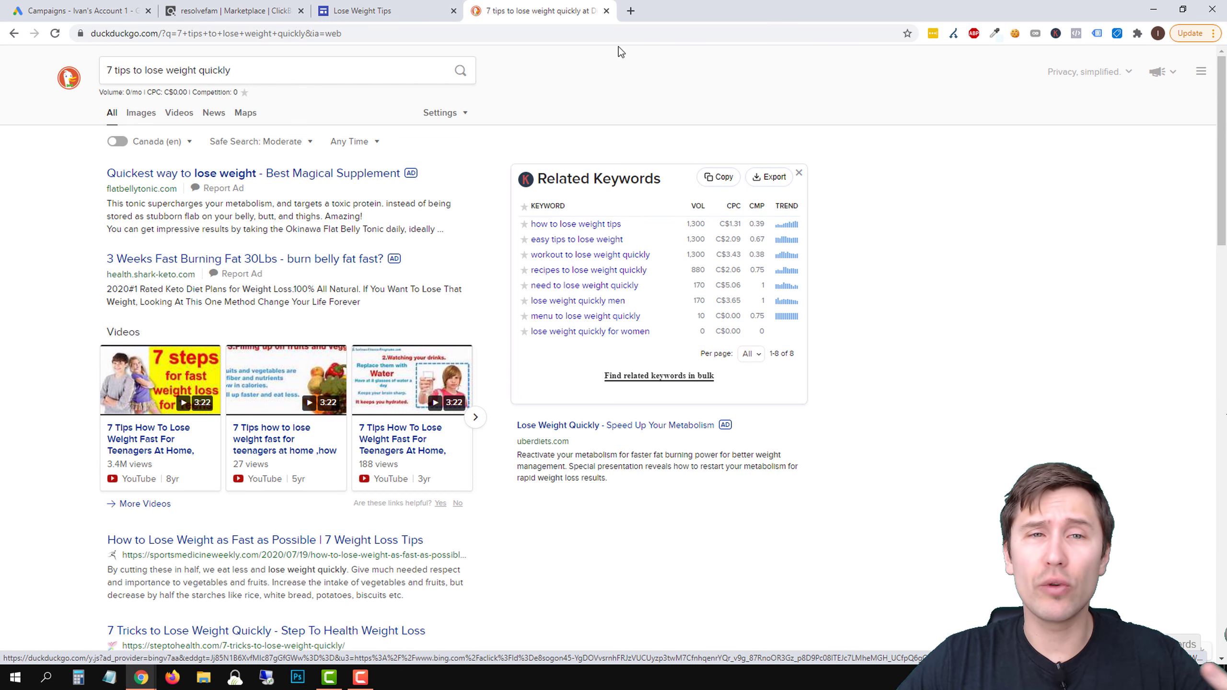
# Search fiverr.com in a new browser tab for "write a post" and look through the writing services and their prices
pyautogui.click(627, 10)
pyautogui.write('fiverr.com')
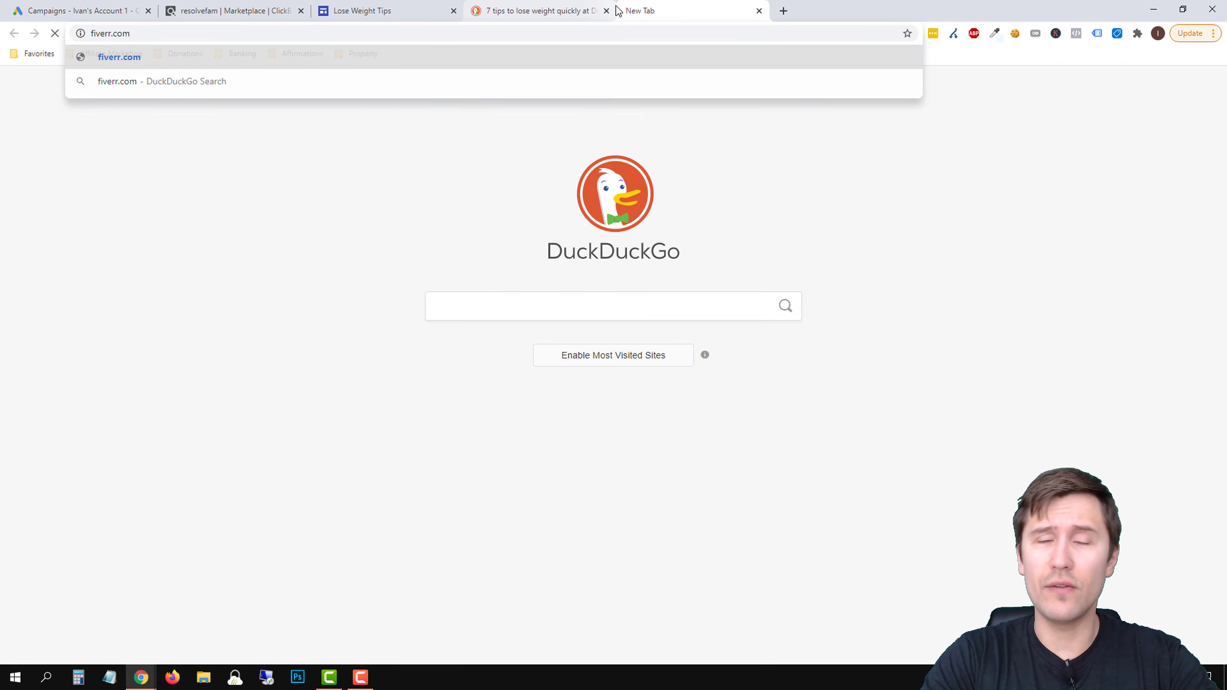
pyautogui.press('Return')
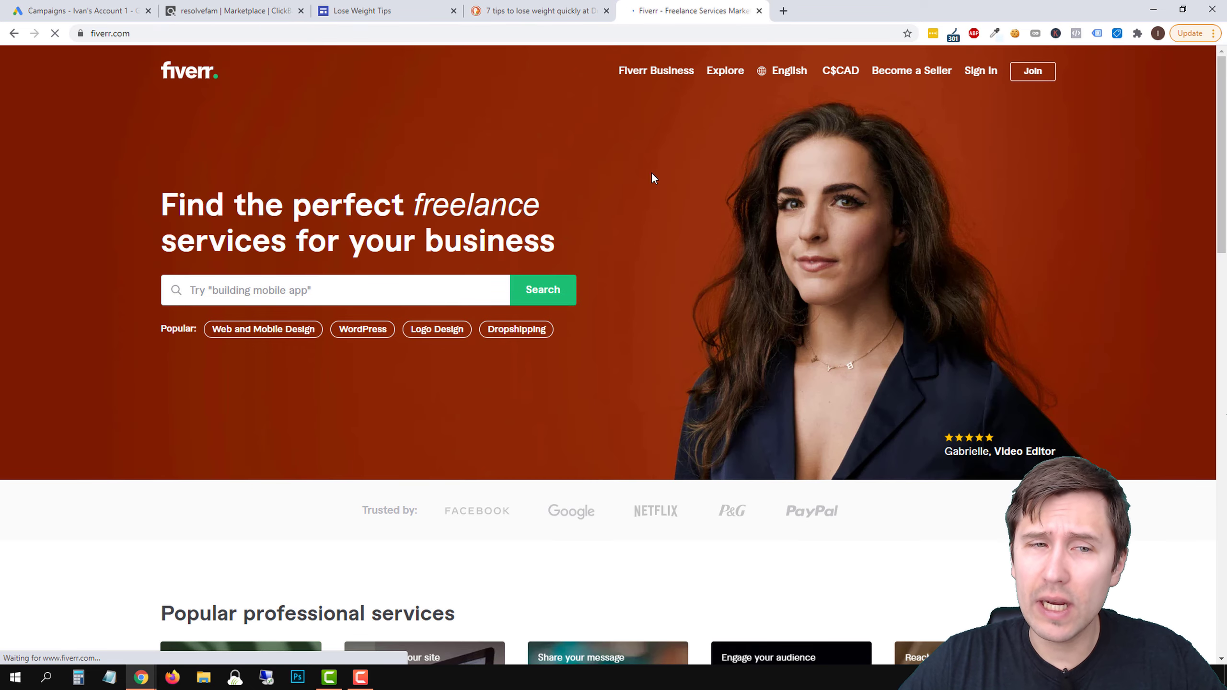
pyautogui.click(288, 291)
pyautogui.write('write a post')
pyautogui.press('Return')
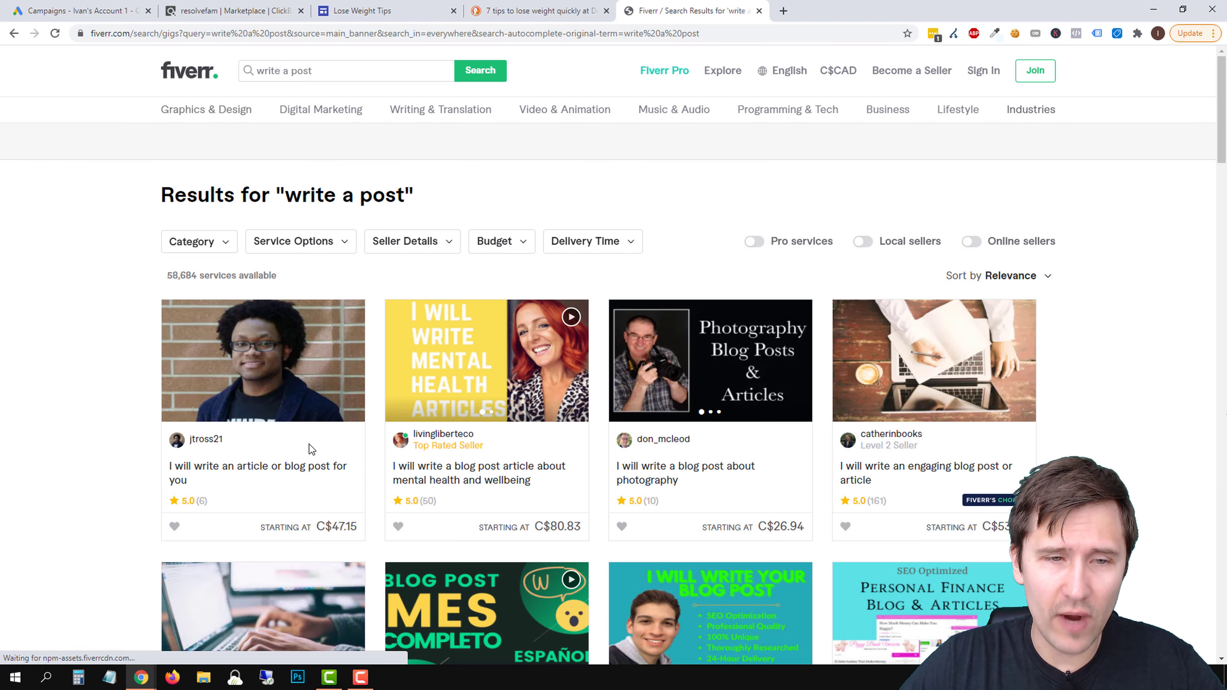
pyautogui.scroll(-1, 295, 435)
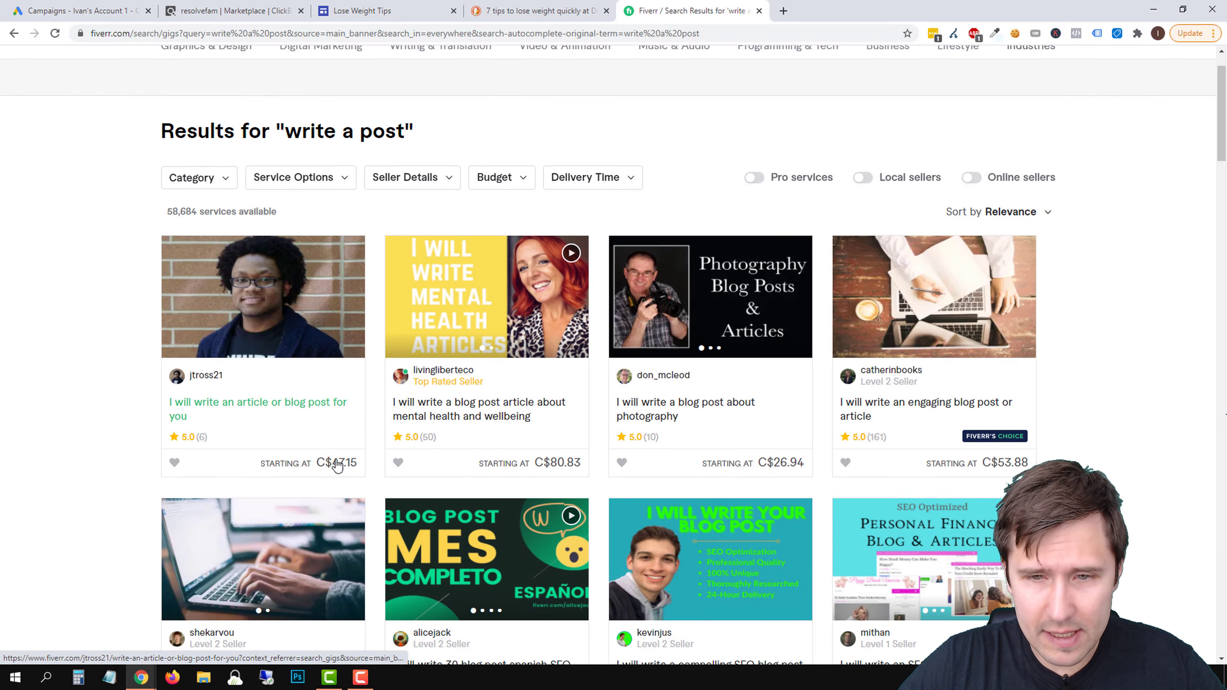
pyautogui.scroll(-5, 115, 406)
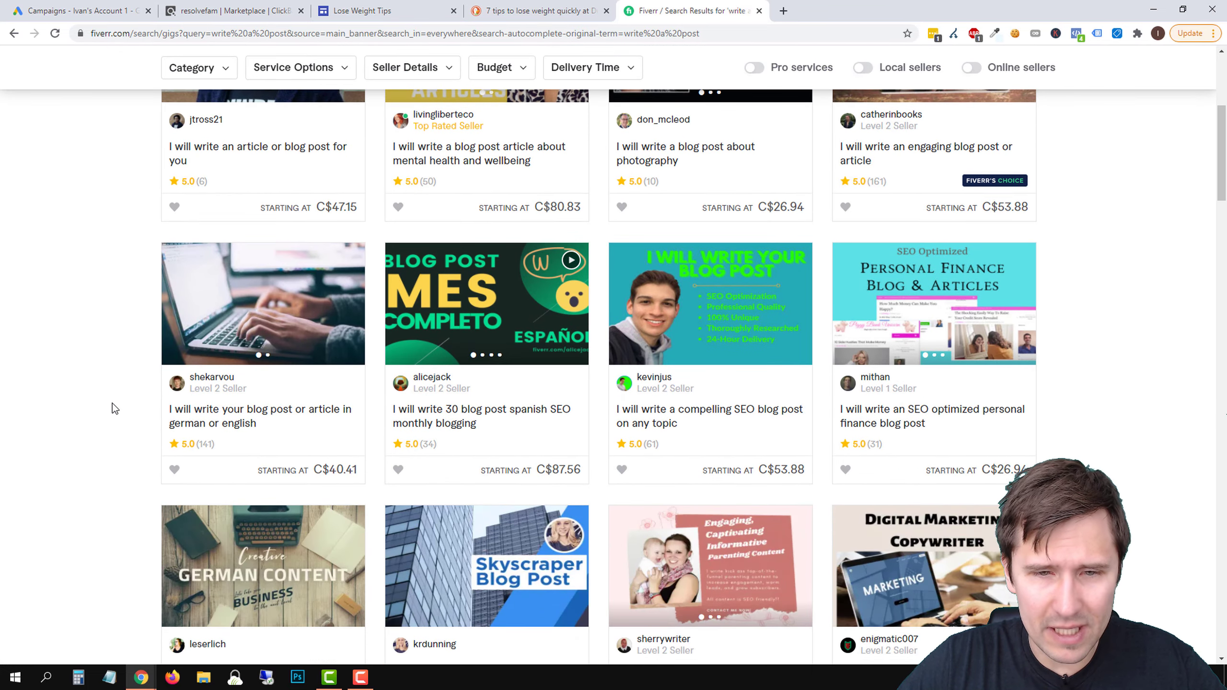
# Look through further blog post writing gigs in the Fiverr results and compare their ratings and starting prices
pyautogui.scroll(-4, 112, 404)
pyautogui.scroll(-2, 112, 403)
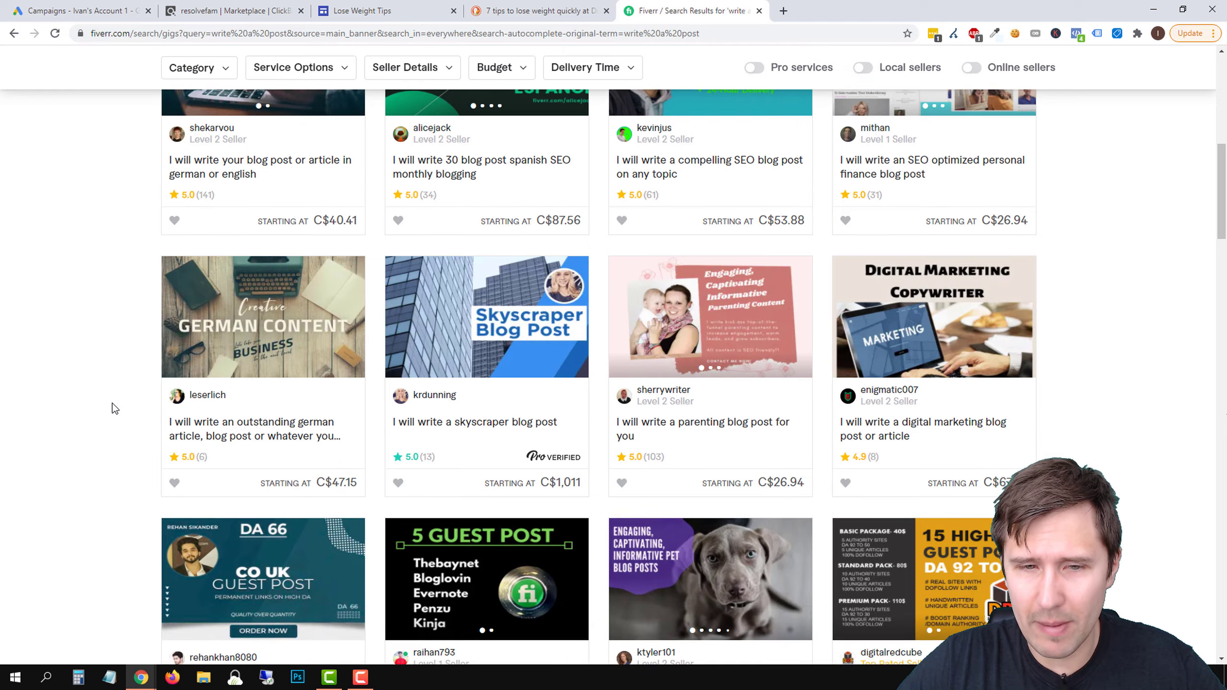
pyautogui.scroll(-4, 119, 403)
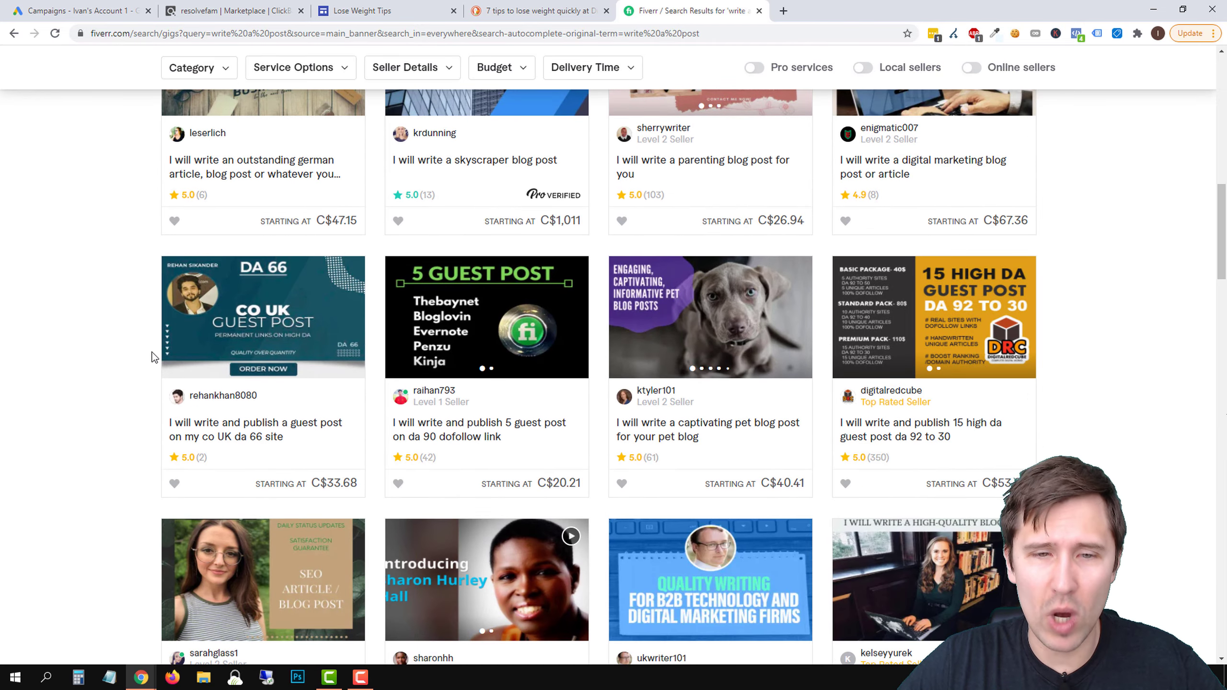
pyautogui.scroll(-3, 124, 392)
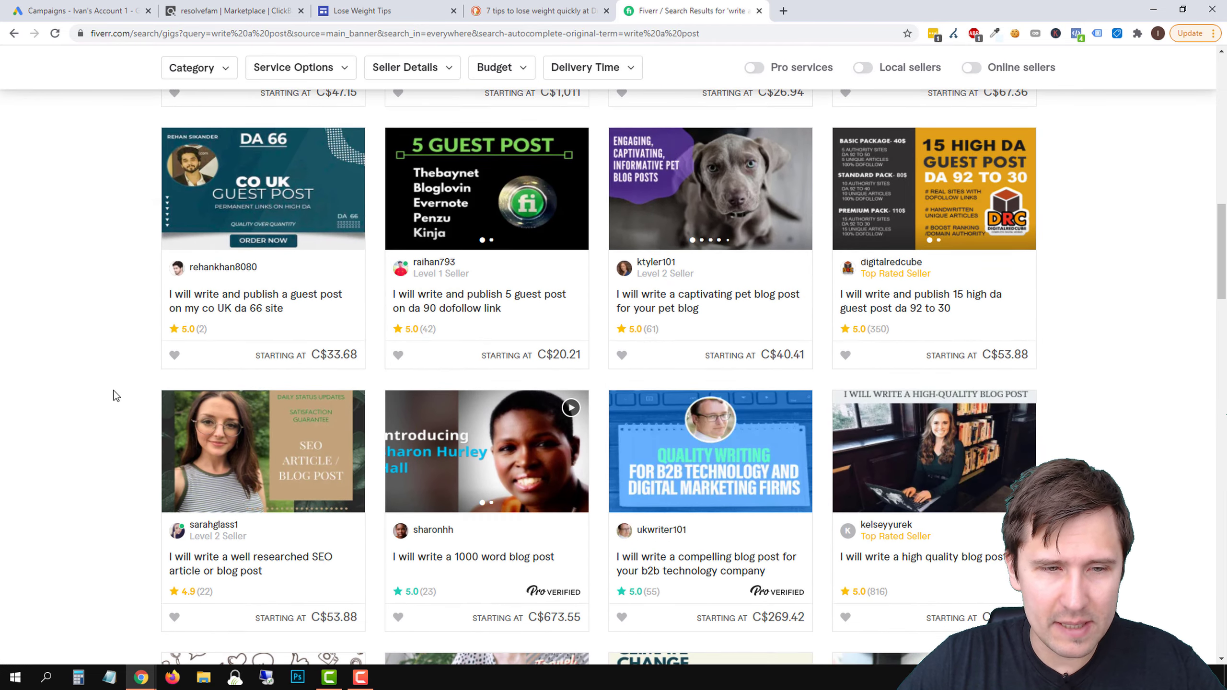
pyautogui.scroll(-3, 113, 394)
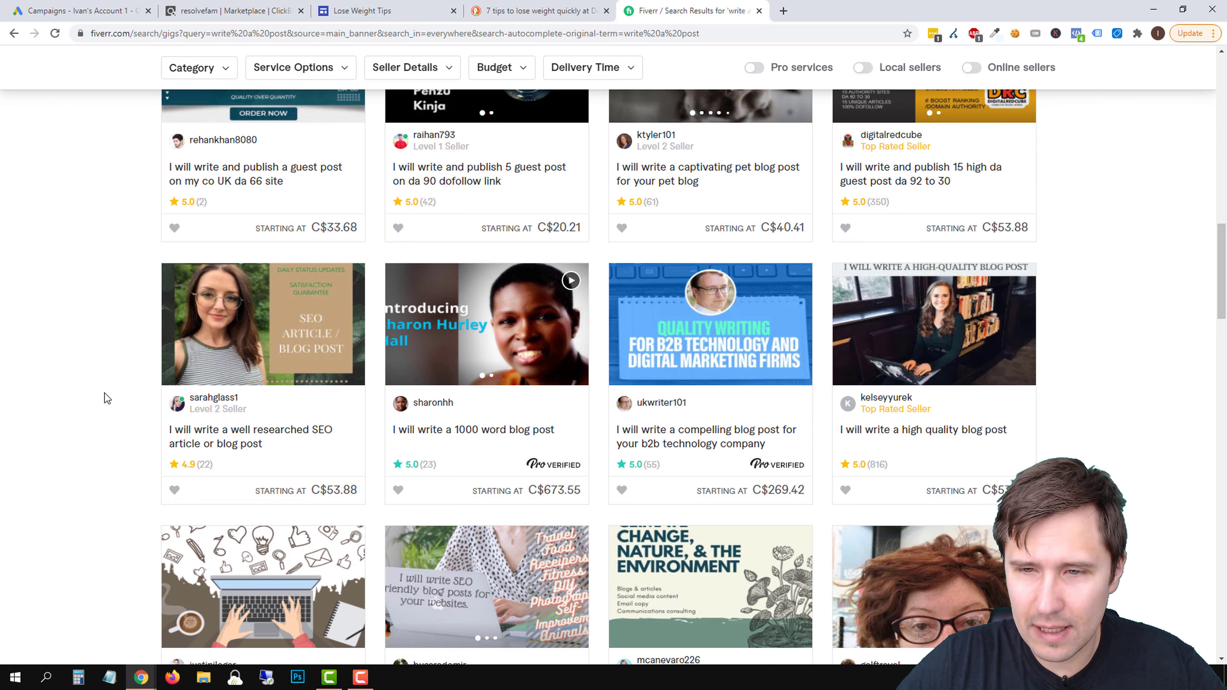
pyautogui.scroll(-3, 100, 394)
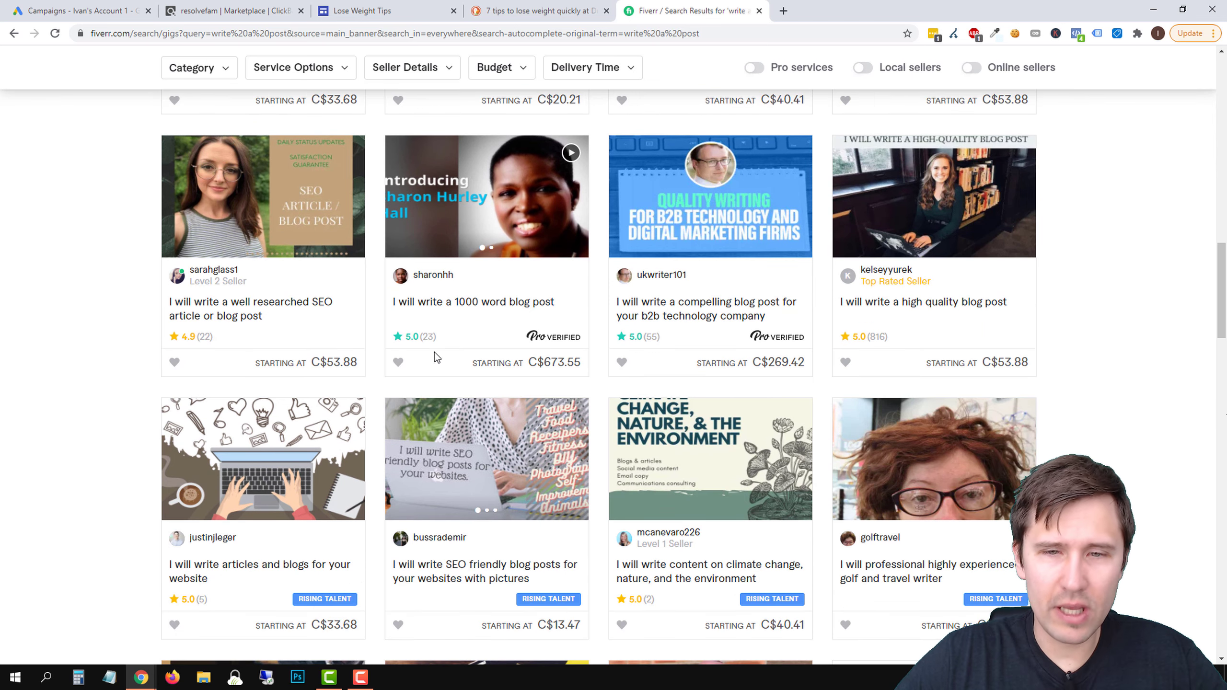
pyautogui.scroll(-3, 334, 353)
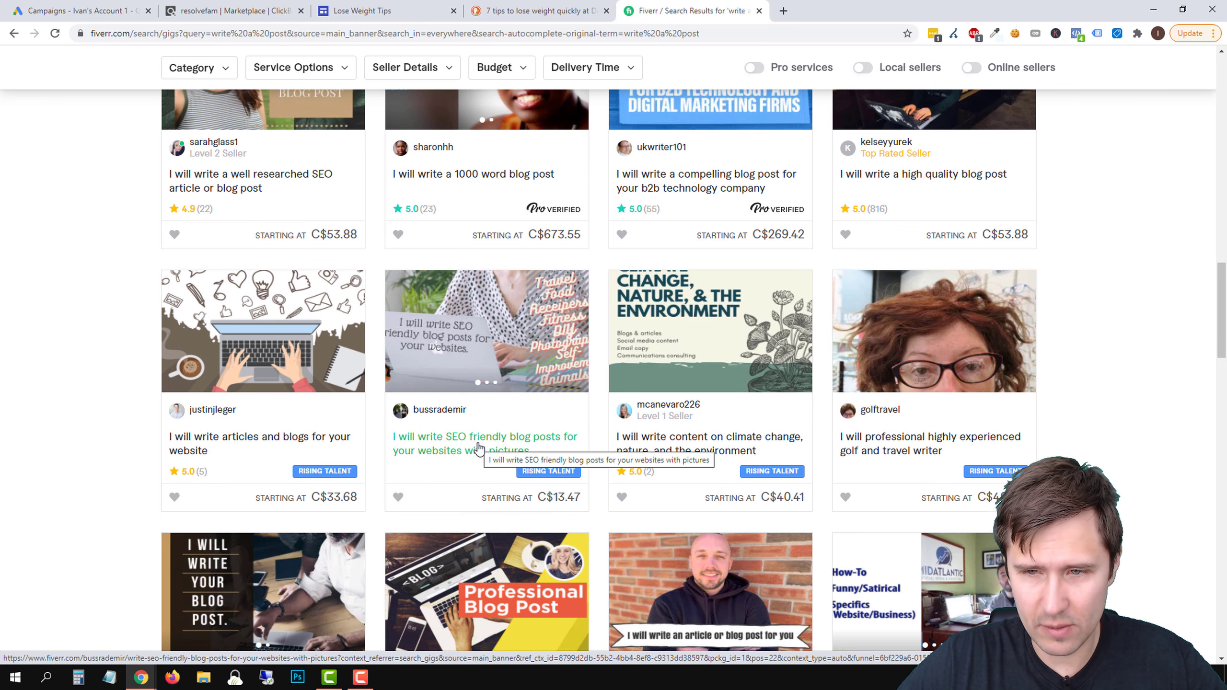
# Open the gig for SEO friendly blog posts with pictures and set its Basic package to 1000 words to check the price
pyautogui.click(478, 448)
pyautogui.click(882, 197)
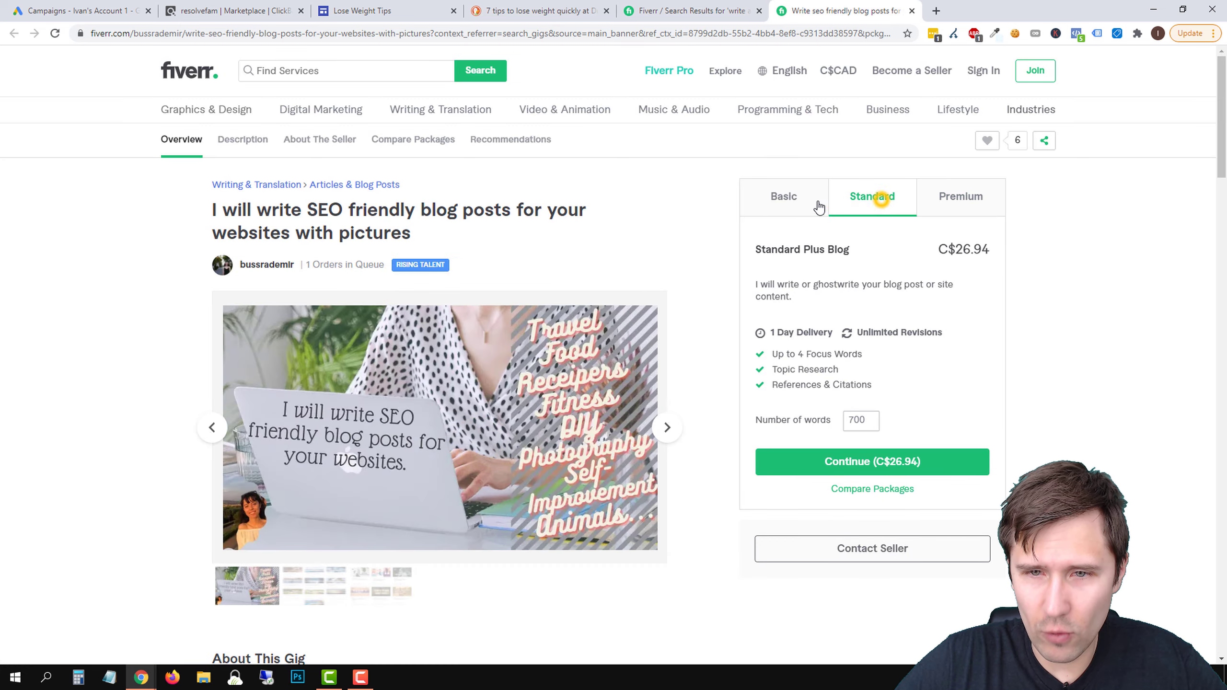
pyautogui.click(783, 196)
pyautogui.scroll(-2, 711, 362)
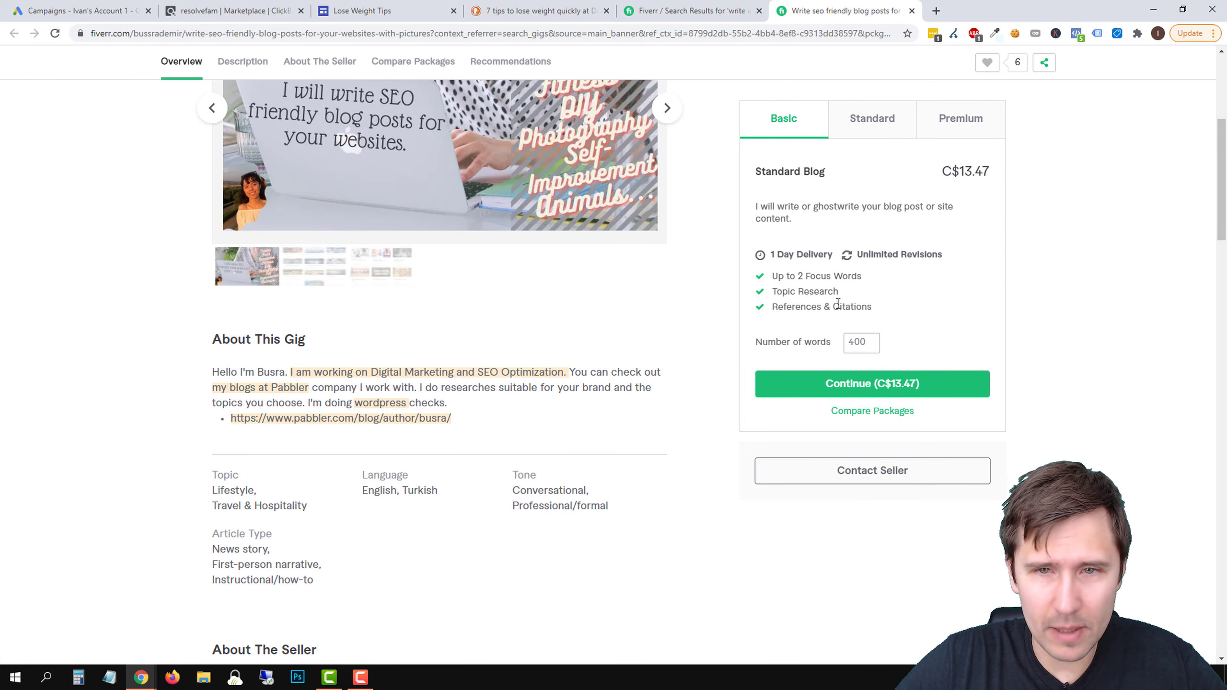
pyautogui.doubleClick(854, 341)
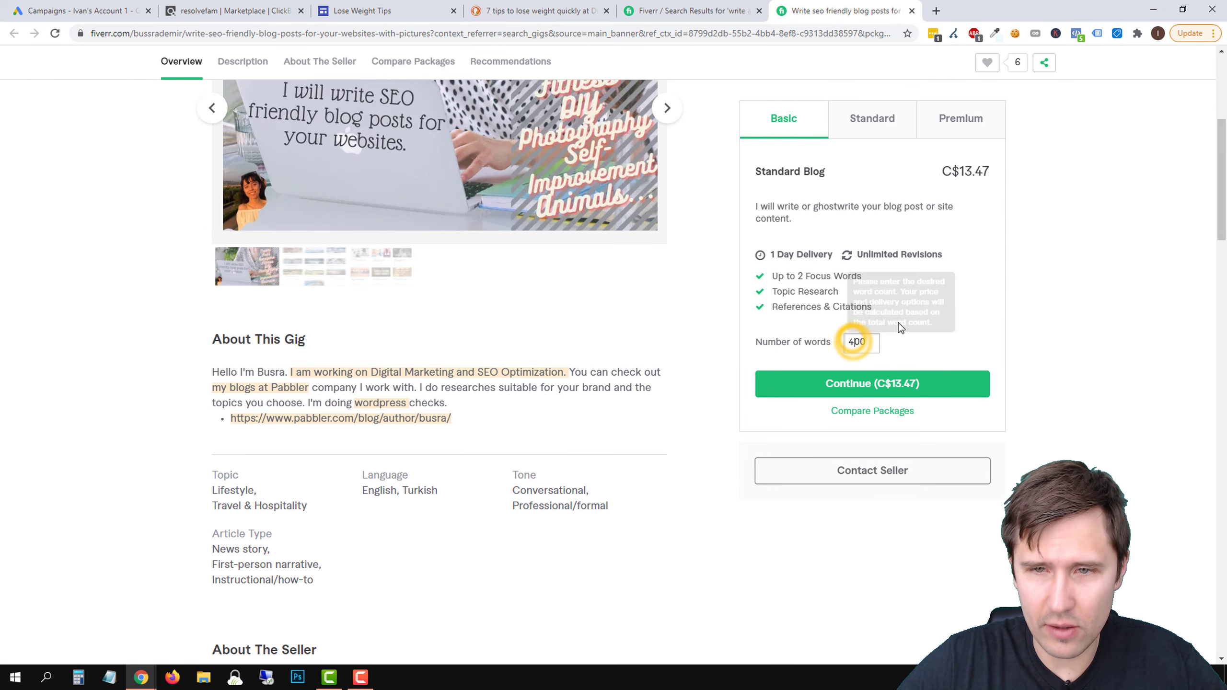
pyautogui.write('1000')
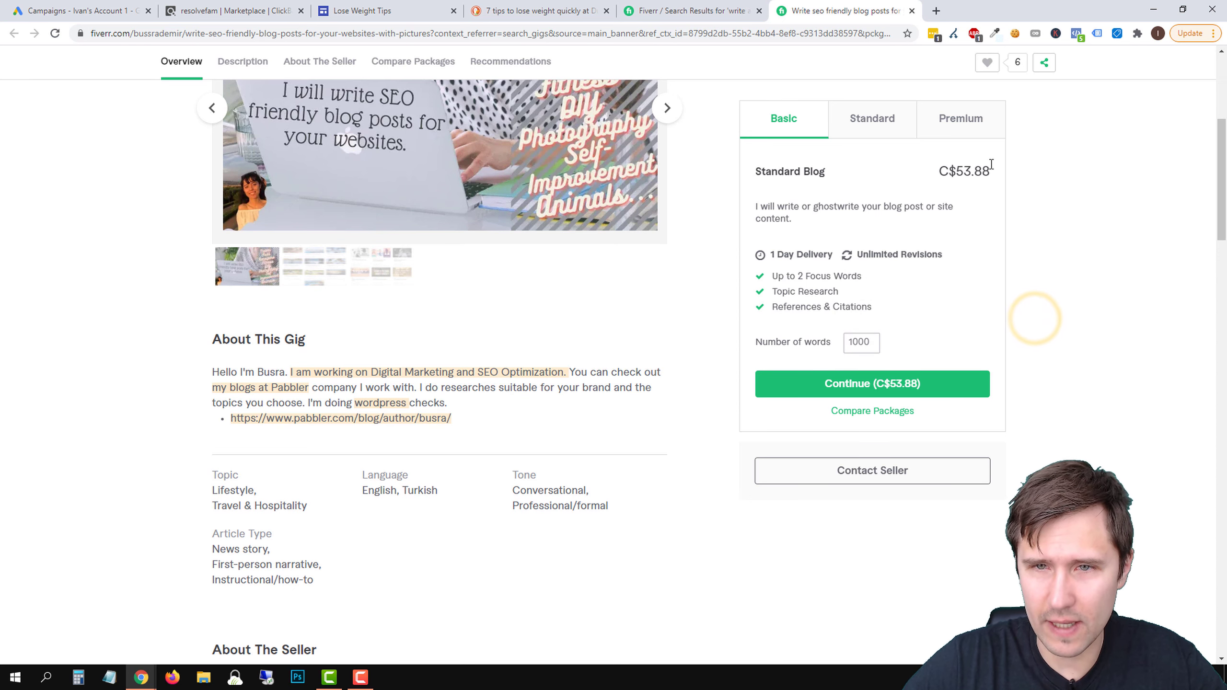
# Read the gig's description and seller details, and close the gig's browser tab
pyautogui.scroll(-1, 599, 485)
pyautogui.scroll(-4, 598, 486)
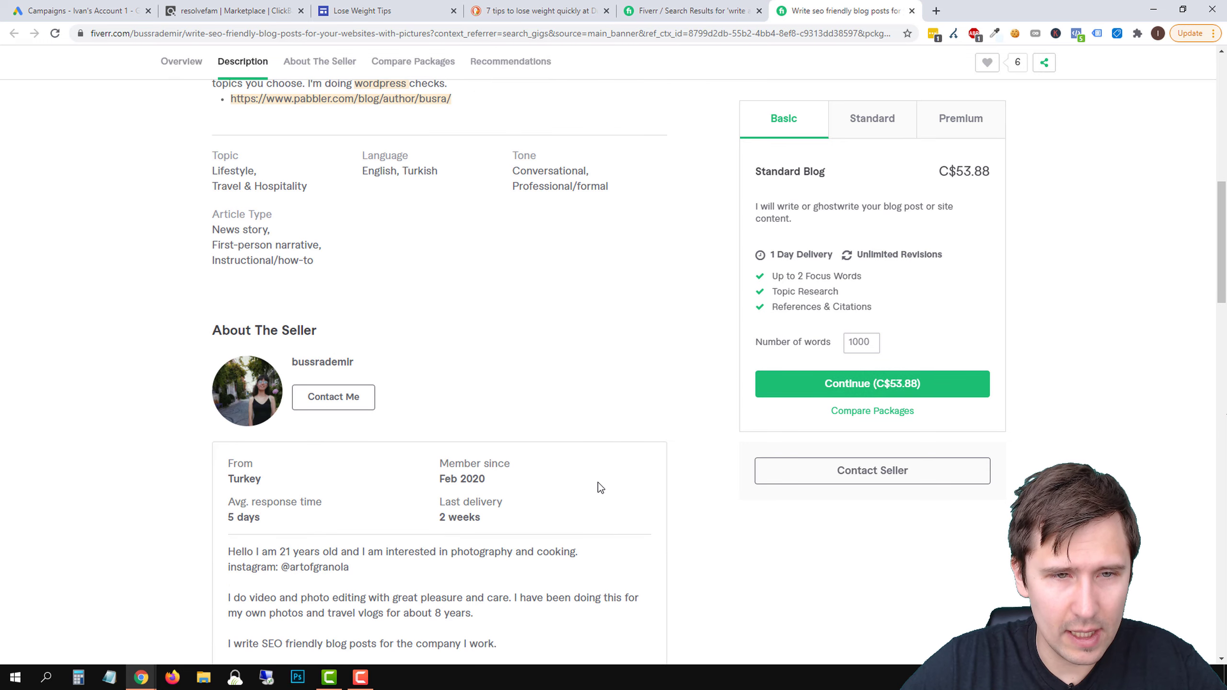
pyautogui.scroll(7, 355, 438)
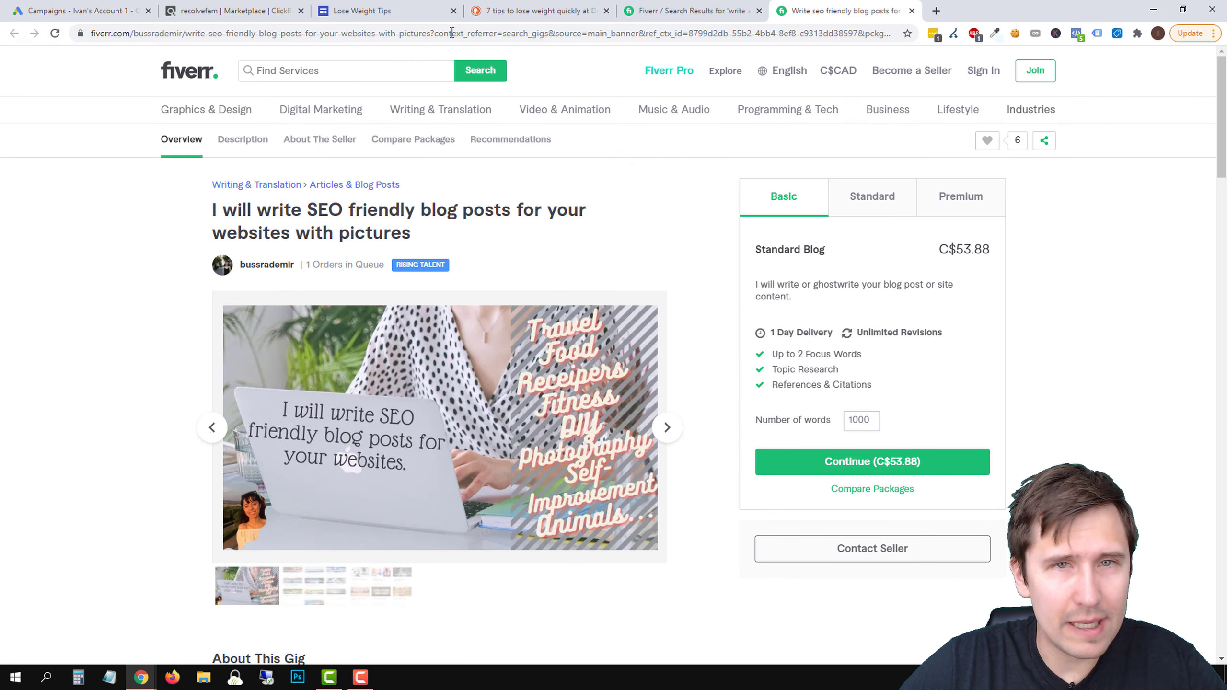
pyautogui.click(912, 10)
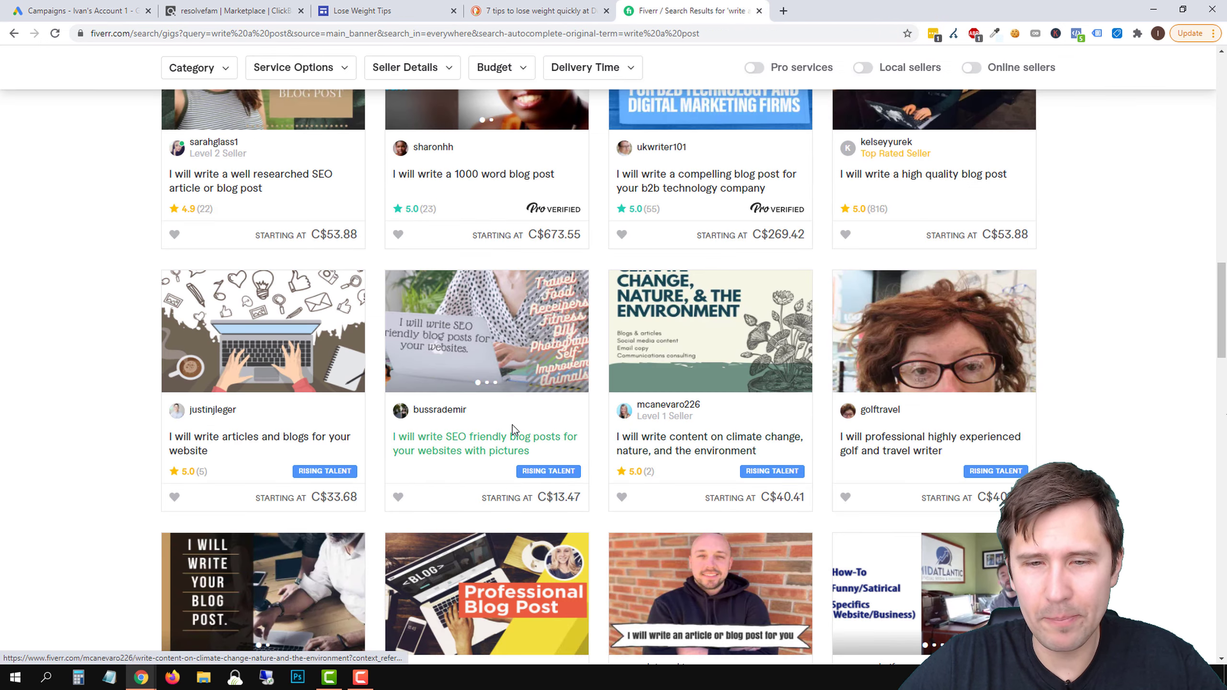
# Look through the remaining blog post writing gigs and close Fiverr to return to the DuckDuckGo results for weight loss tips
pyautogui.scroll(-5, 512, 430)
pyautogui.scroll(-7, 602, 492)
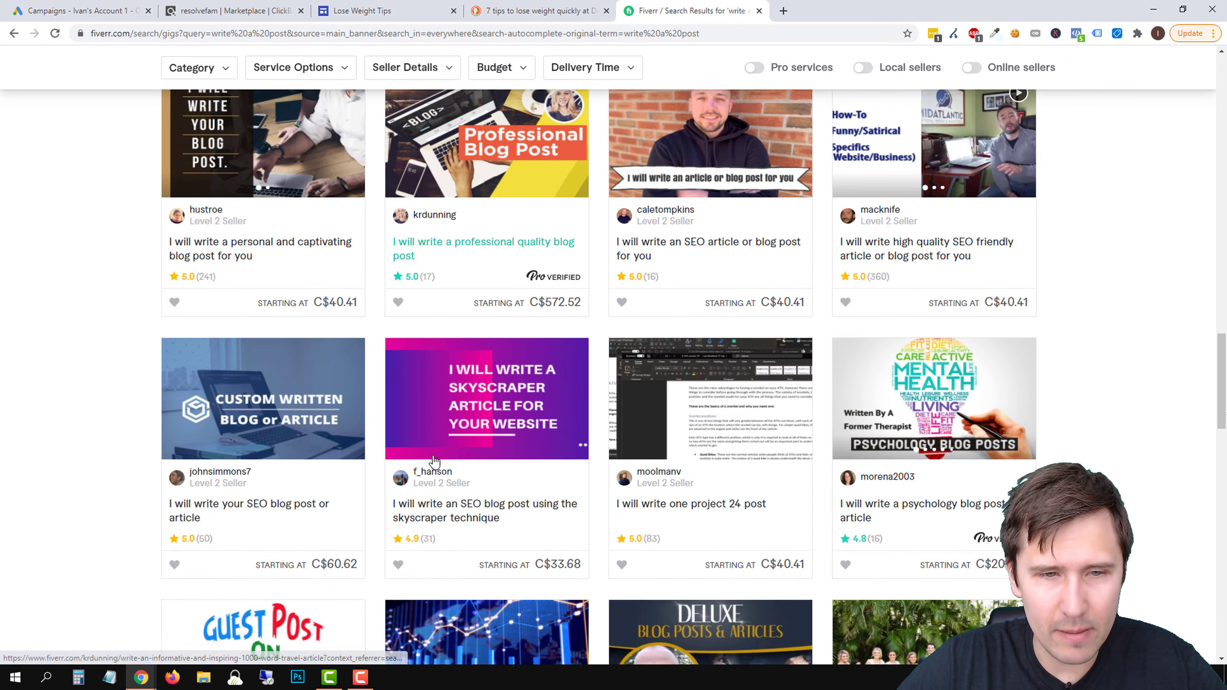
pyautogui.scroll(-6, 364, 422)
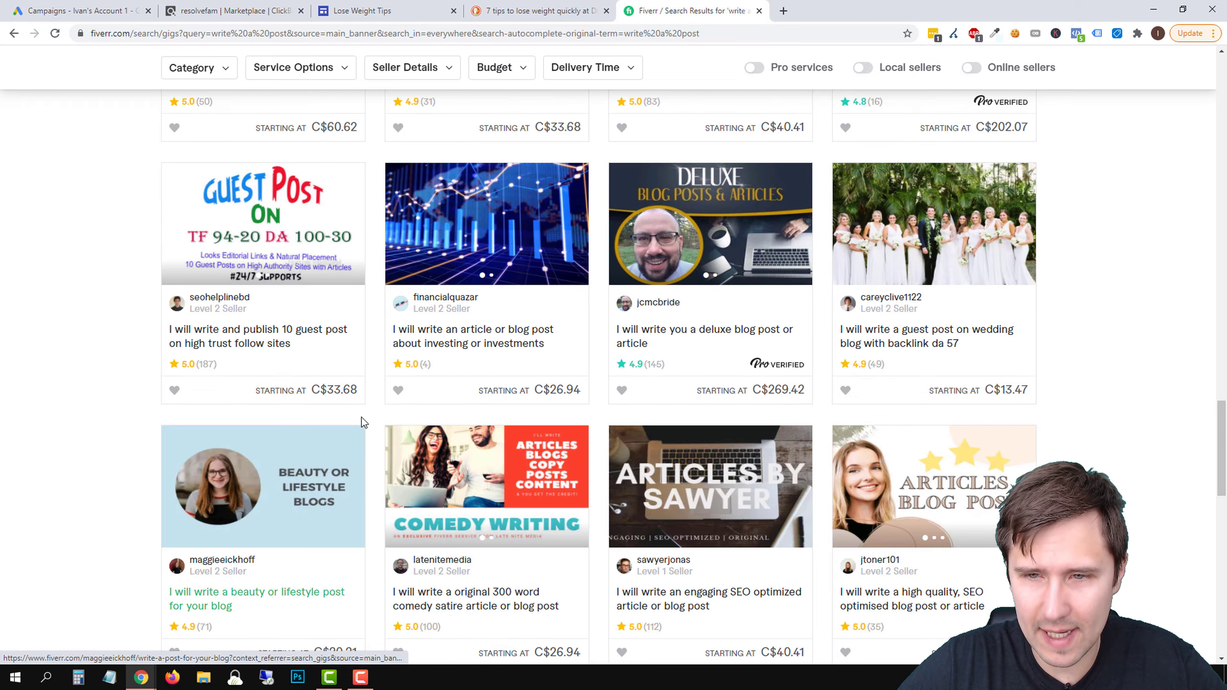
pyautogui.scroll(-3, 679, 399)
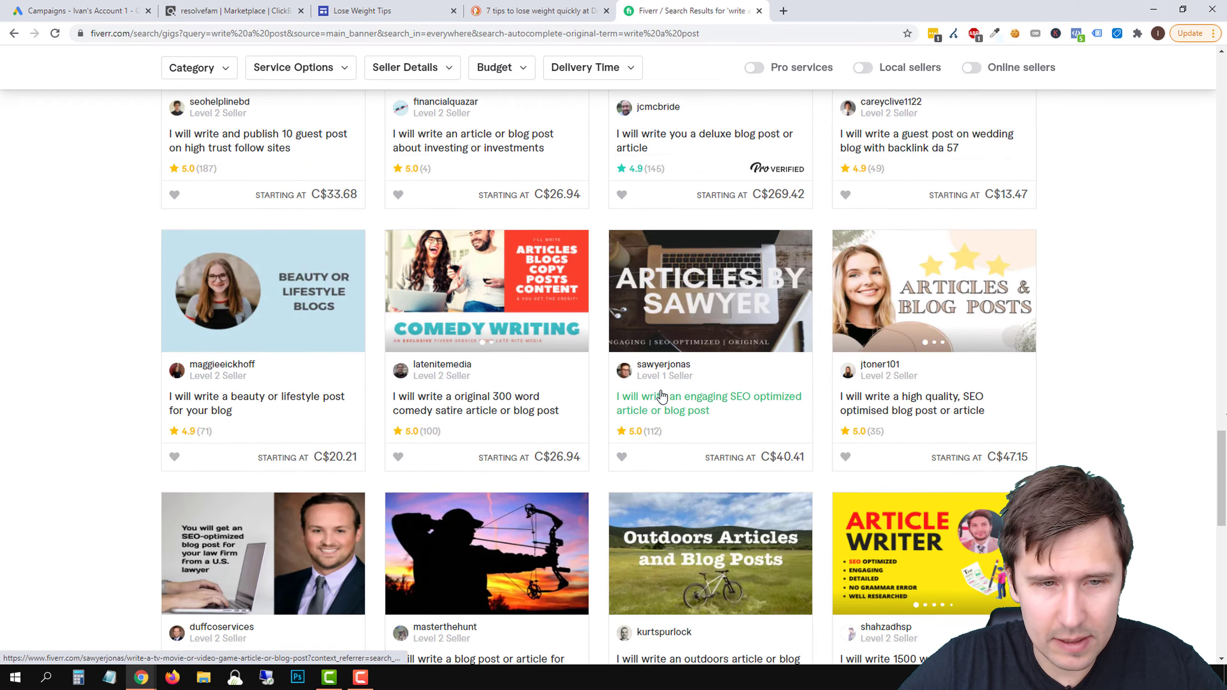
pyautogui.scroll(20, 479, 484)
pyautogui.scroll(10, 478, 476)
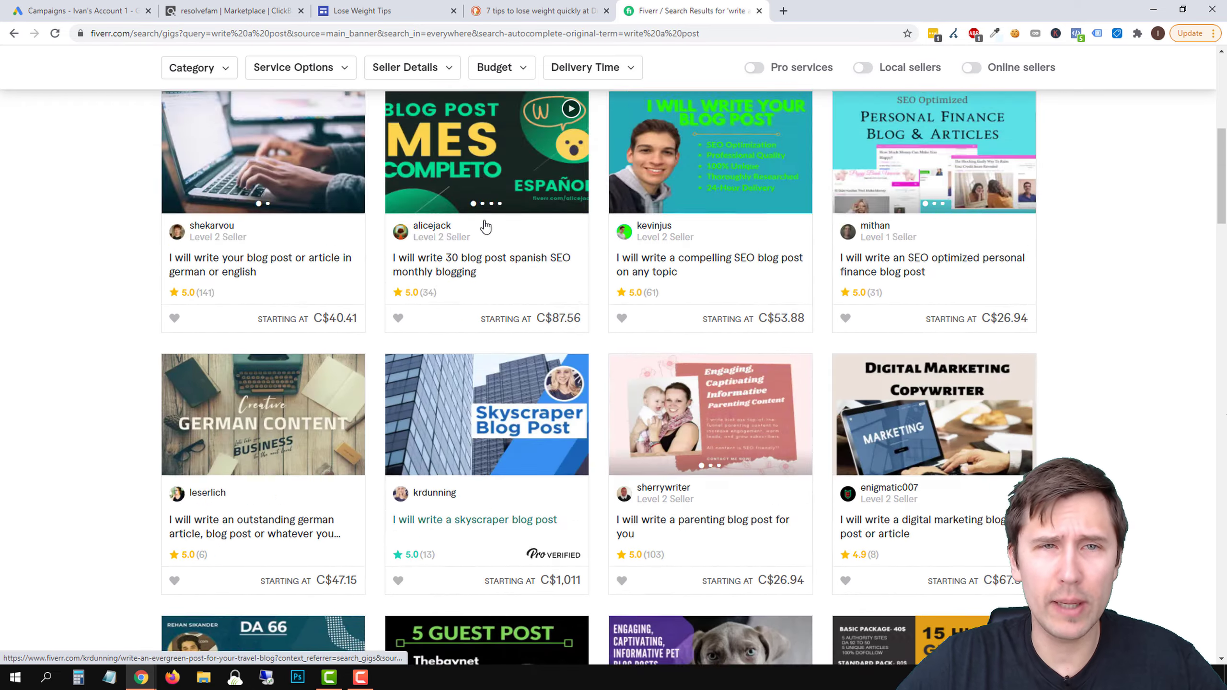
pyautogui.click(561, 10)
pyautogui.click(759, 10)
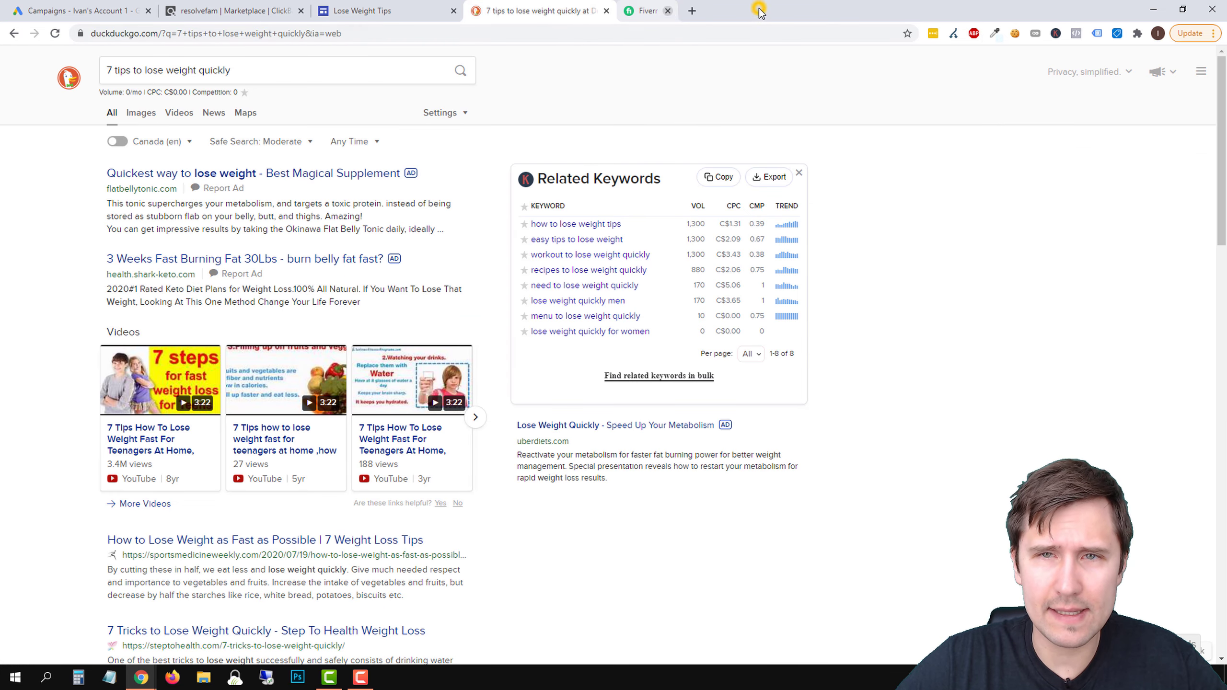
# Open the search result "How to Lose Weight as Fast as Possible | 7 Weight Loss Tips" and read the article's opening sections
pyautogui.scroll(-1, 193, 515)
pyautogui.scroll(-2, 192, 515)
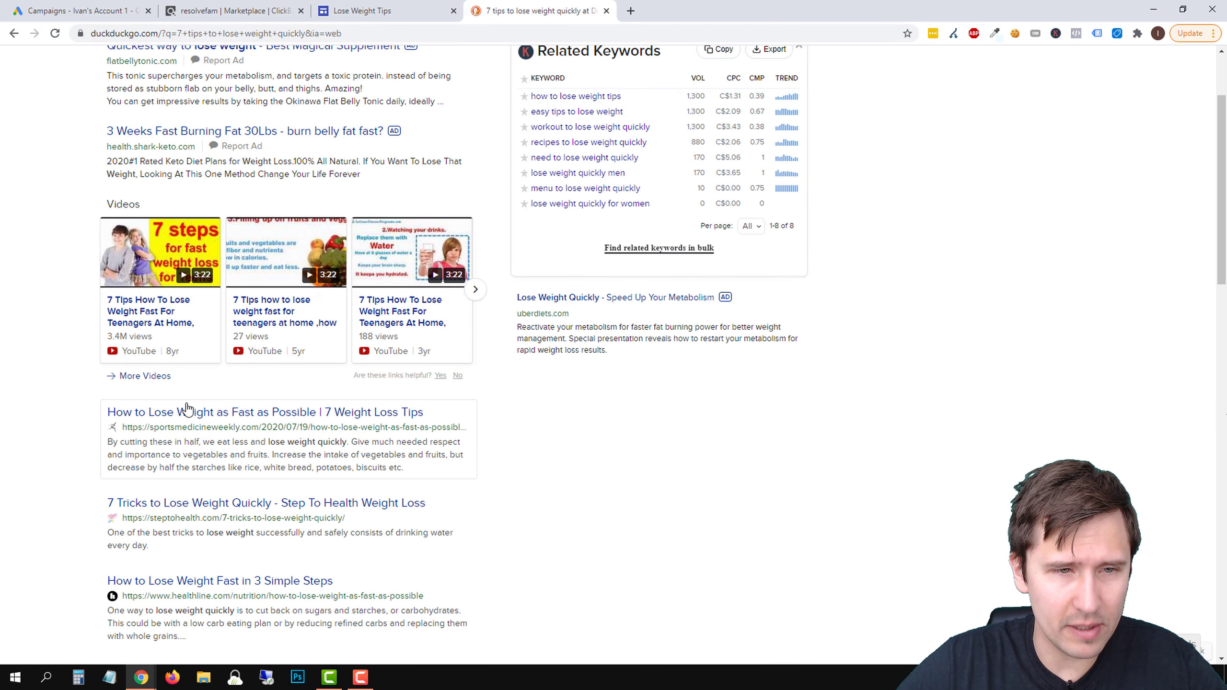
pyautogui.click(175, 417)
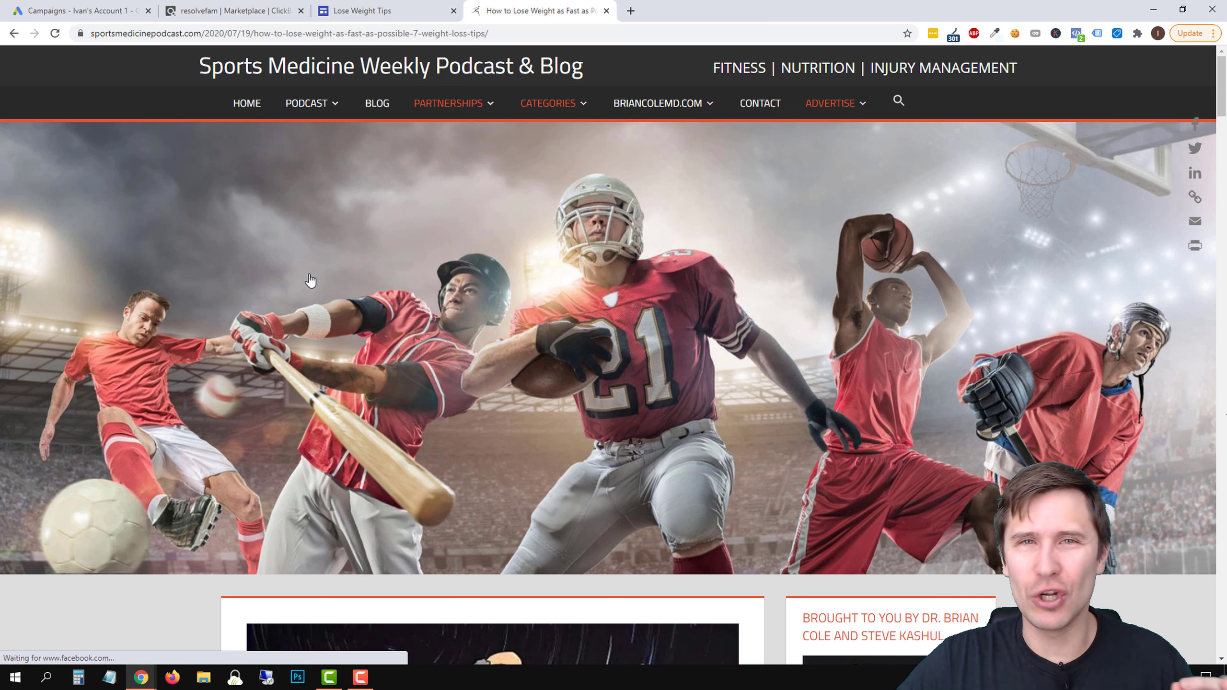
pyautogui.scroll(-5, 295, 309)
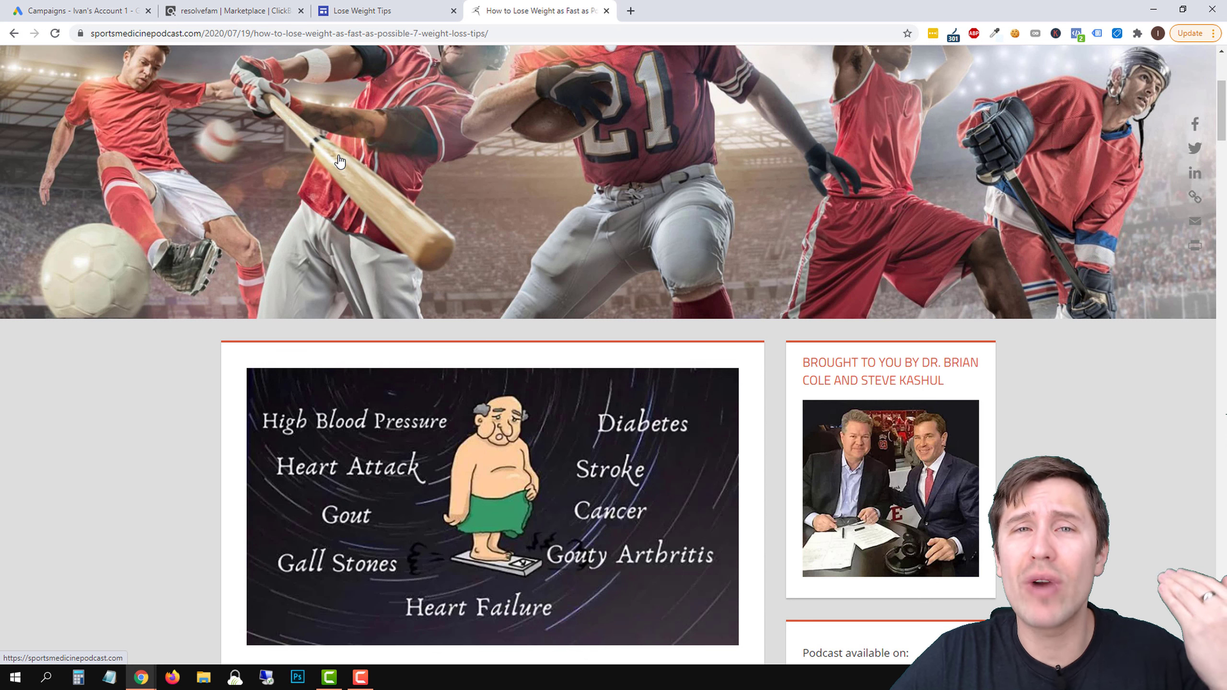
pyautogui.scroll(-2, 290, 158)
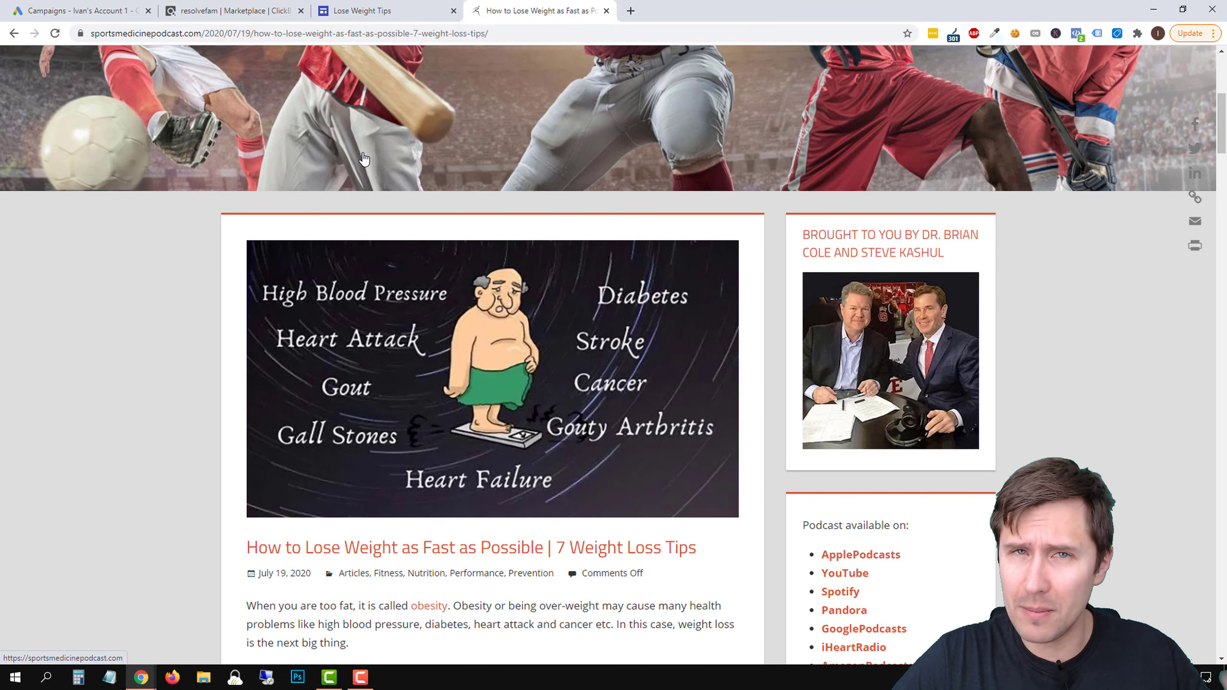
pyautogui.scroll(-3, 290, 167)
pyautogui.scroll(-6, 291, 167)
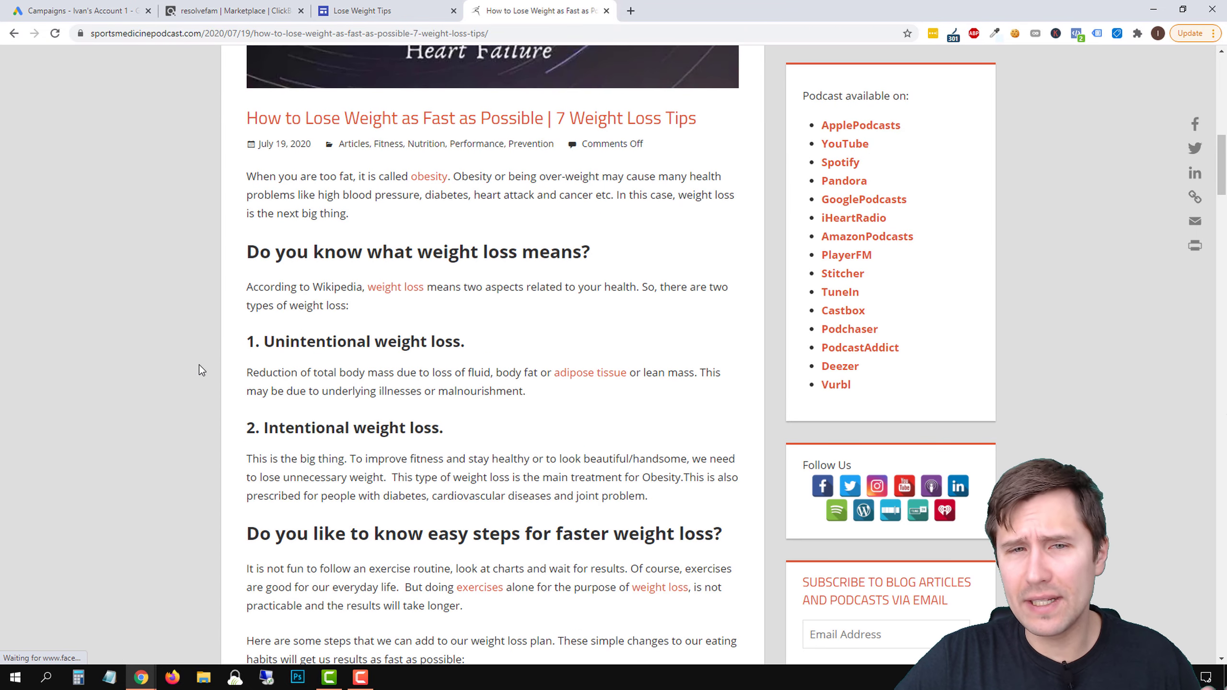
# Open a blank Notepad window, place it beside the article text, and check the tips page in the site editor
pyautogui.click(109, 677)
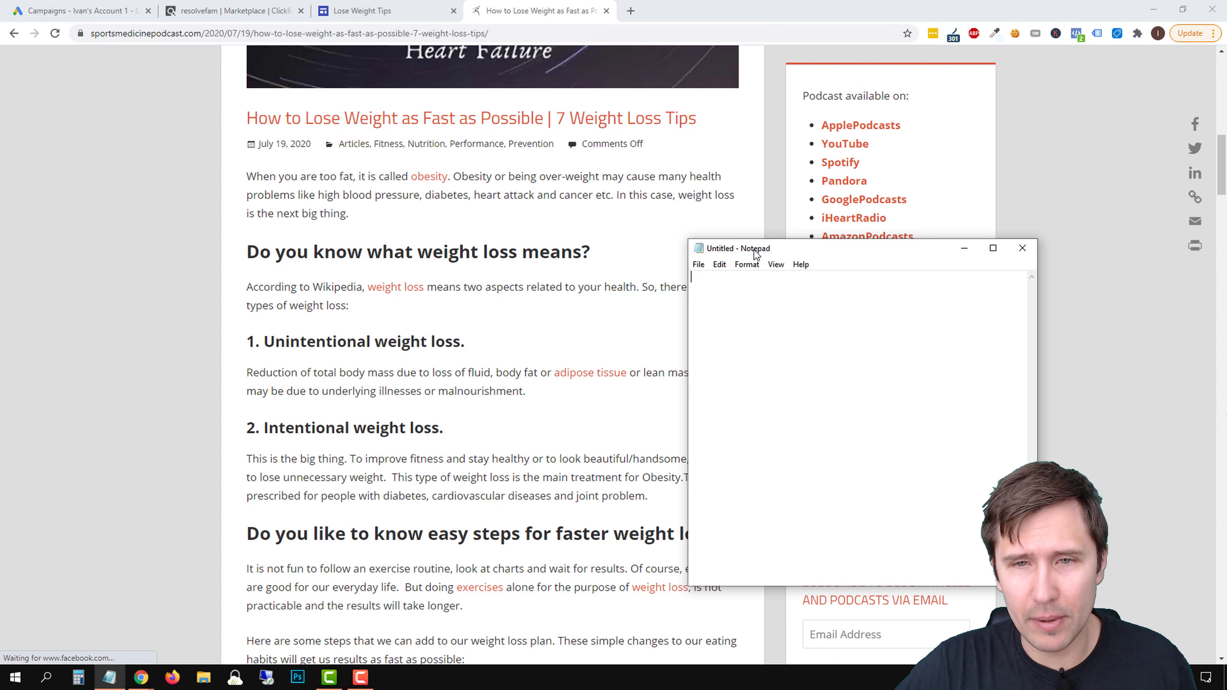
pyautogui.moveTo(750, 248); pyautogui.dragTo(880, 214)
pyautogui.click(362, 10)
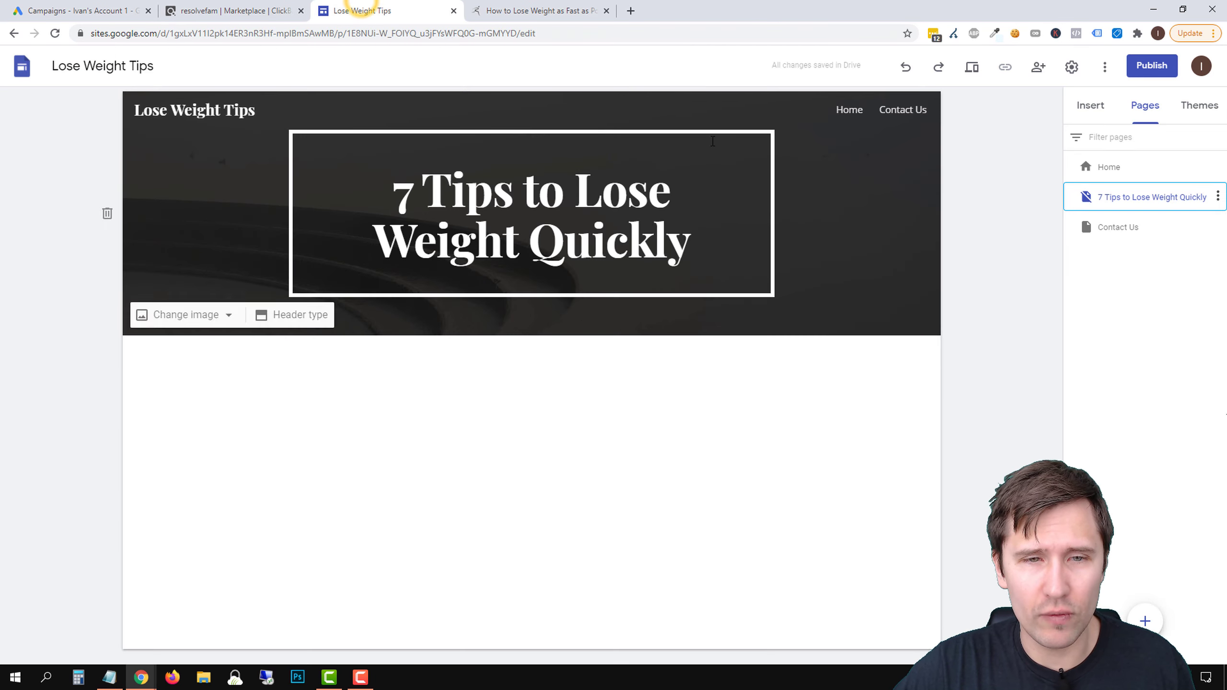
pyautogui.click(545, 11)
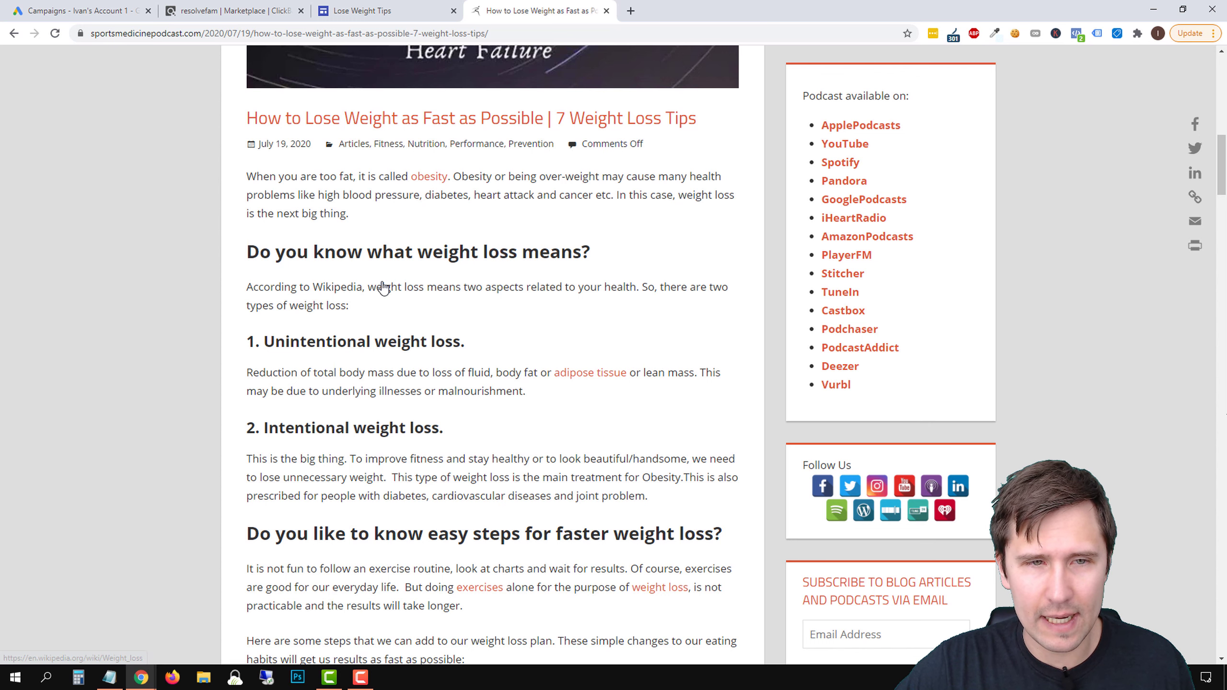
# Write the opening line "Are you looking to lose weight?" in the blank Notepad document
pyautogui.click(109, 678)
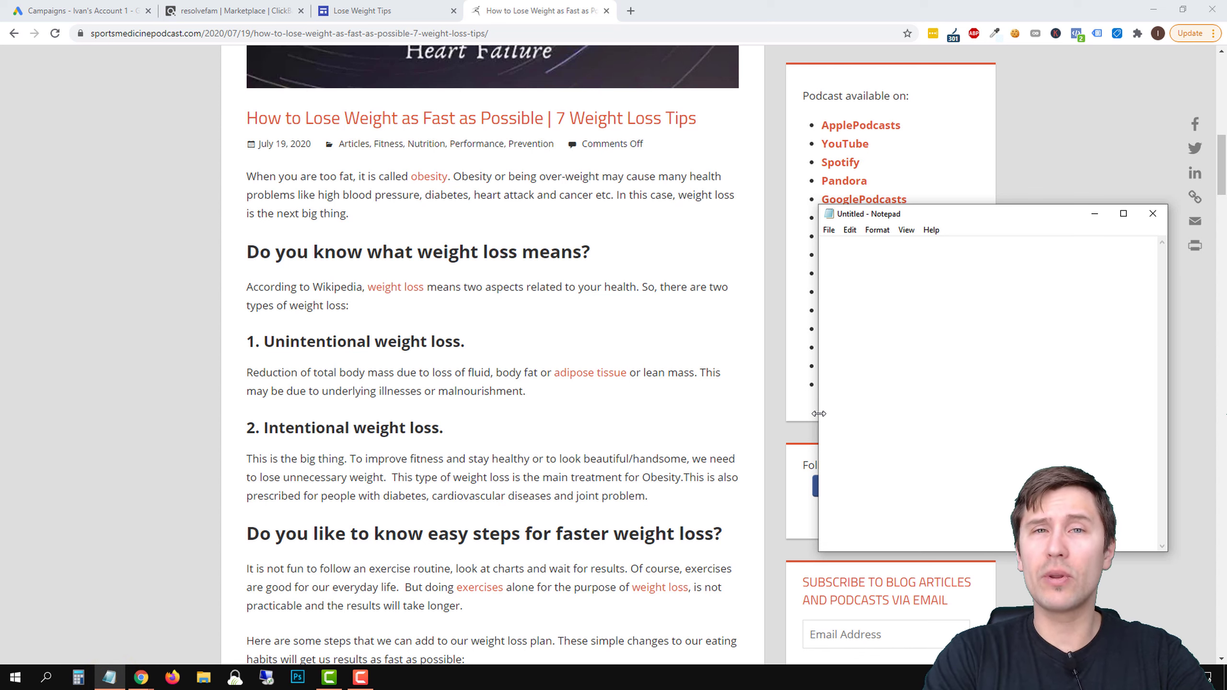
pyautogui.write('Are you looking to lo')
pyautogui.write('se weight?  ')
pyautogui.write('Look ')
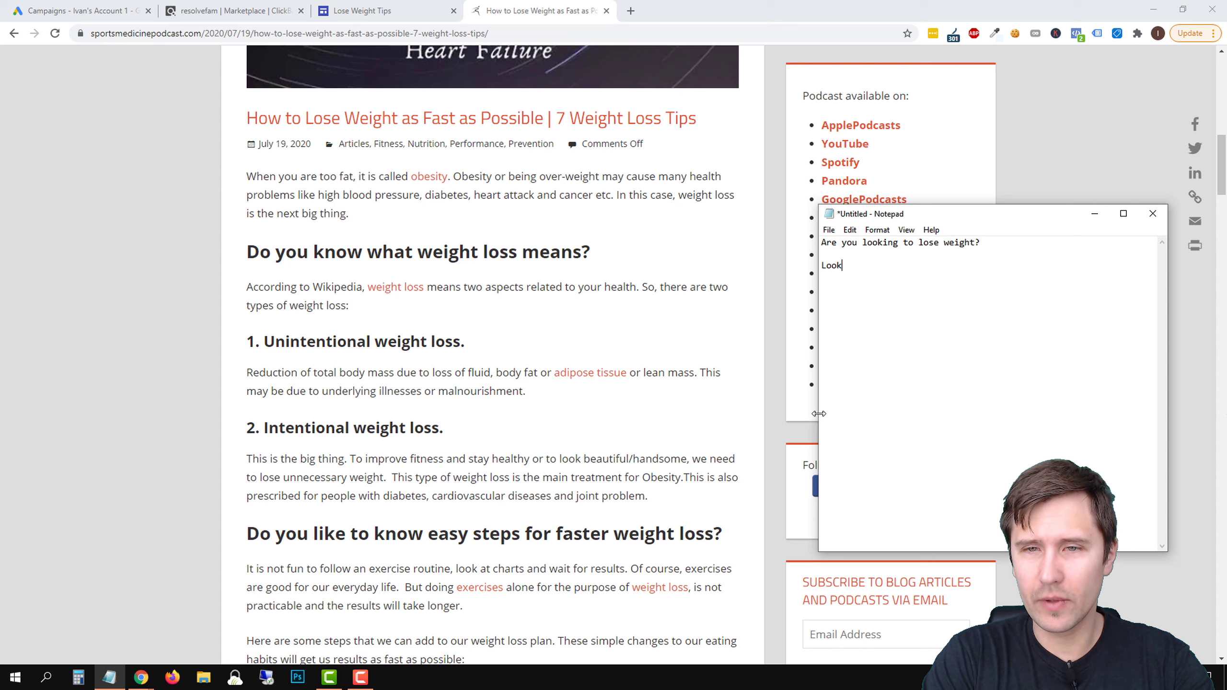
pyautogui.write('no further because')
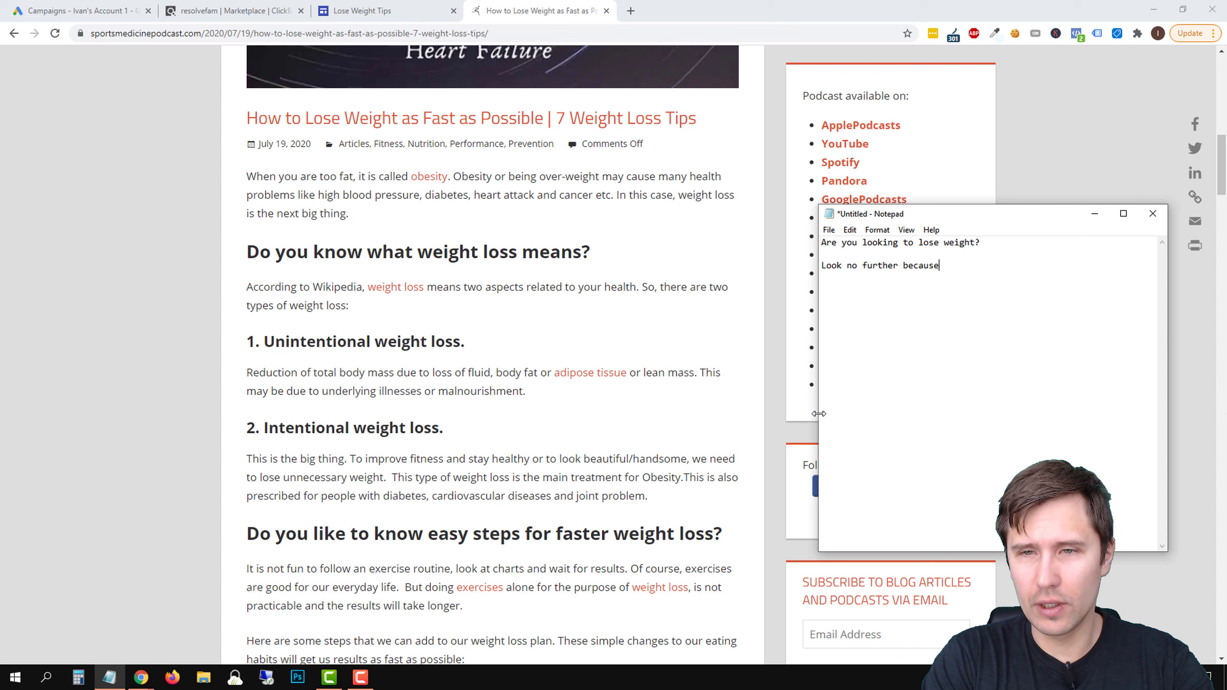
pyautogui.write(" in this article I'm g")
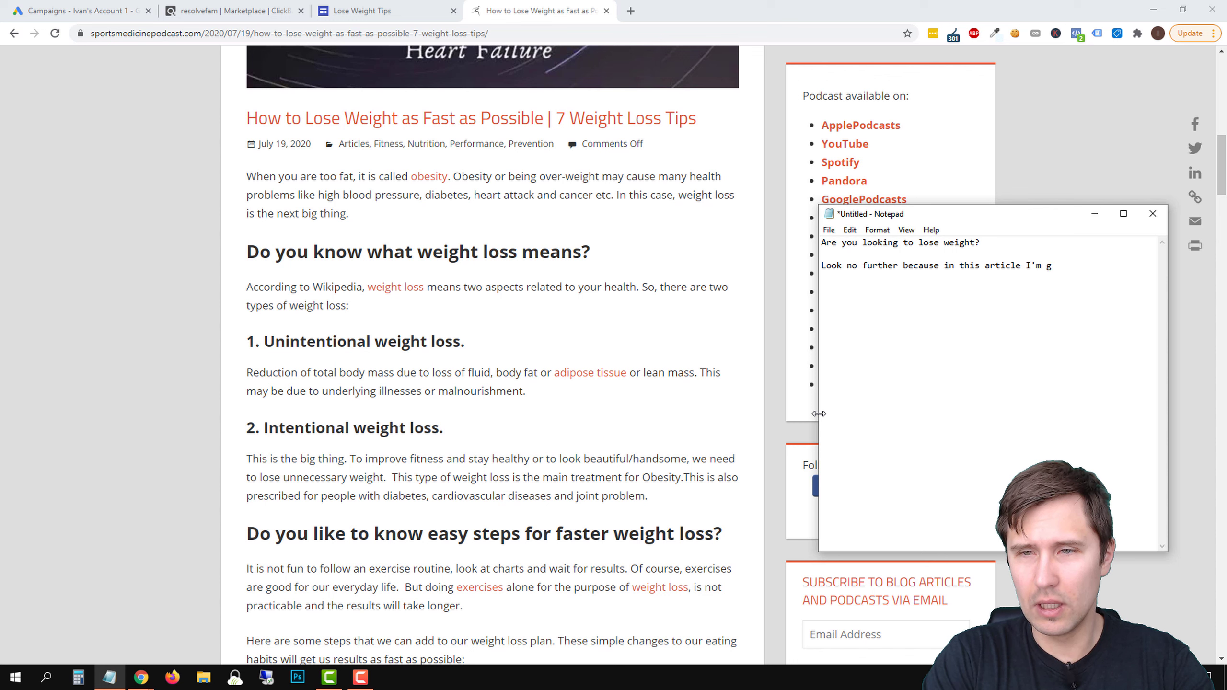
pyautogui.write('oing to present you wi')
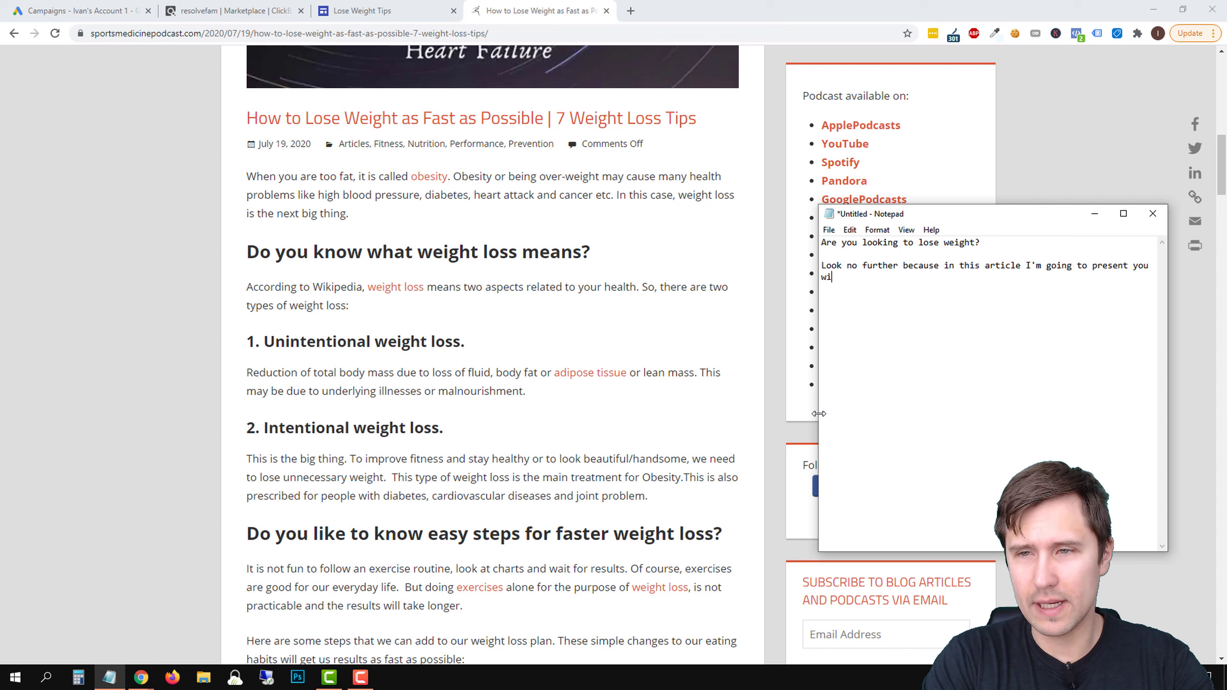
pyautogui.write('th 7 weight loss tips ')
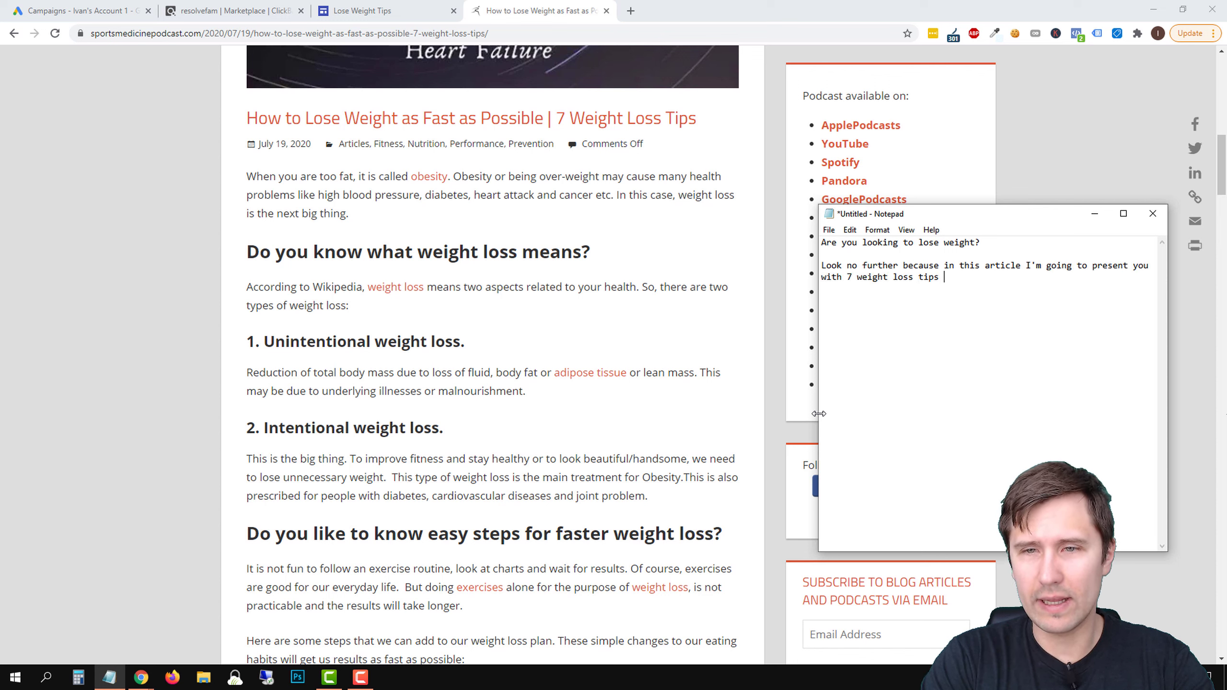
pyautogui.write('that can help you lose')
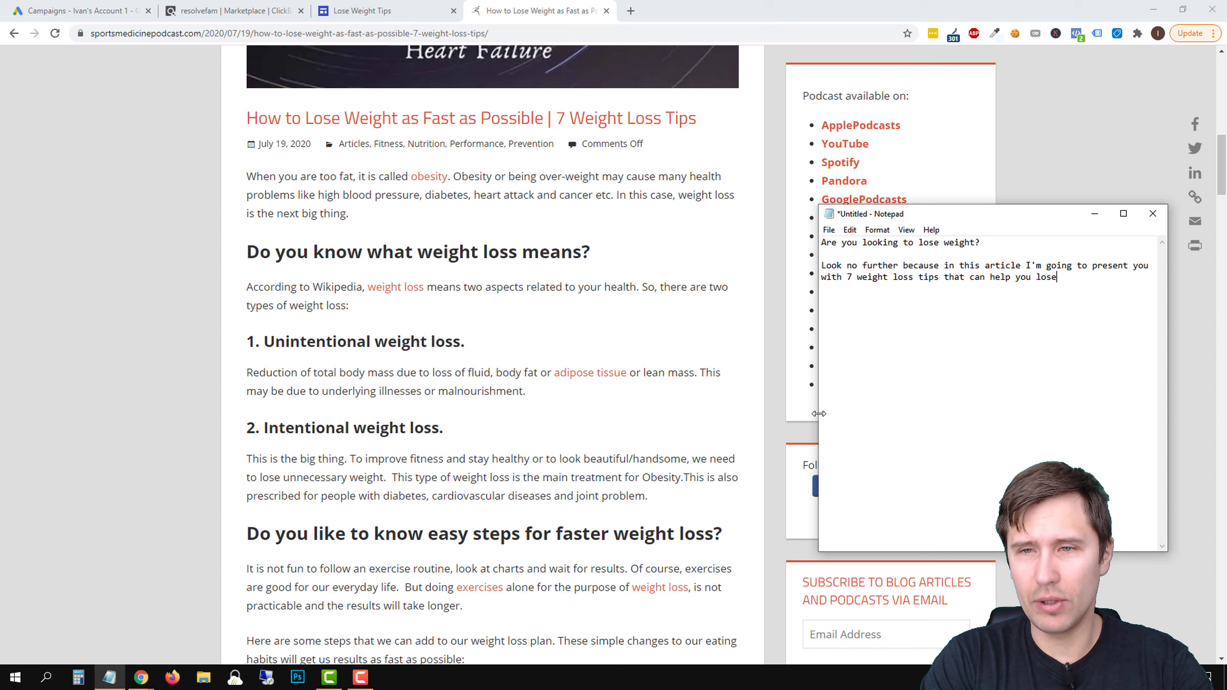
pyautogui.write(' weight quickly and e')
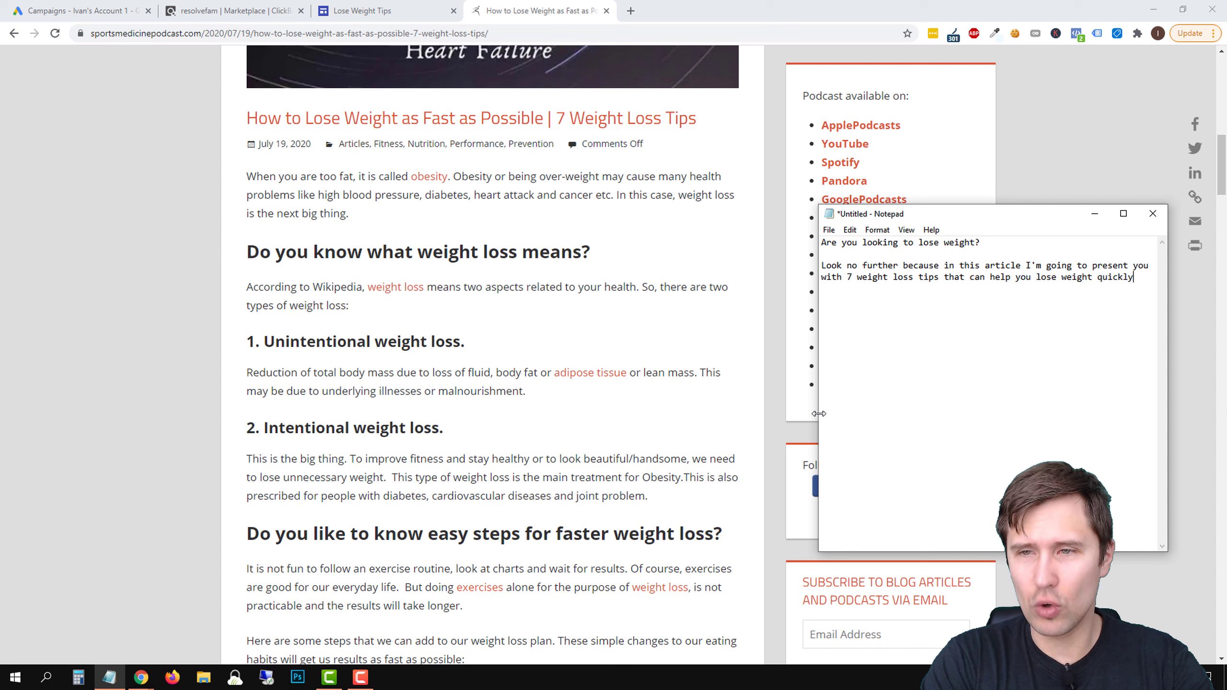
# Write the paragraph "Look no further because in this article I'm going to present you with 7 weight loss tips that can help you lose weight quickly."
pyautogui.press('BackSpace')
pyautogui.press('BackSpace')
pyautogui.press('BackSpace')
pyautogui.press('BackSpace')
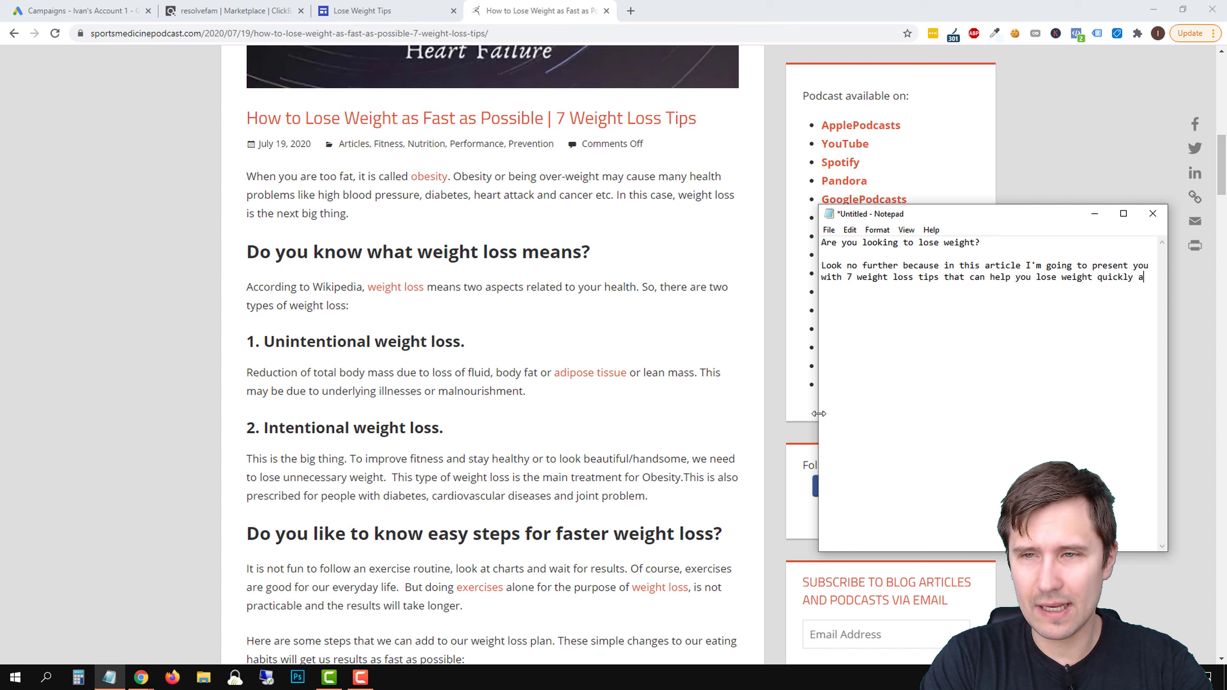
# Add the paragraph "You can use these tips whether you've already tried and failed, or are just looking to lose weight for the first time."
pyautogui.write('Thes')
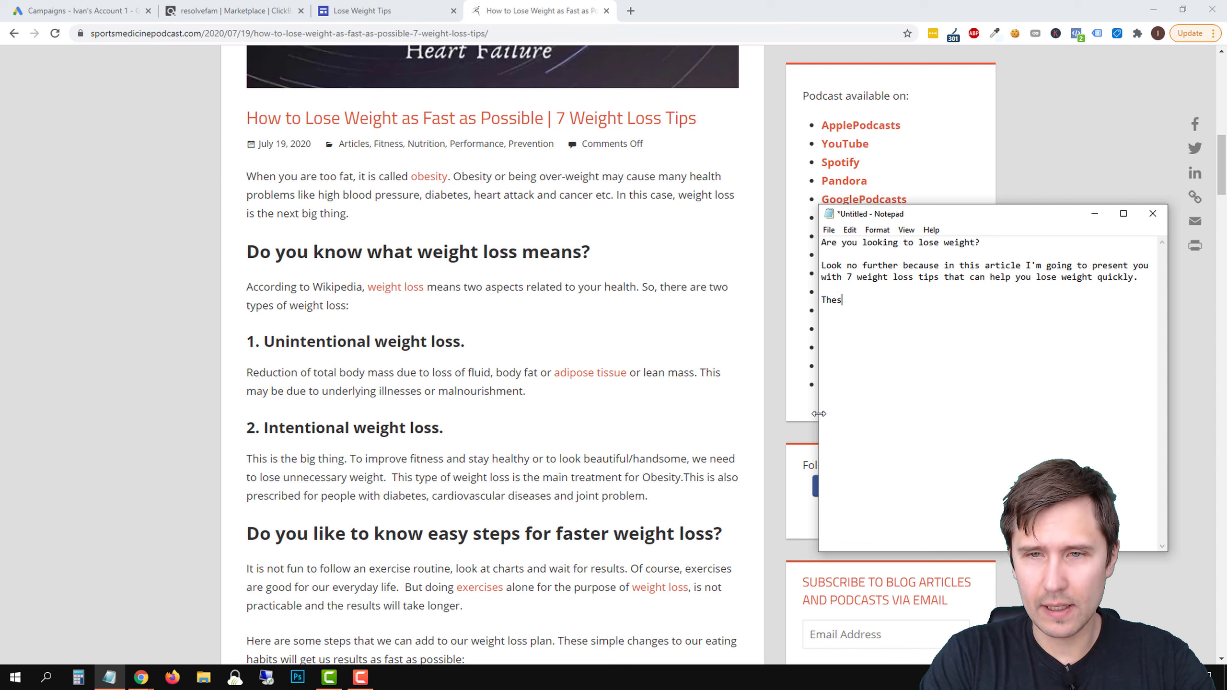
pyautogui.press('BackSpace')
pyautogui.press('BackSpace')
pyautogui.press('BackSpace')
pyautogui.write('You can ')
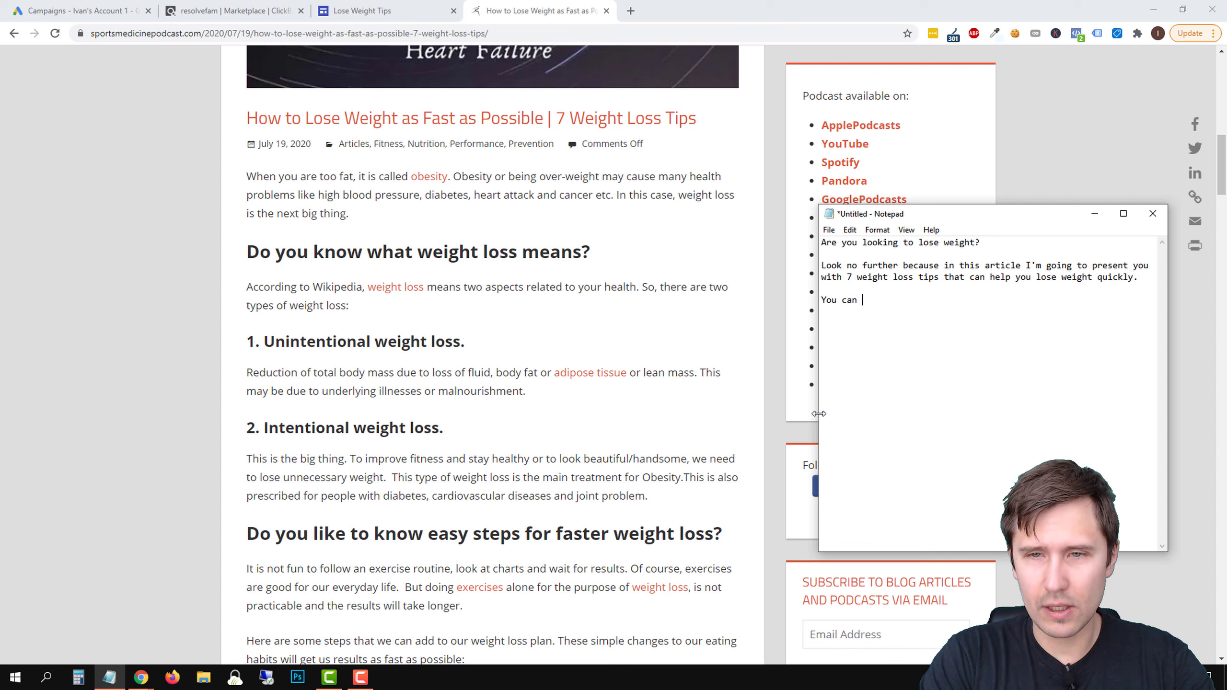
pyautogui.write('use these tips whet')
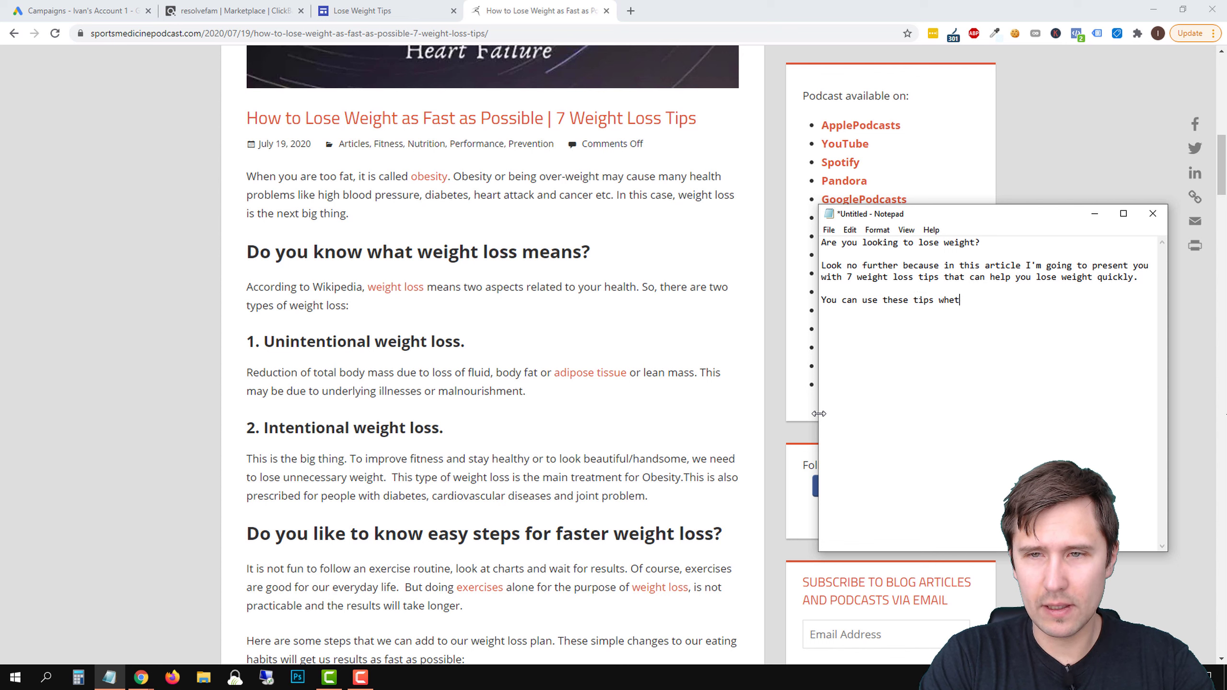
pyautogui.write("her you're alrea")
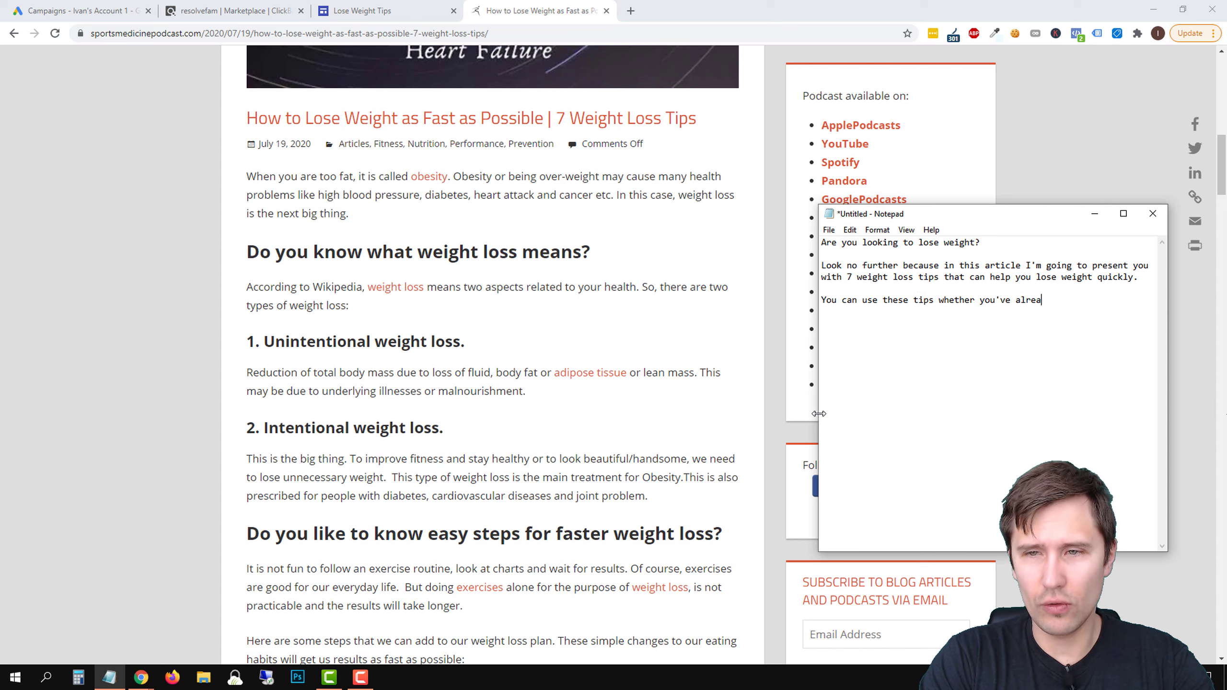
pyautogui.write('dy tried and failed, or are just look')
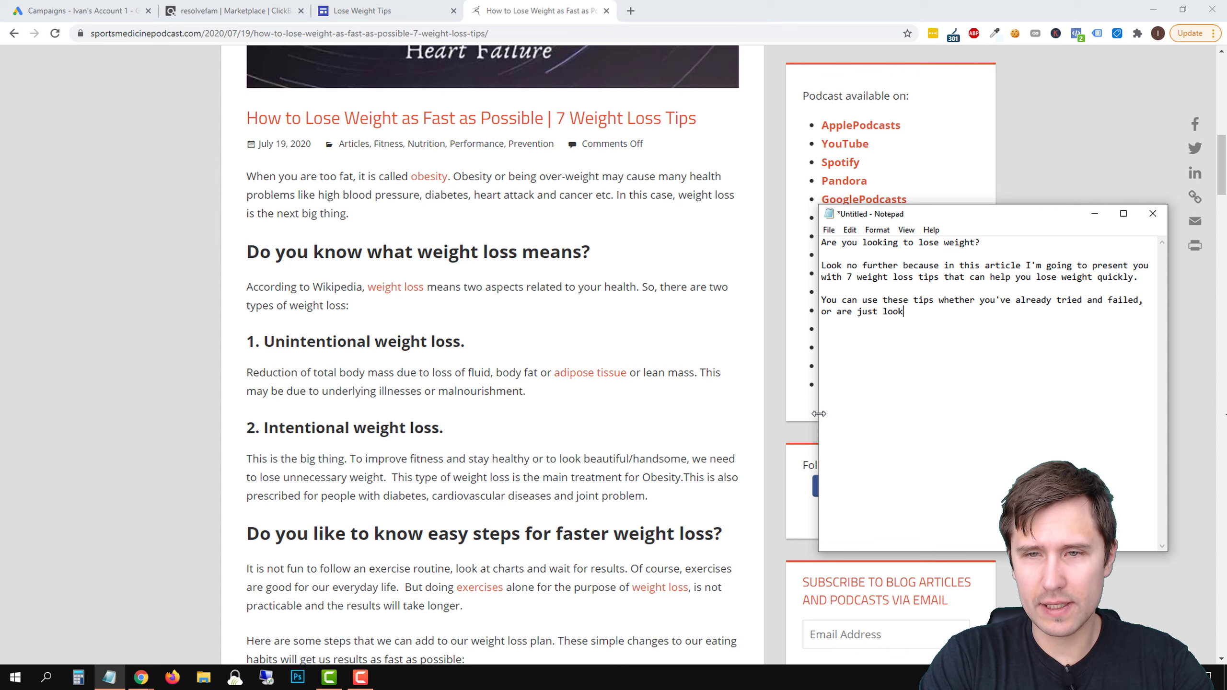
pyautogui.write('ing to lose wei')
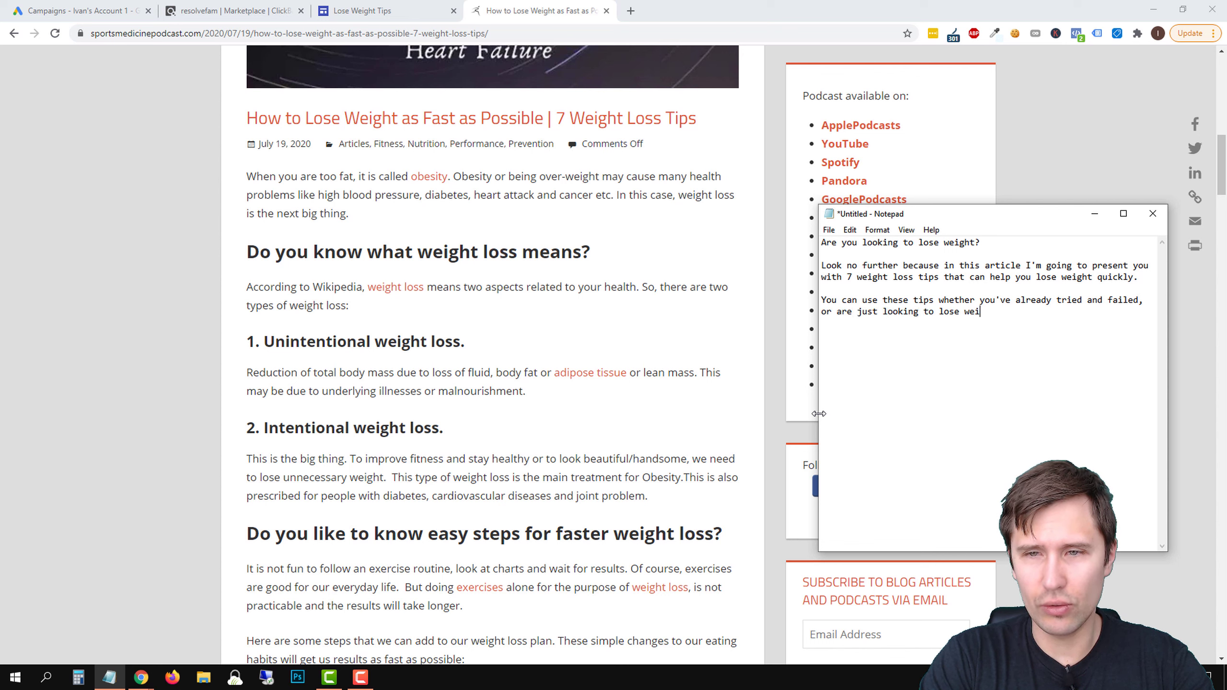
pyautogui.write('ght for the first ')
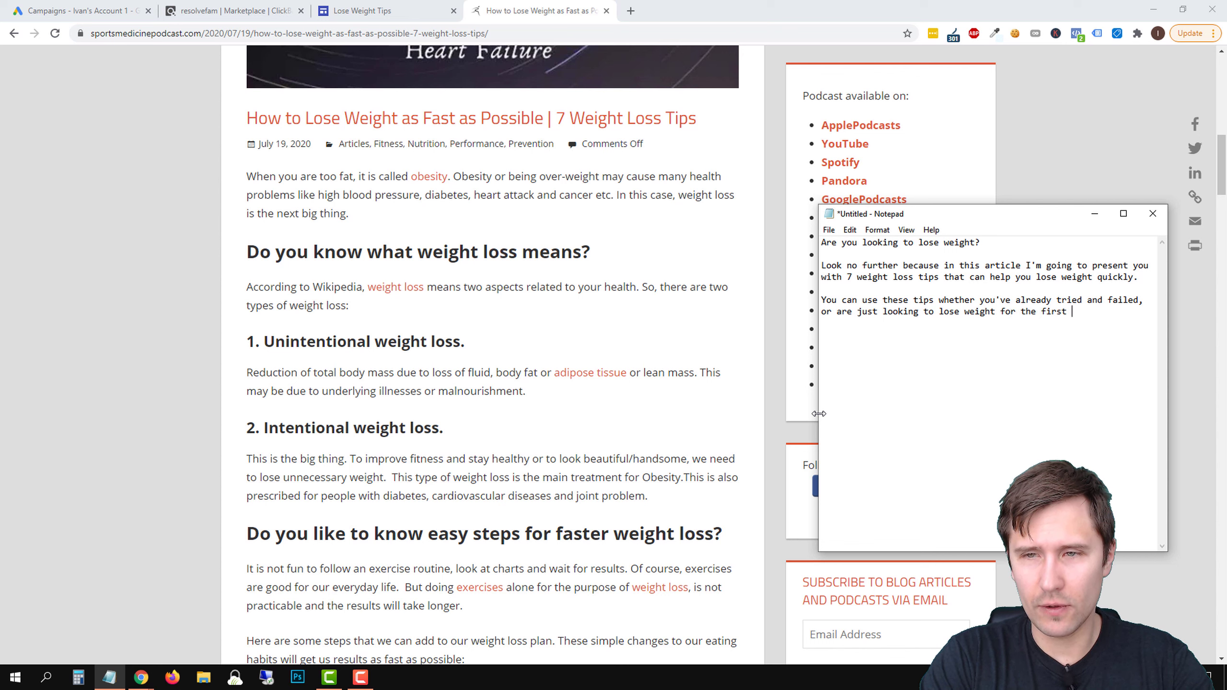
pyautogui.write('time.Follow ')
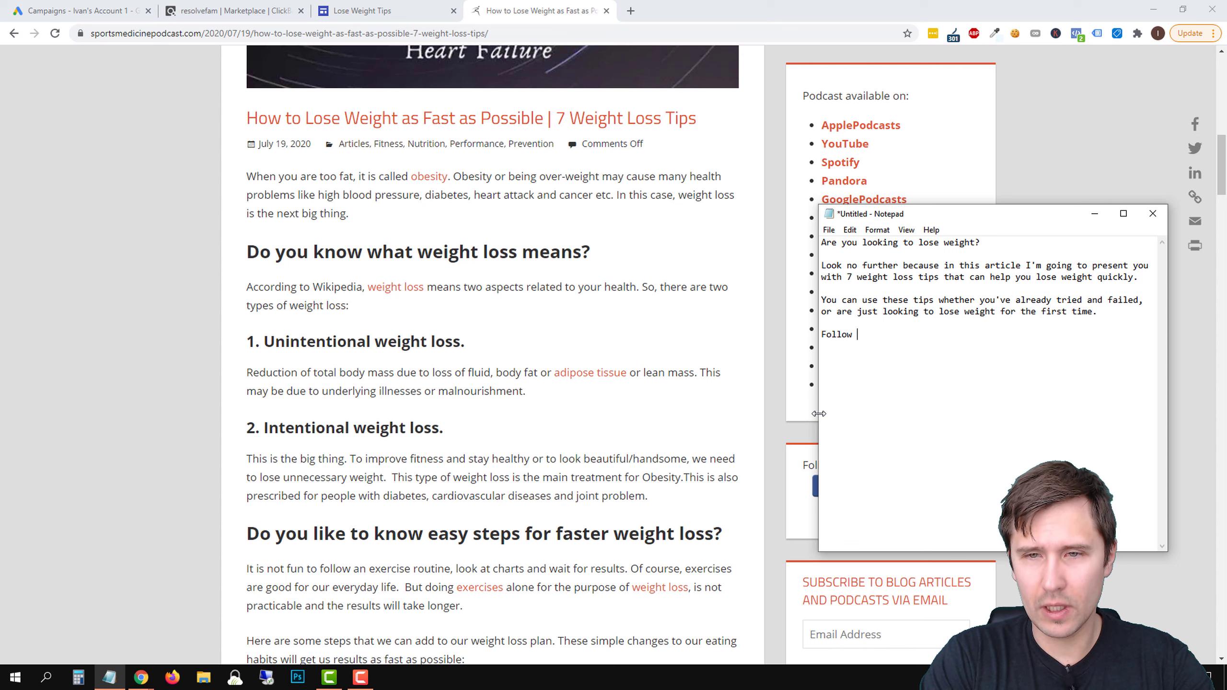
pyautogui.write("along and let's go th")
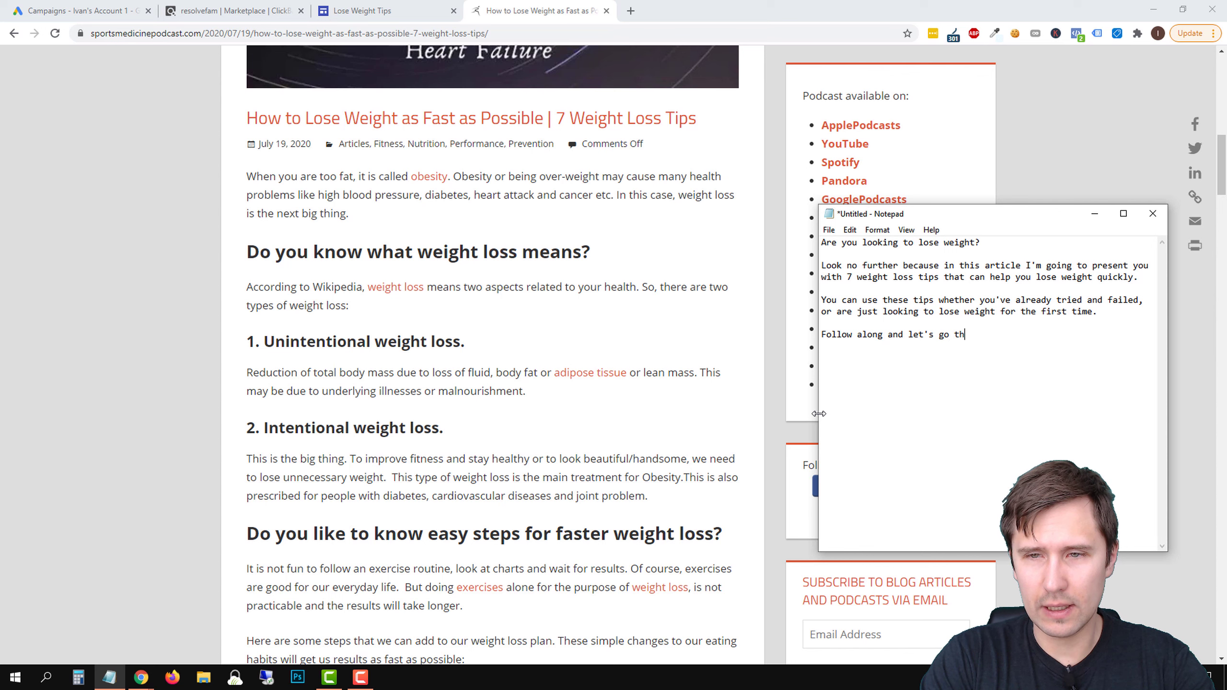
pyautogui.write('rough these tips together.')
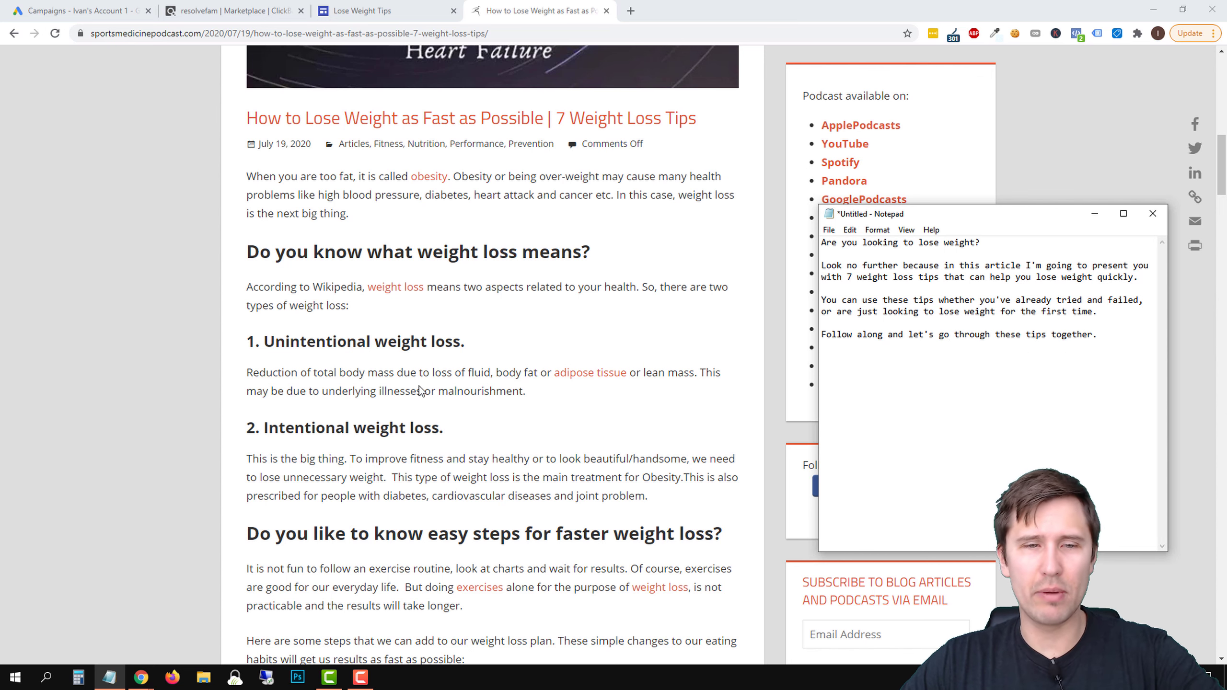
# Read the source article's first tip and add the heading "Tip #1: Reduce your meal intake by 50%" below the introduction
pyautogui.scroll(-3, 419, 390)
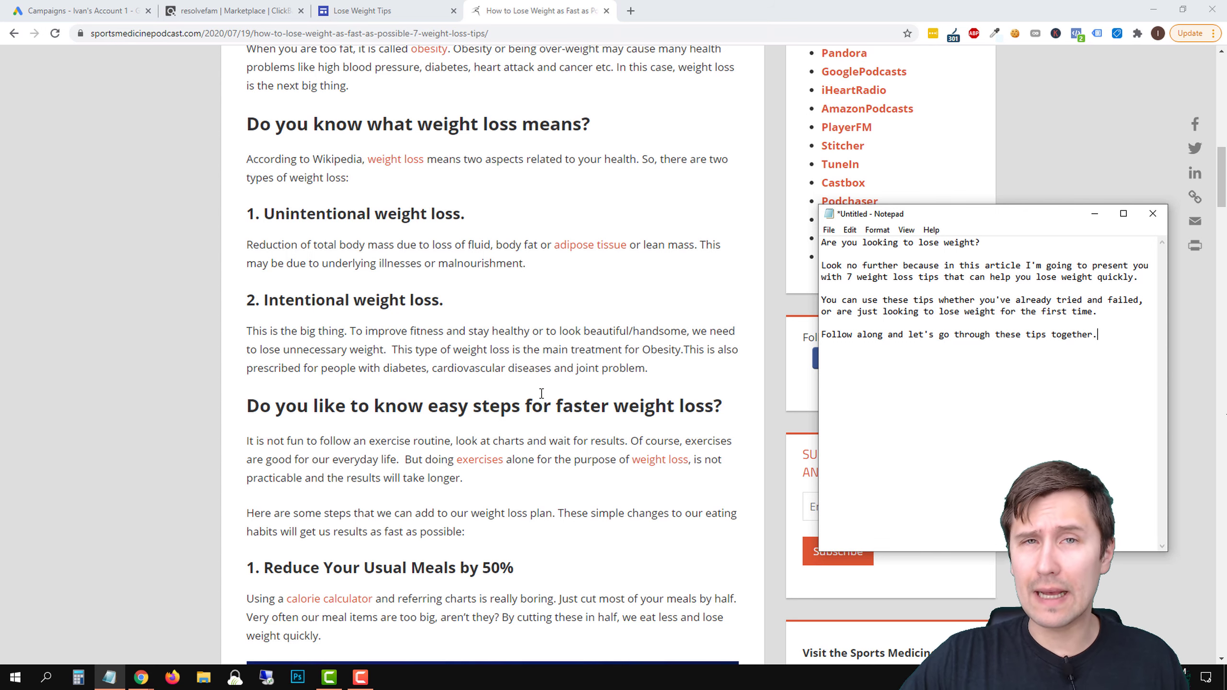
pyautogui.scroll(-8, 595, 377)
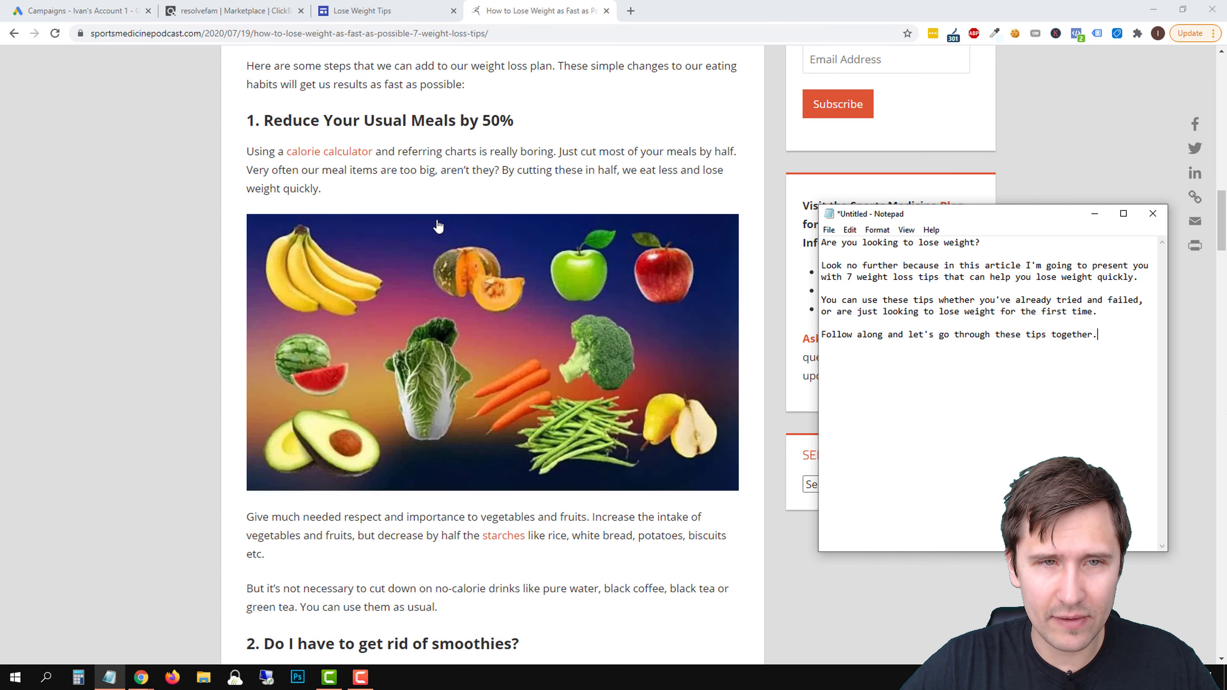
pyautogui.scroll(-1, 376, 244)
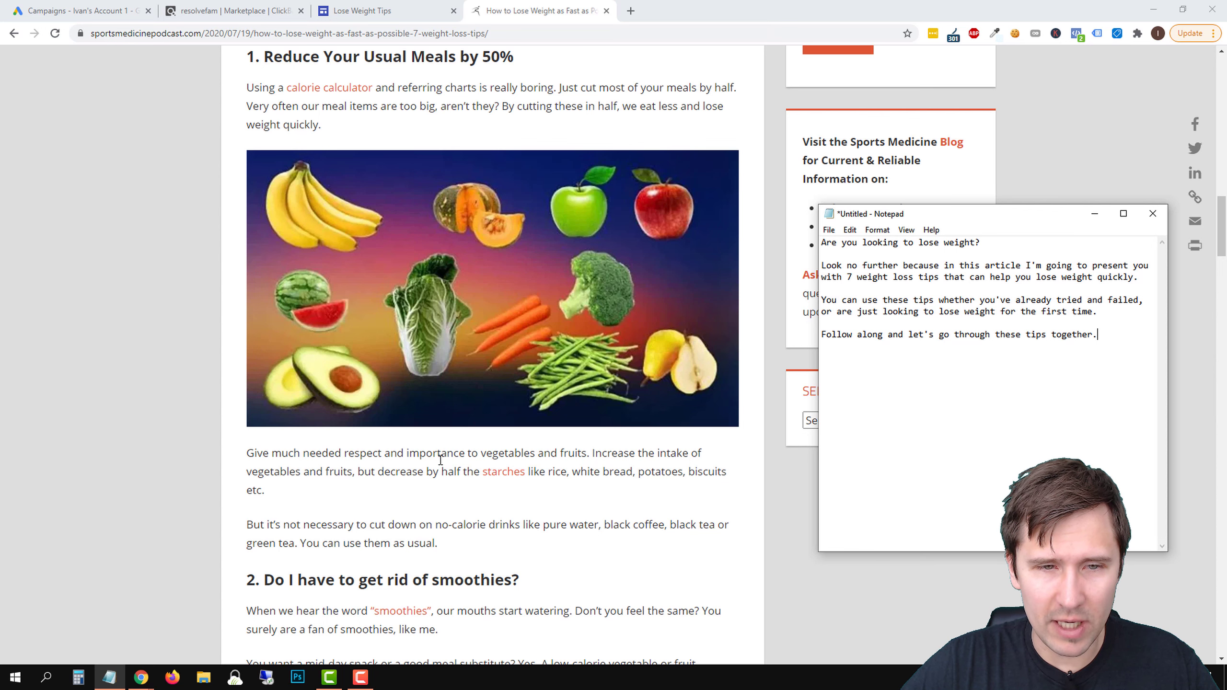
pyautogui.scroll(-1, 448, 460)
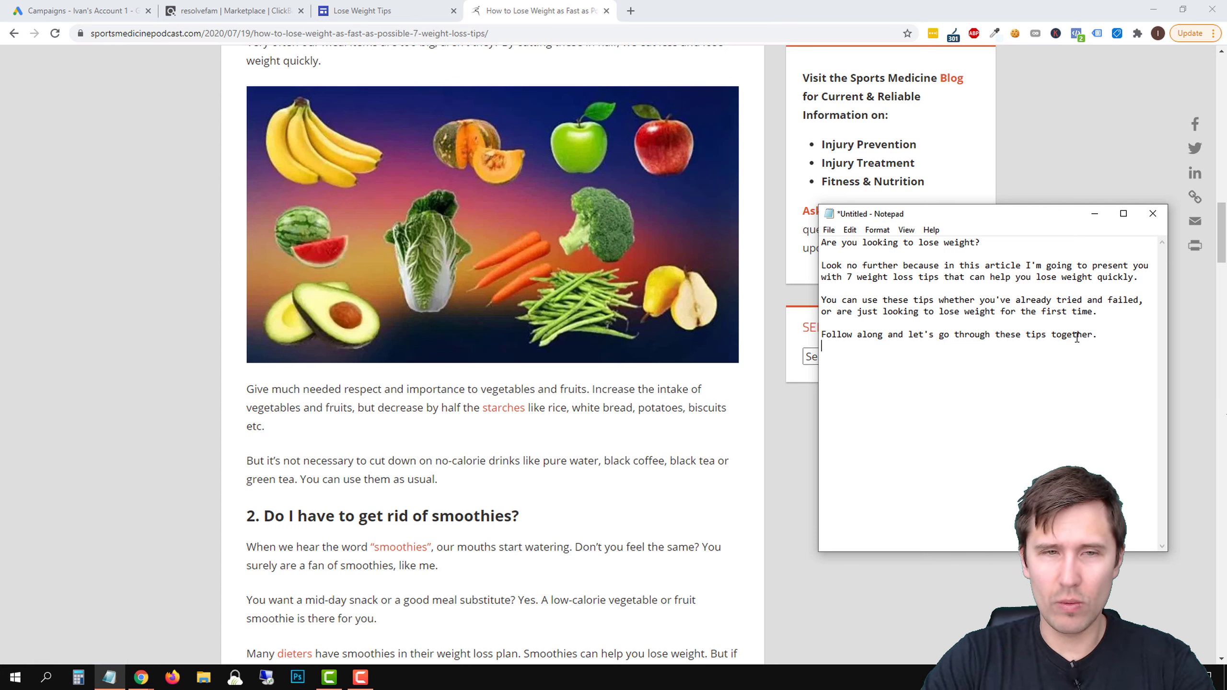
pyautogui.write('Tip #1')
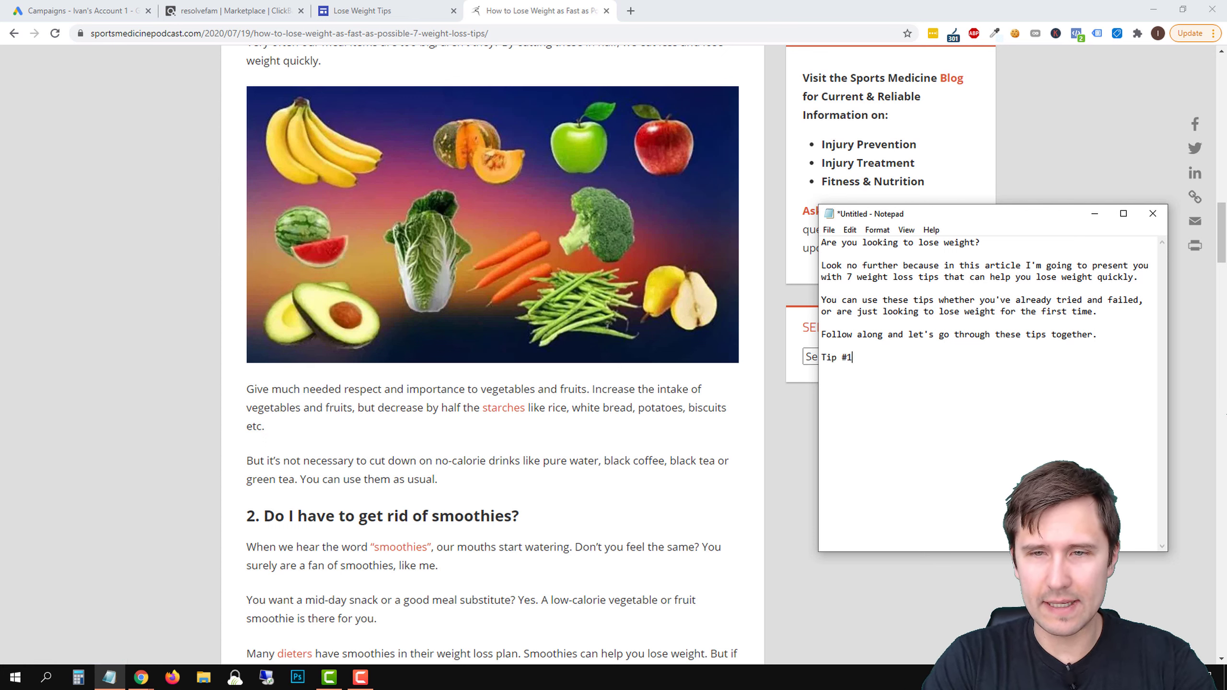
pyautogui.write(':')
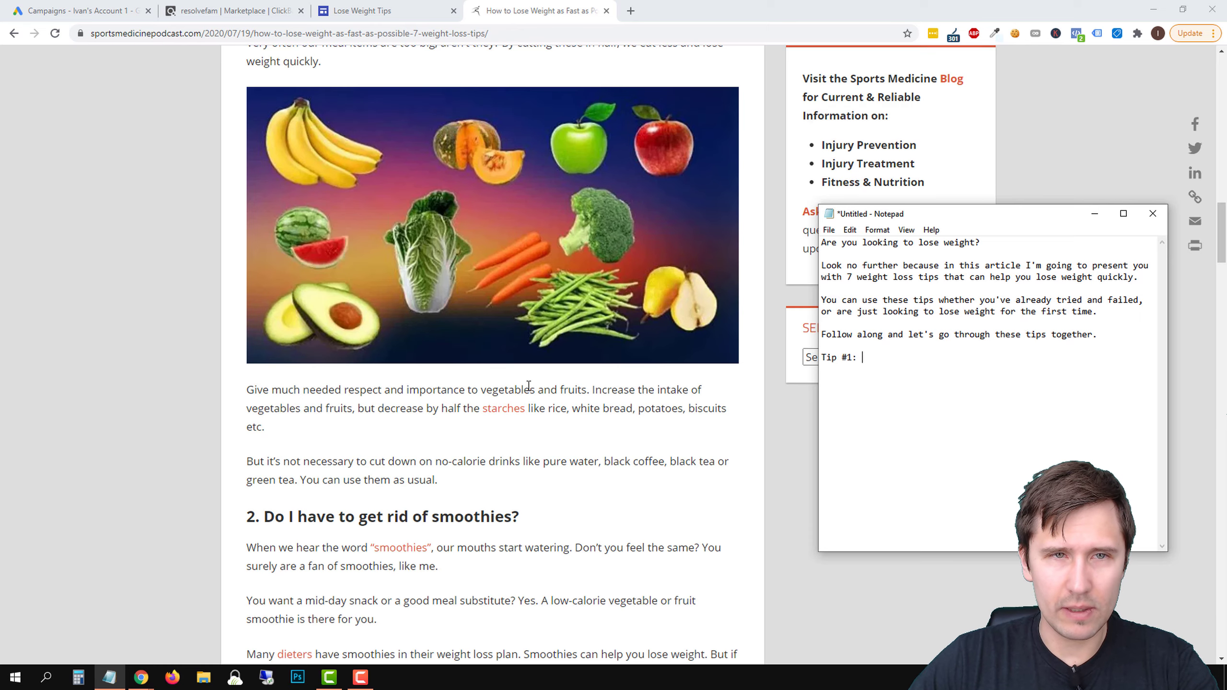
pyautogui.scroll(3, 529, 386)
pyautogui.scroll(-5, 529, 386)
pyautogui.write('Reduce')
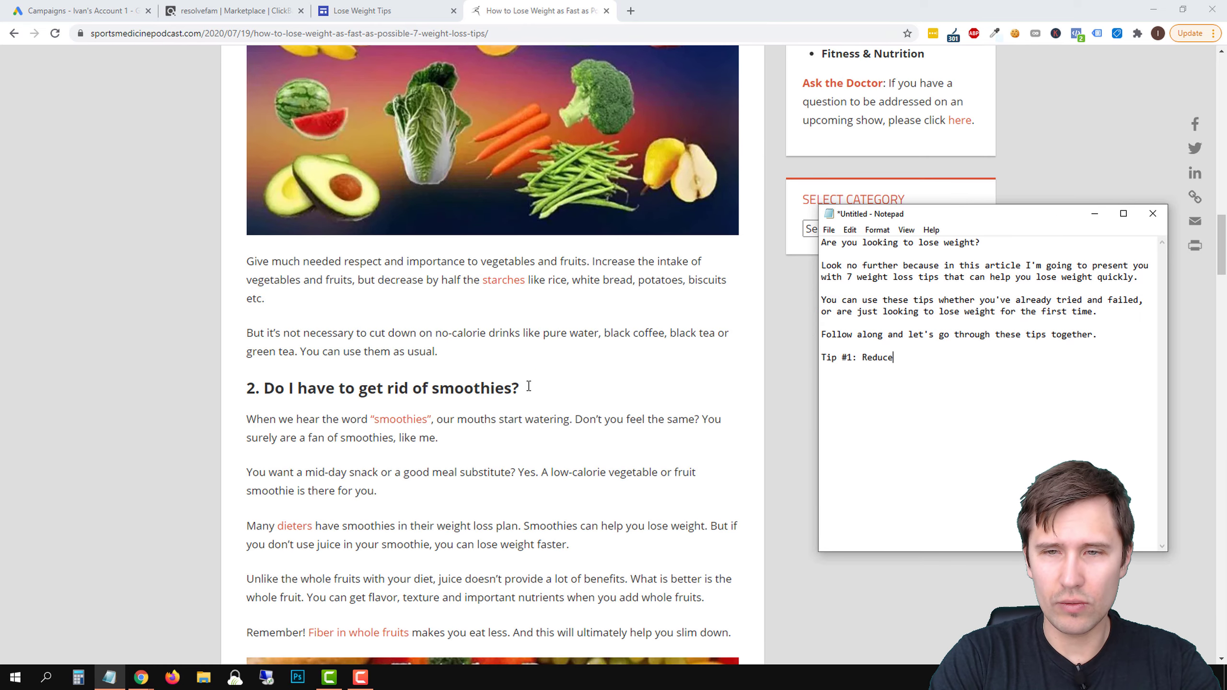
pyautogui.write(' your food intake')
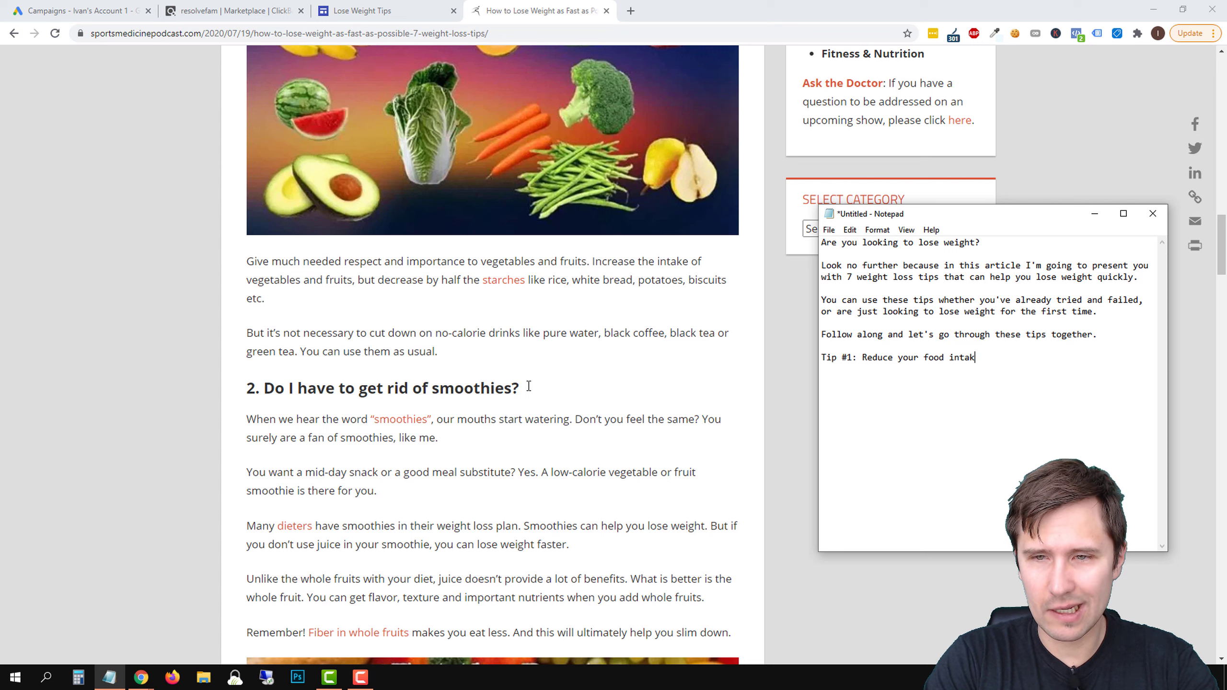
pyautogui.press('BackSpace')
pyautogui.press('BackSpace')
pyautogui.press('BackSpace')
pyautogui.press('BackSpace')
pyautogui.press('BackSpace')
pyautogui.press('BackSpace')
pyautogui.press('BackSpace')
pyautogui.press('BackSpace')
pyautogui.press('BackSpace')
pyautogui.press('BackSpace')
pyautogui.write('meal intake by')
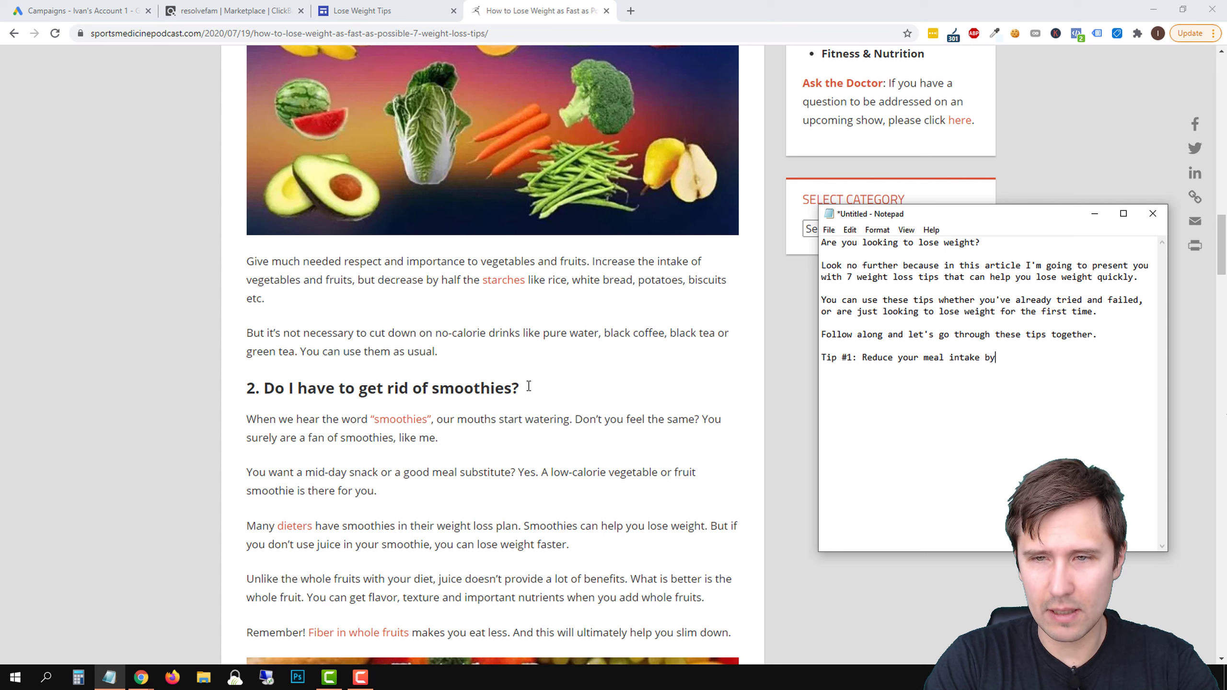
pyautogui.write(' 50%')
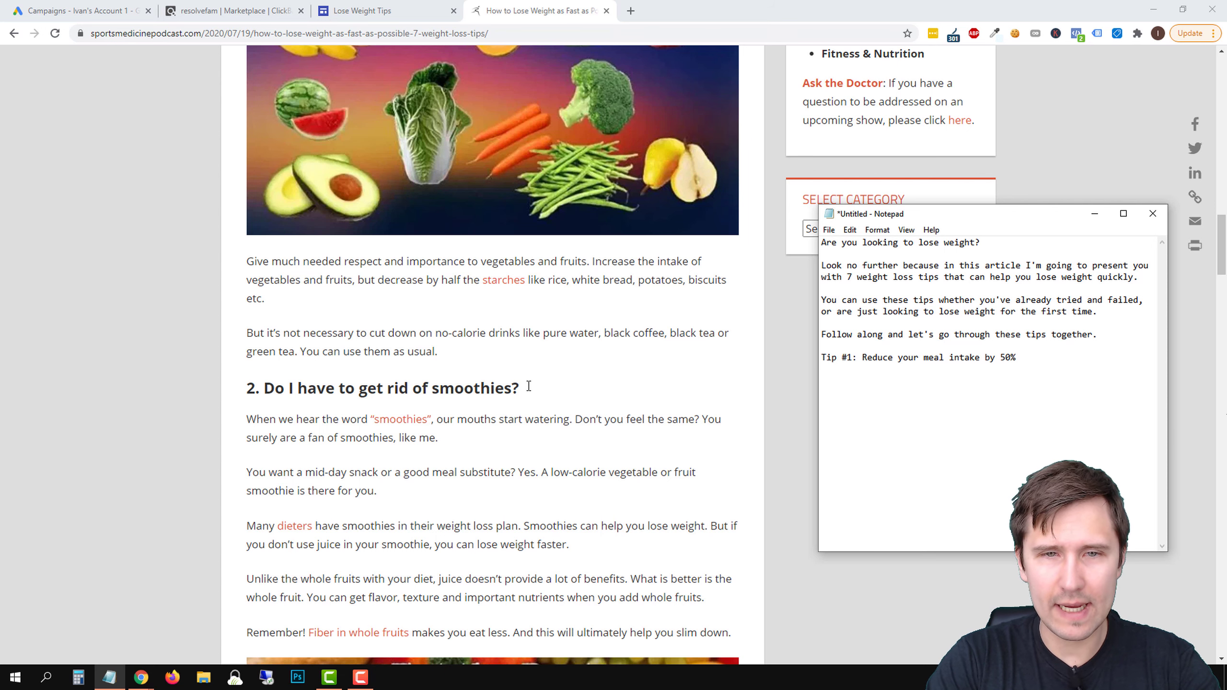
pyautogui.scroll(4, 185, 354)
pyautogui.write('%')
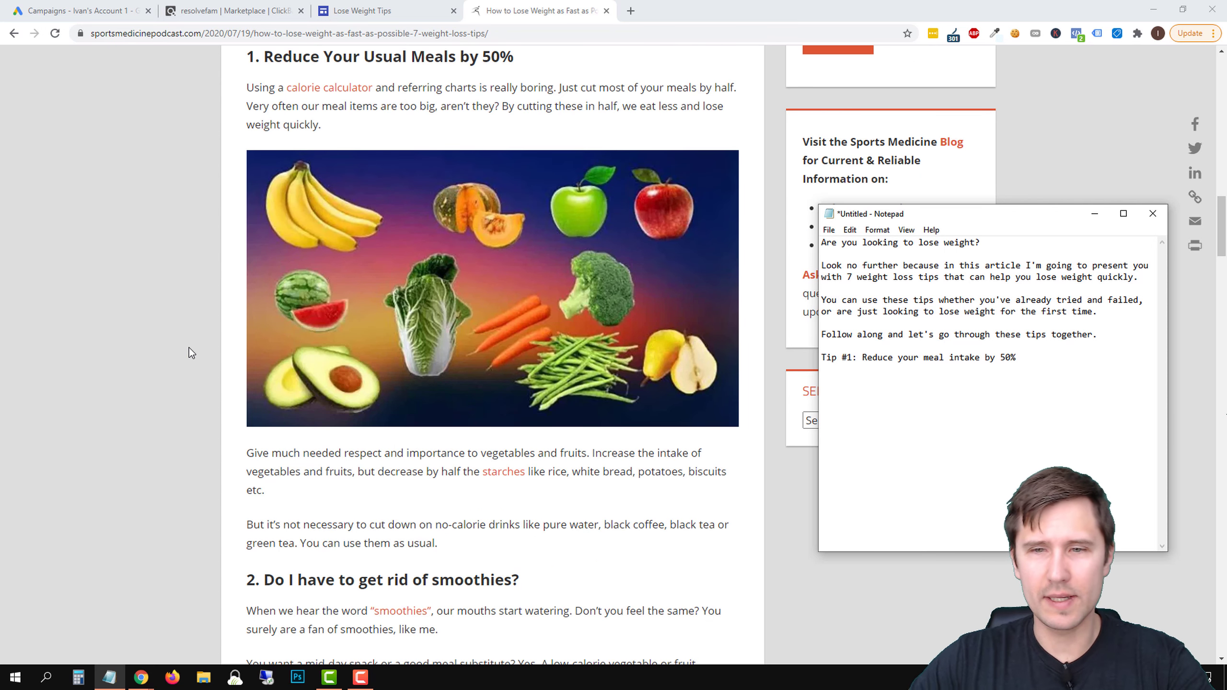
# Start a new paragraph below the Tip #1 heading with "If you're eating too many starch-like products, like"
pyautogui.press('Return')
pyautogui.press('Return')
pyautogui.write("If you're ")
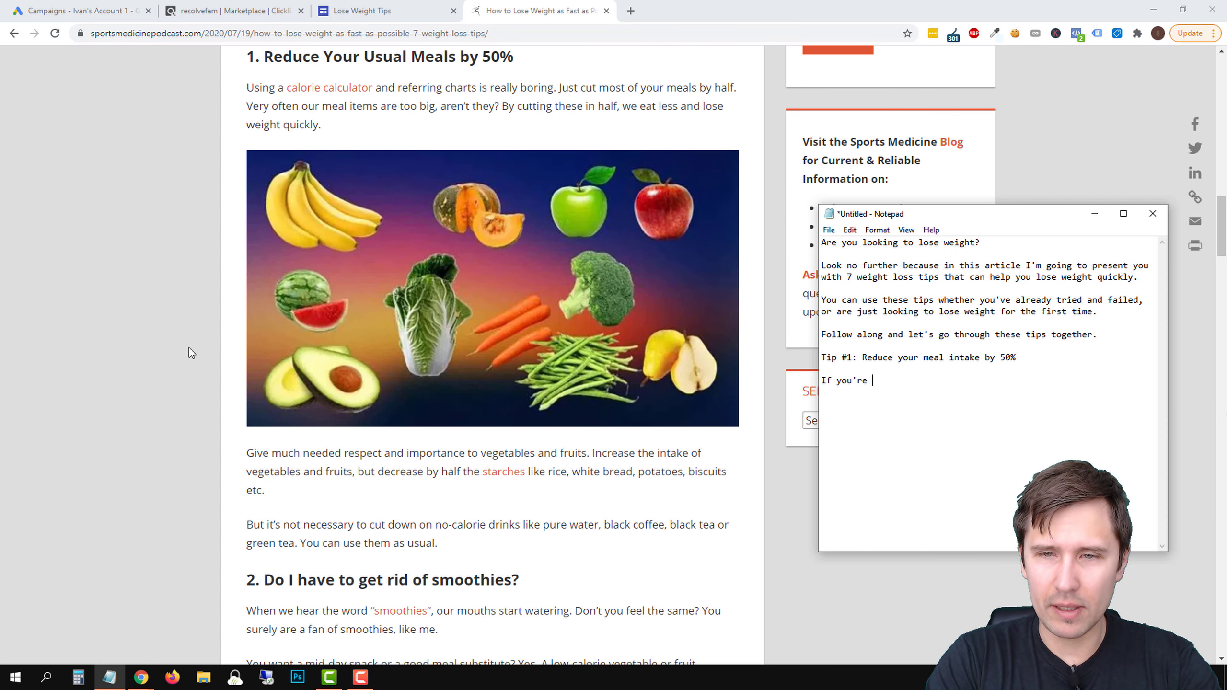
pyautogui.write('eating too many star')
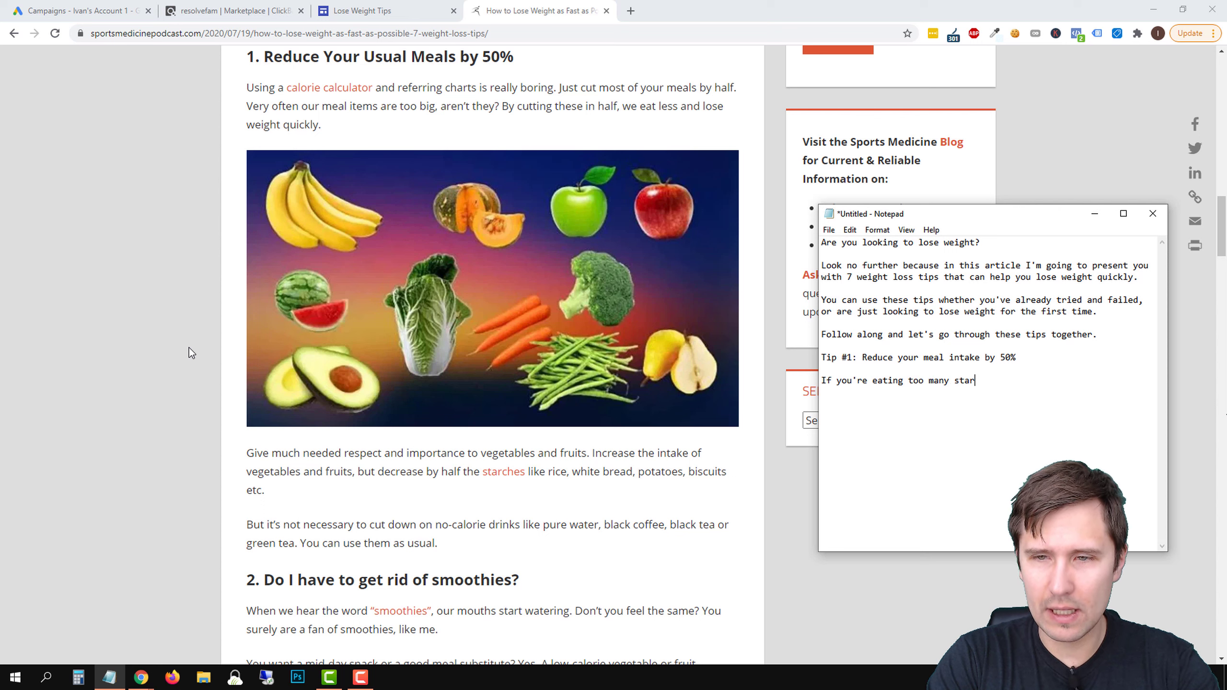
pyautogui.write('ch-lke')
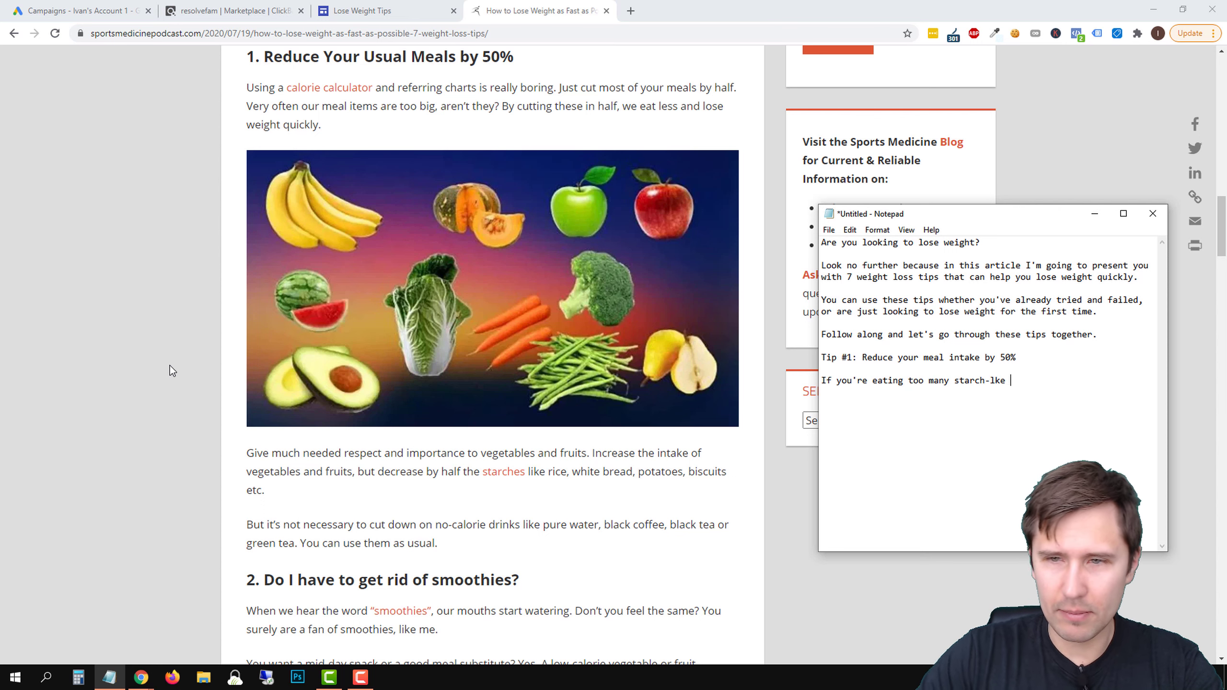
pyautogui.click(995, 380)
pyautogui.write('i')
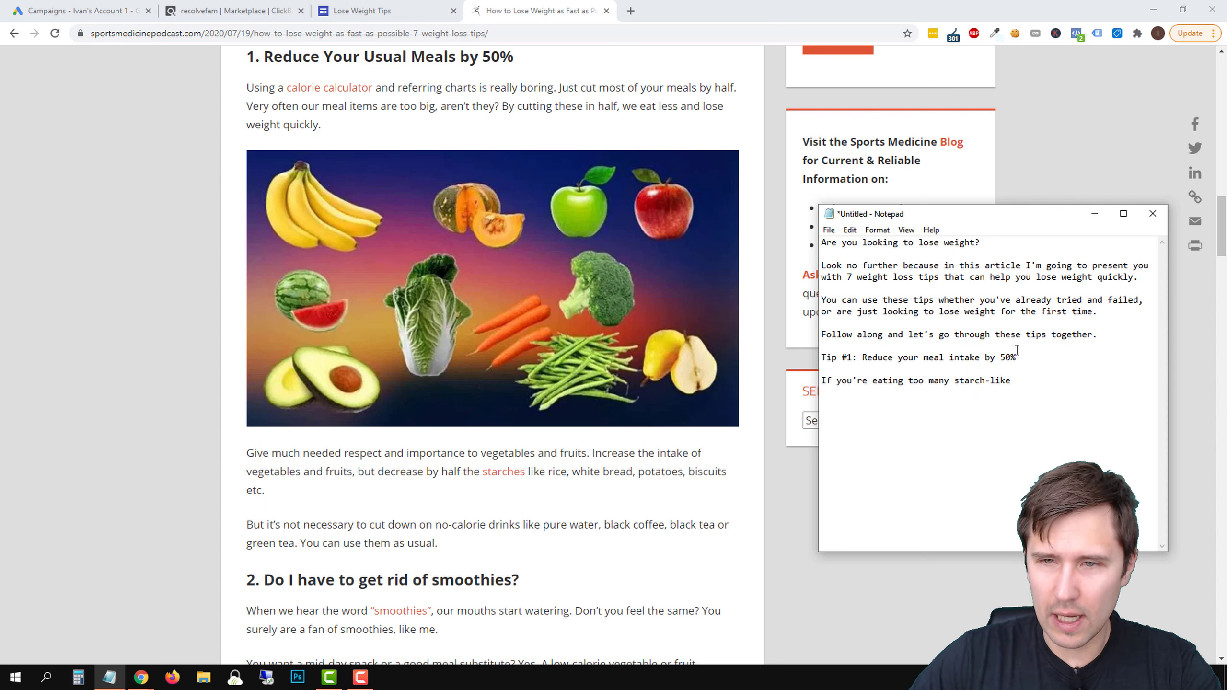
pyautogui.click(1017, 381)
pyautogui.write('products,')
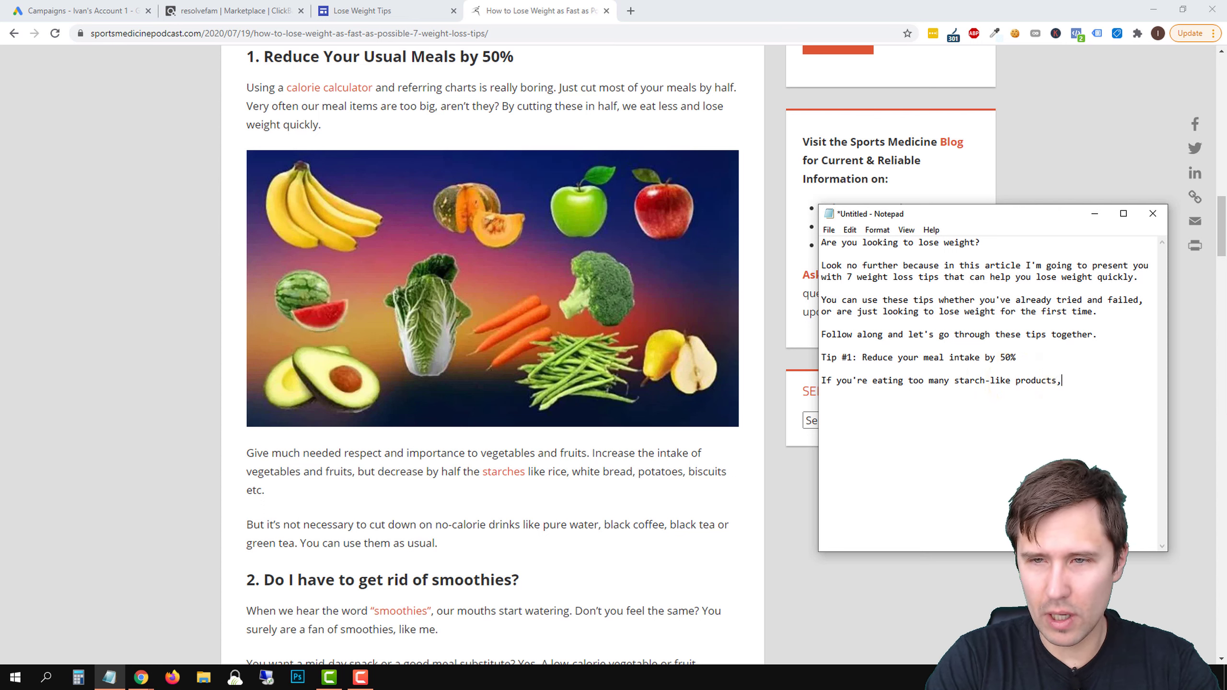
pyautogui.write(' like r')
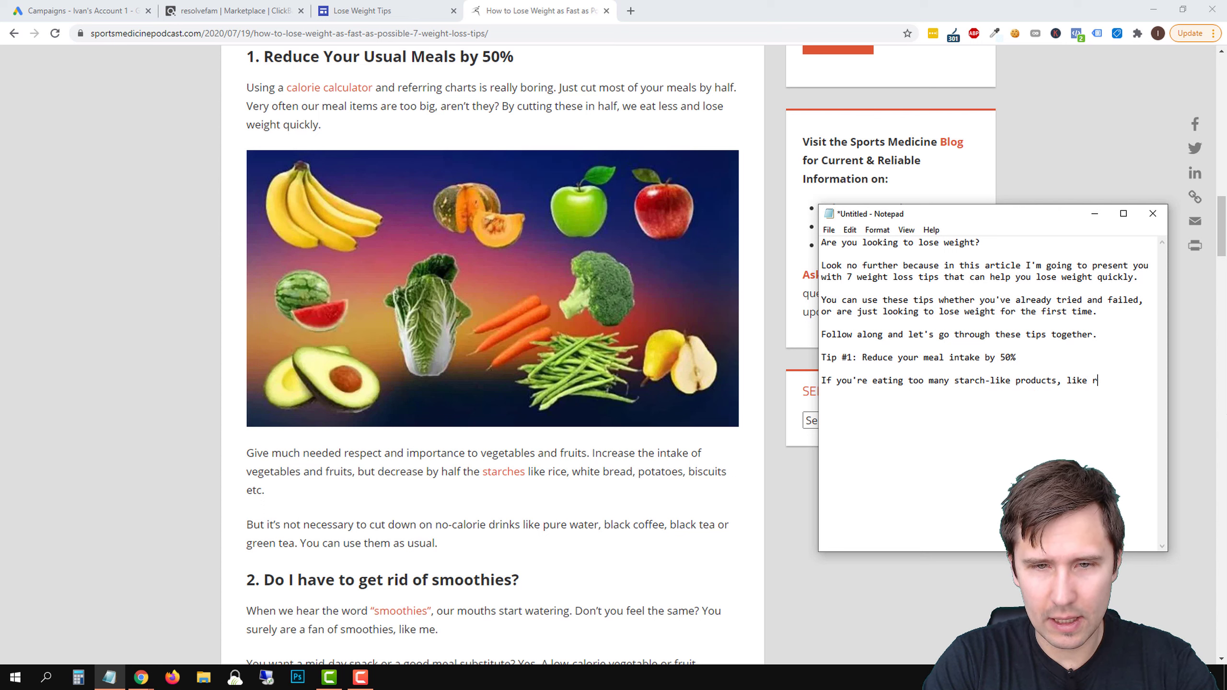
pyautogui.write('ice, bread,')
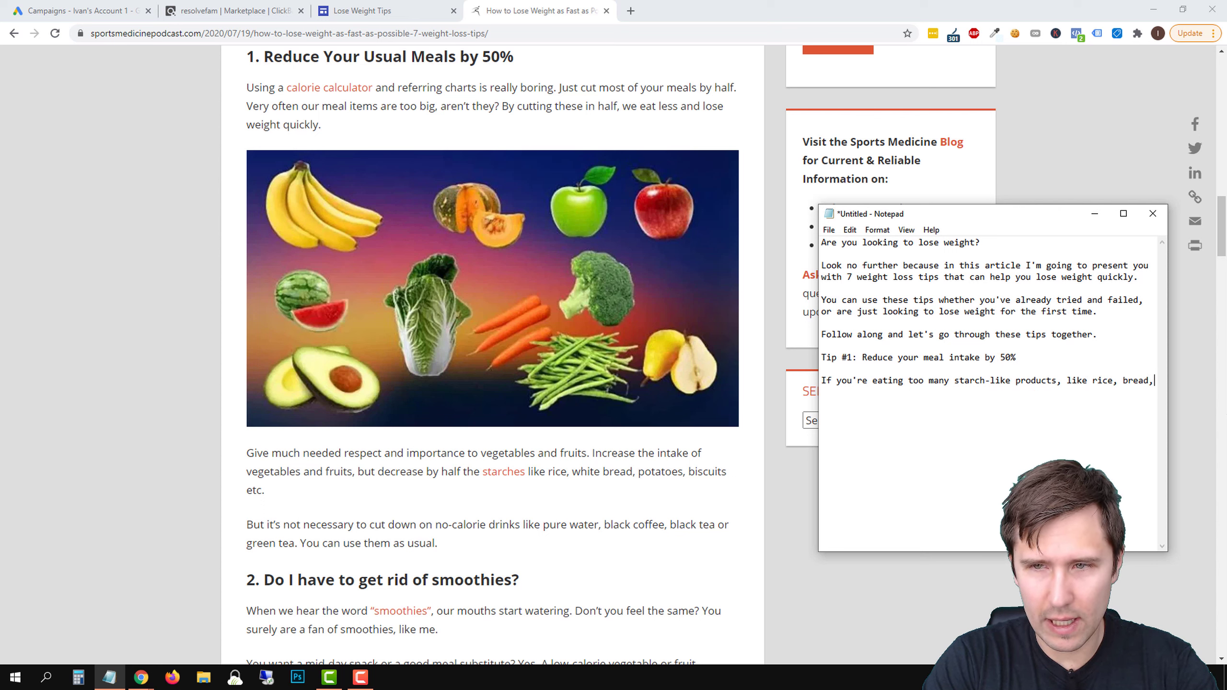
pyautogui.write(' pote')
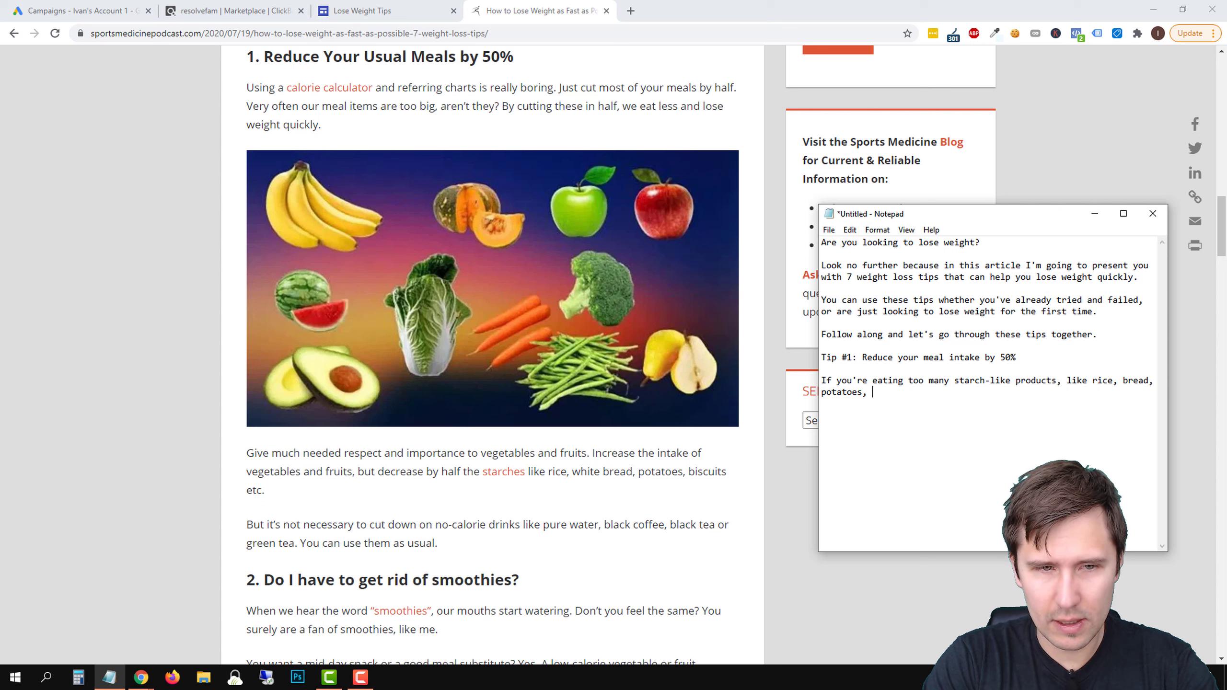
pyautogui.write('toes, swee')
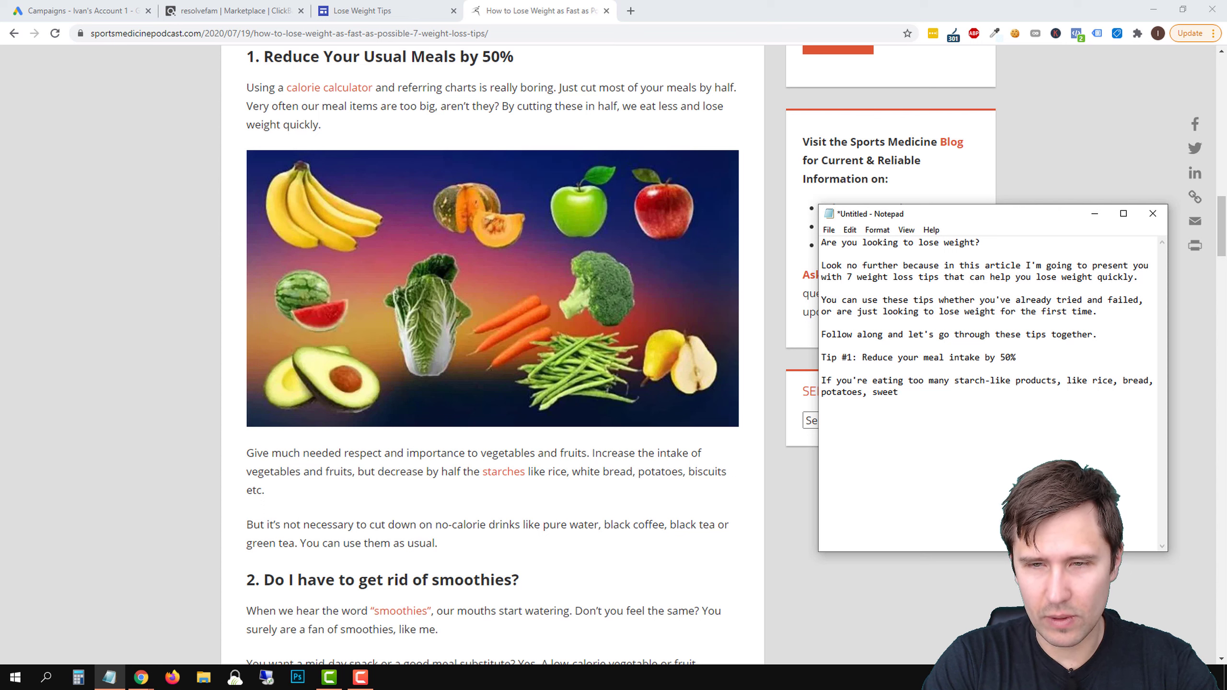
pyautogui.write('t')
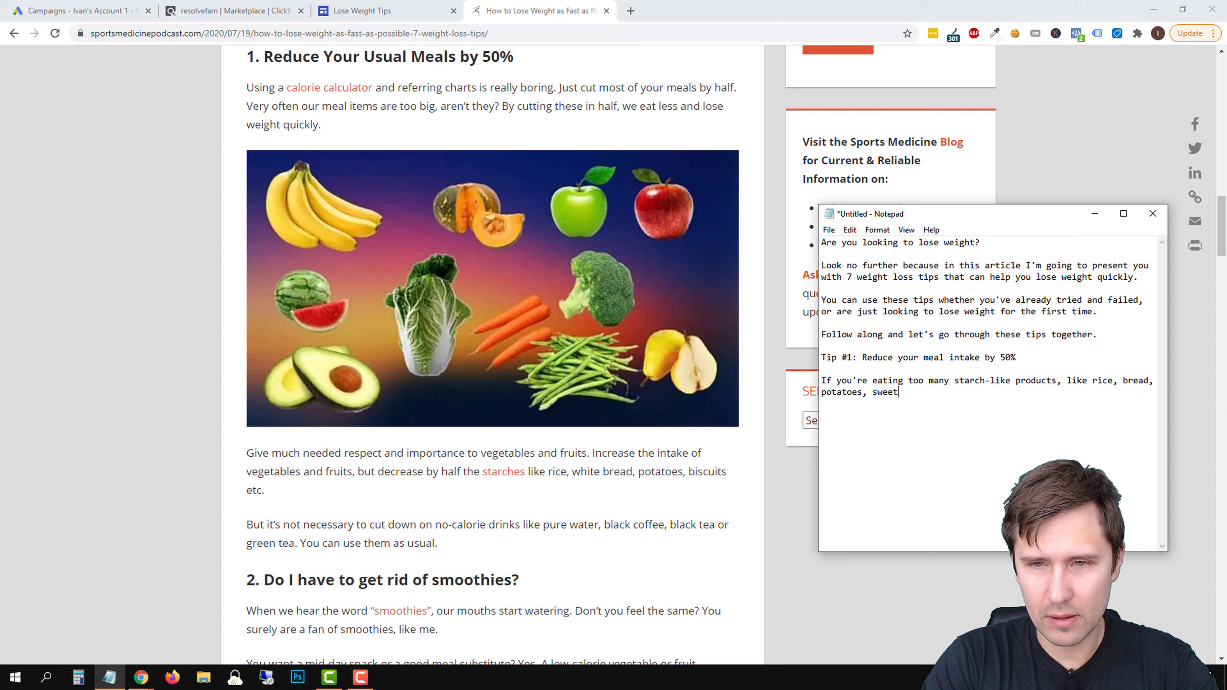
pyautogui.write(' made of bread, and ')
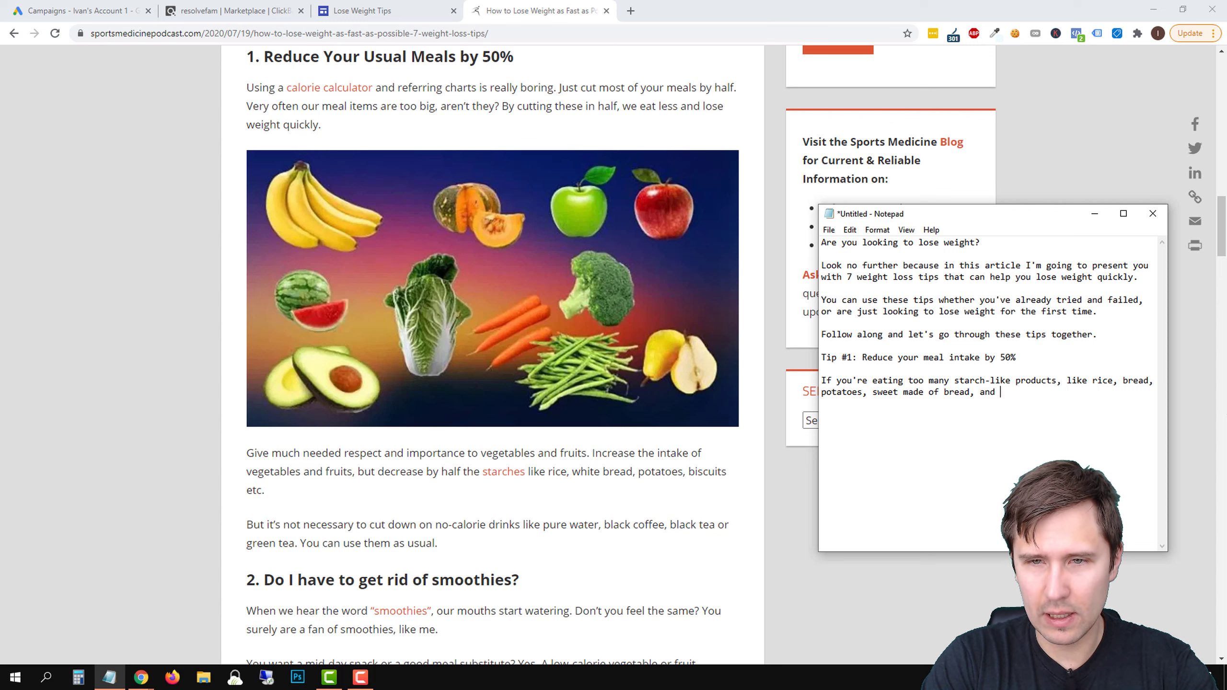
pyautogui.write("so on, this really isn't helping you lose weight.")
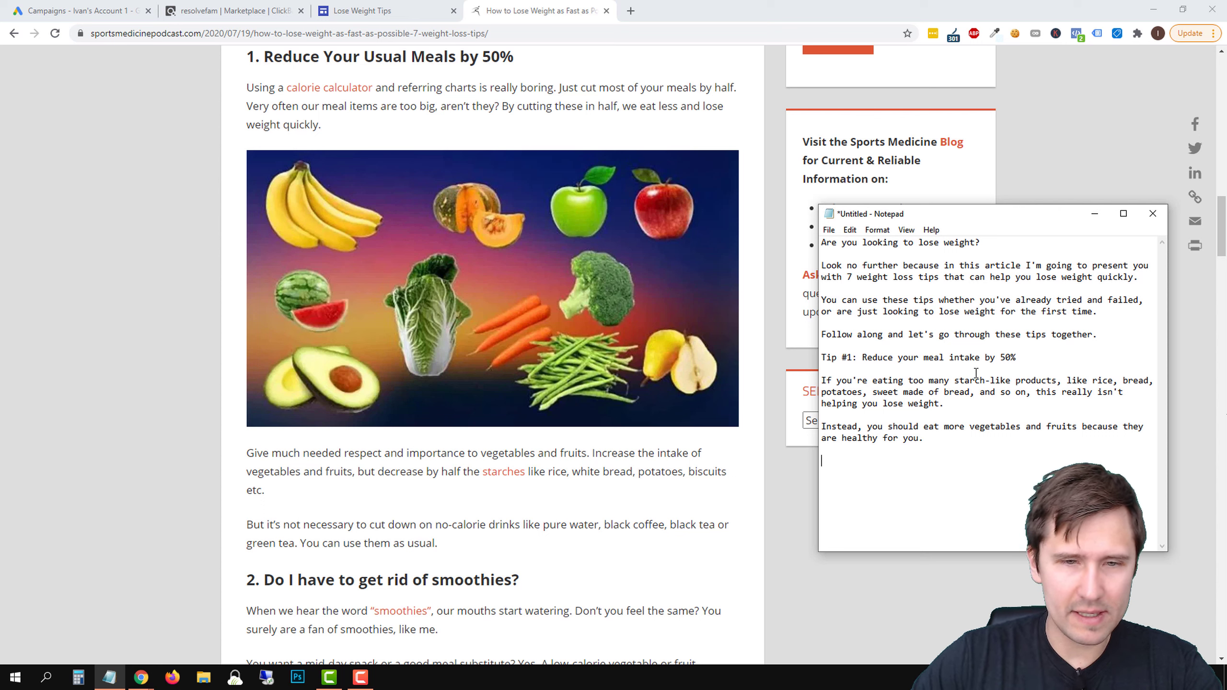
# Add the paragraph "If you're drinking water, black coffee, tea, you can keep drinking them - there is no fat gain by drinking these."
pyautogui.write("If you're drinking wa")
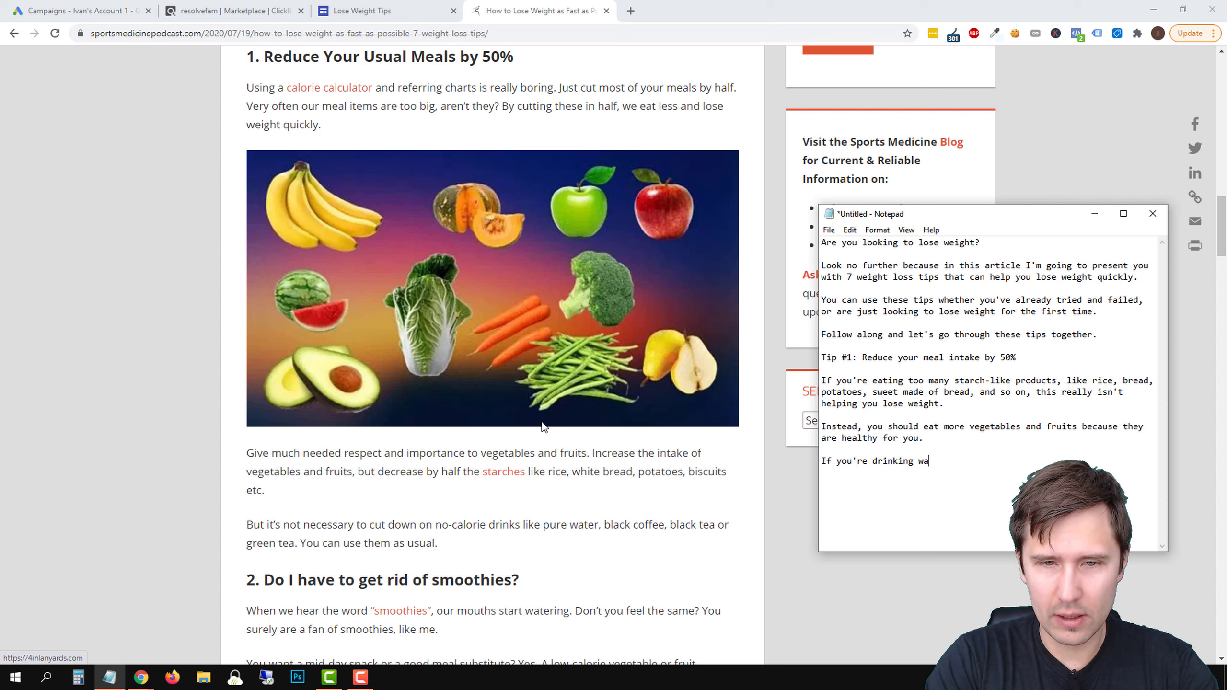
pyautogui.write('ter, black ')
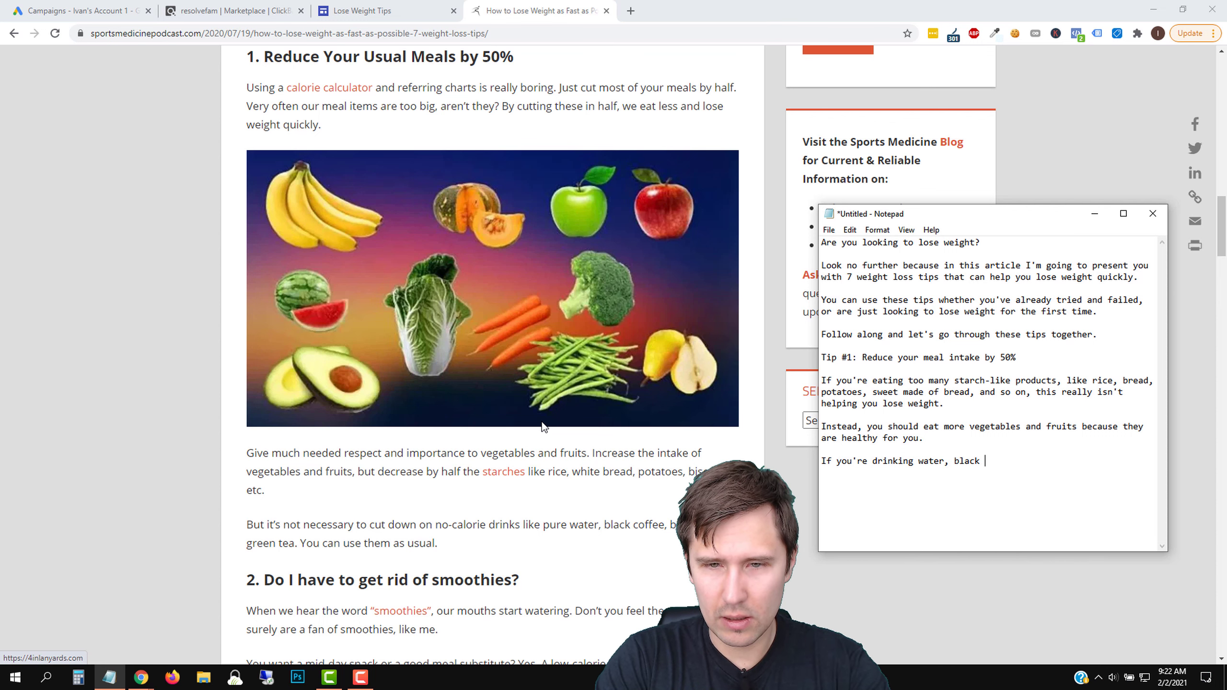
pyautogui.write('coffee, tea')
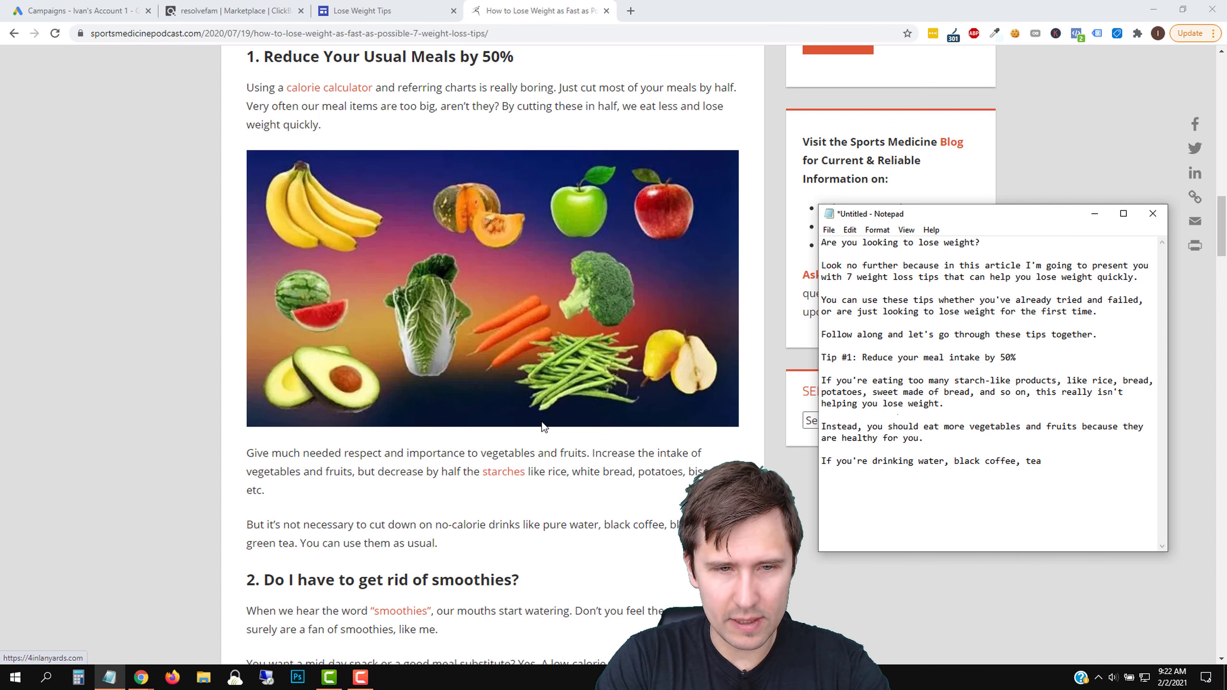
pyautogui.write(',')
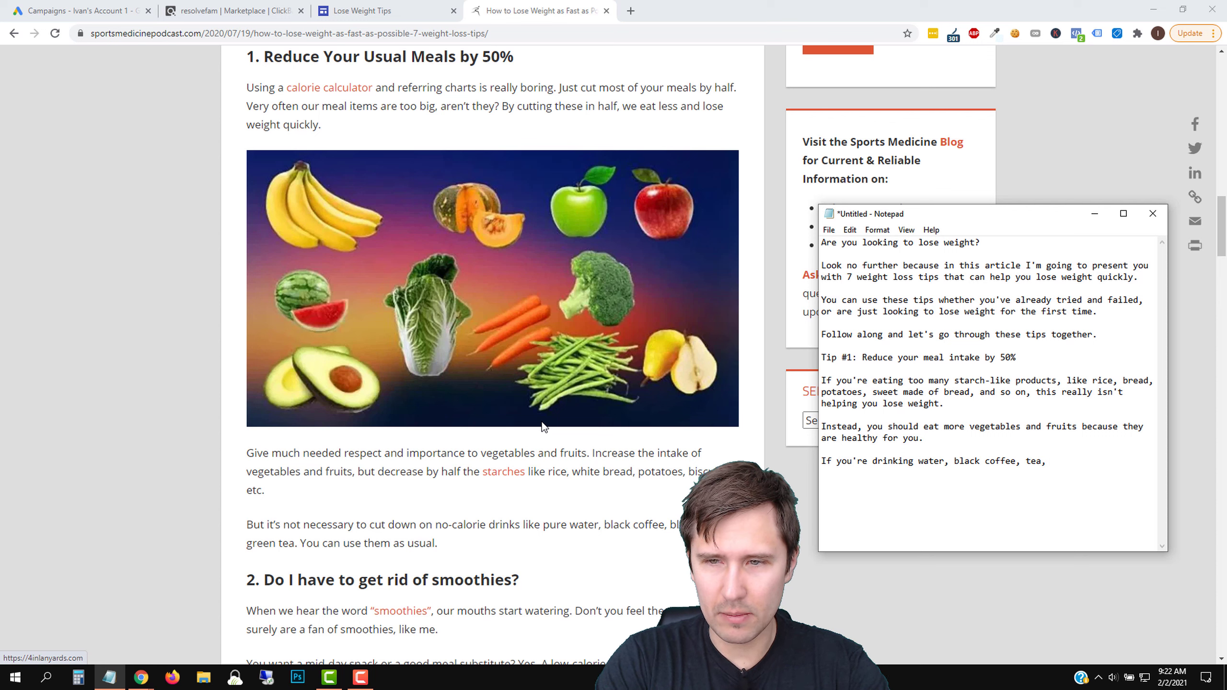
pyautogui.write(' you can keep drinking ')
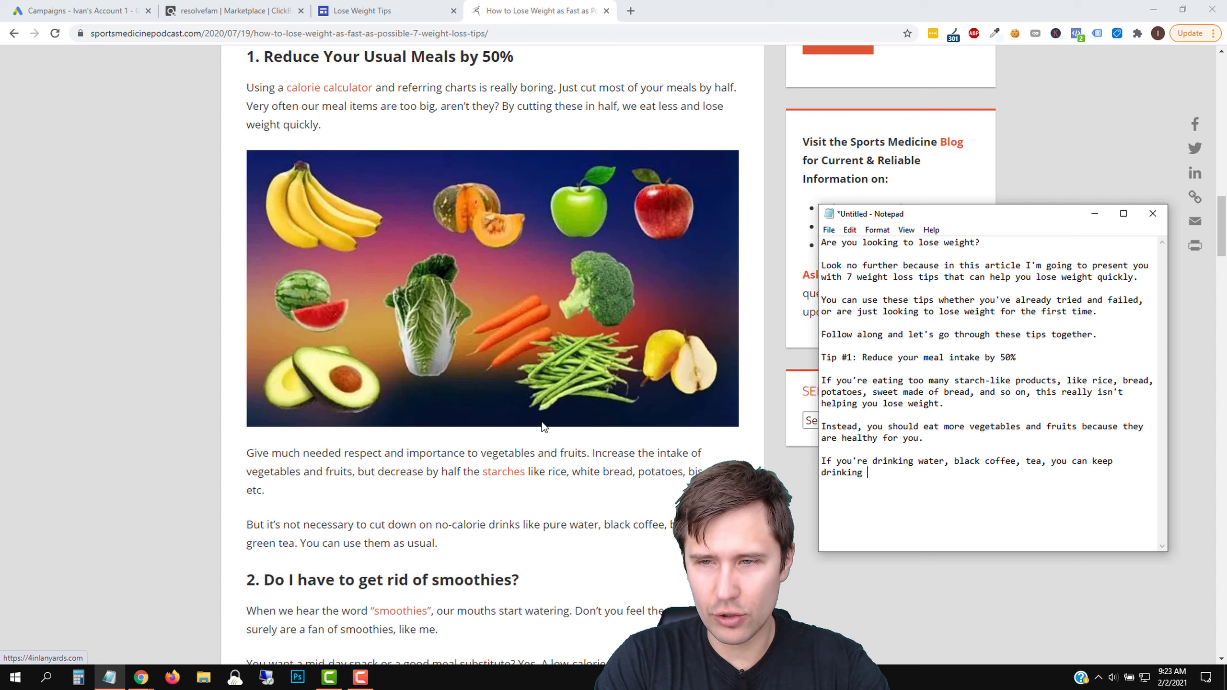
pyautogui.write('them - there is no')
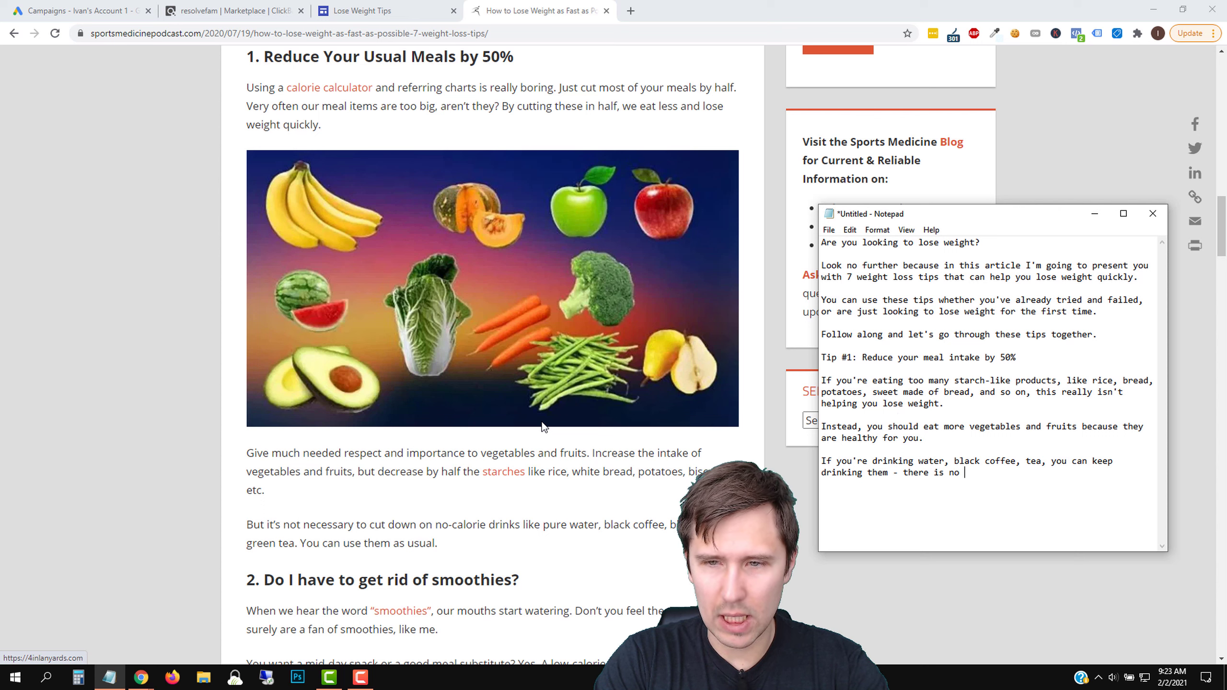
pyautogui.write(' fat ')
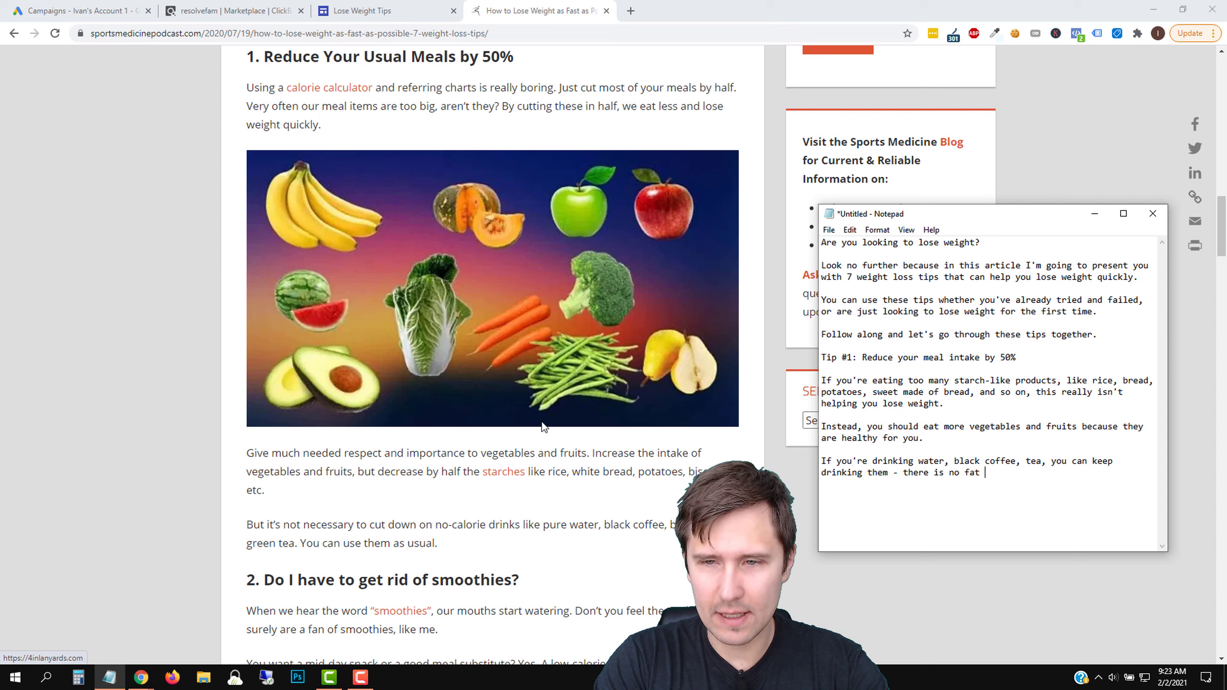
pyautogui.write('gain by drink')
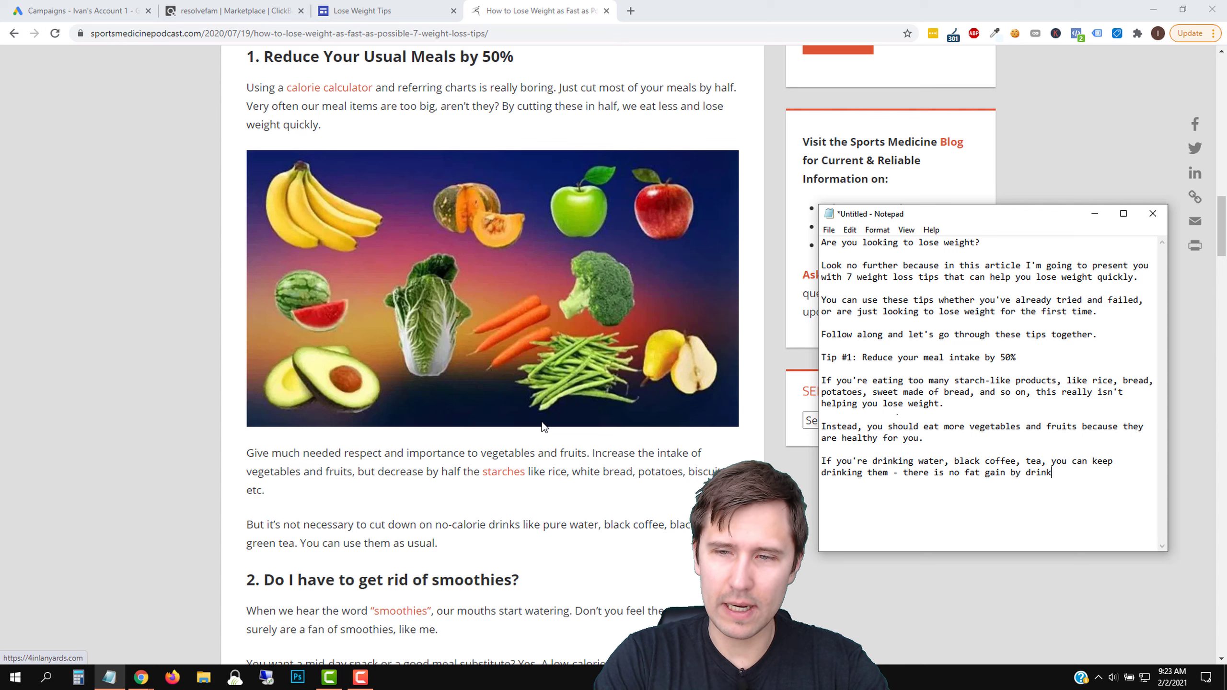
pyautogui.write('ing these.')
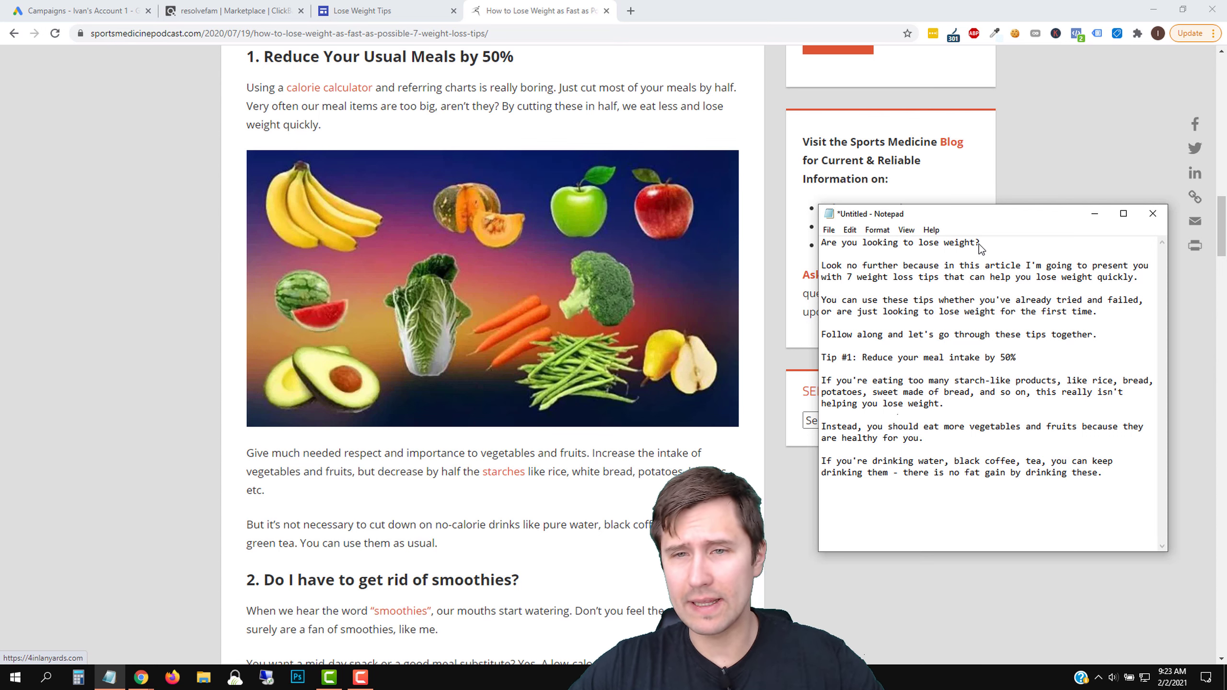
# Copy the entire article draft, from the opening question to the end of Tip #1
pyautogui.hotkey('ctrl', 'a')
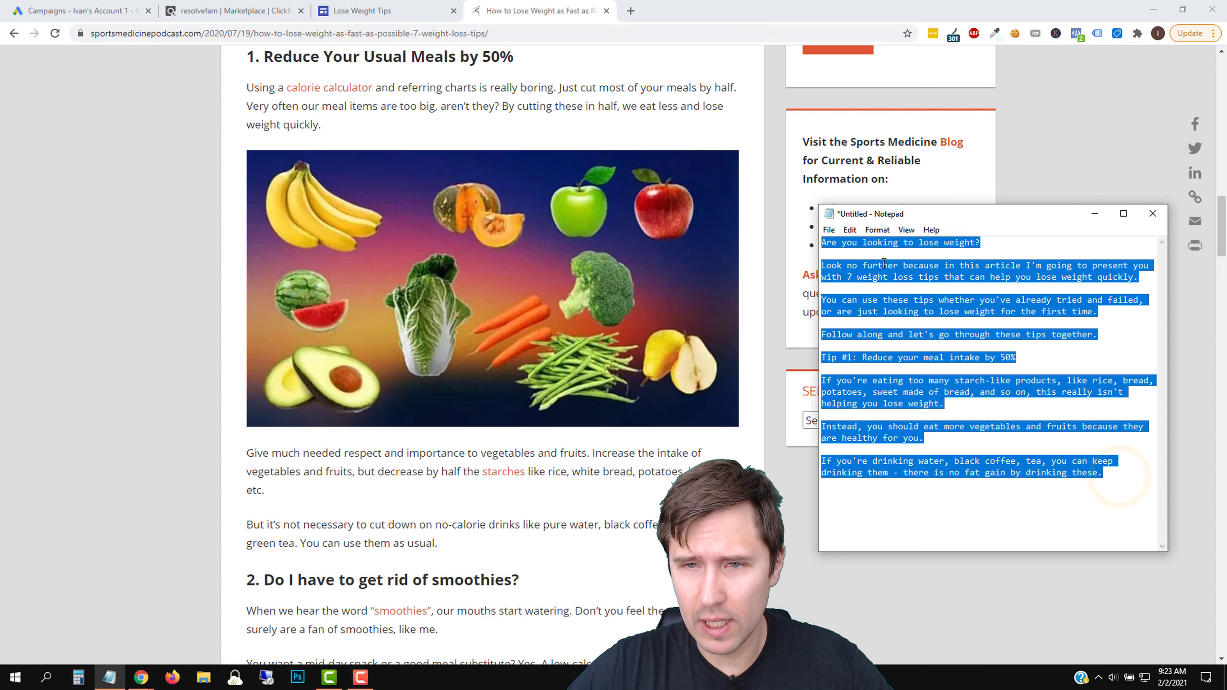
pyautogui.rightClick(894, 279)
pyautogui.click(924, 318)
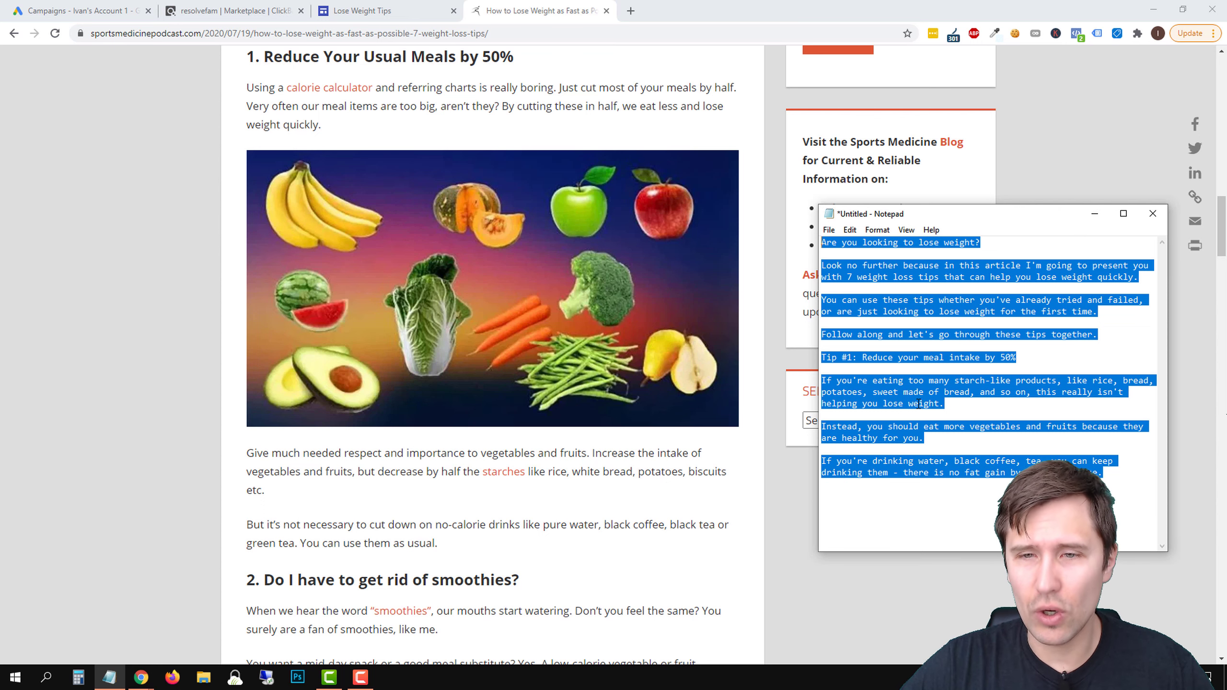
pyautogui.rightClick(880, 307)
pyautogui.click(920, 346)
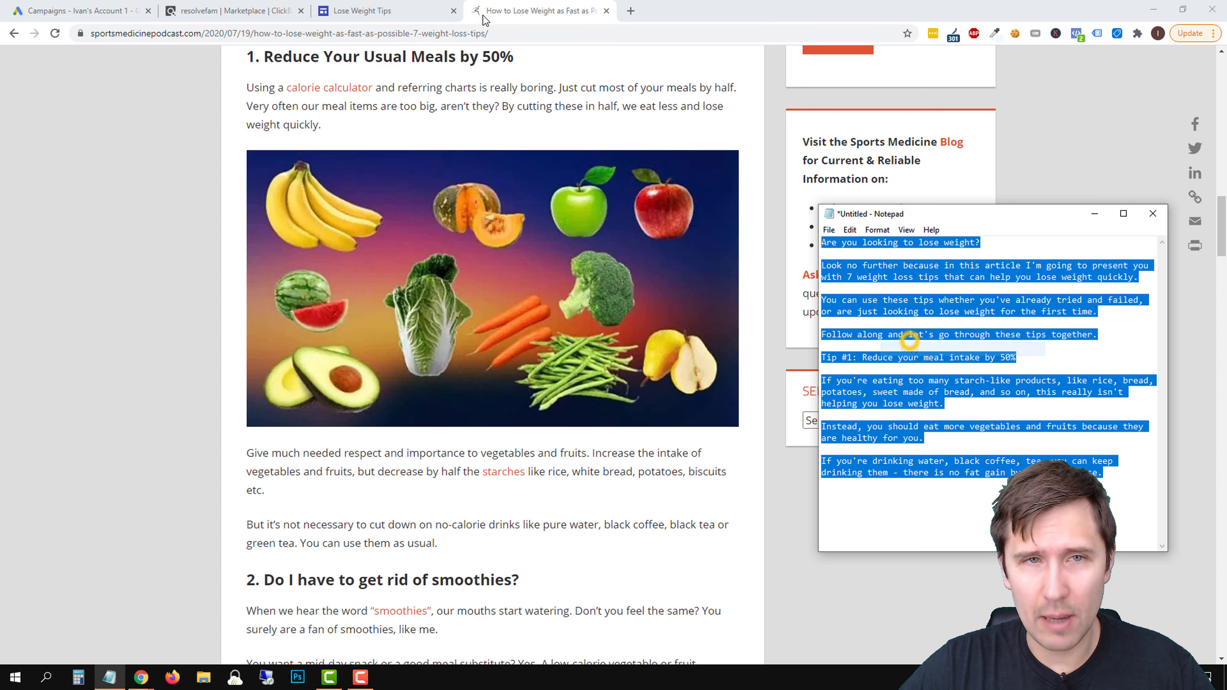
# Switch to the Lose Weight Tips site in Google Sites and start choosing an existing picture from Google Images
pyautogui.click(372, 8)
pyautogui.click(1091, 105)
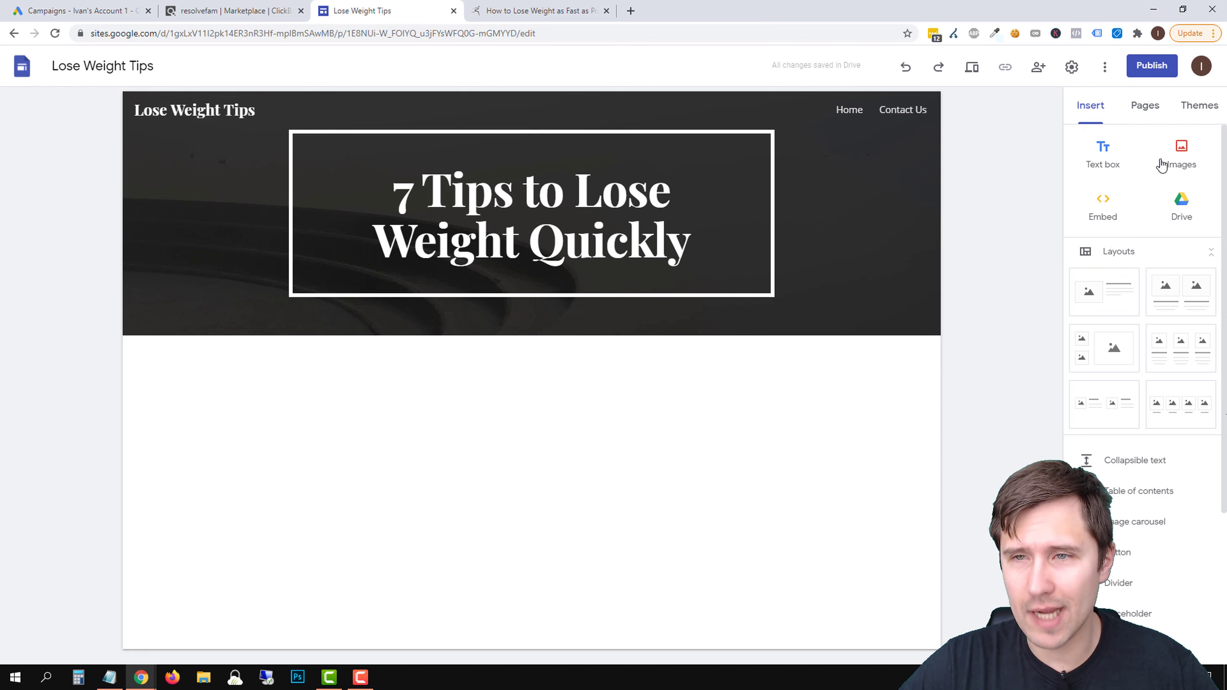
pyautogui.click(1183, 157)
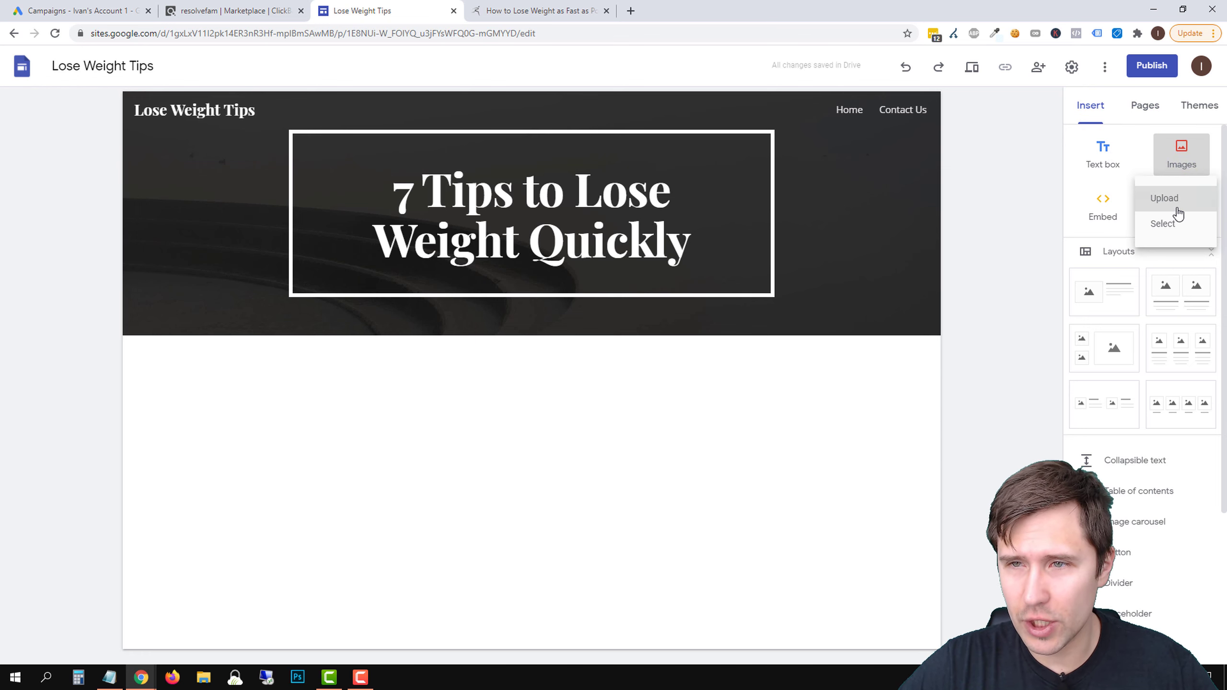
pyautogui.click(1174, 223)
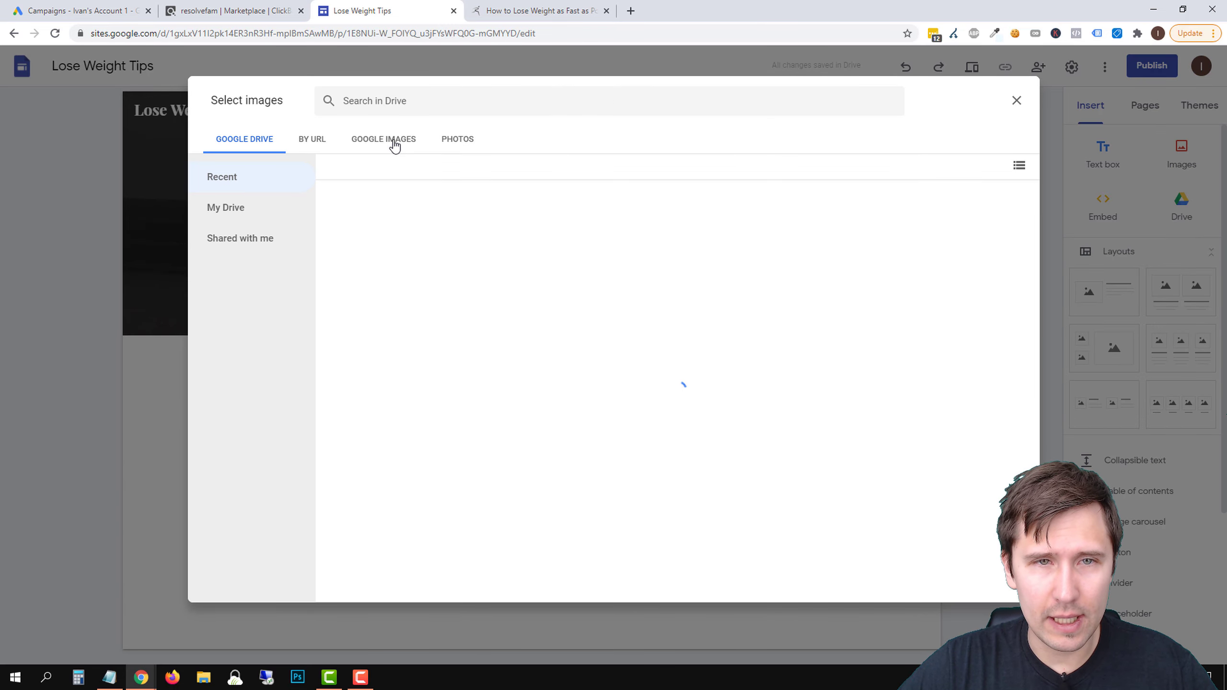
pyautogui.click(394, 145)
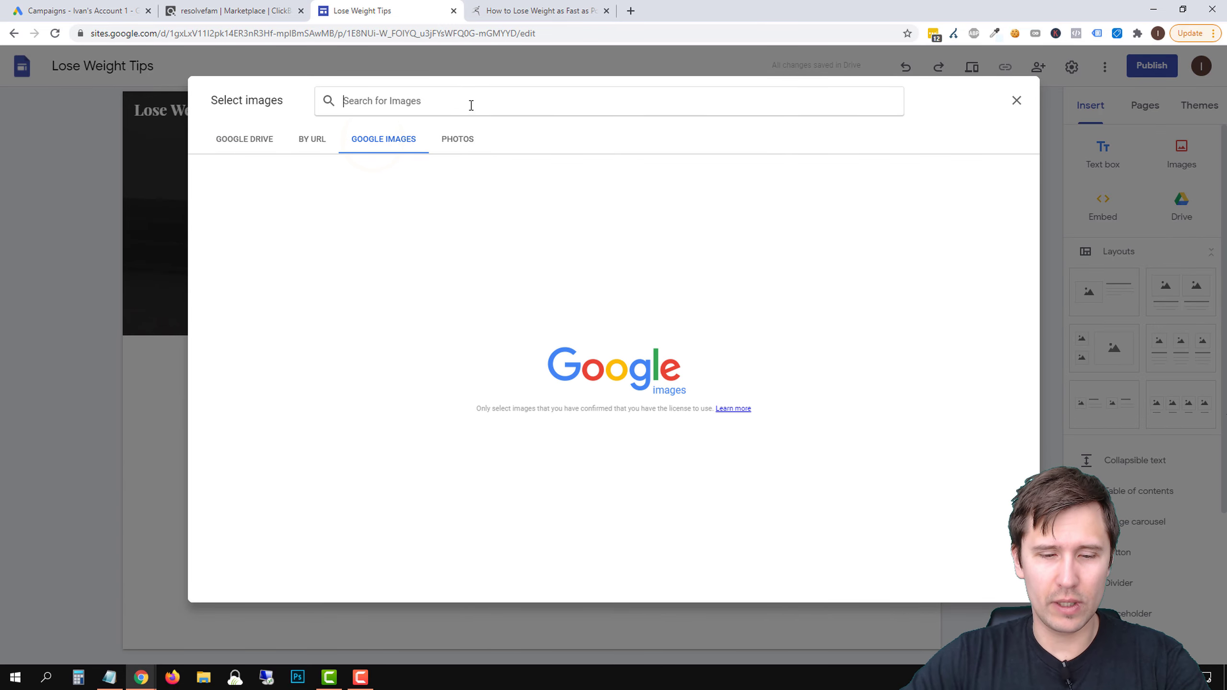
# Search Google Images for "weight loss"
pyautogui.write('he')
pyautogui.press('BackSpace')
pyautogui.press('BackSpace')
pyautogui.write('t')
pyautogui.press('BackSpace')
pyautogui.write('weight loss')
pyautogui.press('Return')
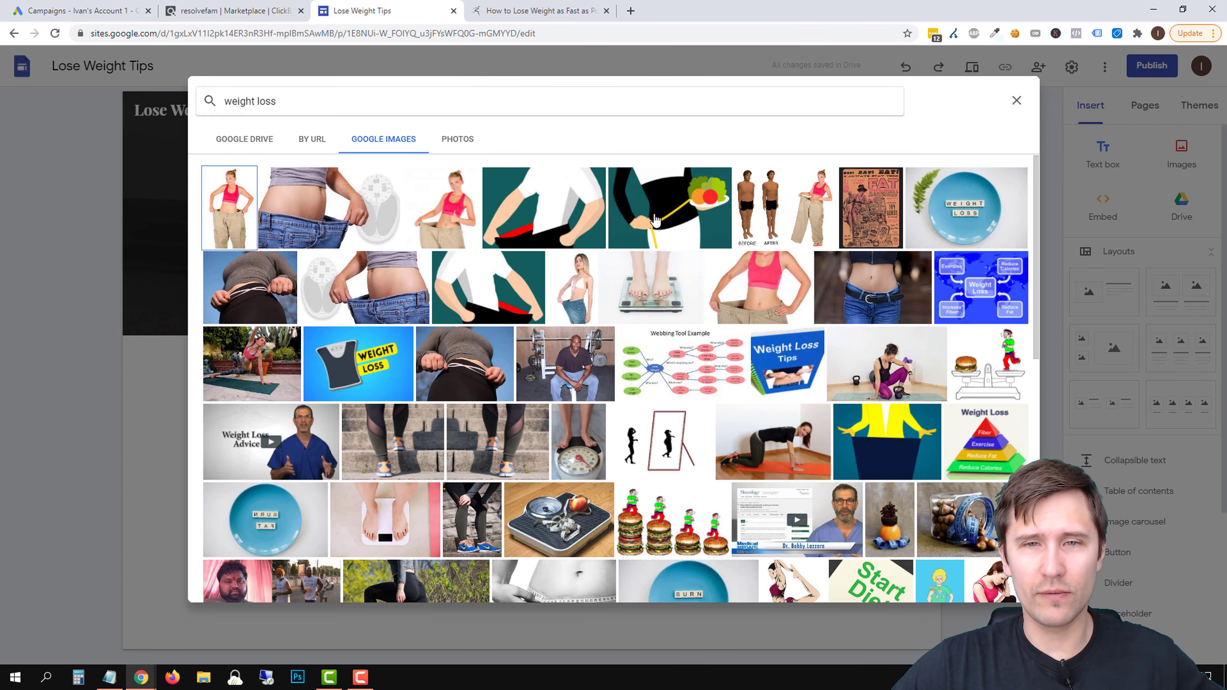
# Insert only the blue picture with the scale and the yellow "Weight Loss" label into the page
pyautogui.click(656, 219)
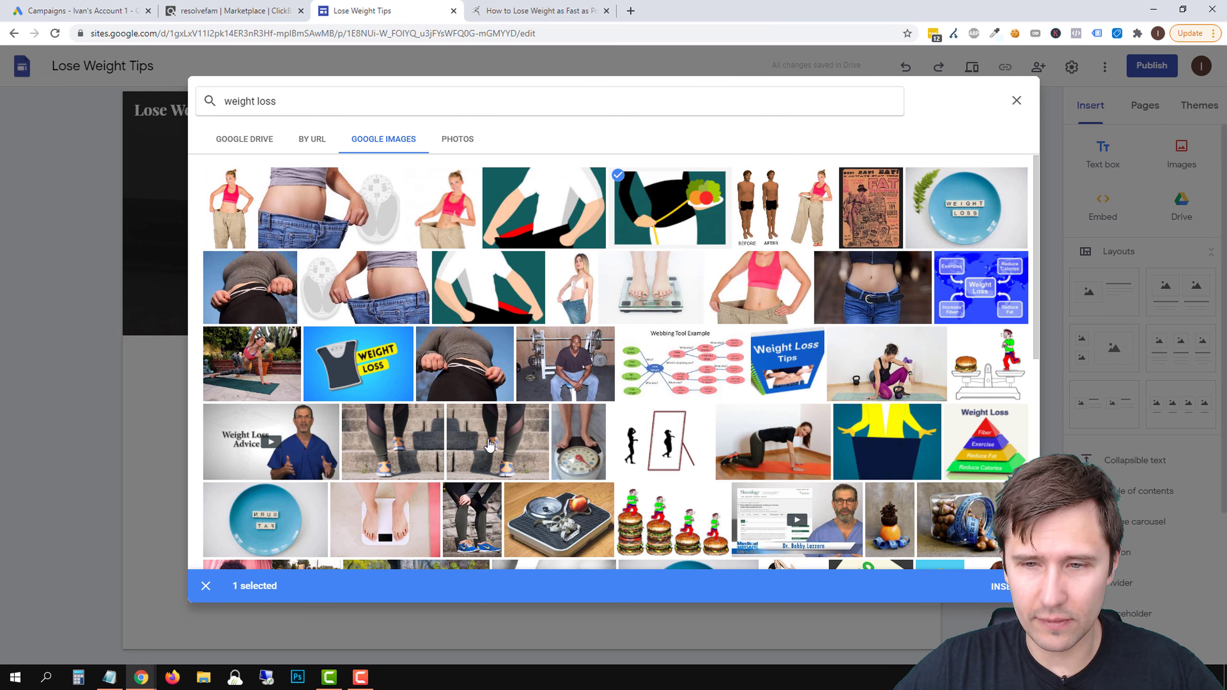
pyautogui.click(374, 367)
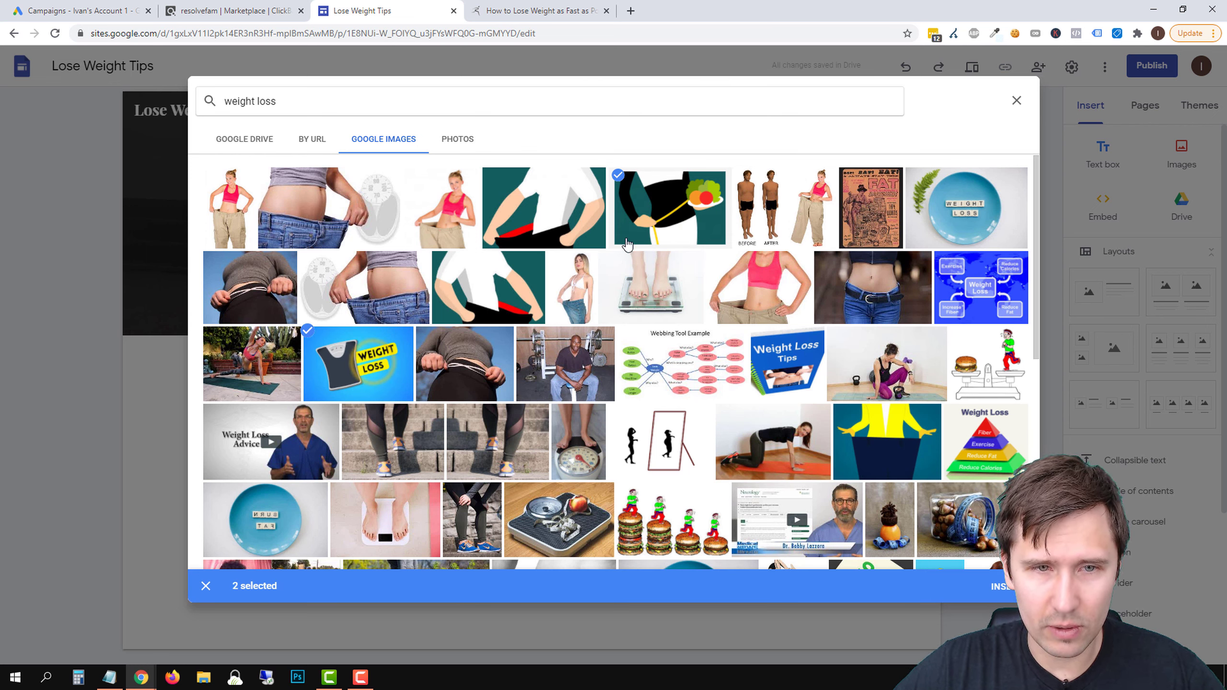
pyautogui.click(623, 178)
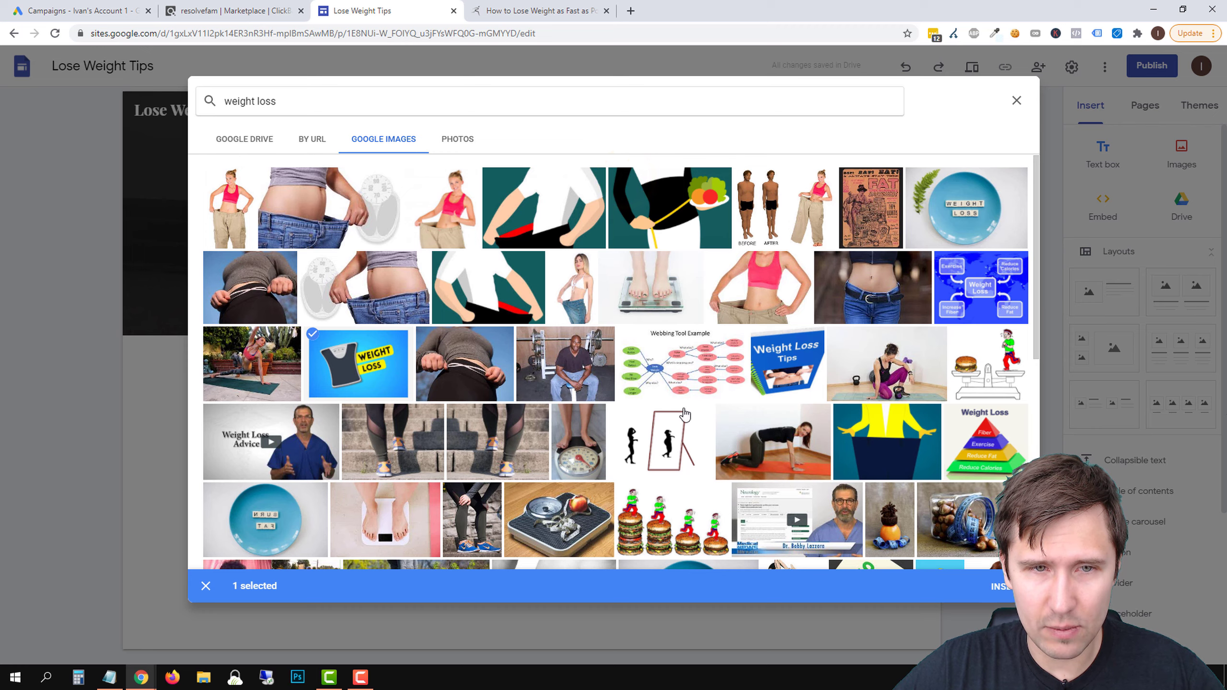
pyautogui.click(1005, 587)
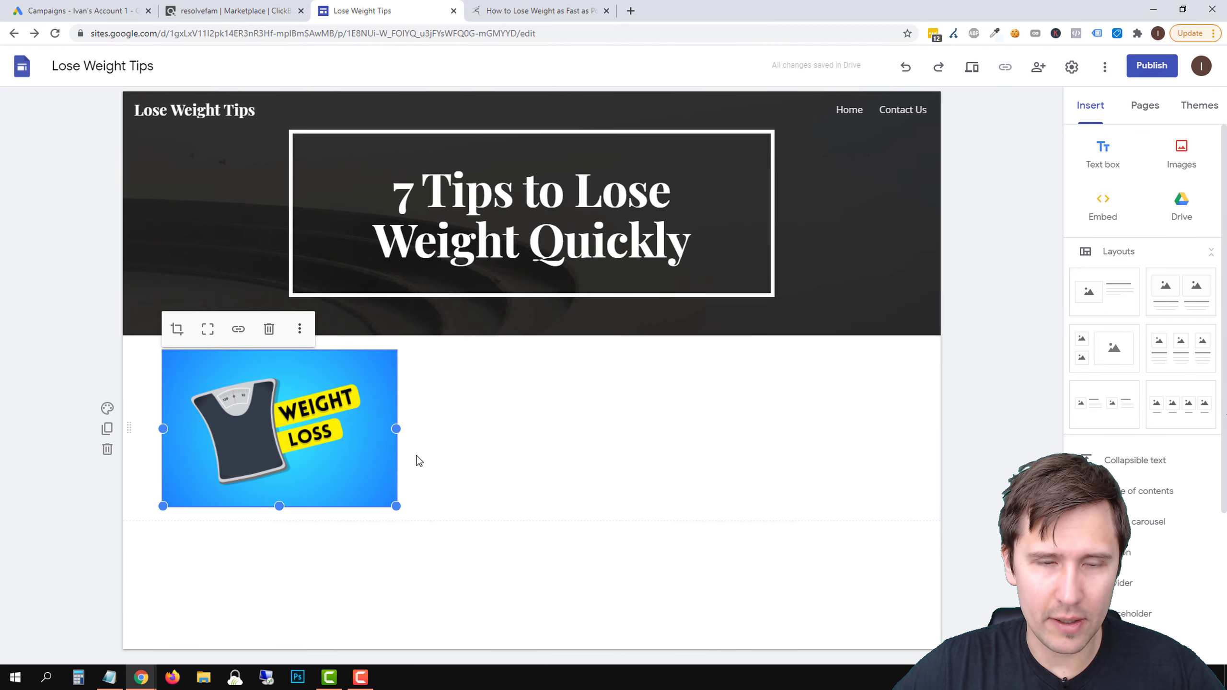
# Enlarge the Weight Loss picture and center it horizontally below the page header
pyautogui.moveTo(299, 423); pyautogui.dragTo(555, 410)
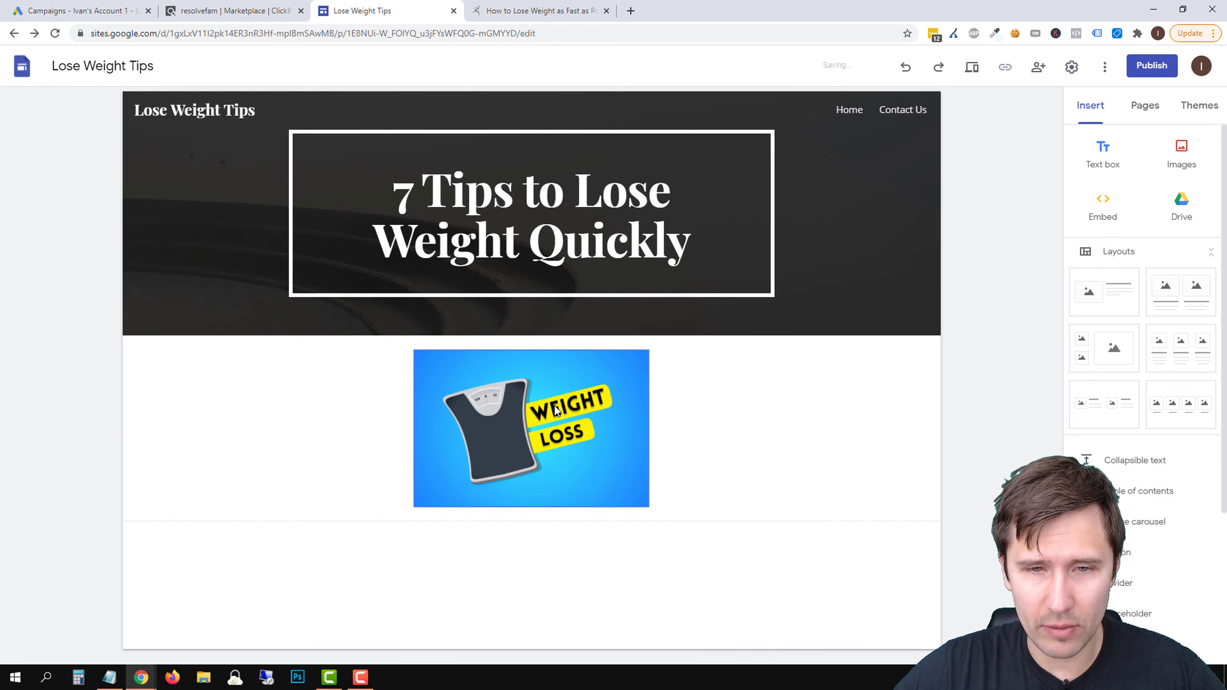
pyautogui.click(568, 445)
pyautogui.moveTo(650, 508); pyautogui.dragTo(786, 568)
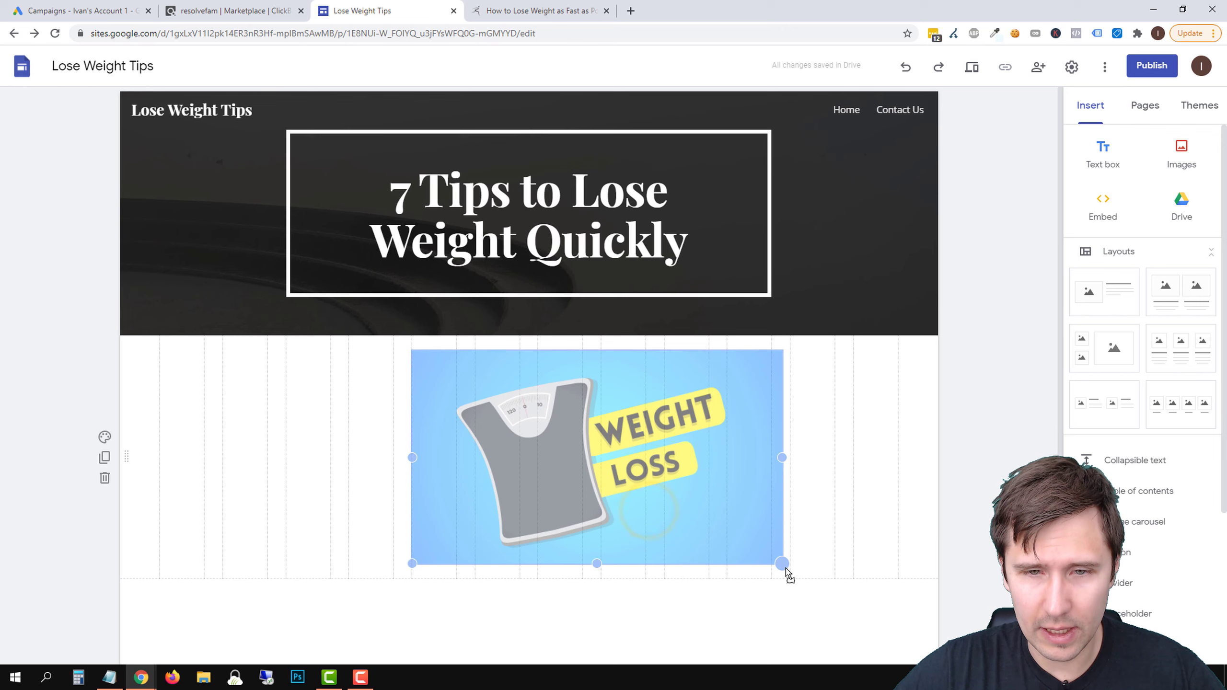
pyautogui.moveTo(652, 445); pyautogui.dragTo(536, 442)
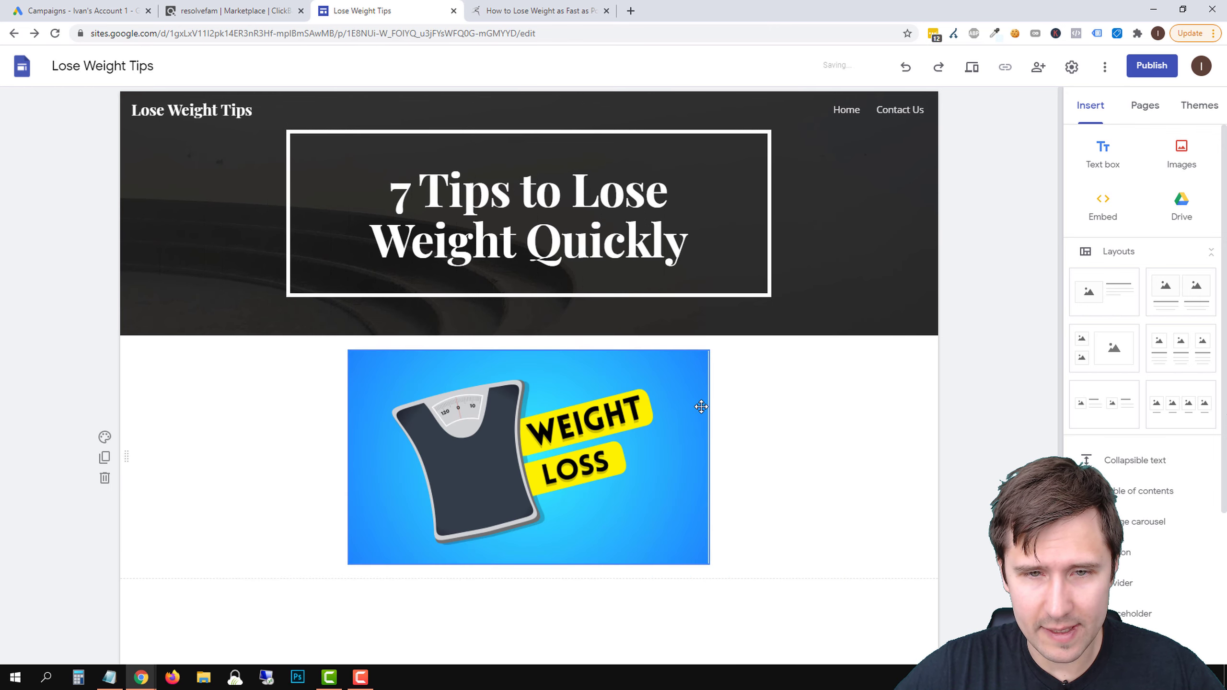
# Add a text box below the Weight Loss picture and paste the copied article draft into it
pyautogui.scroll(-1, 682, 425)
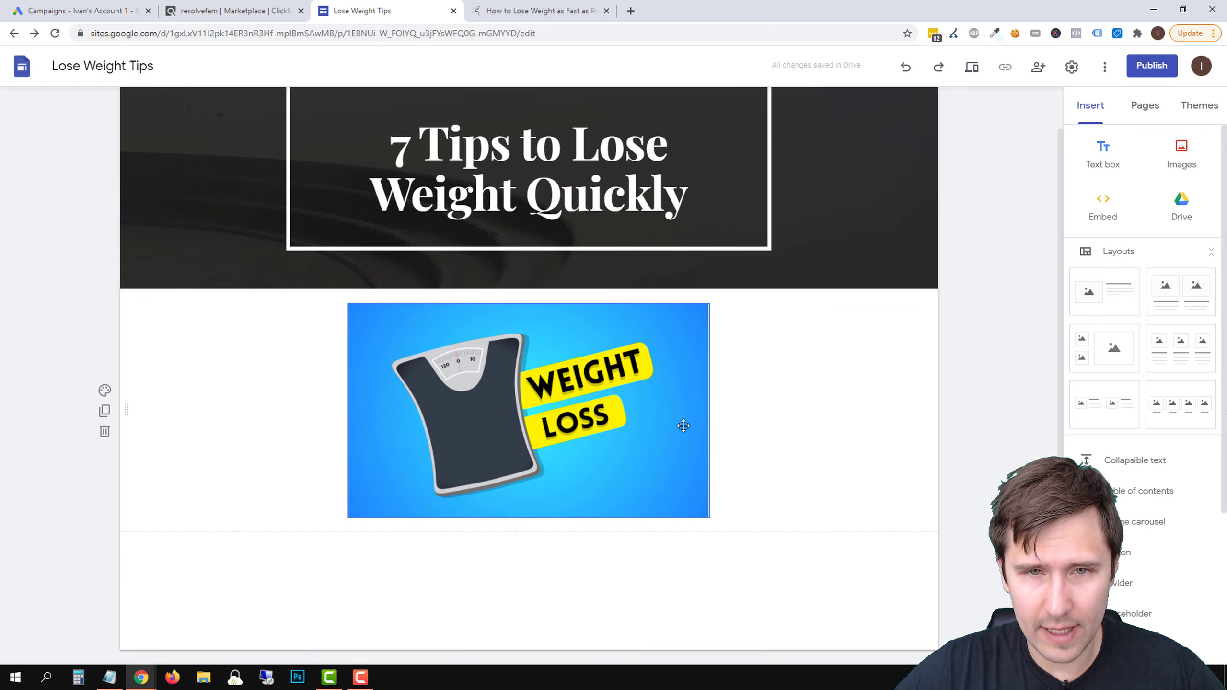
pyautogui.click(1101, 153)
pyautogui.rightClick(300, 507)
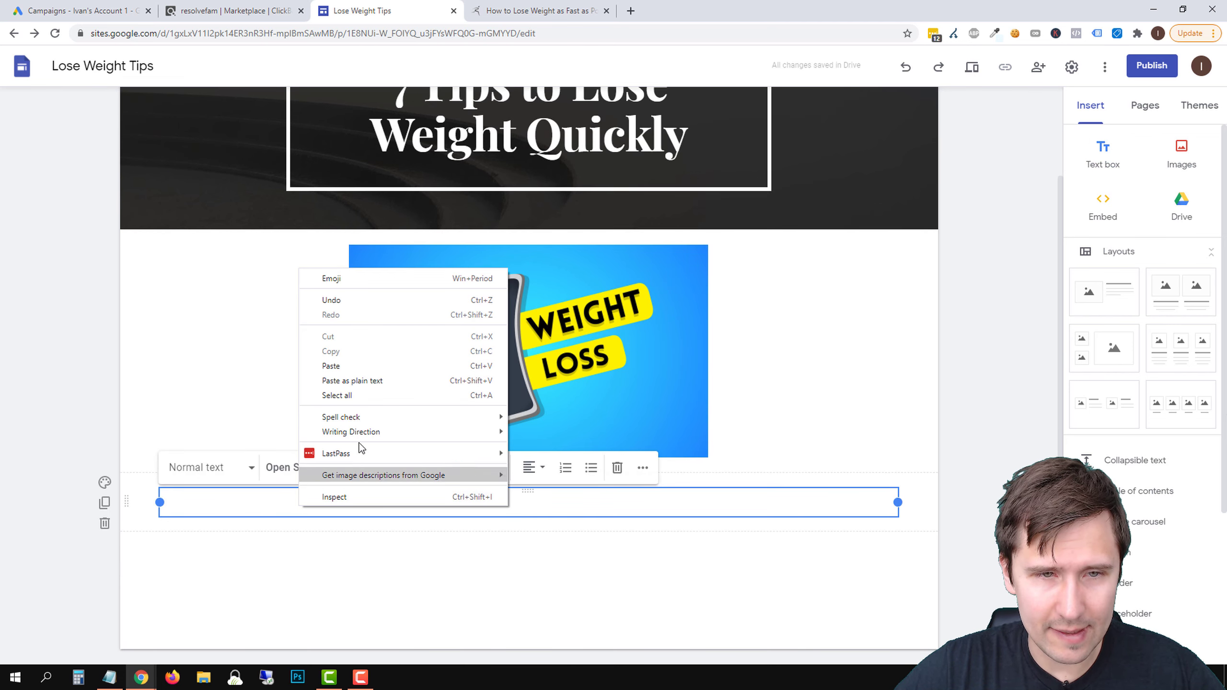
pyautogui.click(354, 366)
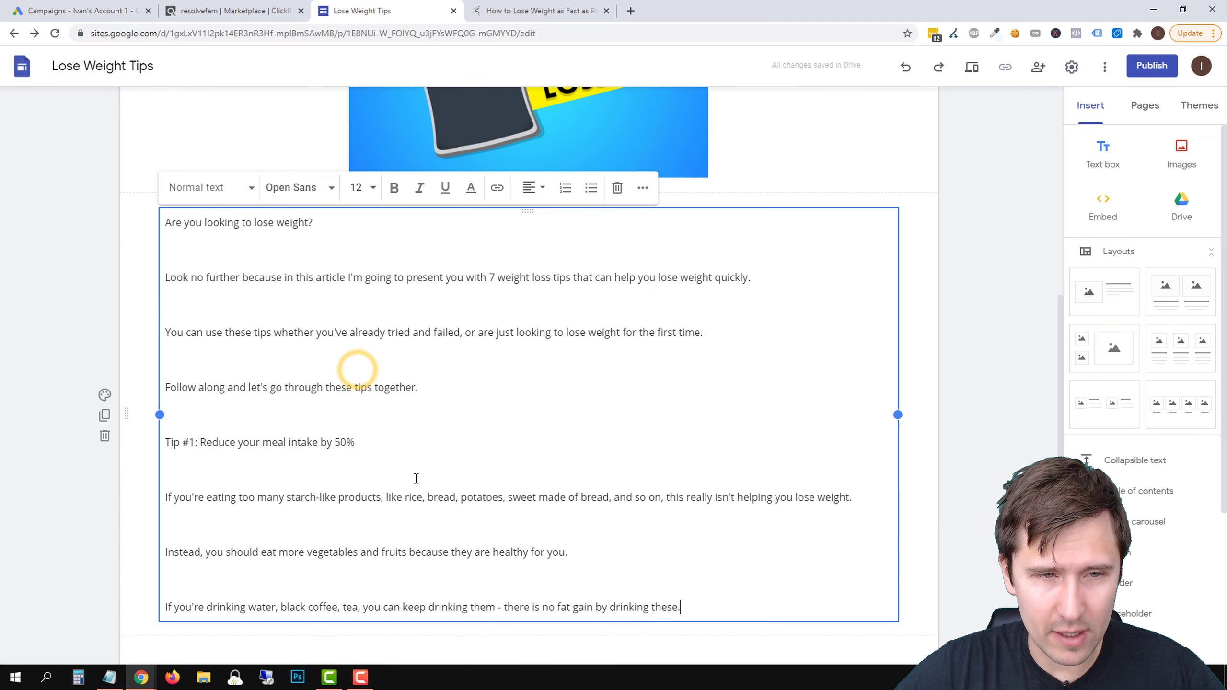
# Format the line "Tip #1: Reduce your meal intake by 50%" with the Heading style
pyautogui.tripleClick(247, 443)
pyautogui.click(209, 187)
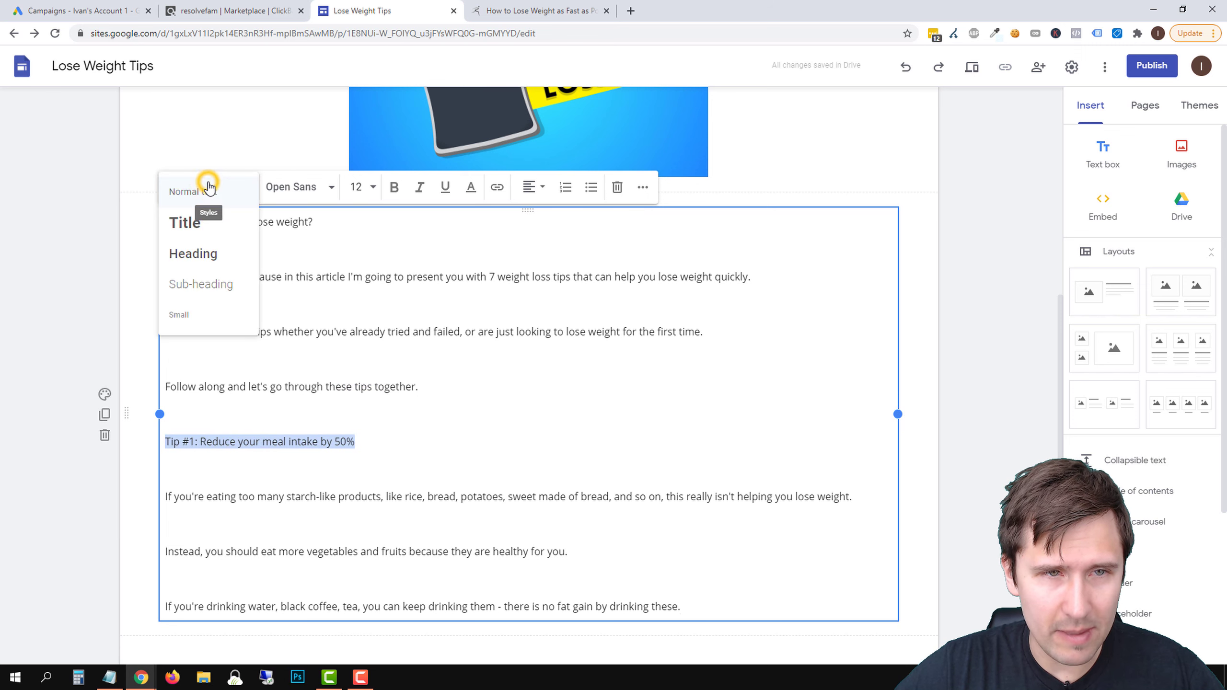
pyautogui.click(186, 225)
pyautogui.click(219, 190)
pyautogui.click(198, 252)
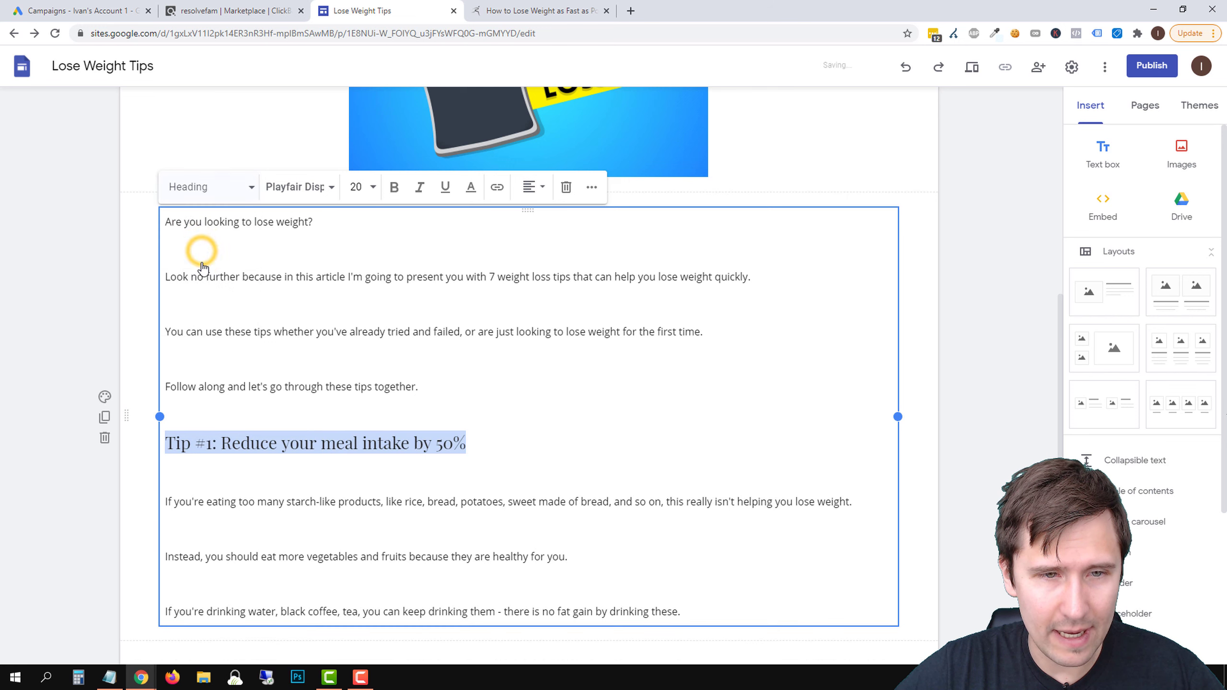
# Remove the blank lines between the introduction paragraphs and between the paragraphs under the Tip #1 heading
pyautogui.click(416, 521)
pyautogui.press('BackSpace')
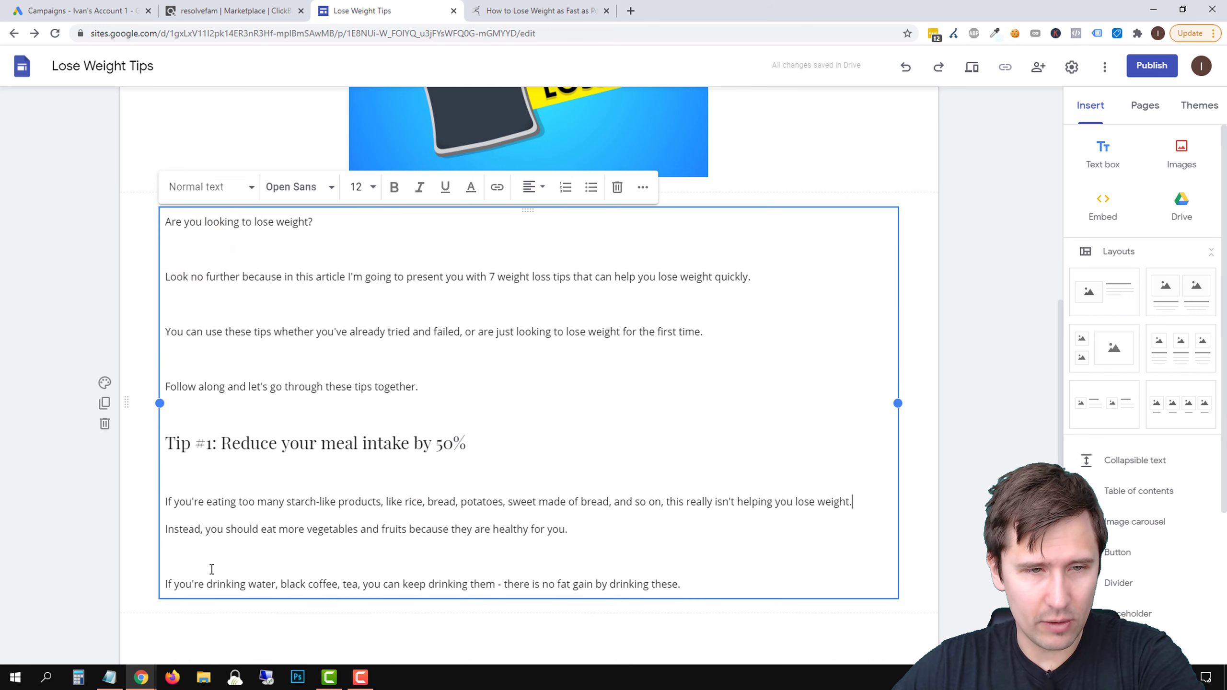
pyautogui.click(211, 568)
pyautogui.press('BackSpace')
pyautogui.click(209, 350)
pyautogui.press('BackSpace')
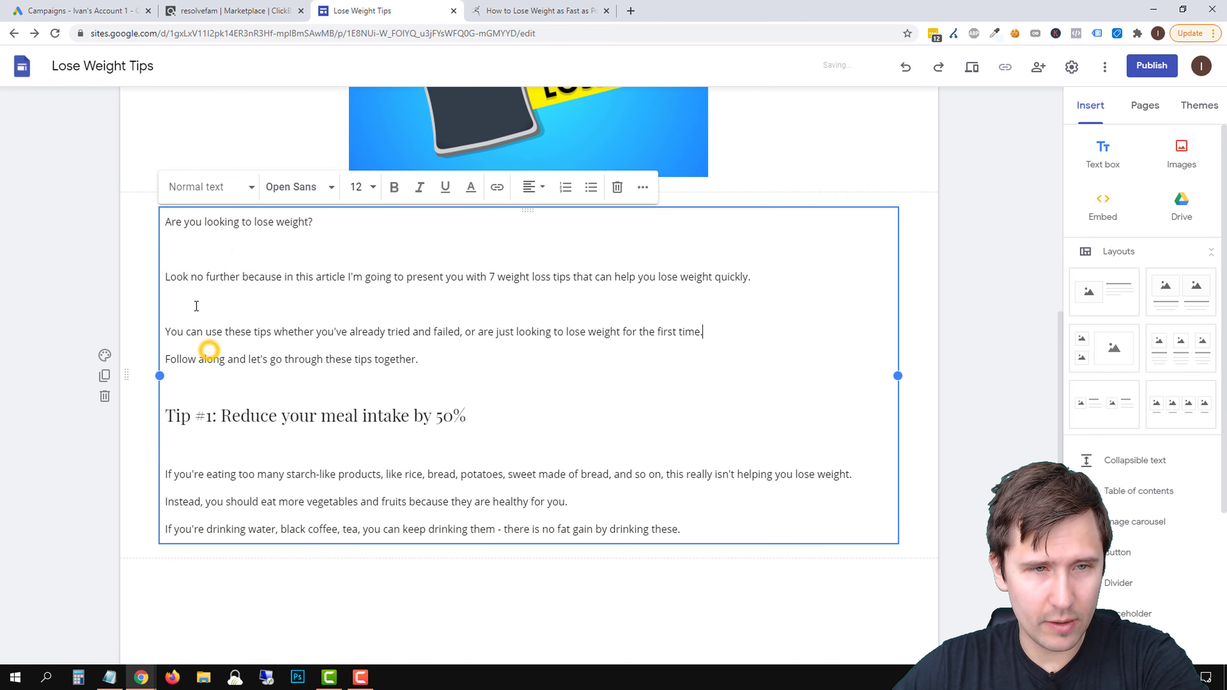
pyautogui.click(196, 304)
pyautogui.press('BackSpace')
pyautogui.click(194, 250)
pyautogui.press('BackSpace')
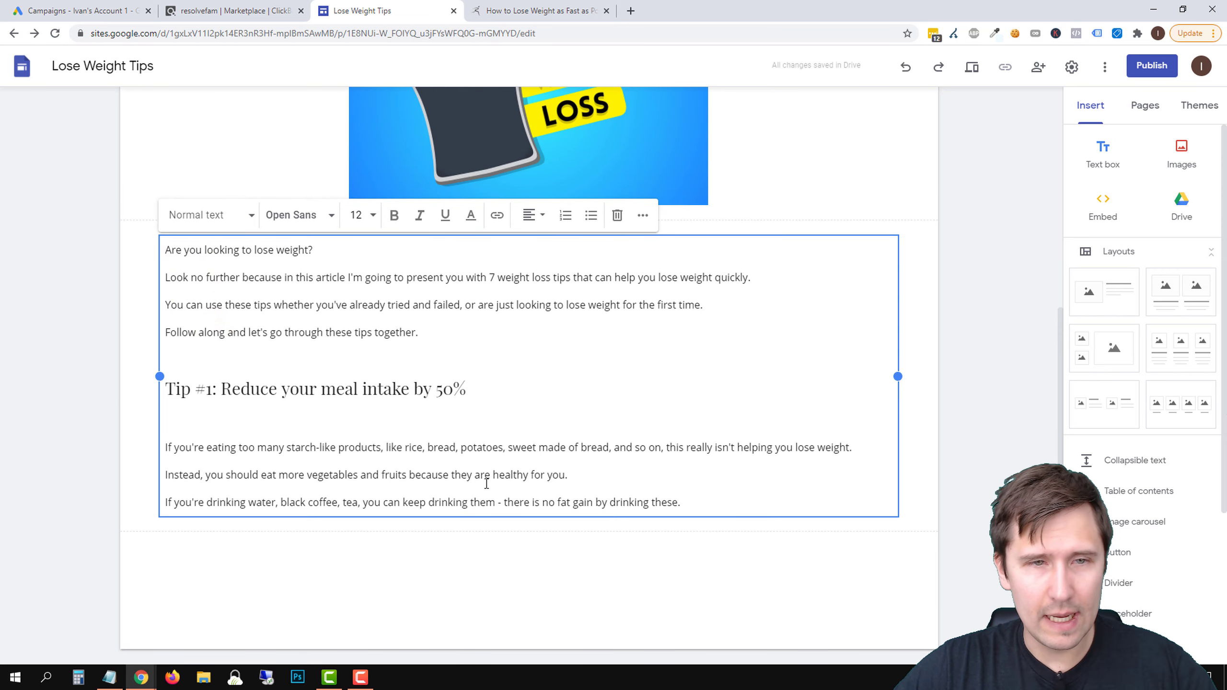
pyautogui.click(520, 589)
# Review the page layout and examine the smoothies tip in the sportsmedicinepodcast.com article for the site's next tips
pyautogui.scroll(4, 534, 471)
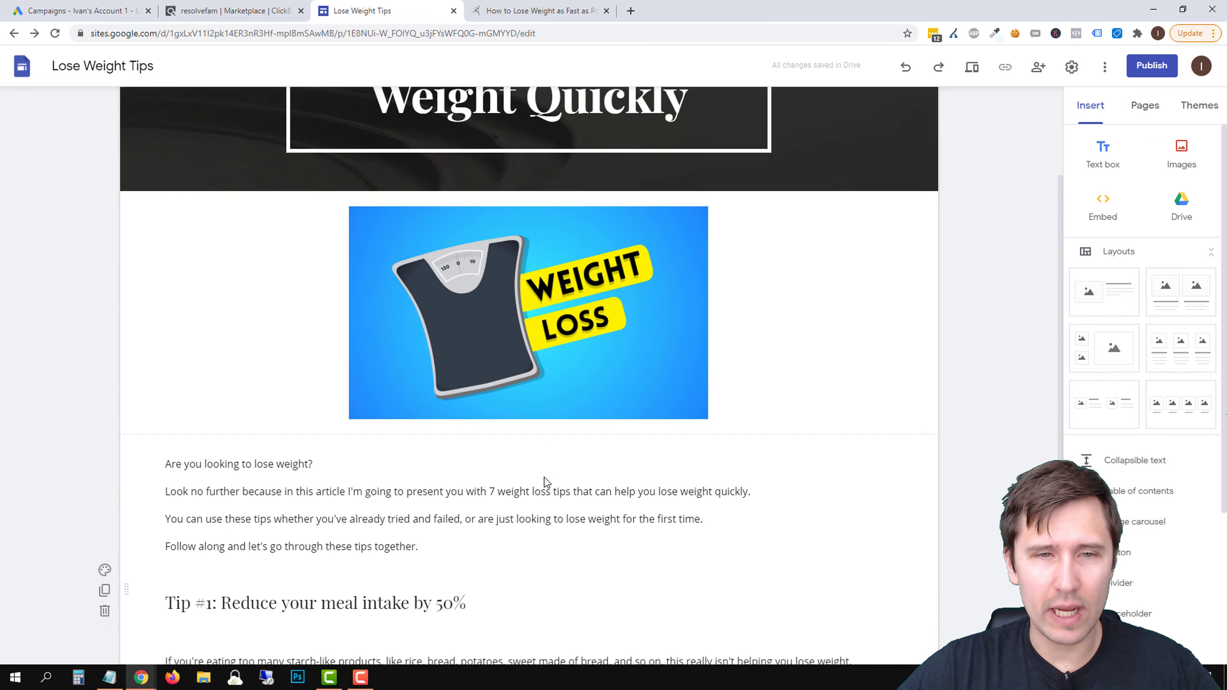
pyautogui.scroll(-4, 545, 481)
pyautogui.click(553, 403)
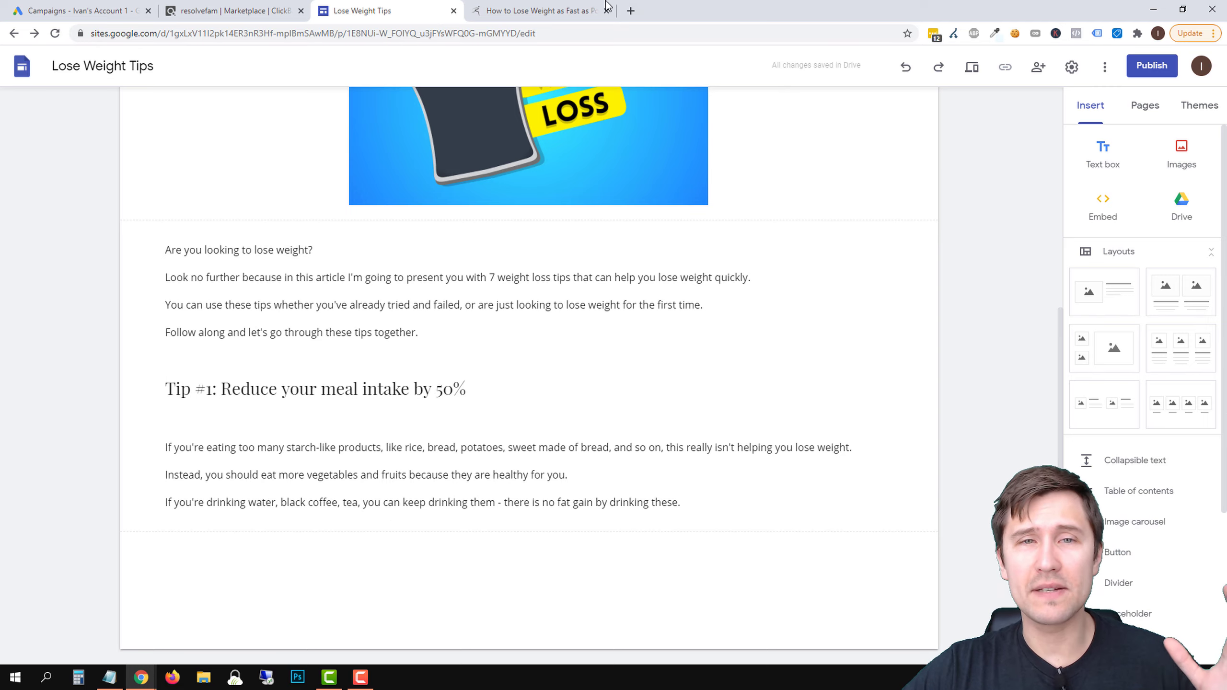
pyautogui.click(560, 9)
pyautogui.scroll(-4, 535, 401)
pyautogui.click(458, 4)
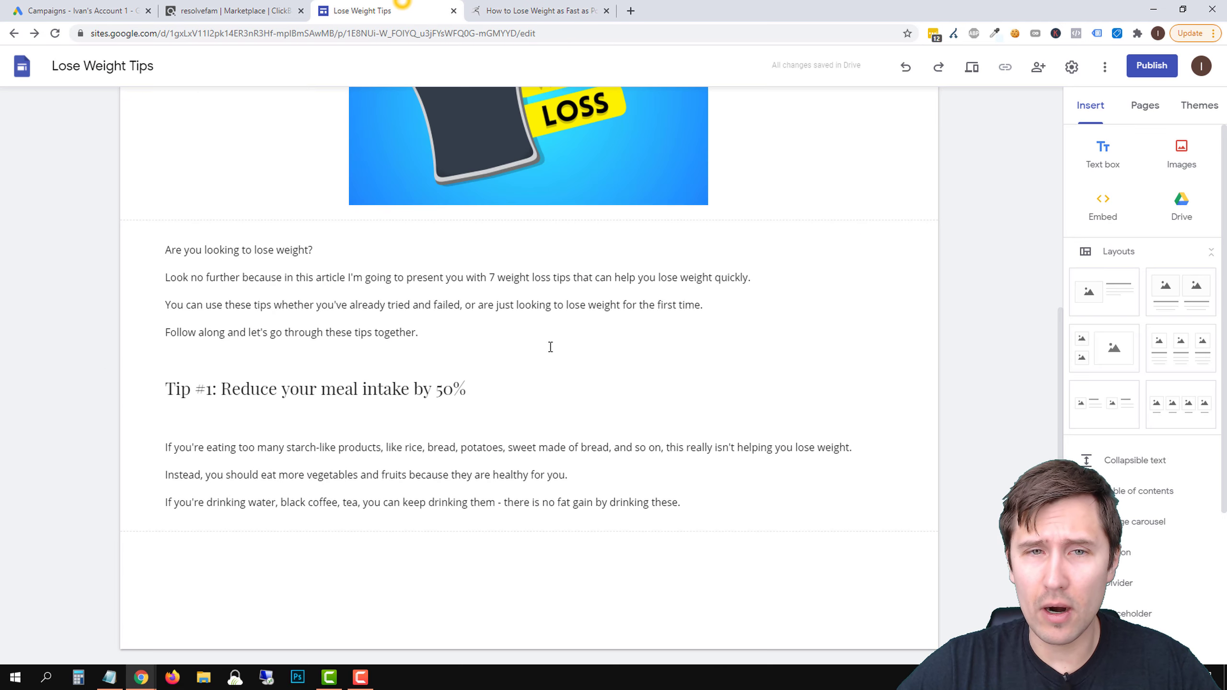
pyautogui.scroll(5, 541, 338)
pyautogui.scroll(-6, 558, 385)
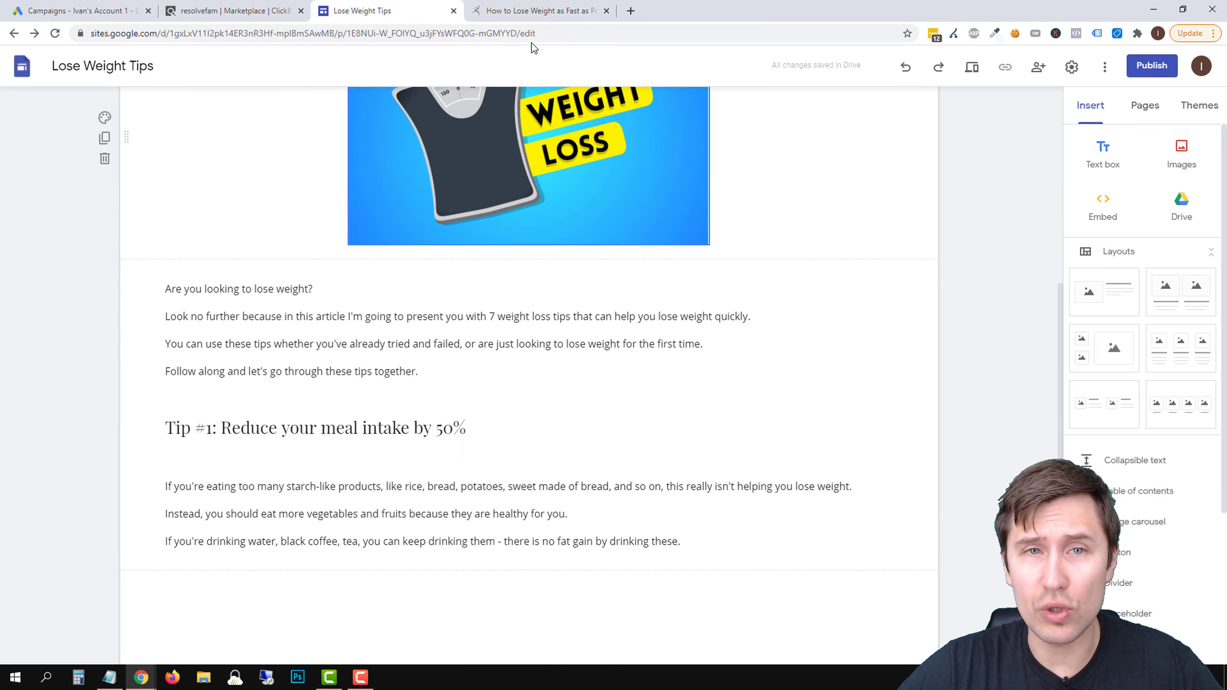
pyautogui.click(531, 11)
pyautogui.scroll(8, 453, 272)
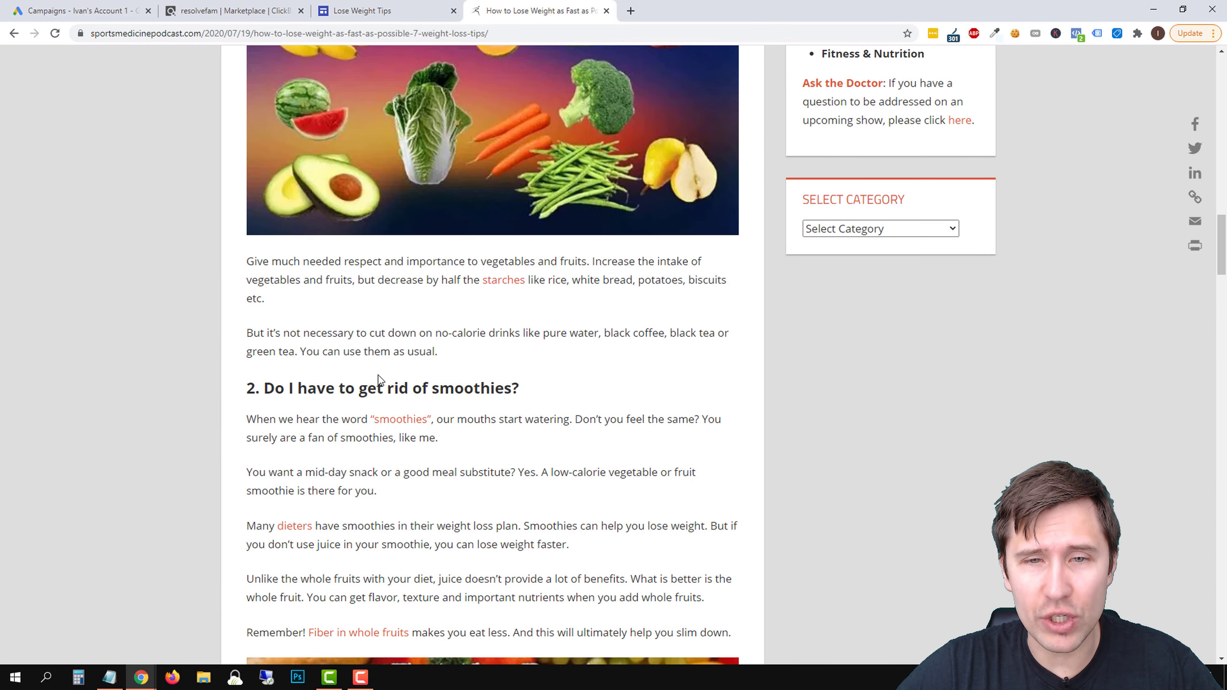
pyautogui.scroll(-6, 545, 525)
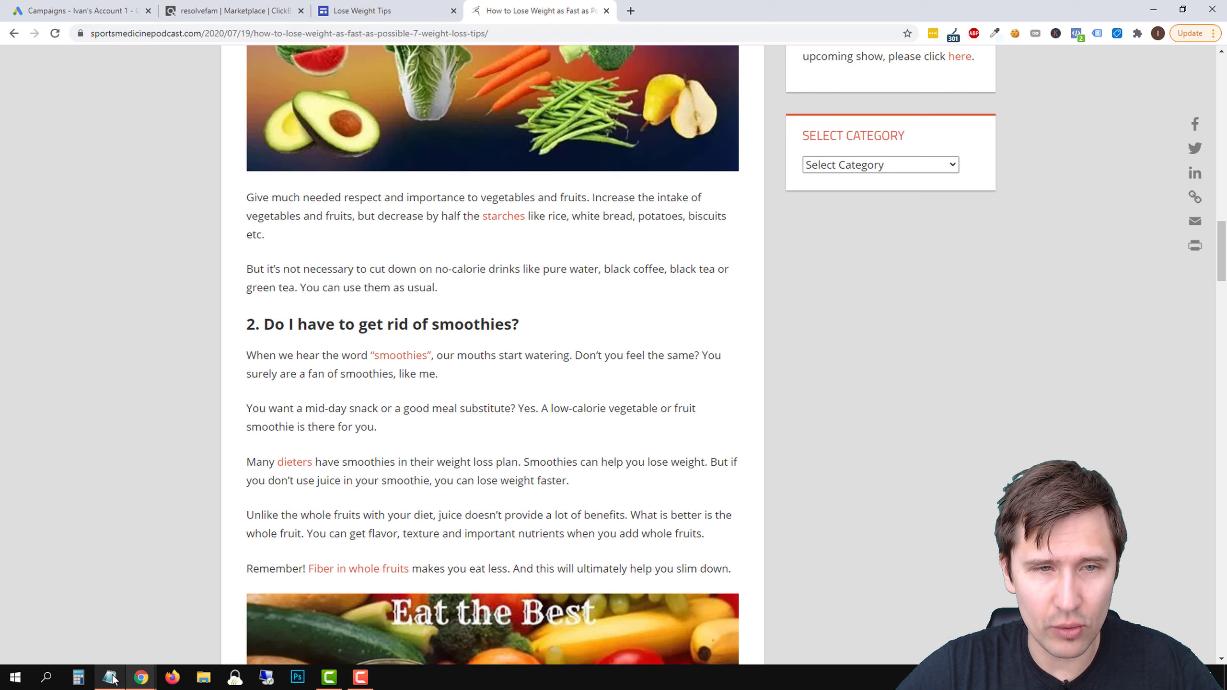
pyautogui.scroll(-1, 463, 399)
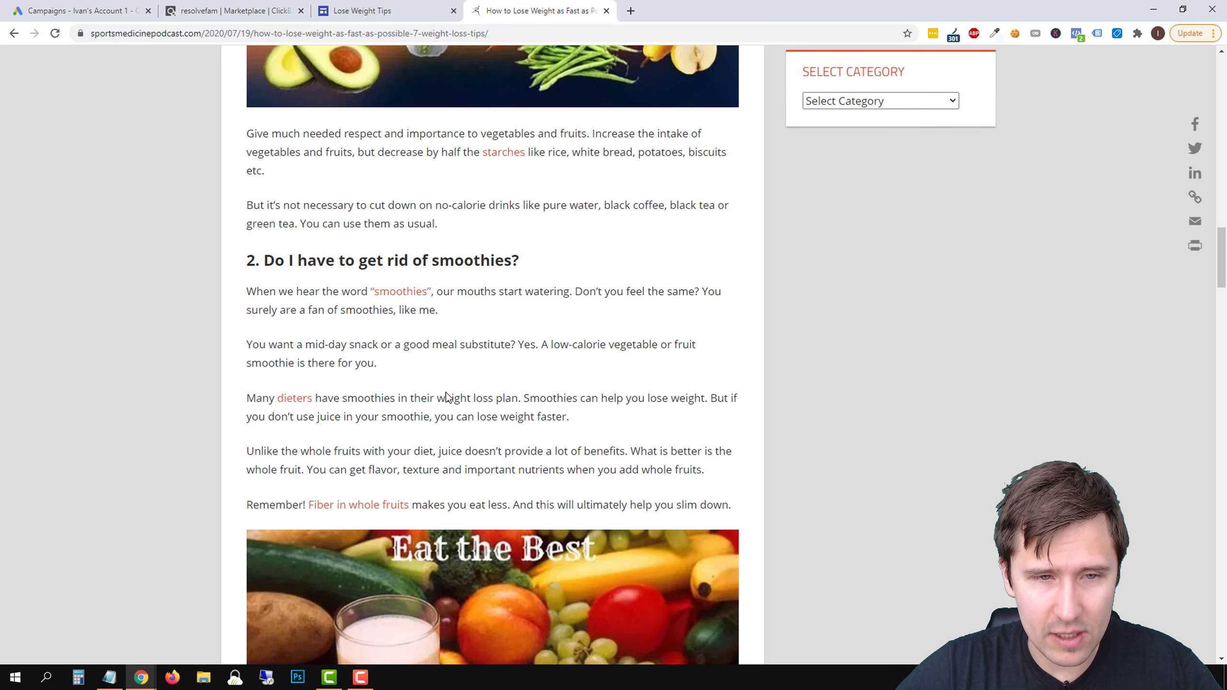
pyautogui.scroll(-1, 446, 397)
pyautogui.scroll(-3, 520, 294)
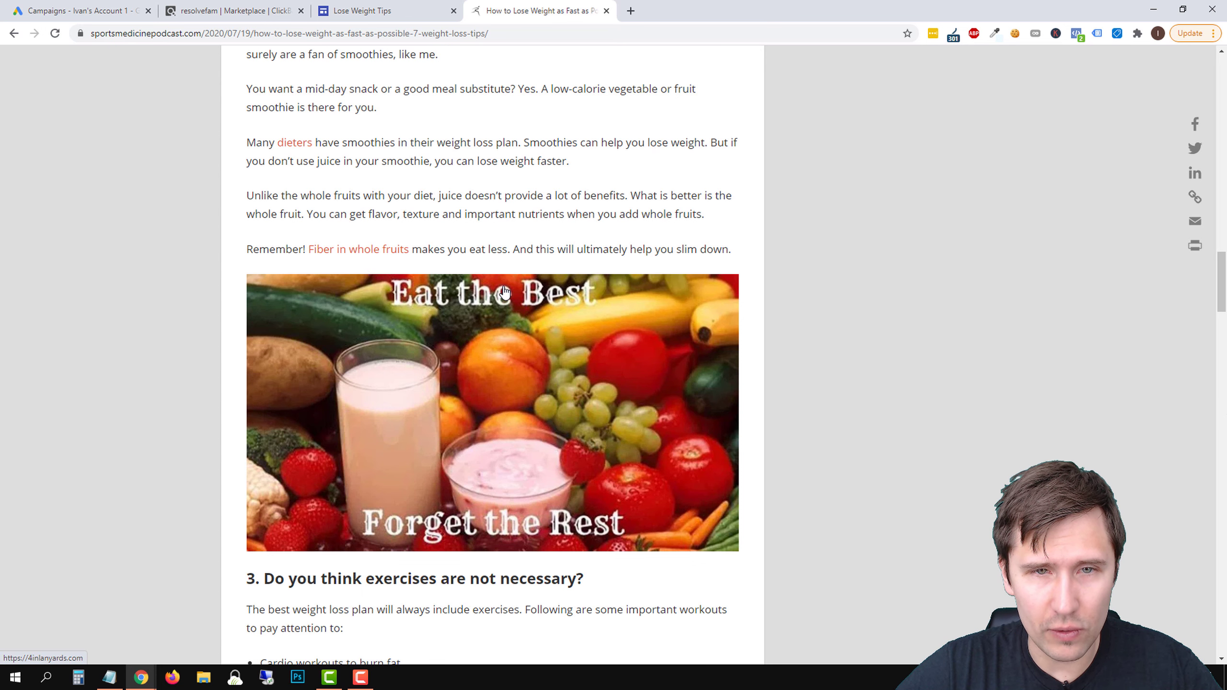
pyautogui.scroll(3, 505, 292)
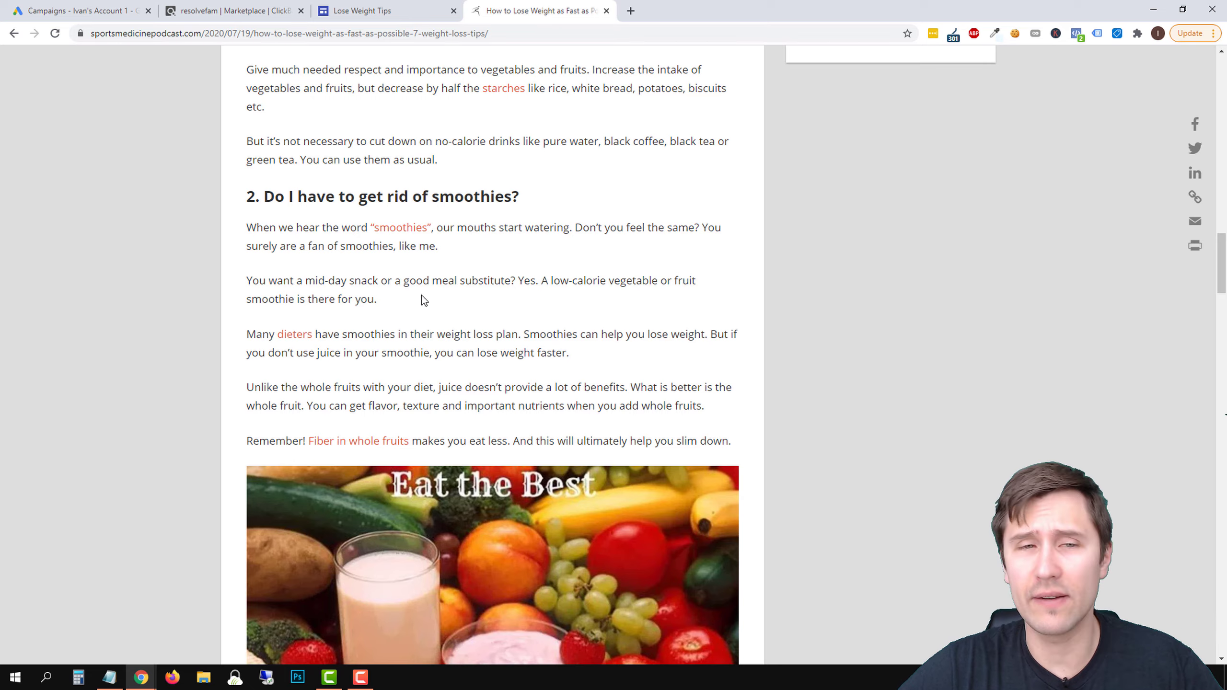
pyautogui.scroll(3, 422, 295)
# Return to the Lose Weight Tips site and add the line "Don't want to give away your favorite foods?" after the Tip #1 text
pyautogui.click(357, 9)
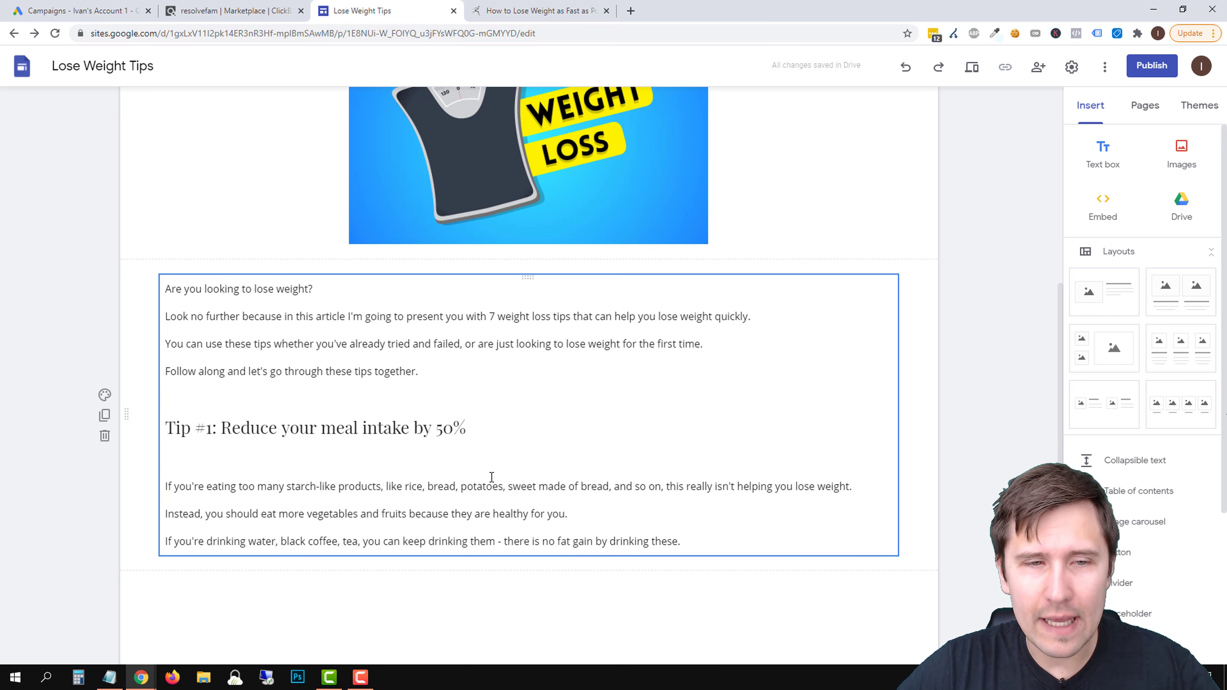
pyautogui.scroll(-1, 491, 477)
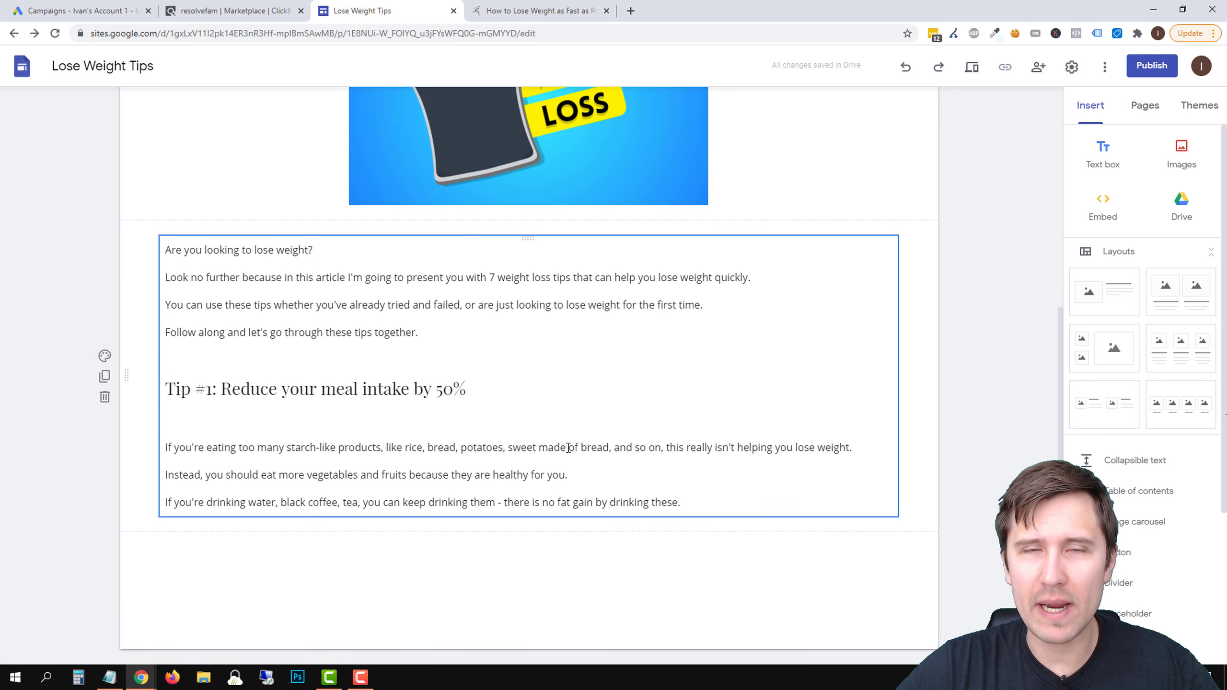
pyautogui.click(694, 501)
pyautogui.press('Return')
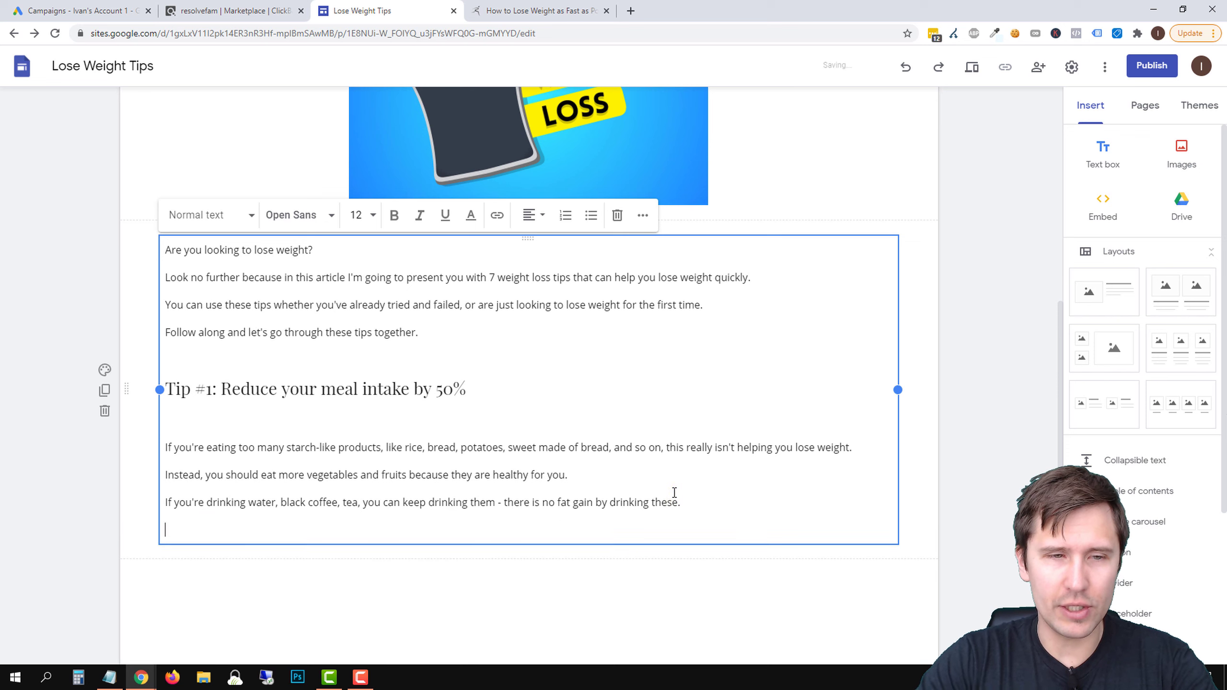
pyautogui.write("Don't want to")
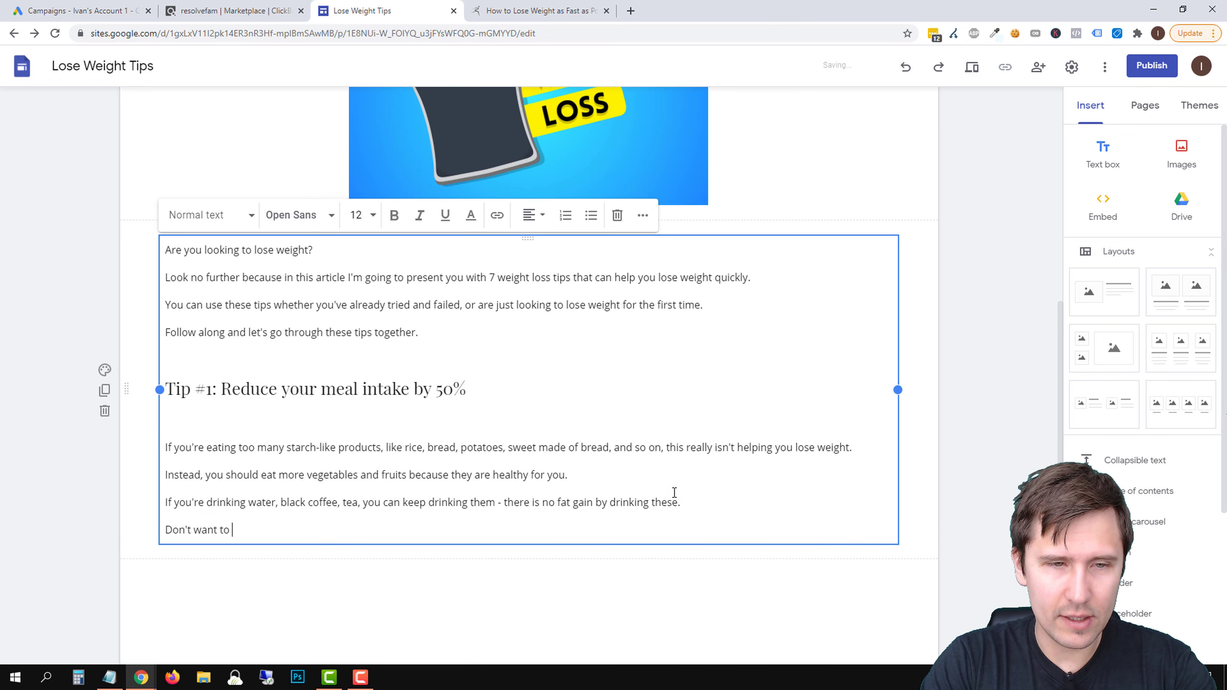
pyautogui.write(' give away')
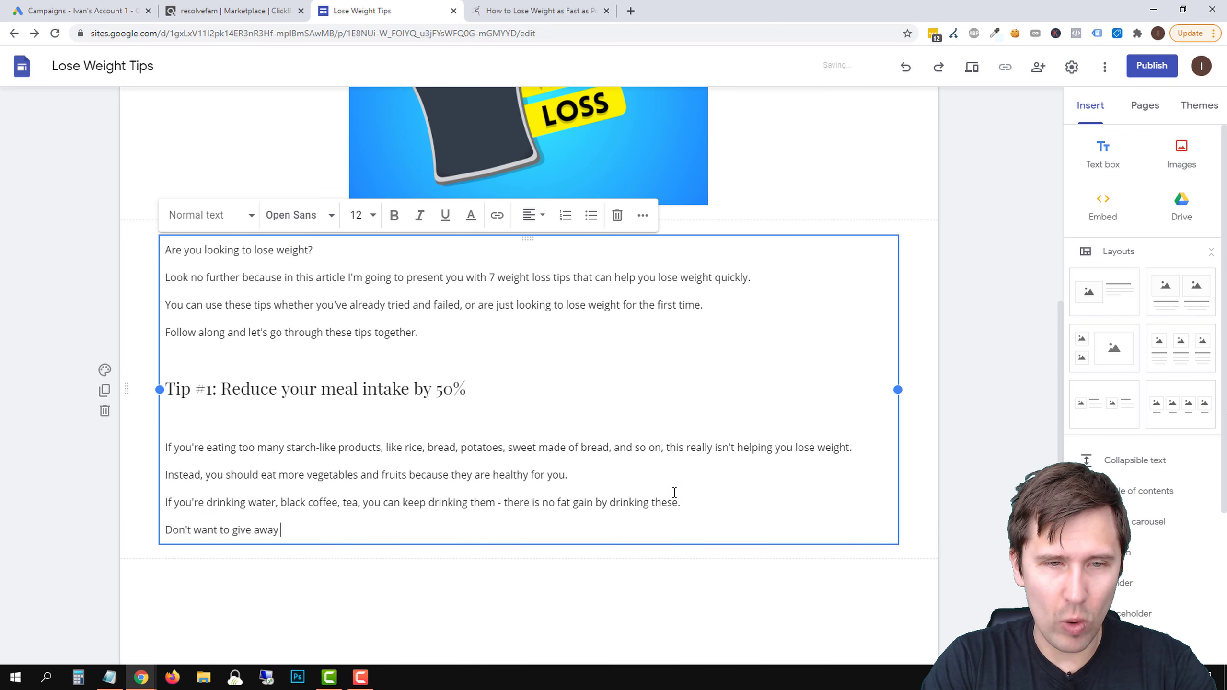
pyautogui.write(' your favorite foods?')
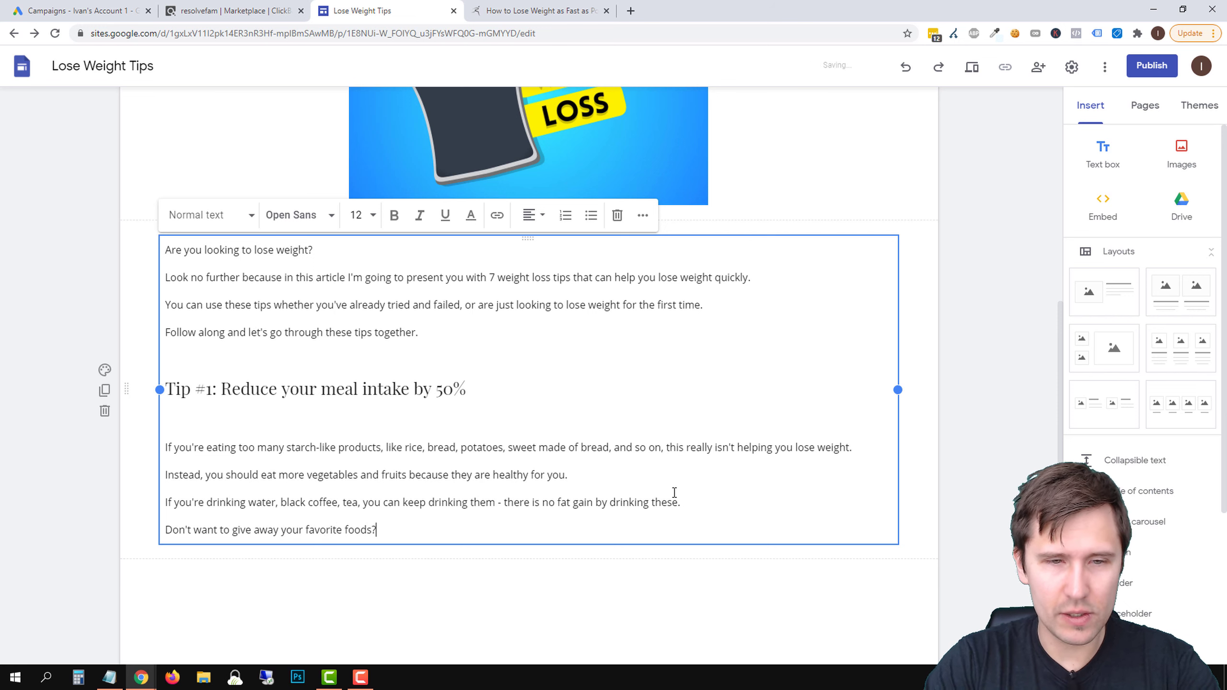
# Replace "give away" with "stop eating" in the question about favorite foods
pyautogui.doubleClick(236, 527)
pyautogui.doubleClick(265, 529)
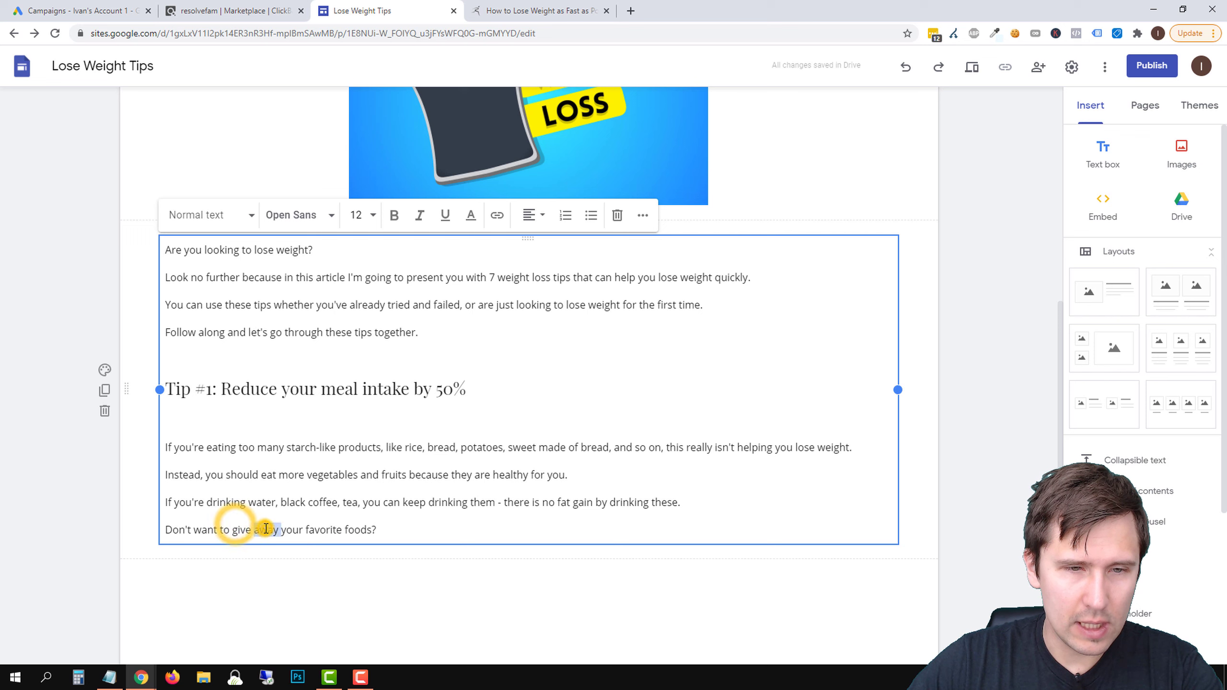
pyautogui.write('stop ')
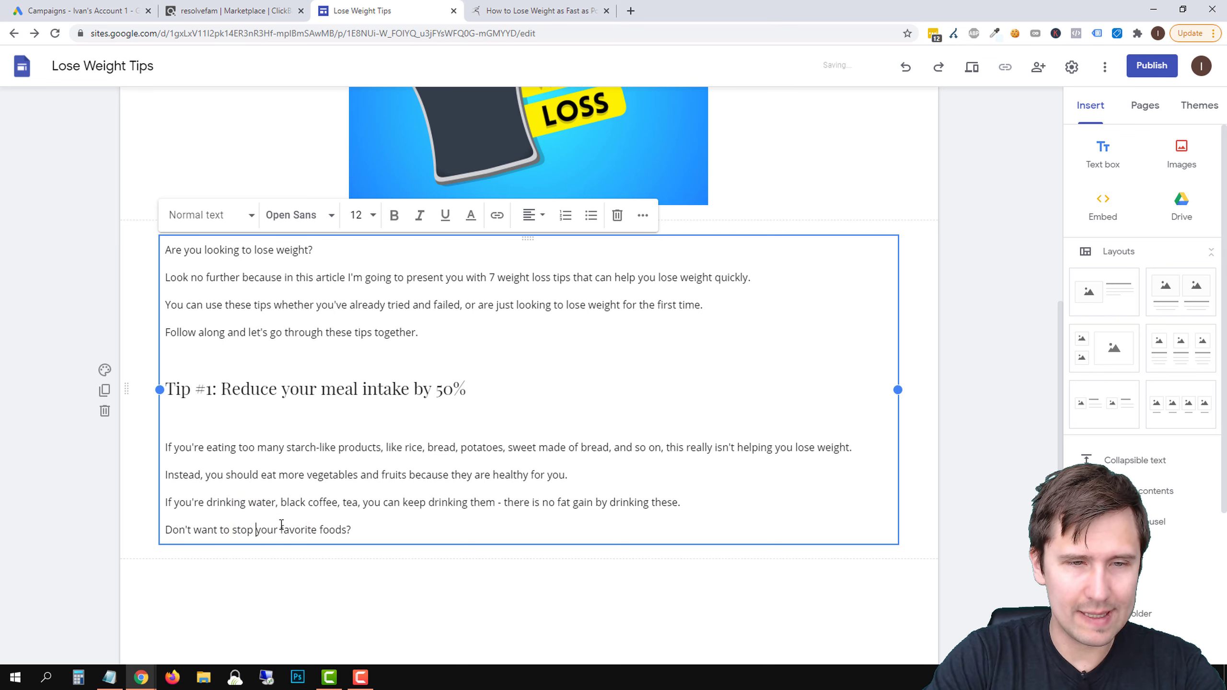
pyautogui.write('eating your')
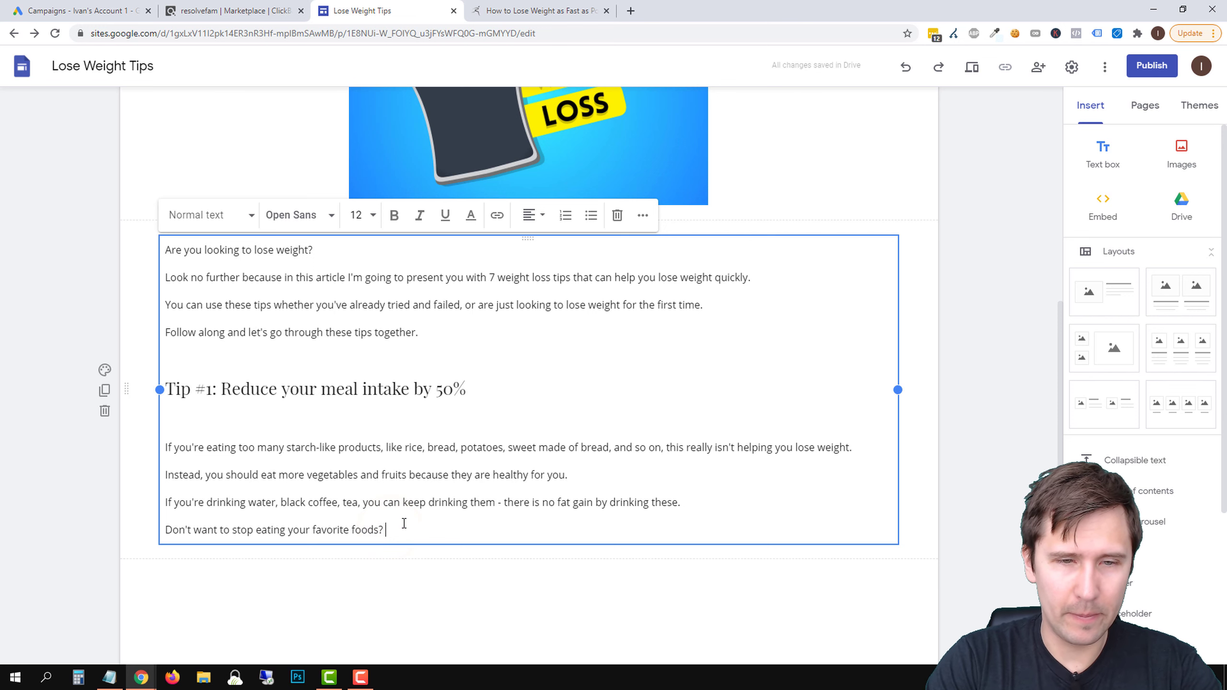
pyautogui.write(' favorite foods? Take a look a')
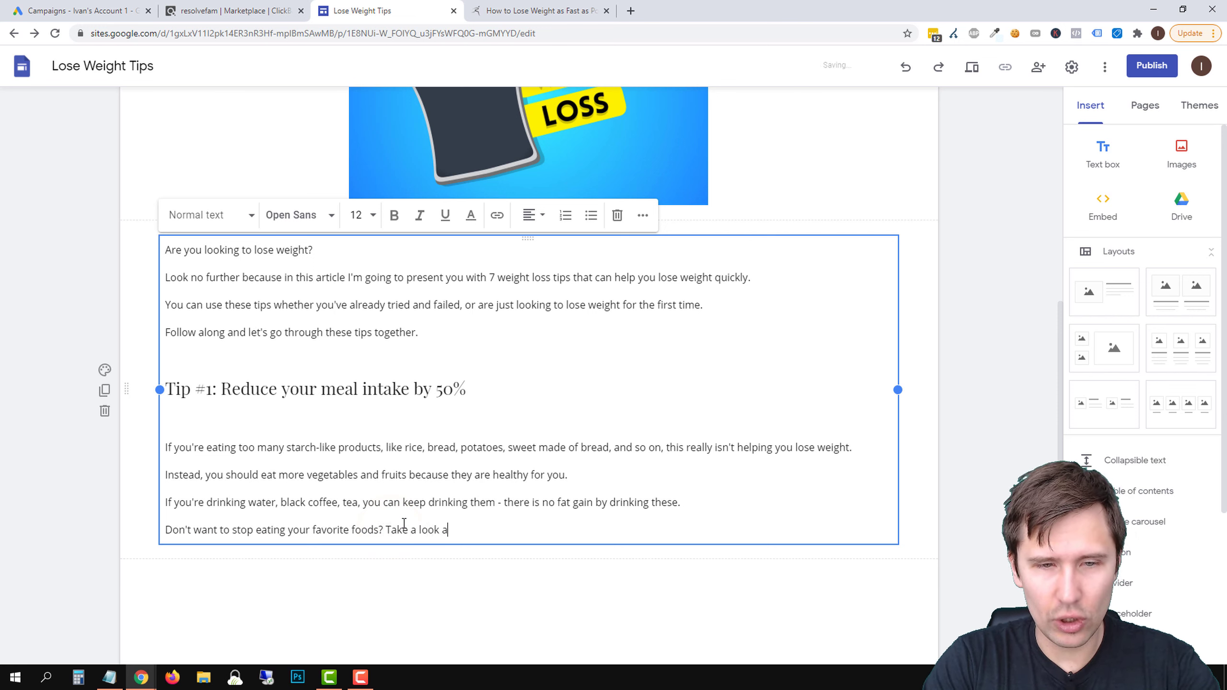
pyautogui.write('t this alter')
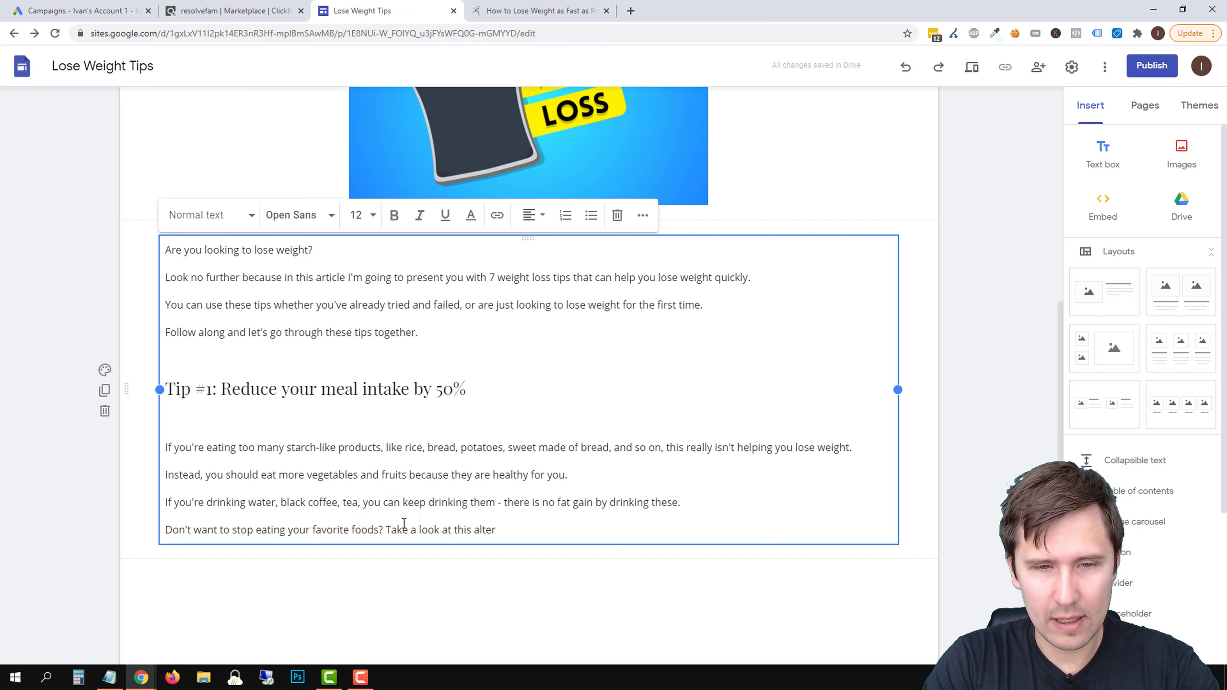
pyautogui.write('native that can help you lose weight quickly.')
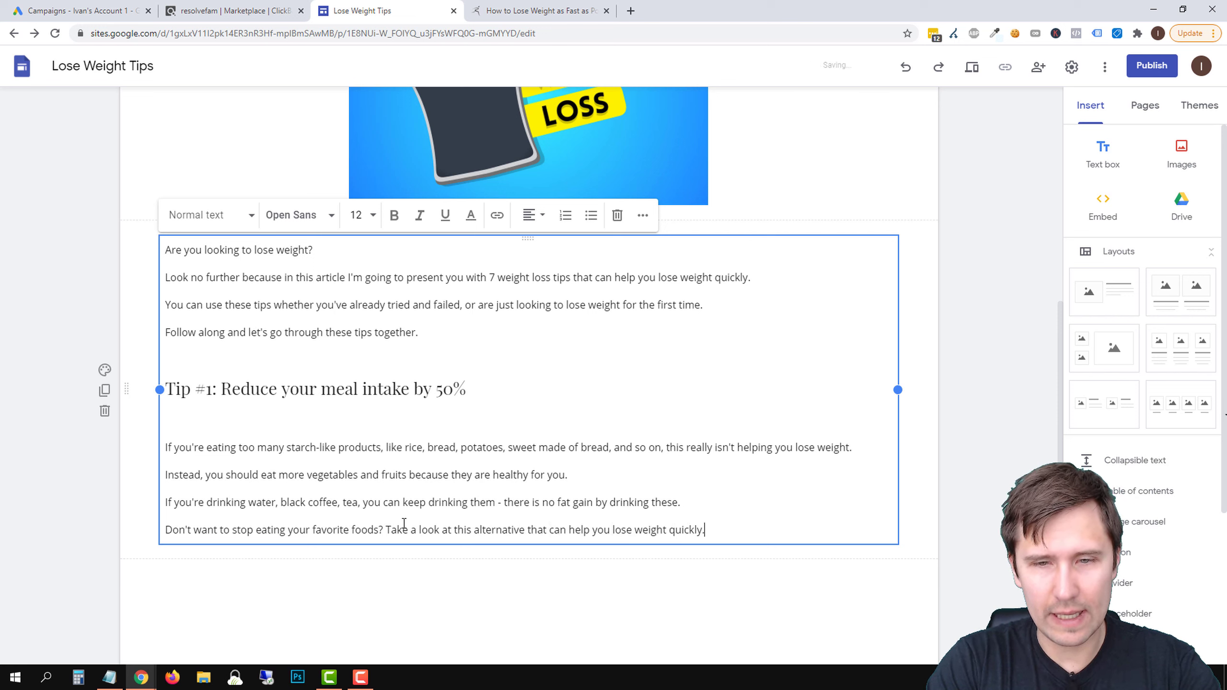
# Check the closing line on the site against the weight loss offers in the ClickBank marketplace
pyautogui.click(220, 10)
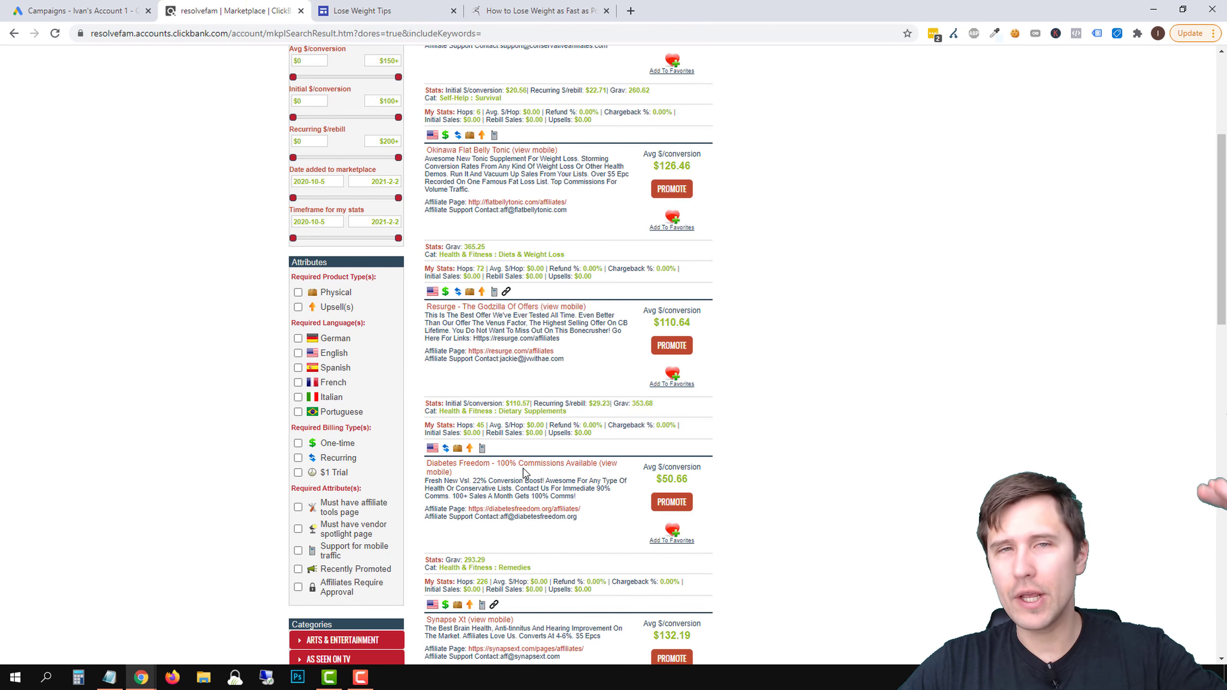
pyautogui.click(357, 6)
pyautogui.scroll(-1, 475, 483)
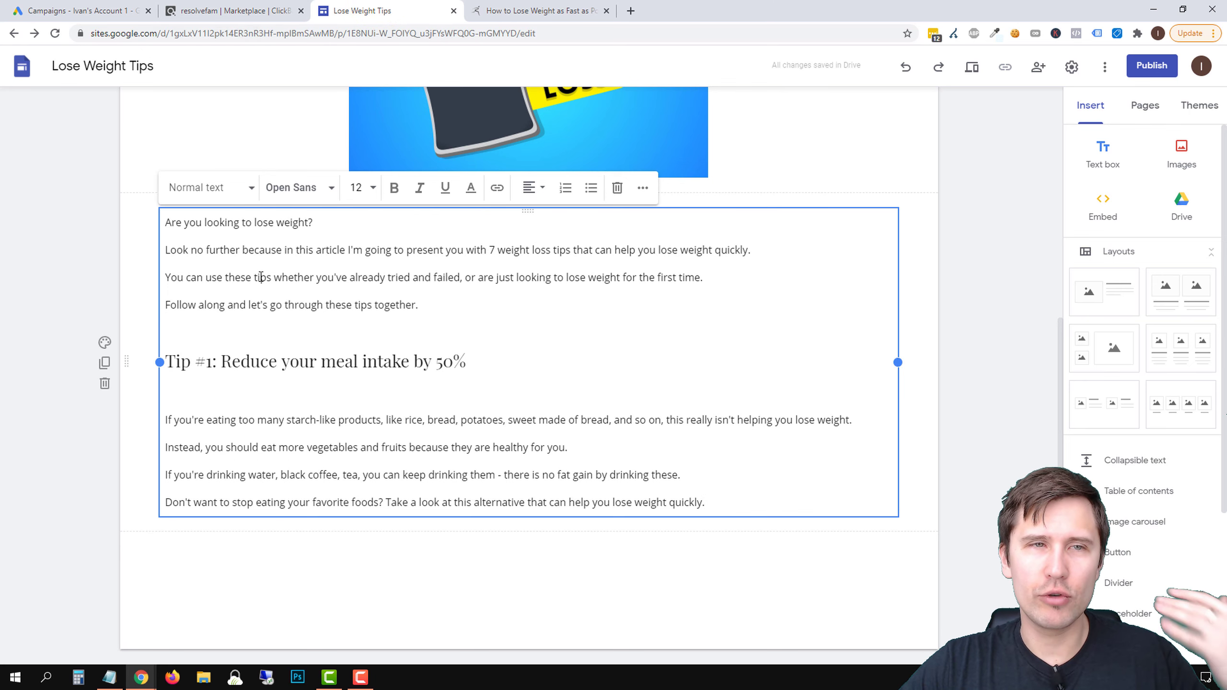
pyautogui.click(217, 7)
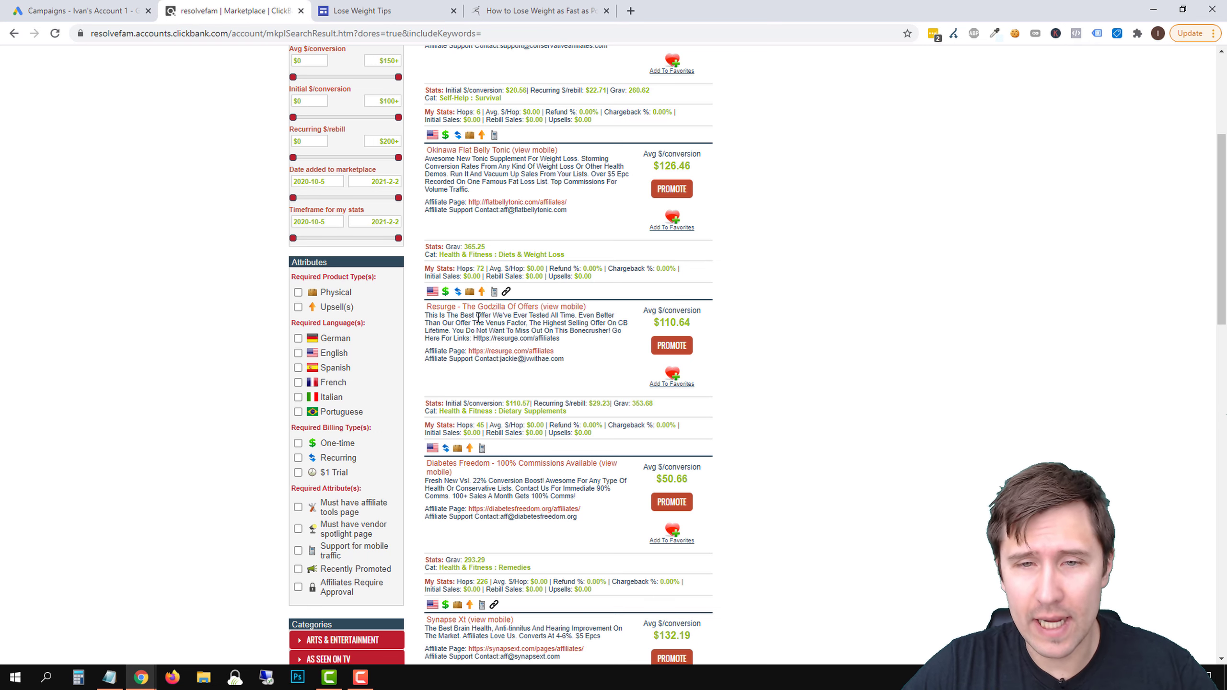
# Generate the HopLink for the Resurge weight loss offer with the tracking ID left blank, and copy it
pyautogui.click(671, 347)
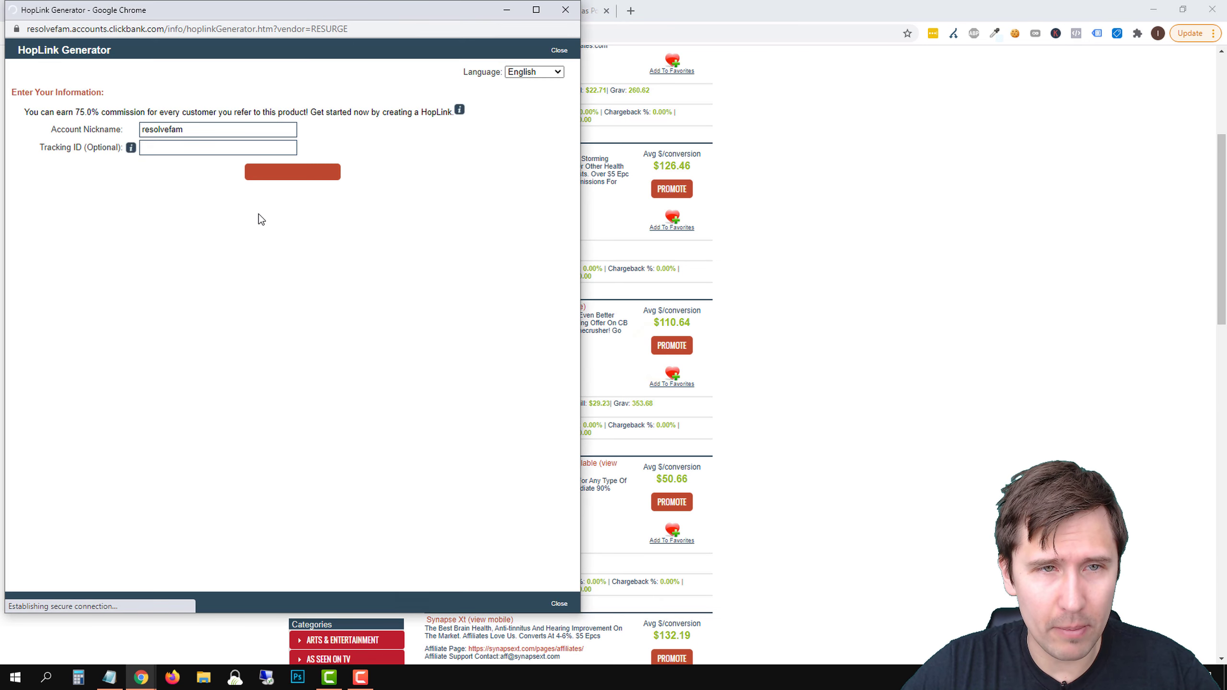
pyautogui.click(291, 179)
pyautogui.click(521, 265)
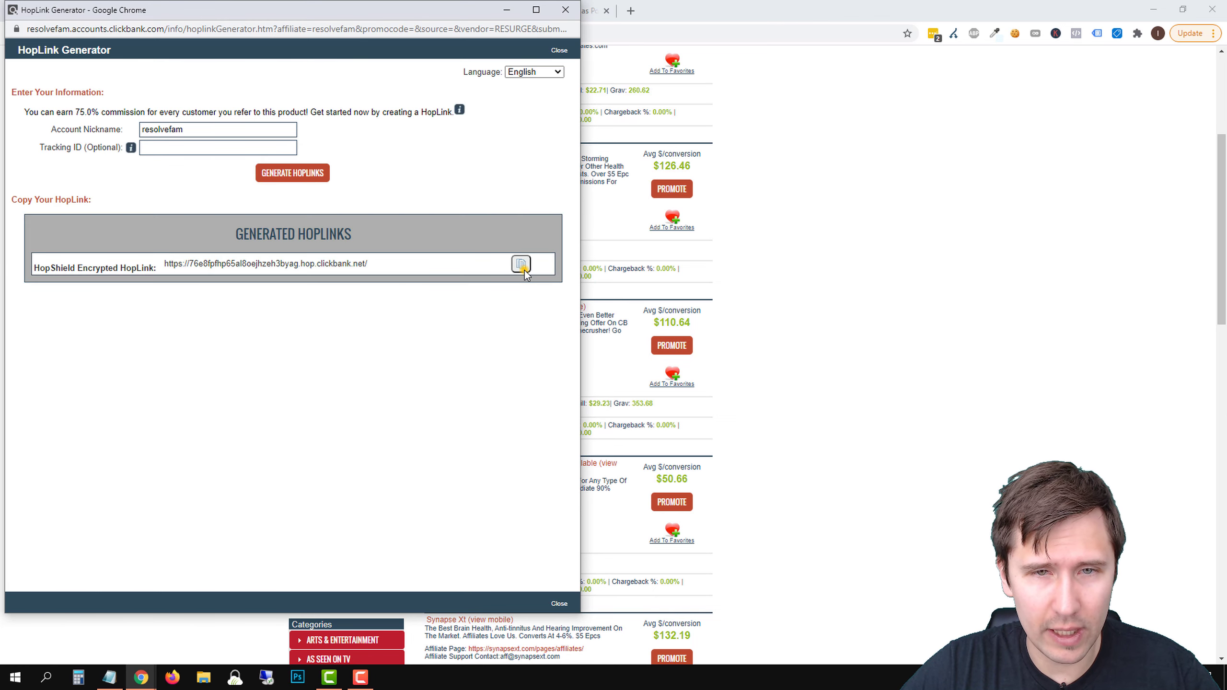
pyautogui.click(759, 273)
# Return to the Lose Weight Tips site and link "Take a look at this alternative" to the copied HopLink
pyautogui.click(375, 11)
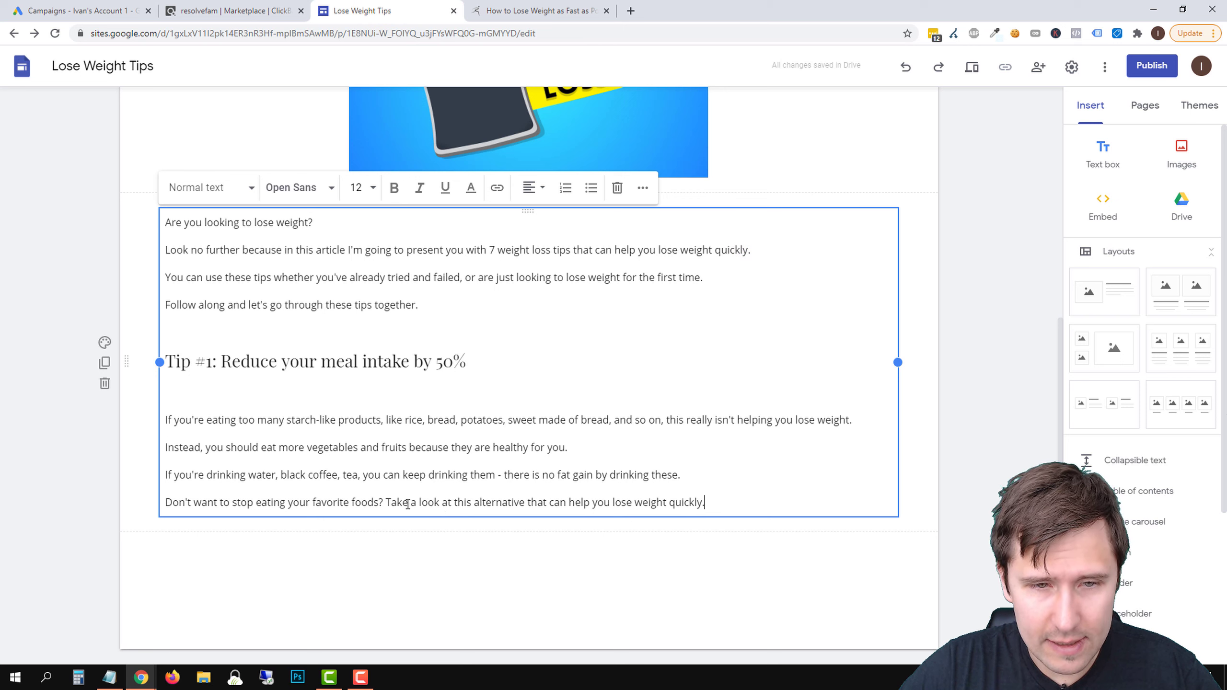
pyautogui.moveTo(387, 504); pyautogui.dragTo(524, 511)
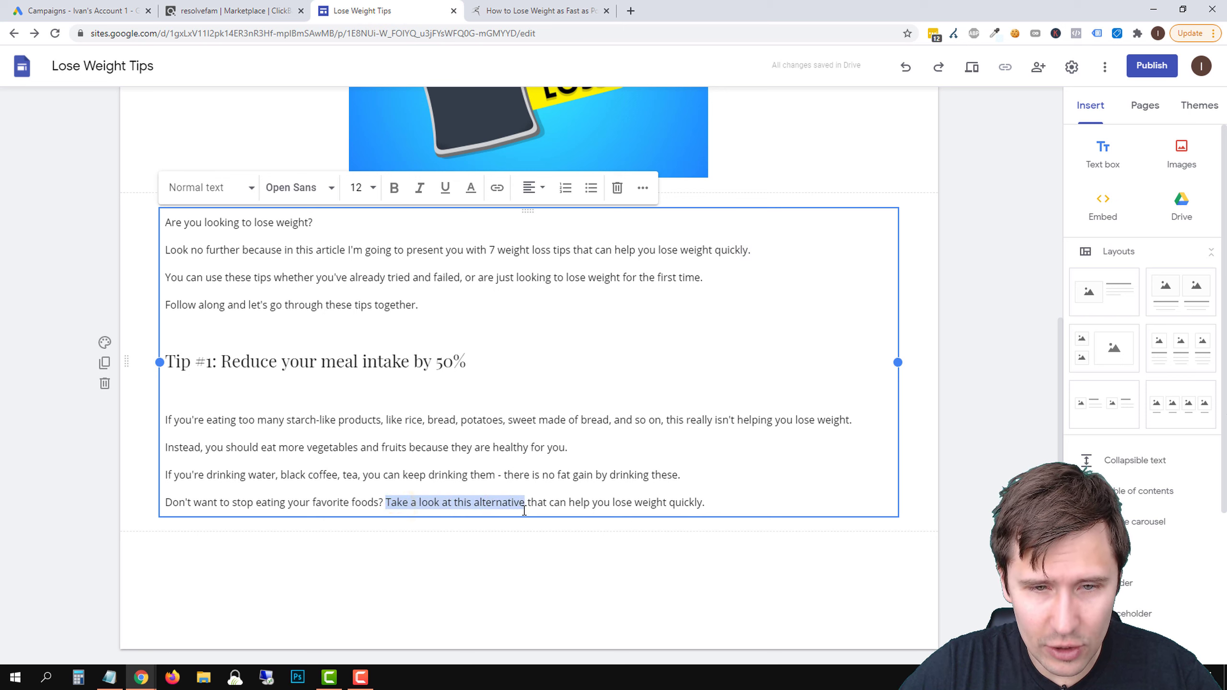
pyautogui.click(498, 190)
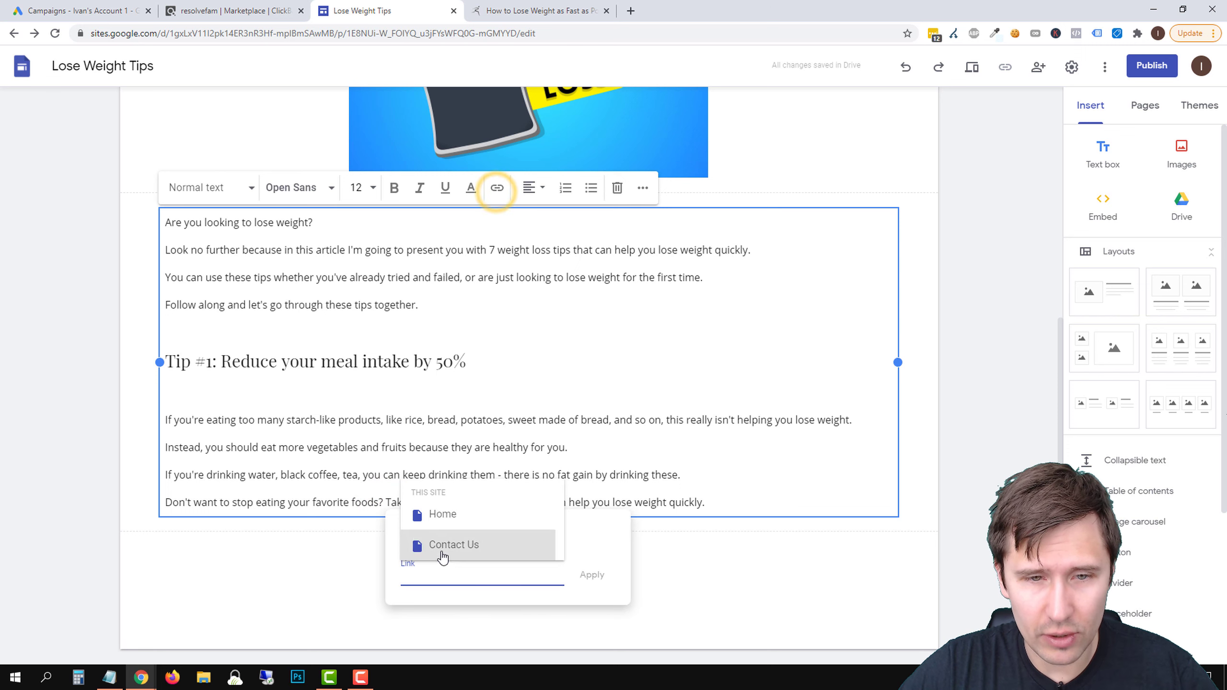
pyautogui.rightClick(429, 575)
pyautogui.click(469, 434)
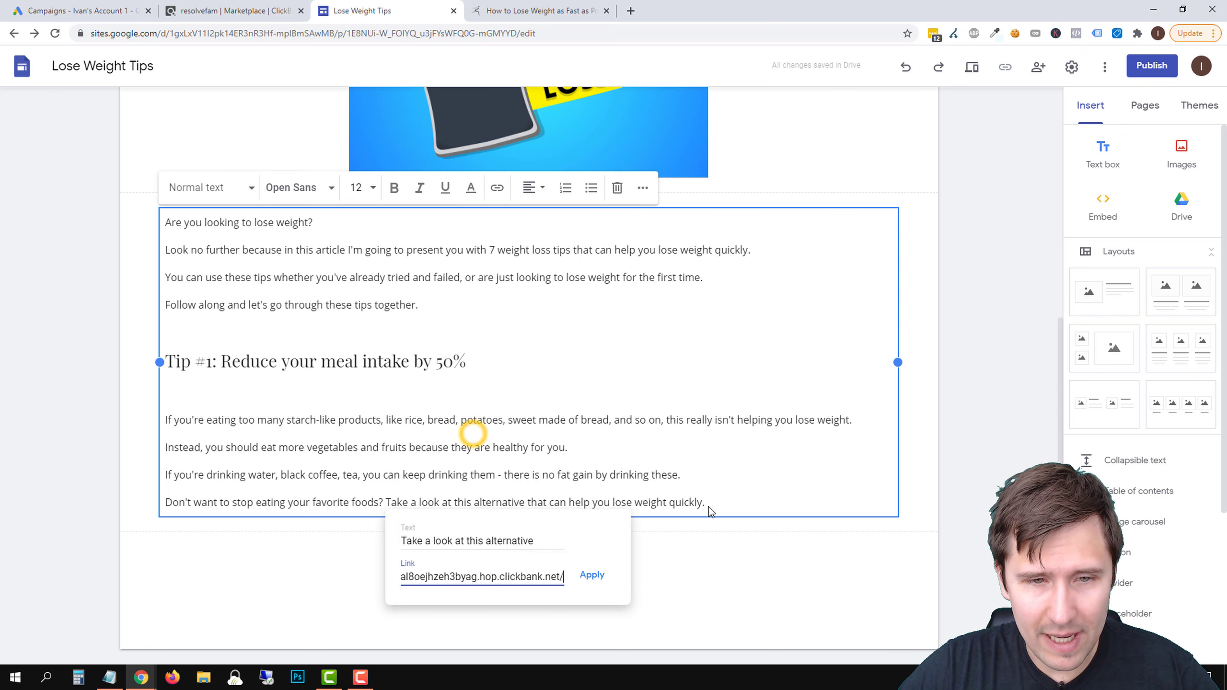
pyautogui.click(589, 576)
pyautogui.click(677, 448)
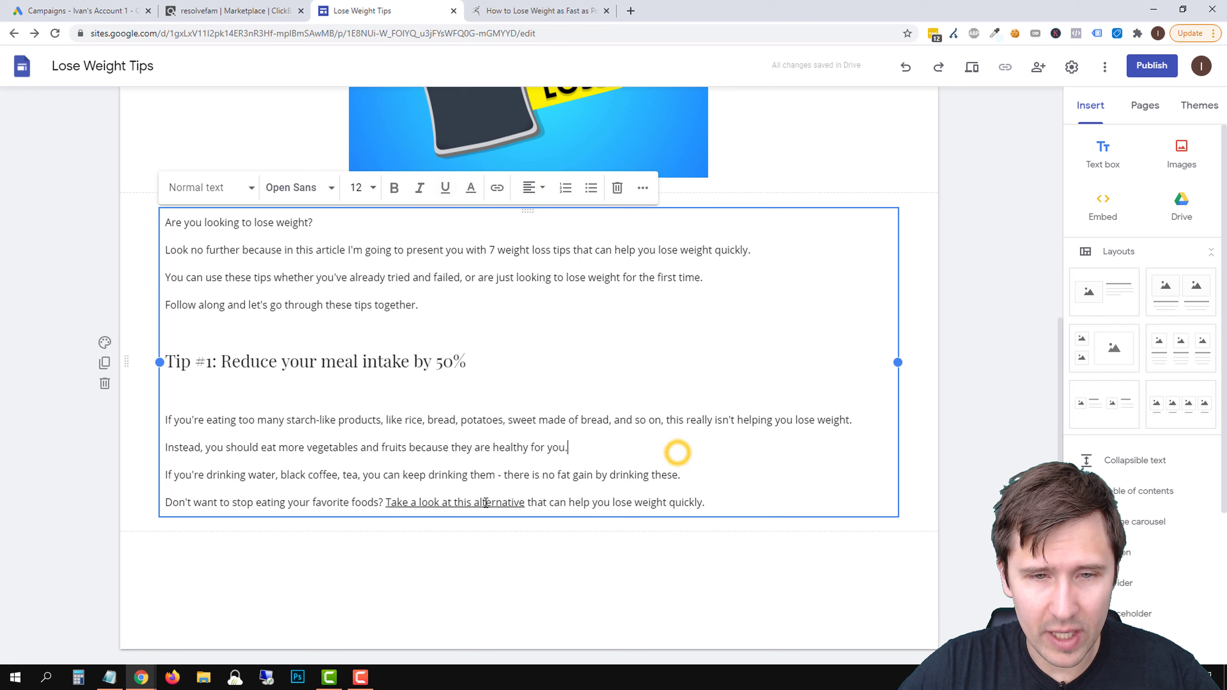
# Colour the "Take a look at this alternative" link blue #0000ff
pyautogui.moveTo(524, 502); pyautogui.dragTo(385, 503)
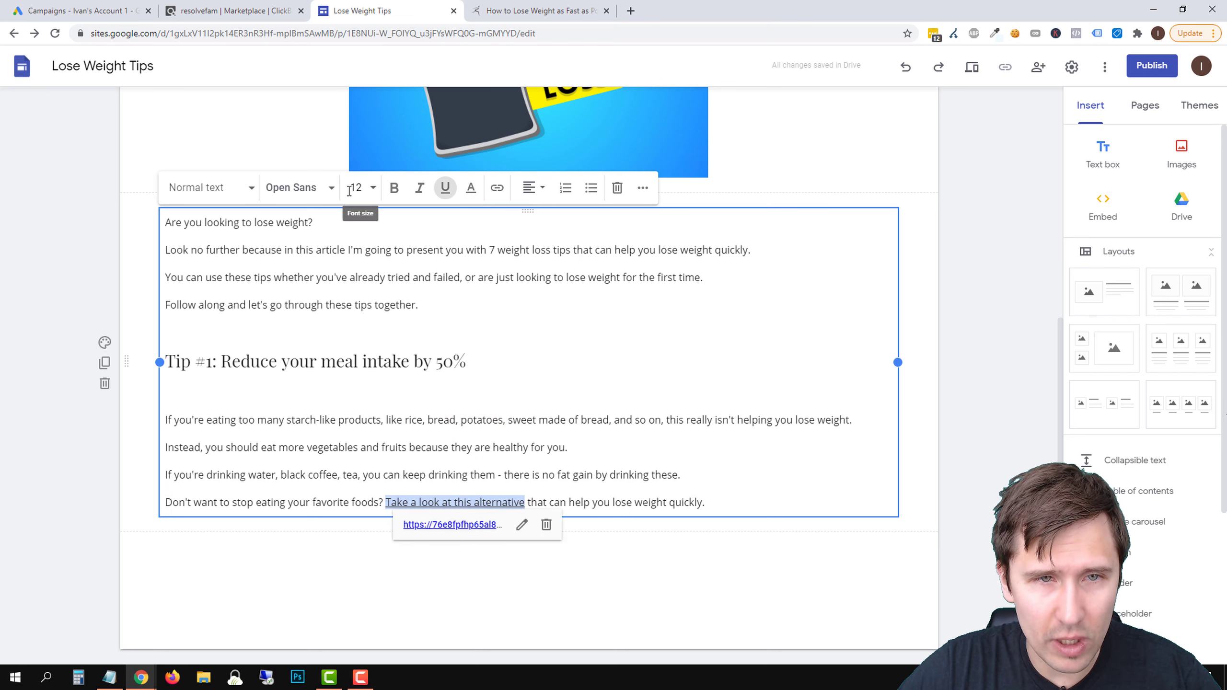
pyautogui.click(644, 190)
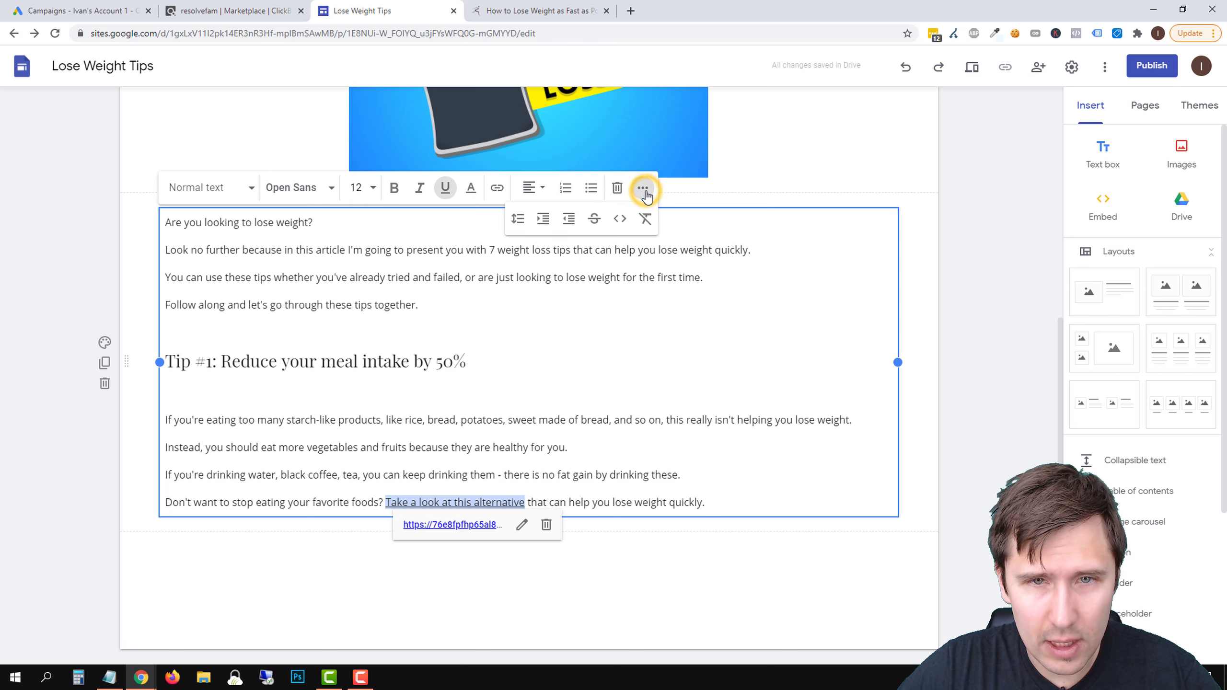
pyautogui.click(471, 189)
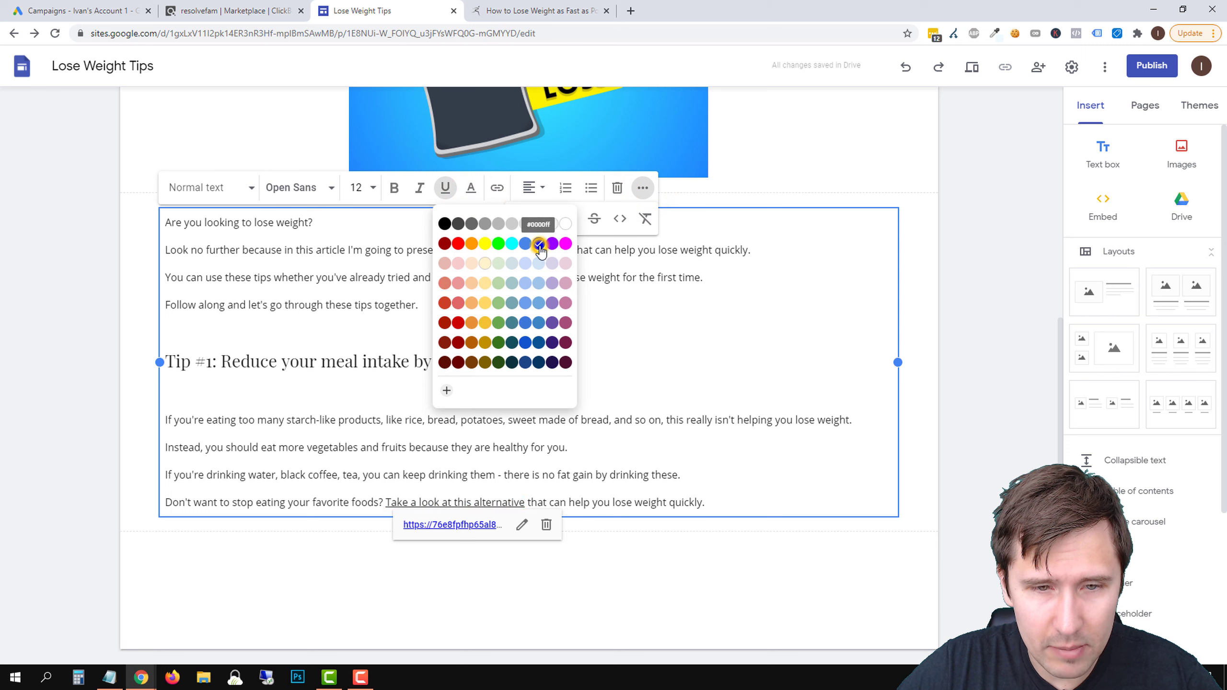
pyautogui.click(686, 420)
# Add the line "Go to the Resurge official website here." below the favorite foods line
pyautogui.click(731, 499)
pyautogui.press('Return')
pyautogui.write('Go to the Resurge official website here.')
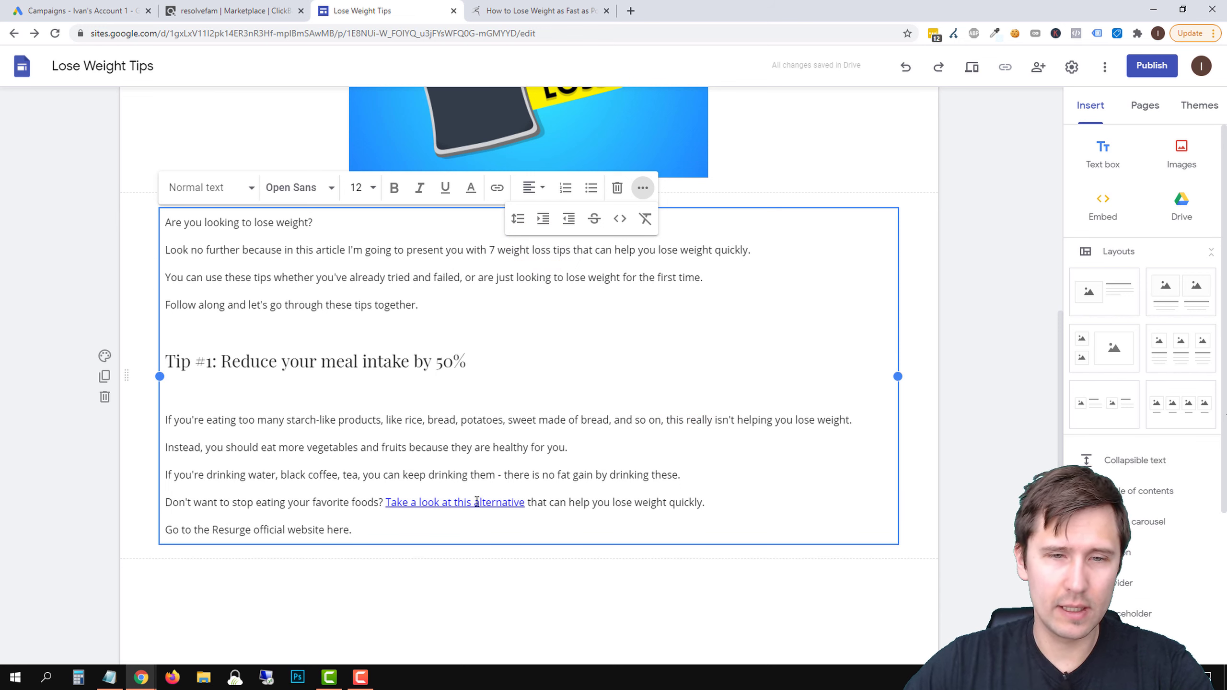
# Insert "(Resurge)" right after the "Take a look at this alternative" link
pyautogui.click(525, 503)
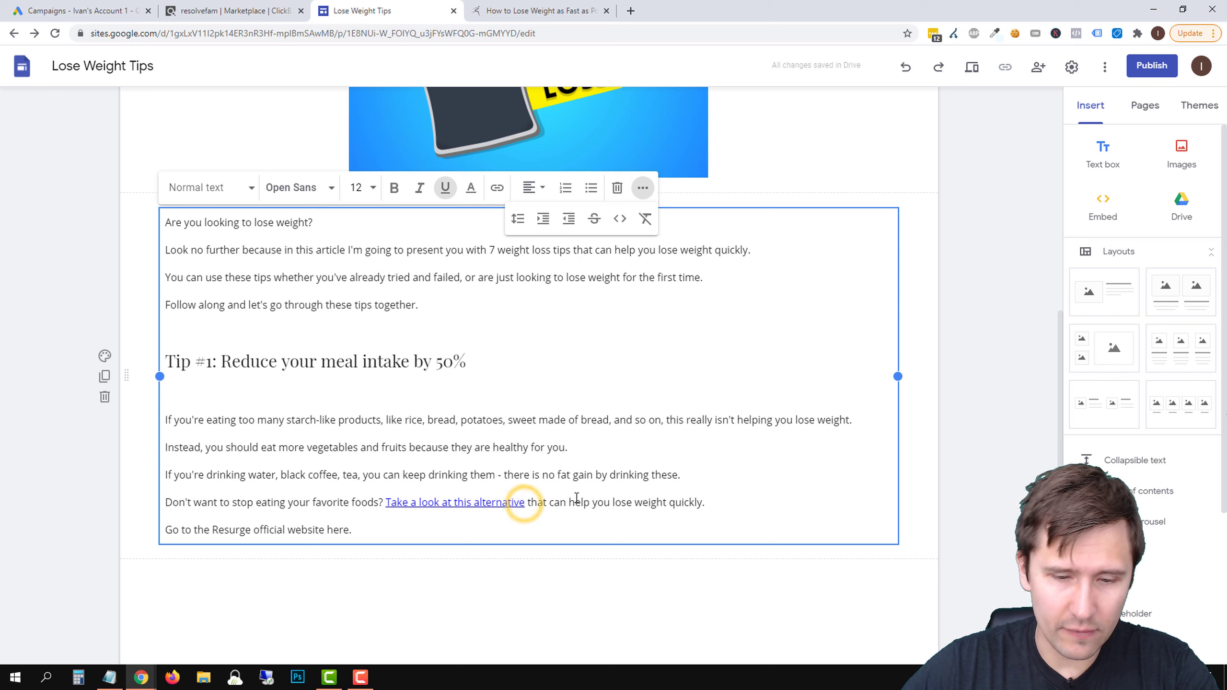
pyautogui.write('(Resurge)')
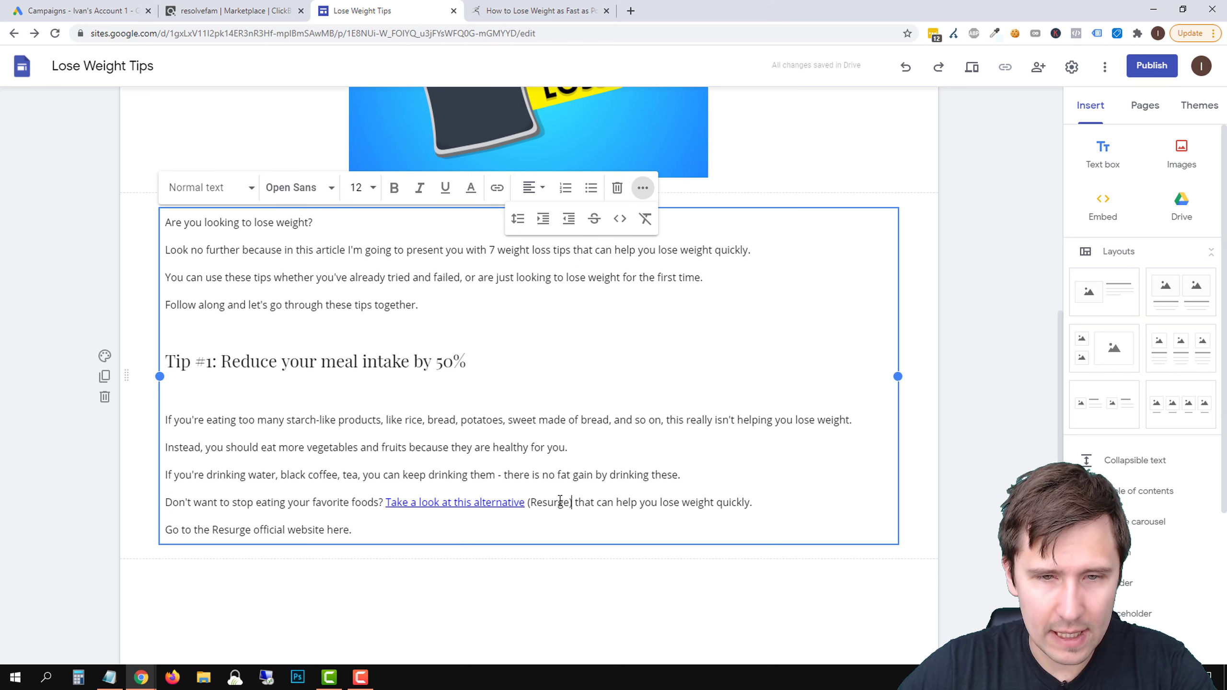
# Link the text "(Resurge)" to the copied HopLink as well
pyautogui.moveTo(574, 503); pyautogui.dragTo(526, 505)
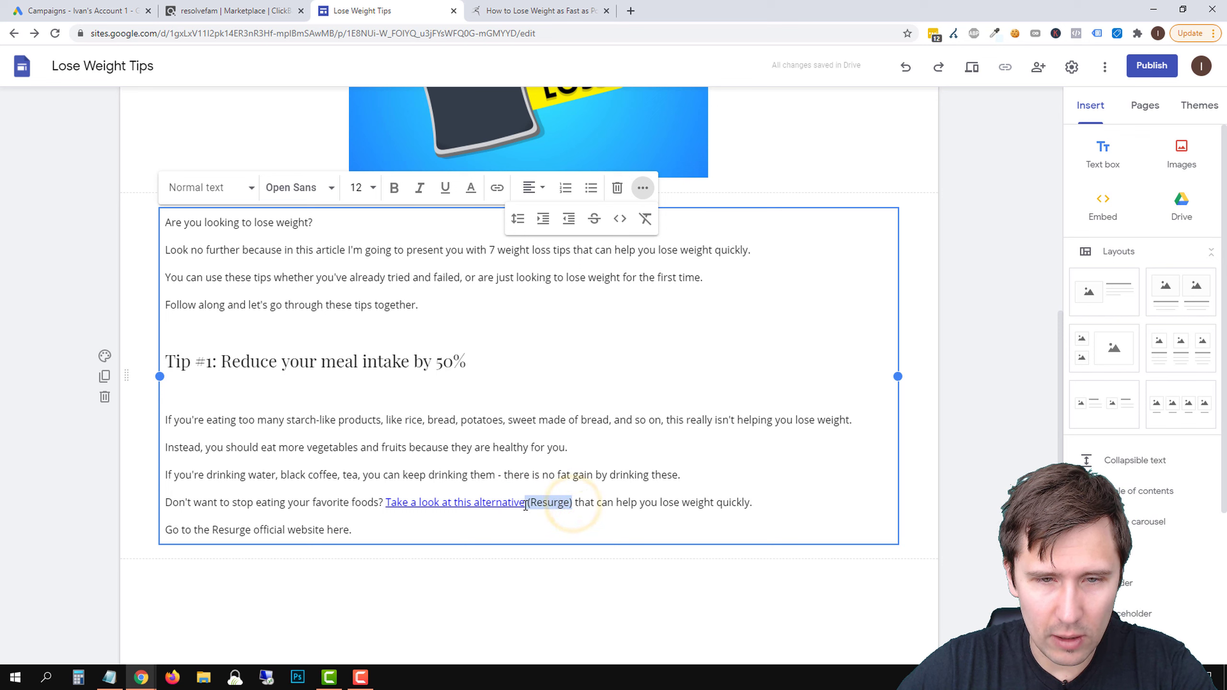
pyautogui.click(497, 188)
pyautogui.hotkey('ctrl', 'v')
pyautogui.click(778, 575)
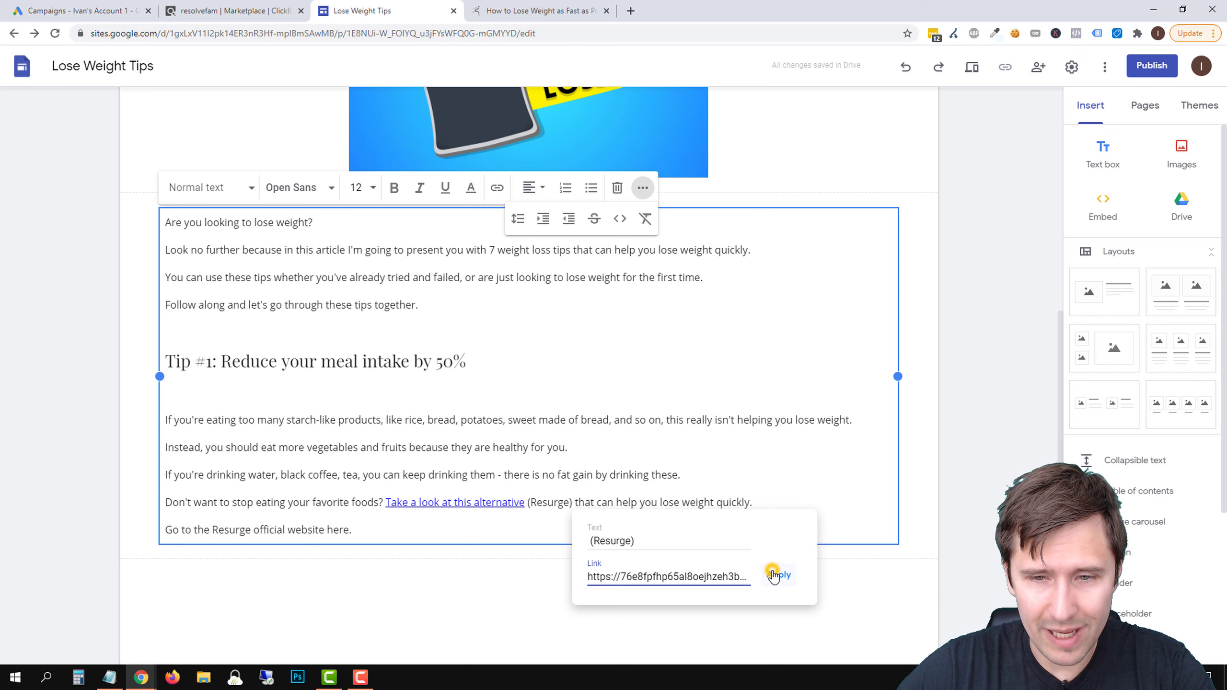
pyautogui.click(571, 504)
pyautogui.click(645, 448)
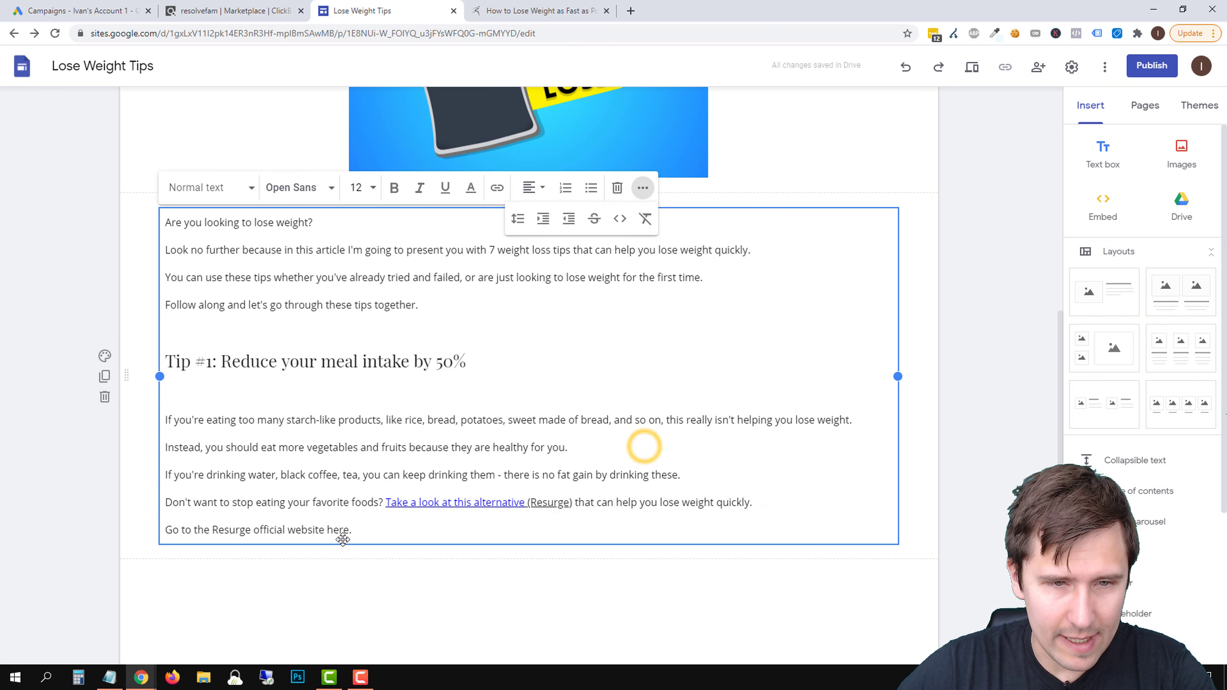
# Make the Resurge official website line bold and italic, and link it to the copied HopLink
pyautogui.moveTo(352, 531); pyautogui.dragTo(165, 530)
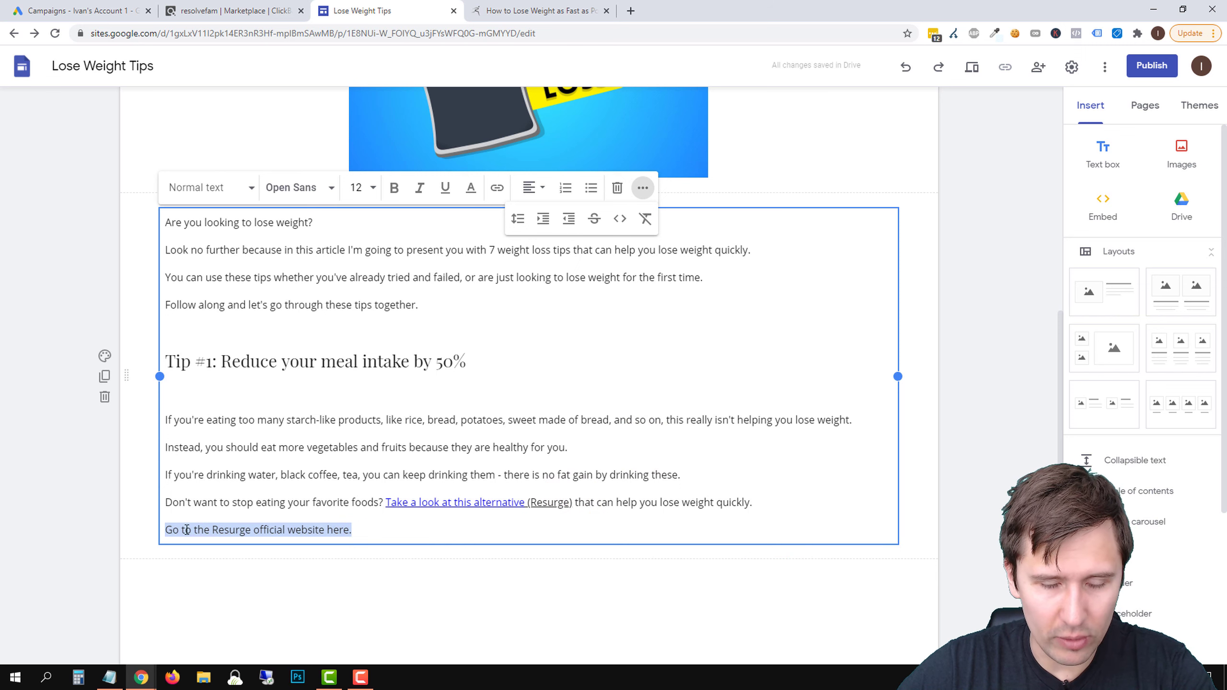
pyautogui.hotkey('ctrl', 'b')
pyautogui.click(427, 192)
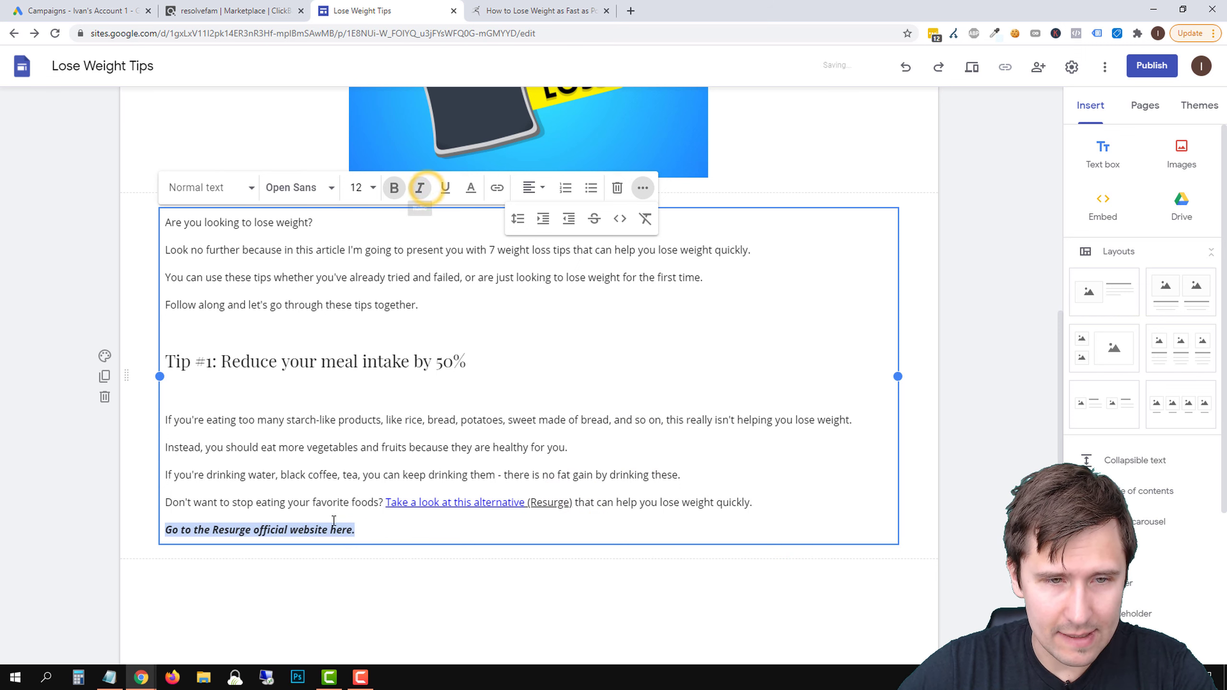
pyautogui.click(497, 188)
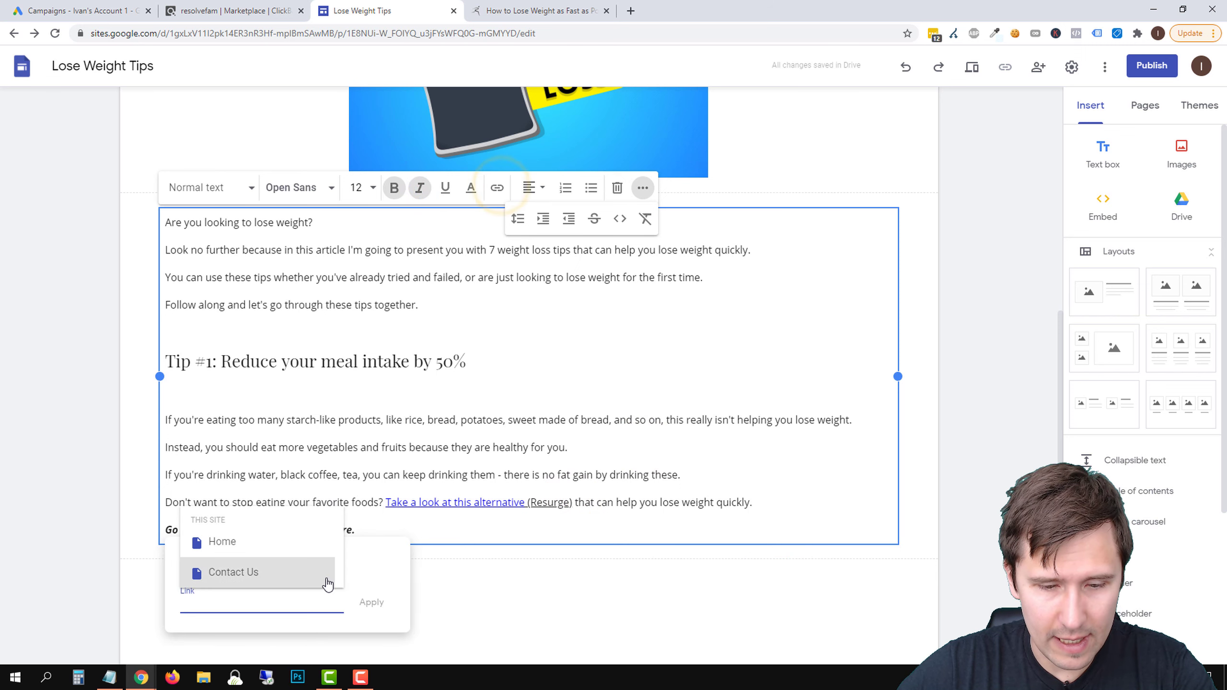
pyautogui.hotkey('ctrl', 'v')
pyautogui.click(373, 603)
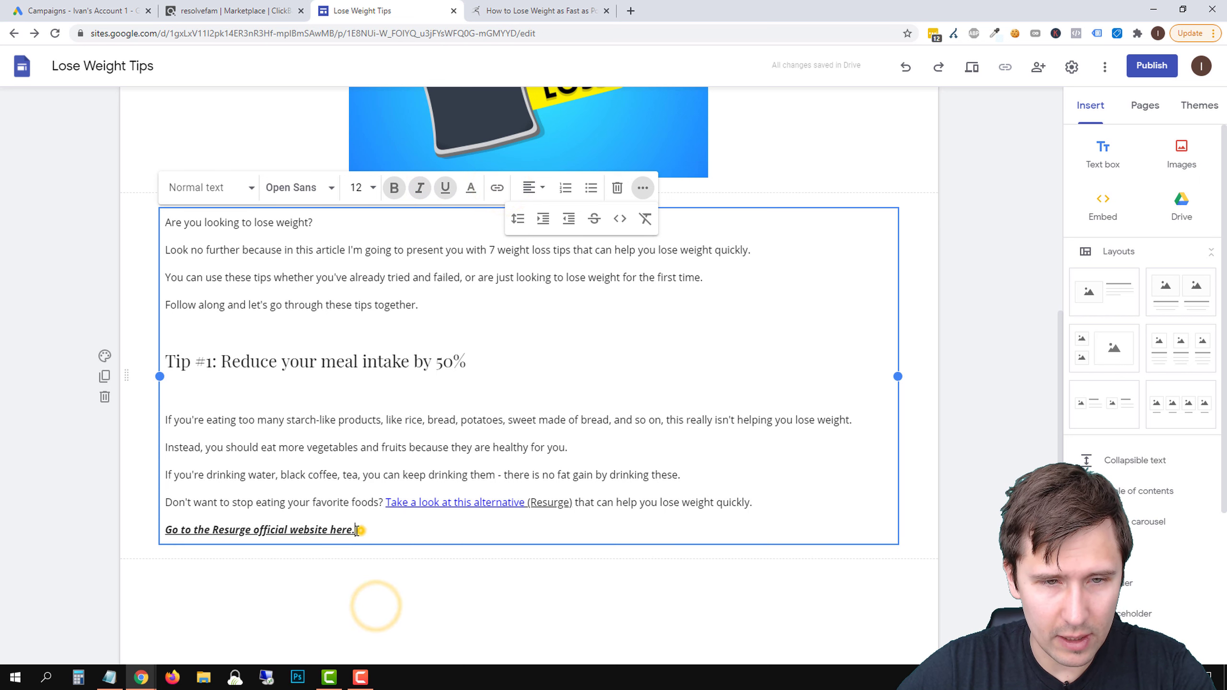
# Colour the Resurge official website line and the "(Resurge)" link blue #0000ff
pyautogui.moveTo(356, 530); pyautogui.dragTo(165, 532)
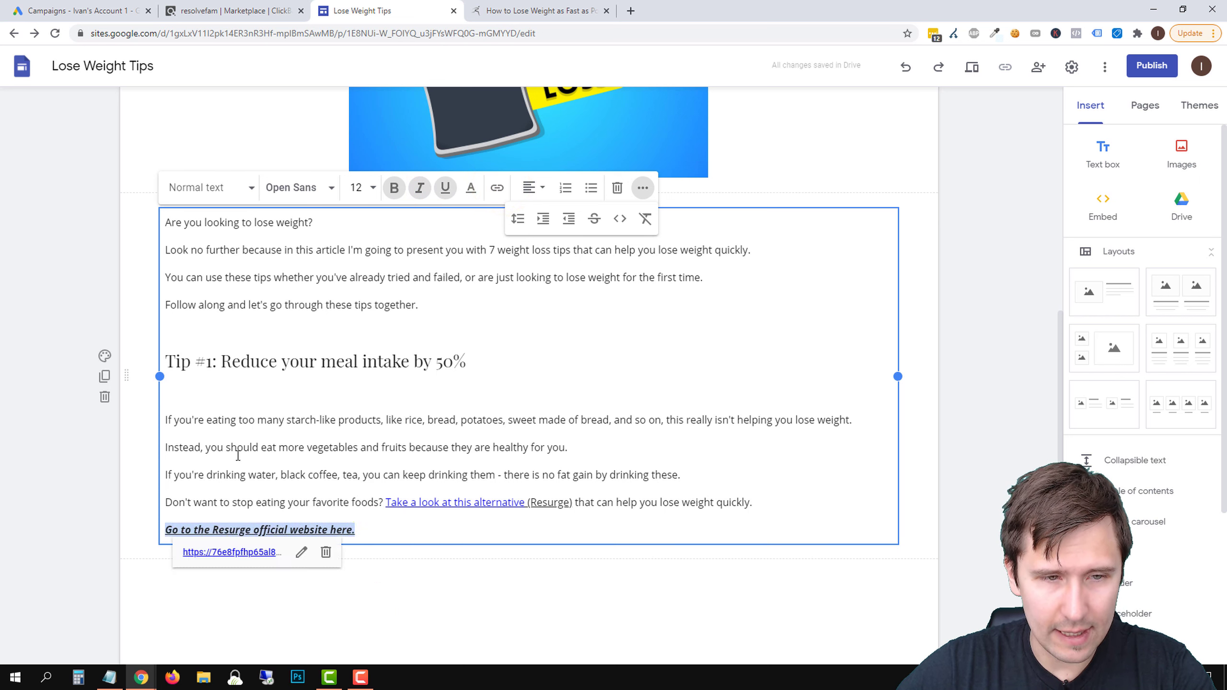
pyautogui.click(471, 190)
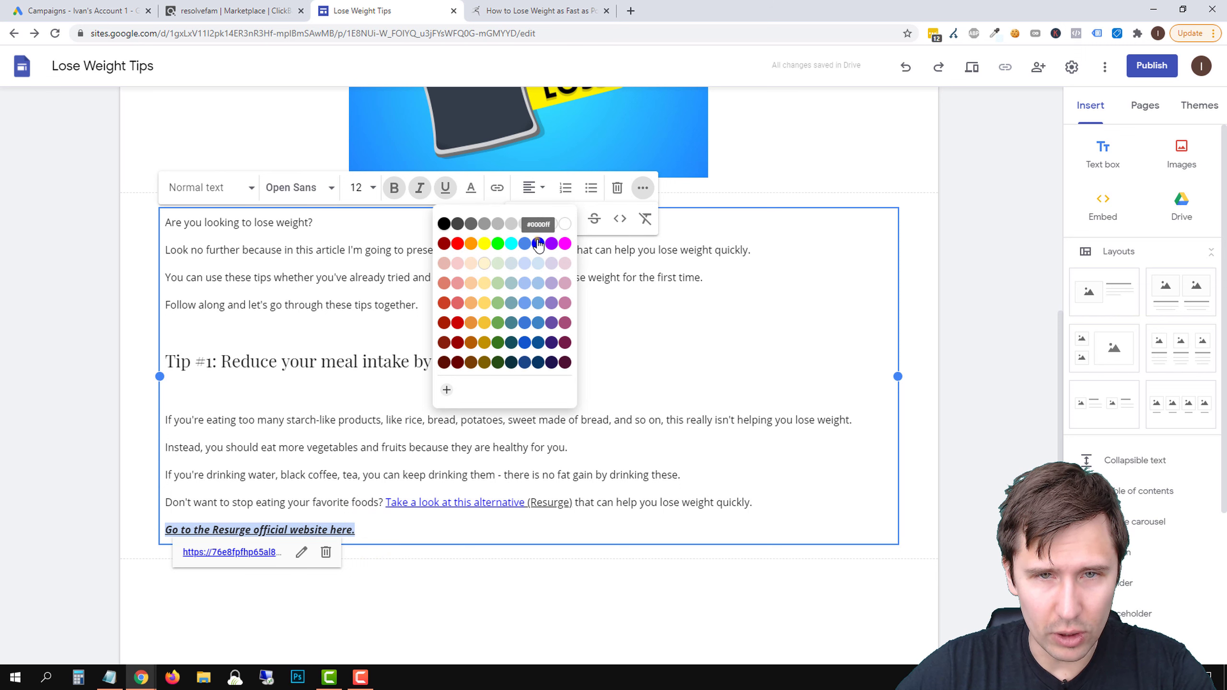
pyautogui.click(539, 244)
pyautogui.click(512, 360)
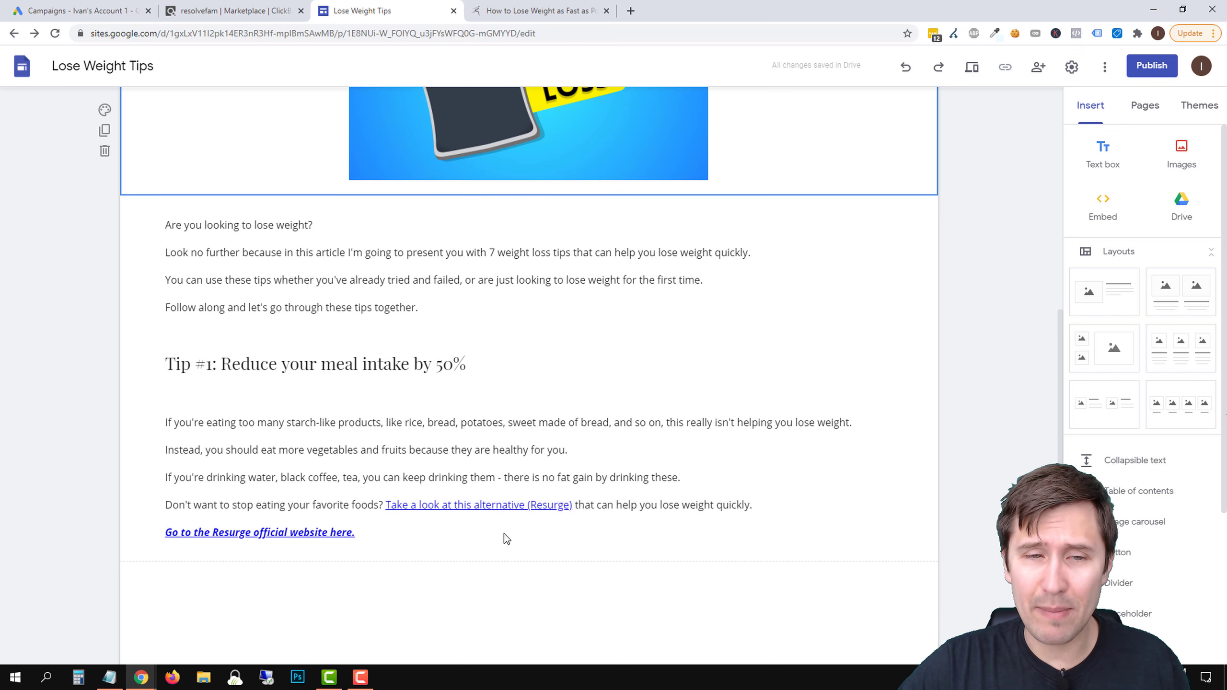
# Make the heading "Tip #1: Reduce your meal intake by 50%" bold
pyautogui.tripleClick(264, 363)
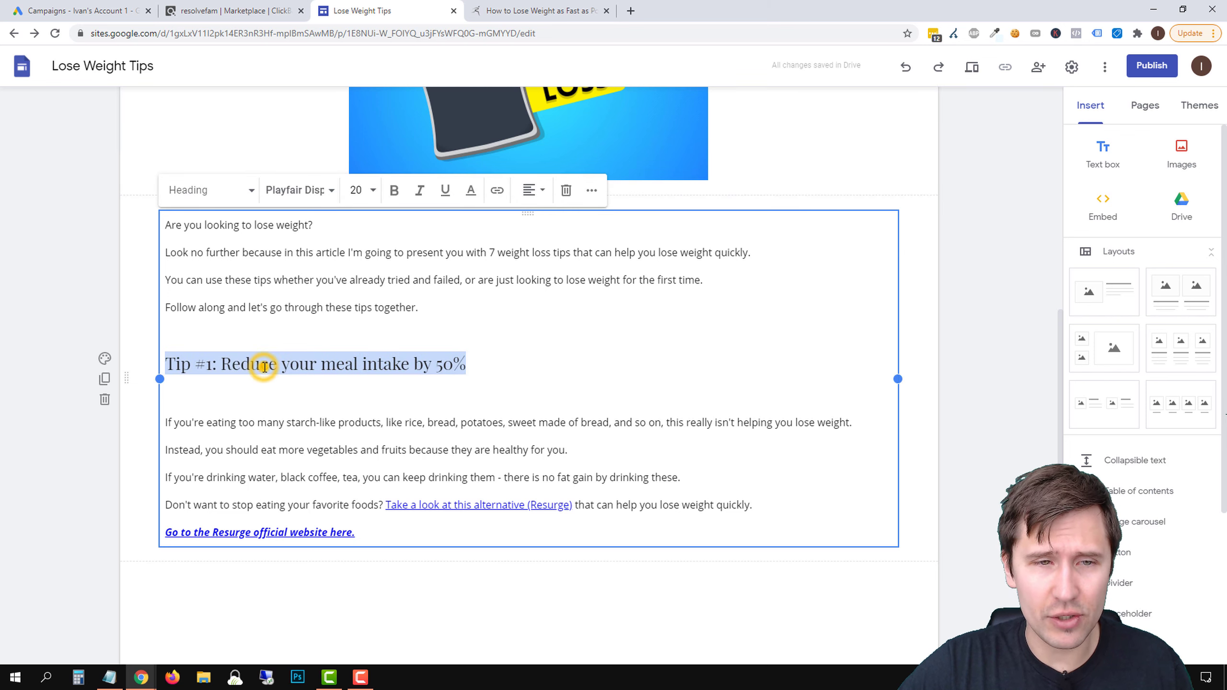
pyautogui.hotkey('ctrl', 'b')
pyautogui.click(375, 290)
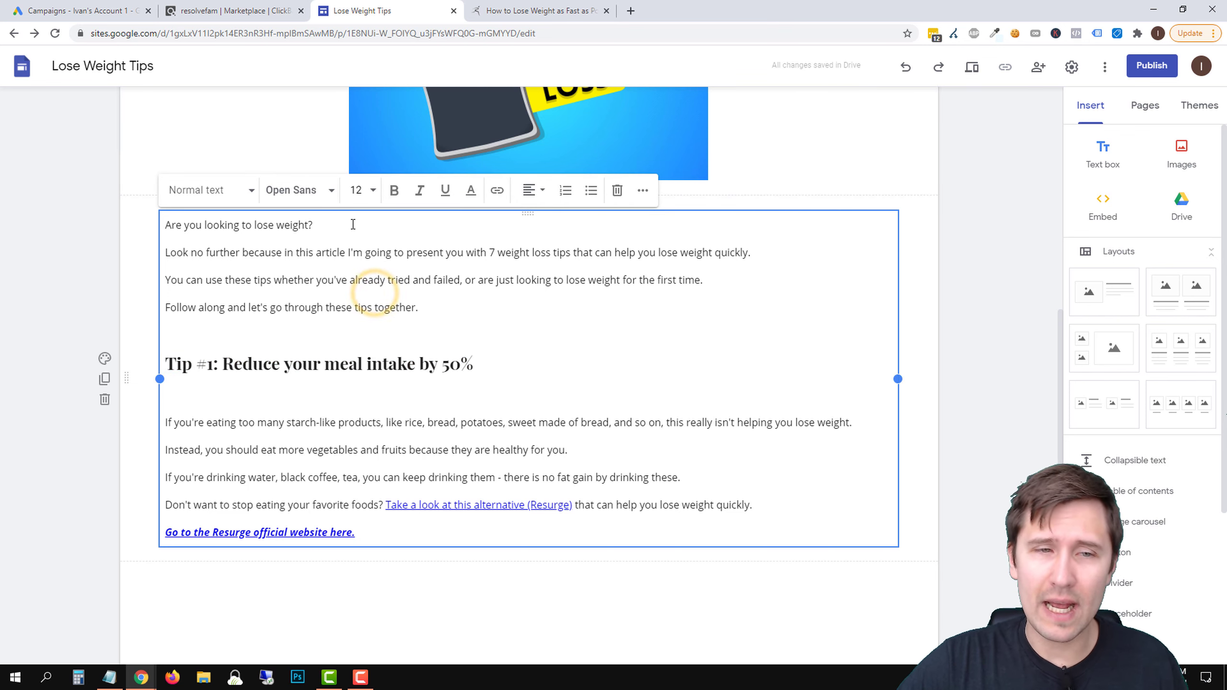
pyautogui.click(950, 295)
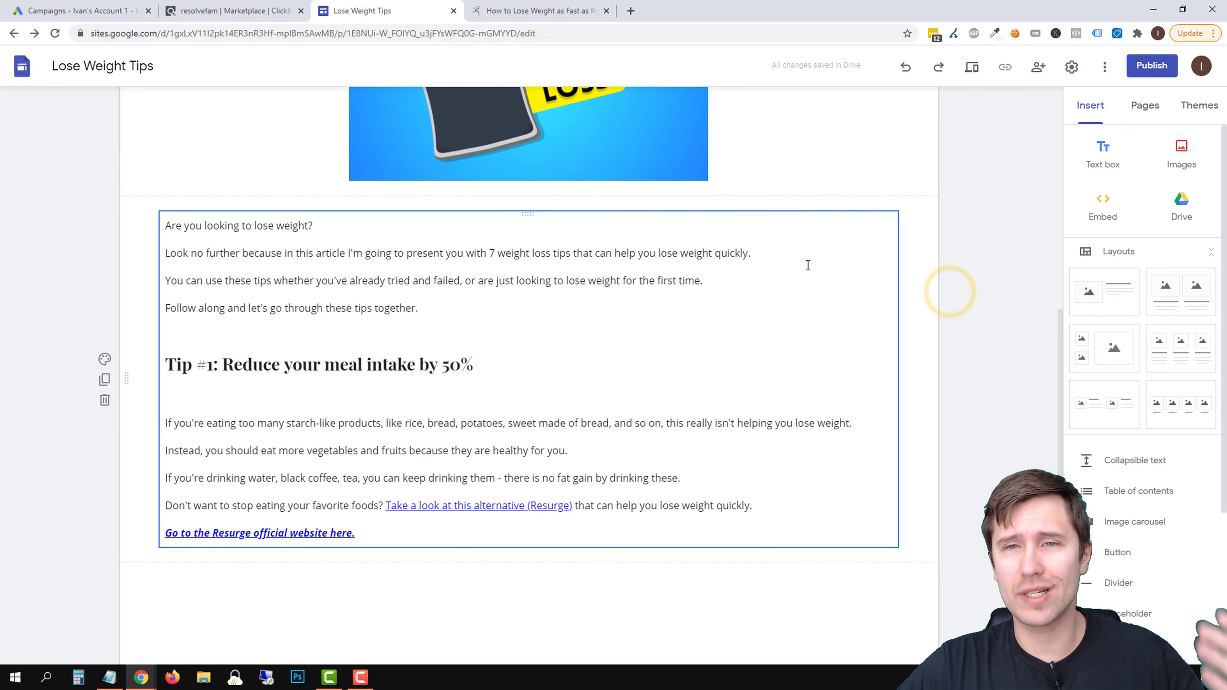
# On the Home page, link "Click here to read more..." to the page 7 Tips to Lose Weight Quickly
pyautogui.scroll(5, 805, 266)
pyautogui.click(1148, 115)
pyautogui.click(1111, 167)
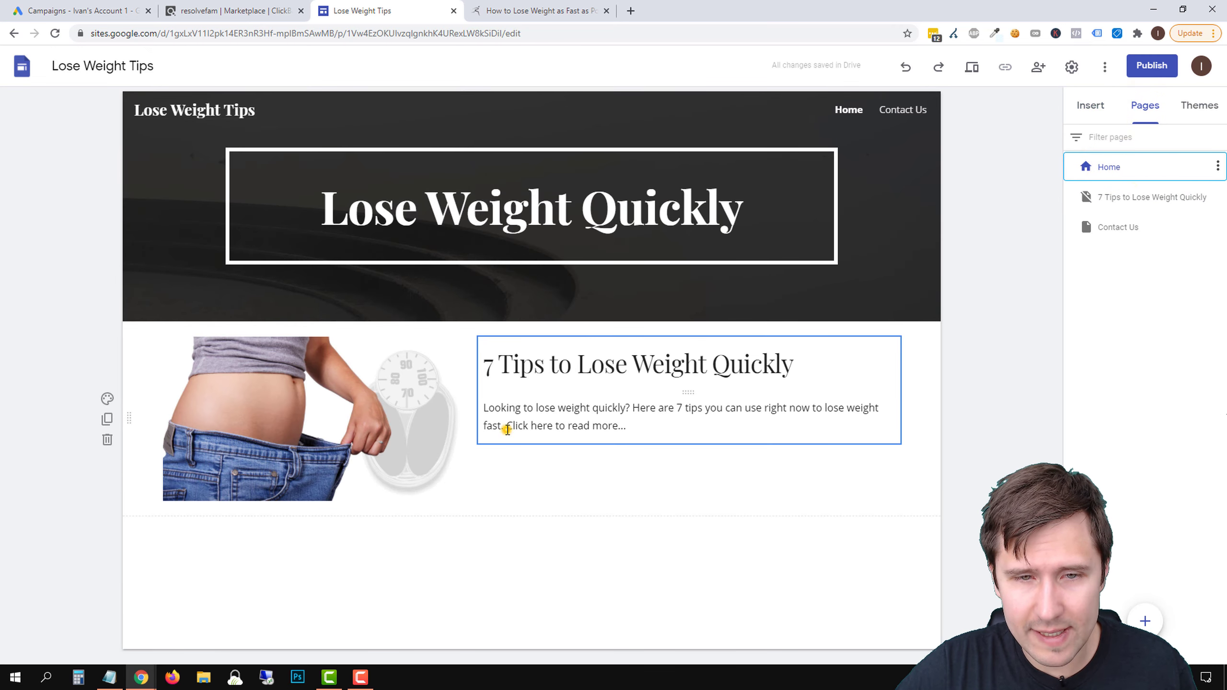
pyautogui.moveTo(507, 430); pyautogui.dragTo(624, 427)
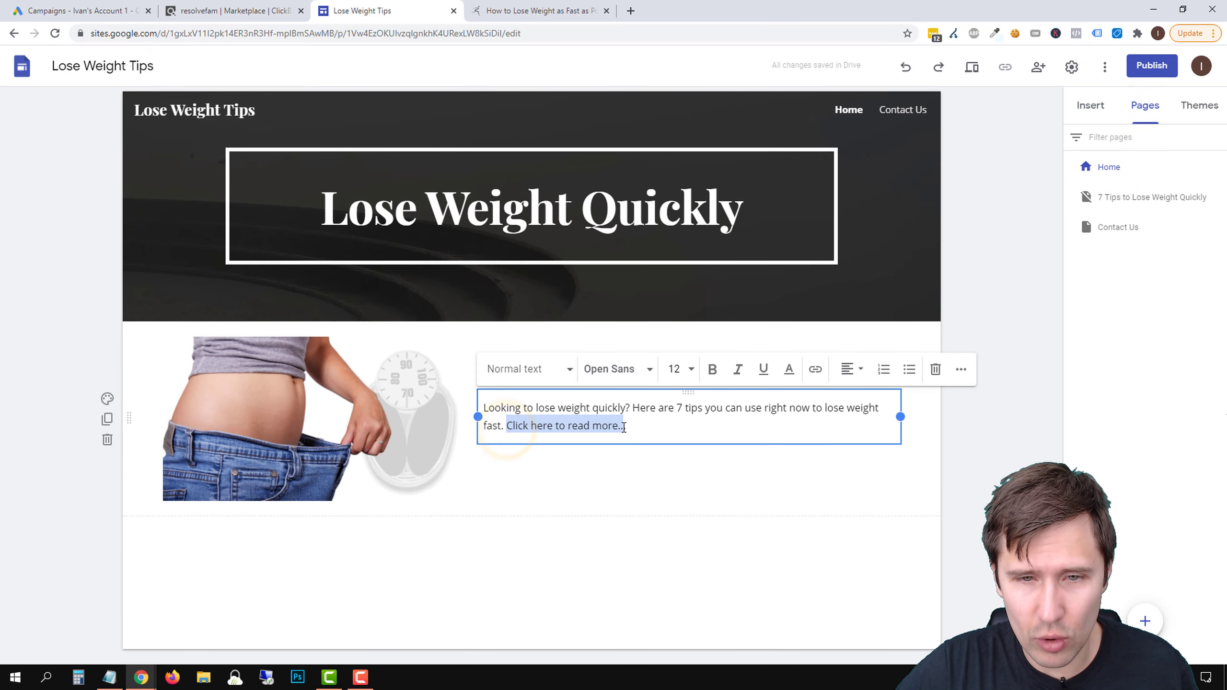
pyautogui.click(813, 371)
pyautogui.click(600, 550)
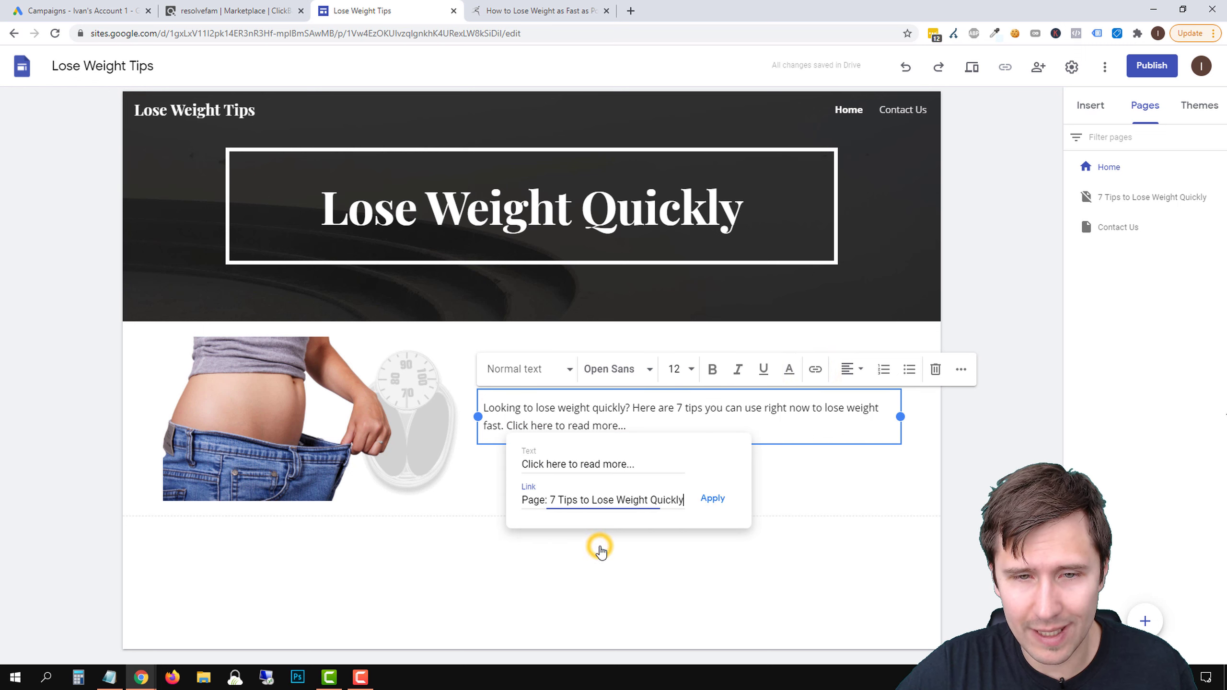
pyautogui.click(713, 498)
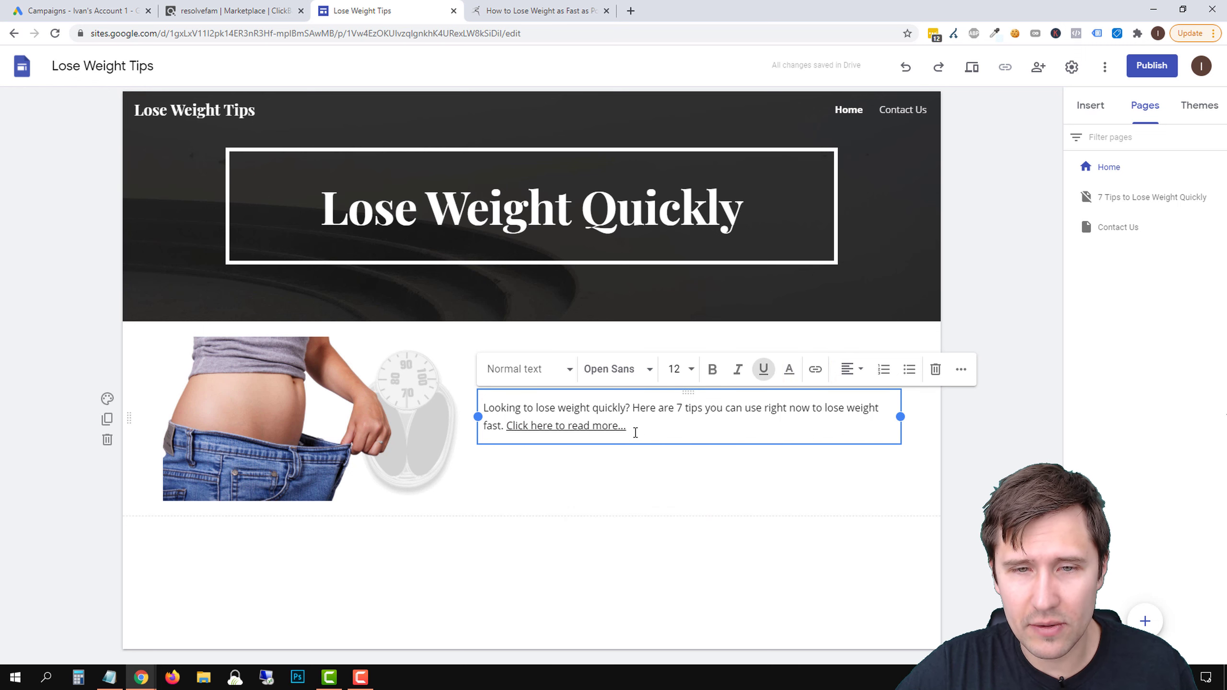
# Colour the "Click here to read more..." link blue
pyautogui.moveTo(609, 430); pyautogui.dragTo(506, 427)
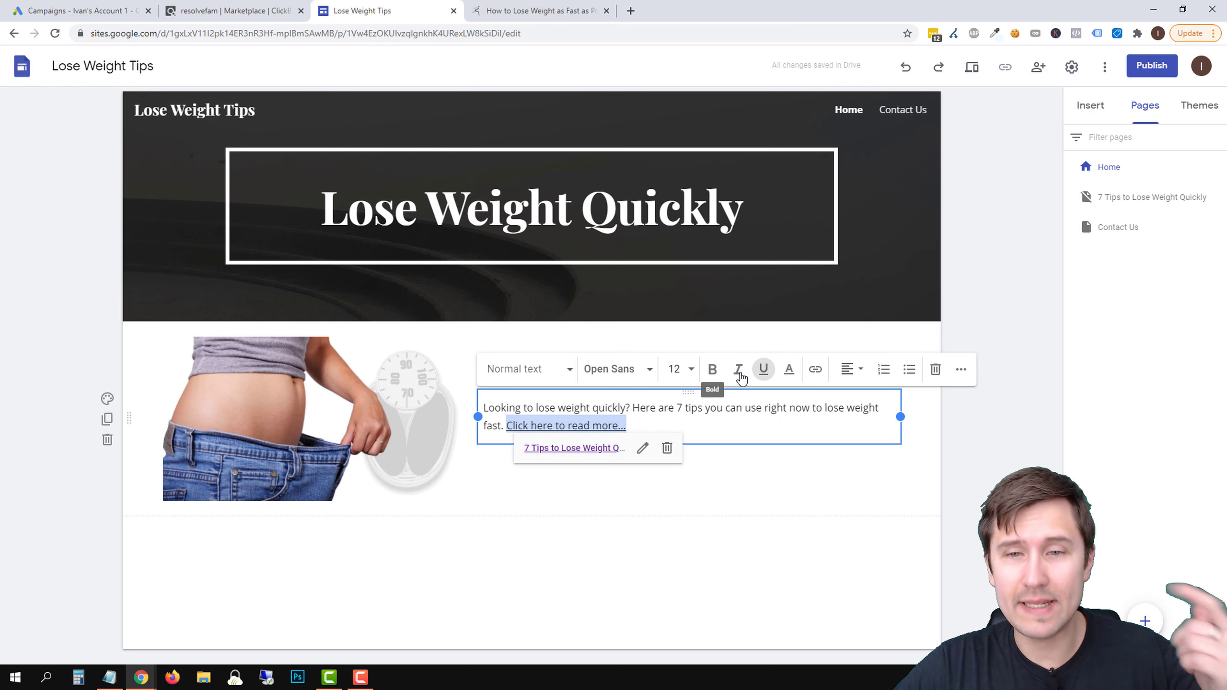
pyautogui.click(789, 369)
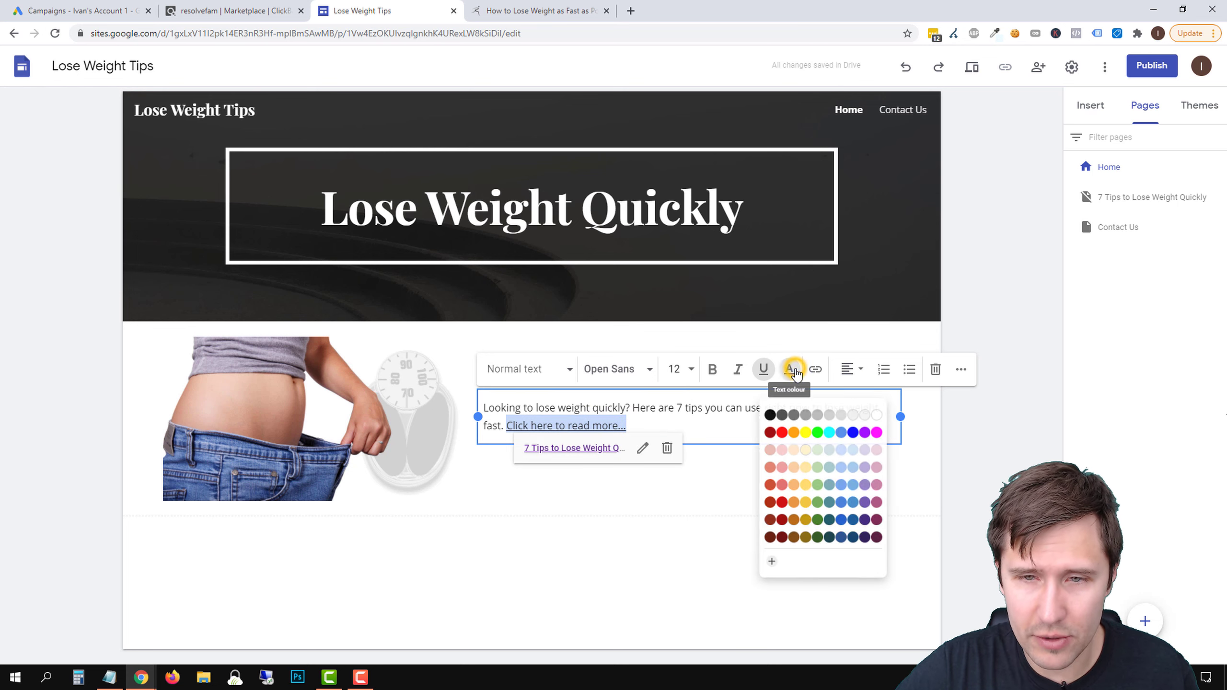
pyautogui.click(855, 429)
pyautogui.click(961, 459)
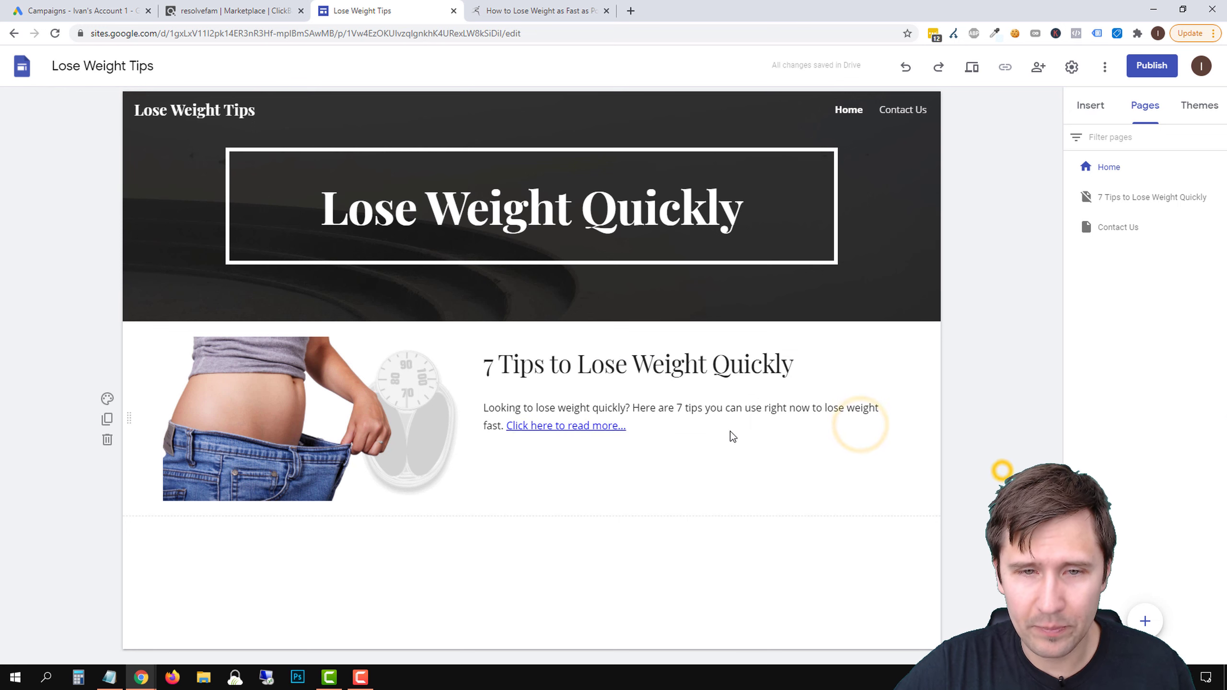
# Publish the site to the web under the address loseweightquicklytipsnow
pyautogui.click(1149, 59)
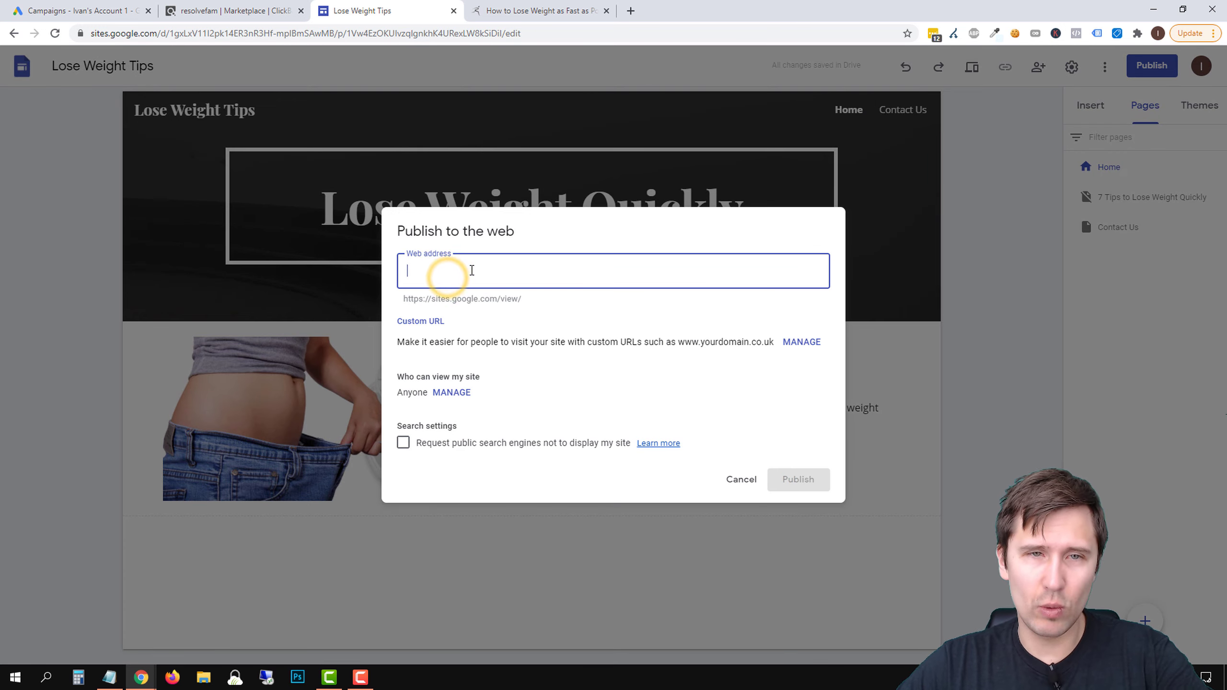
pyautogui.write('loseweightquickly')
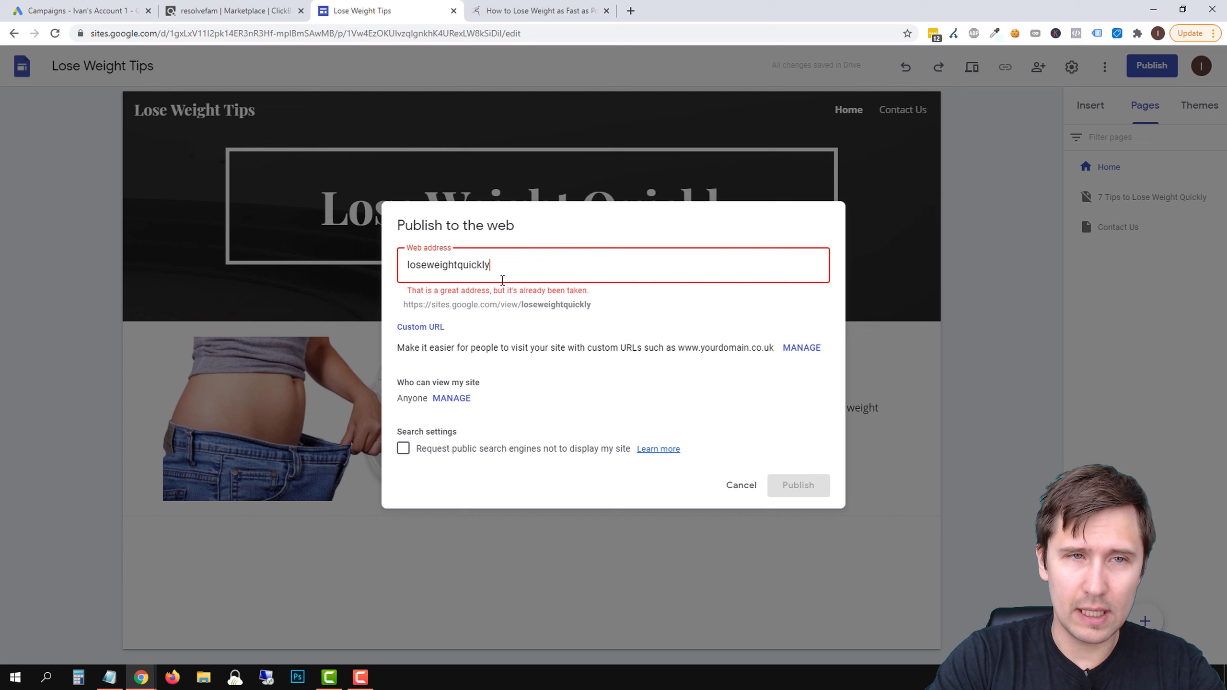
pyautogui.write('tip')
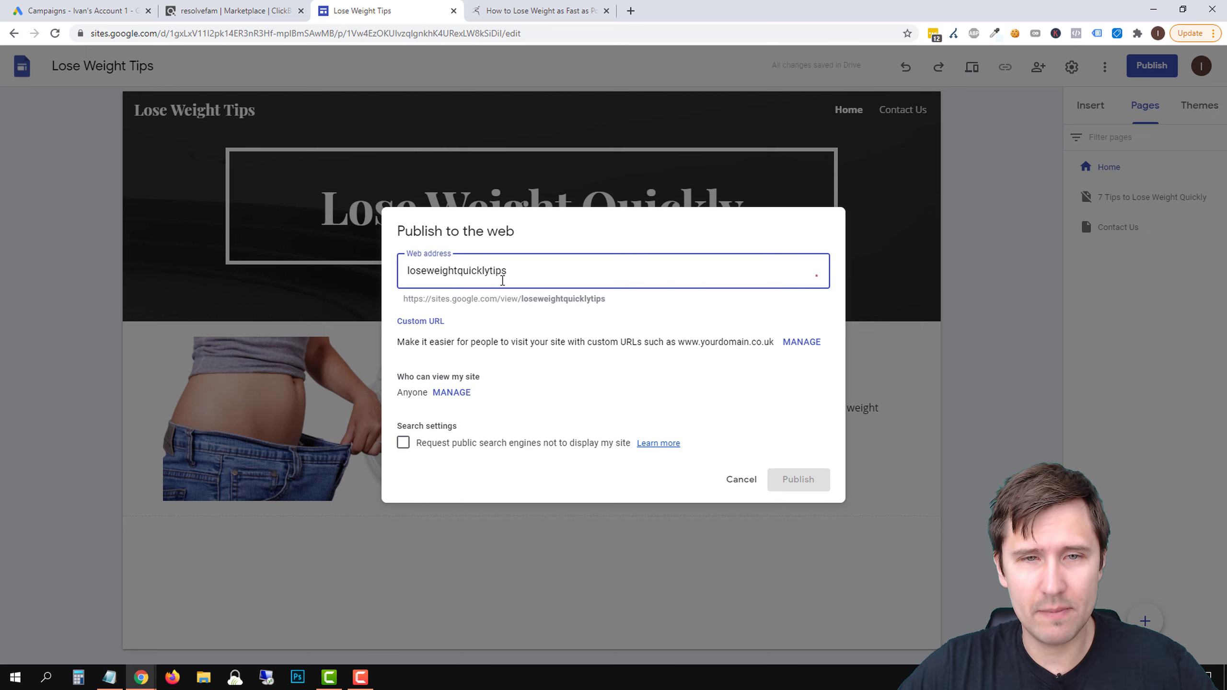
pyautogui.write('s')
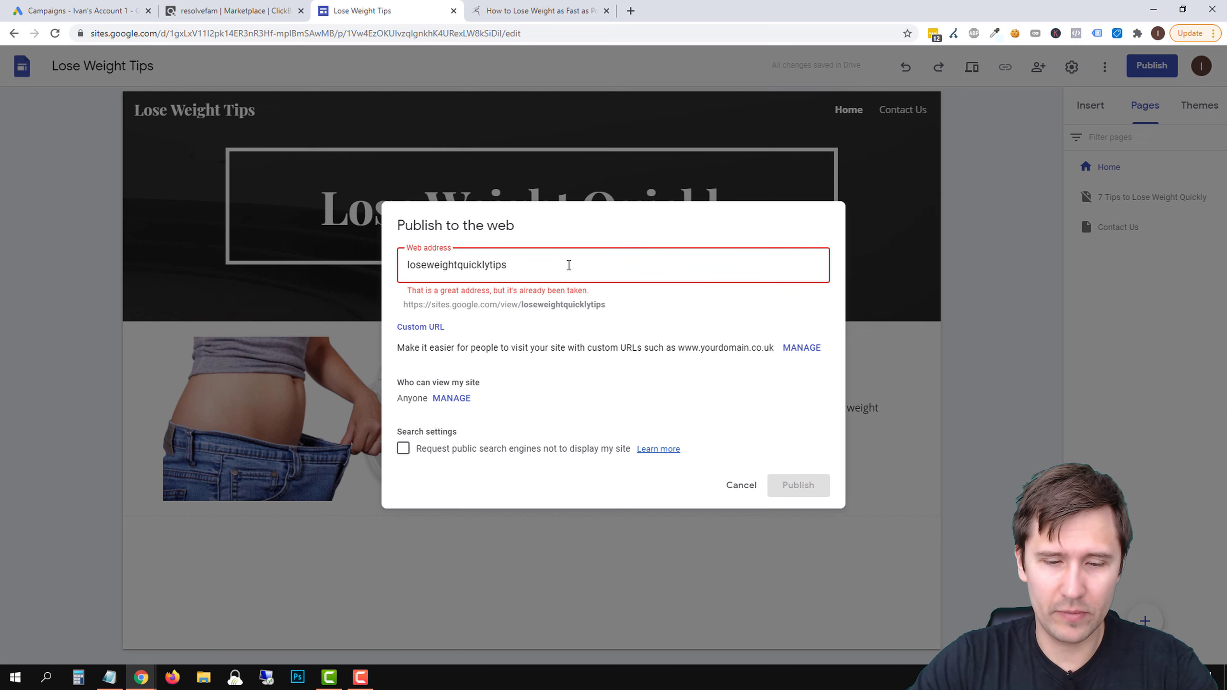
pyautogui.write('now')
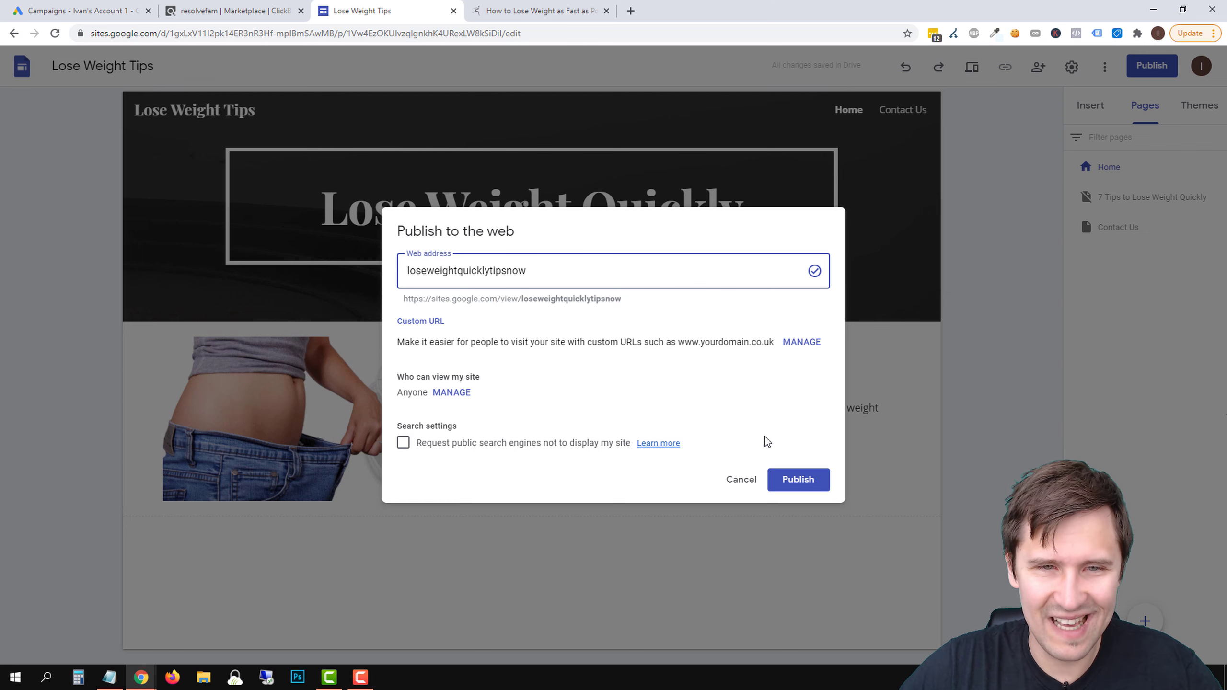
pyautogui.click(801, 484)
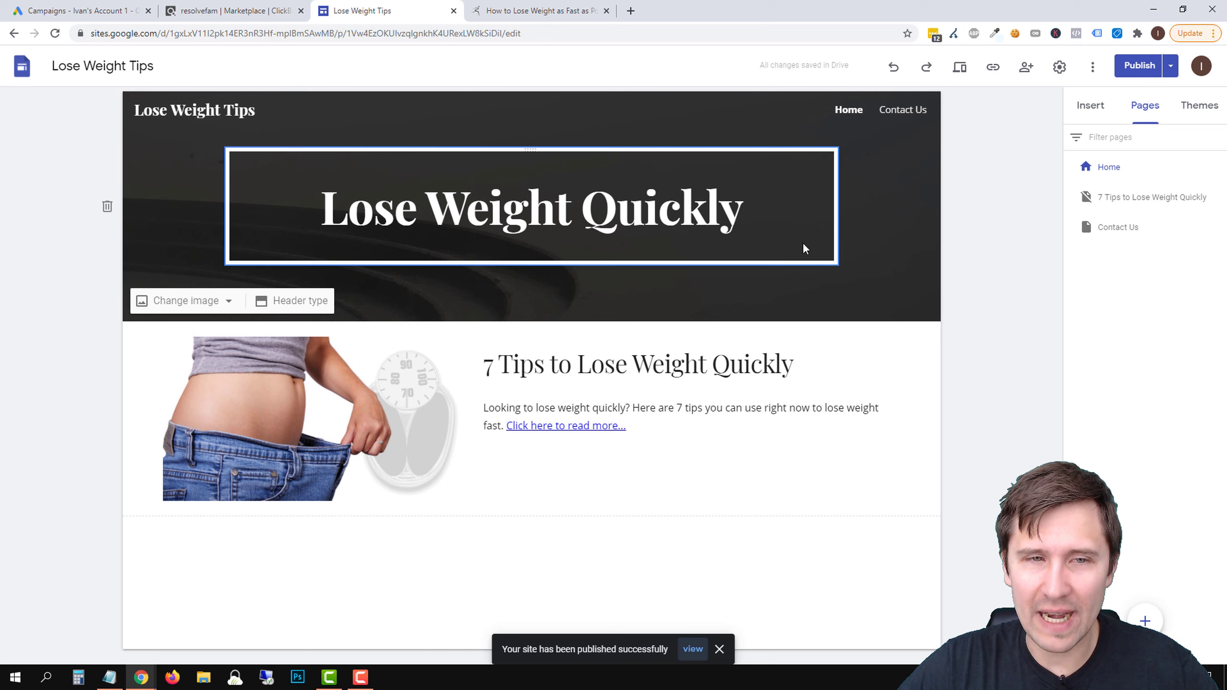
# View the published site, try its Contact Us page, and reopen the live home page in place of the error page
pyautogui.click(694, 650)
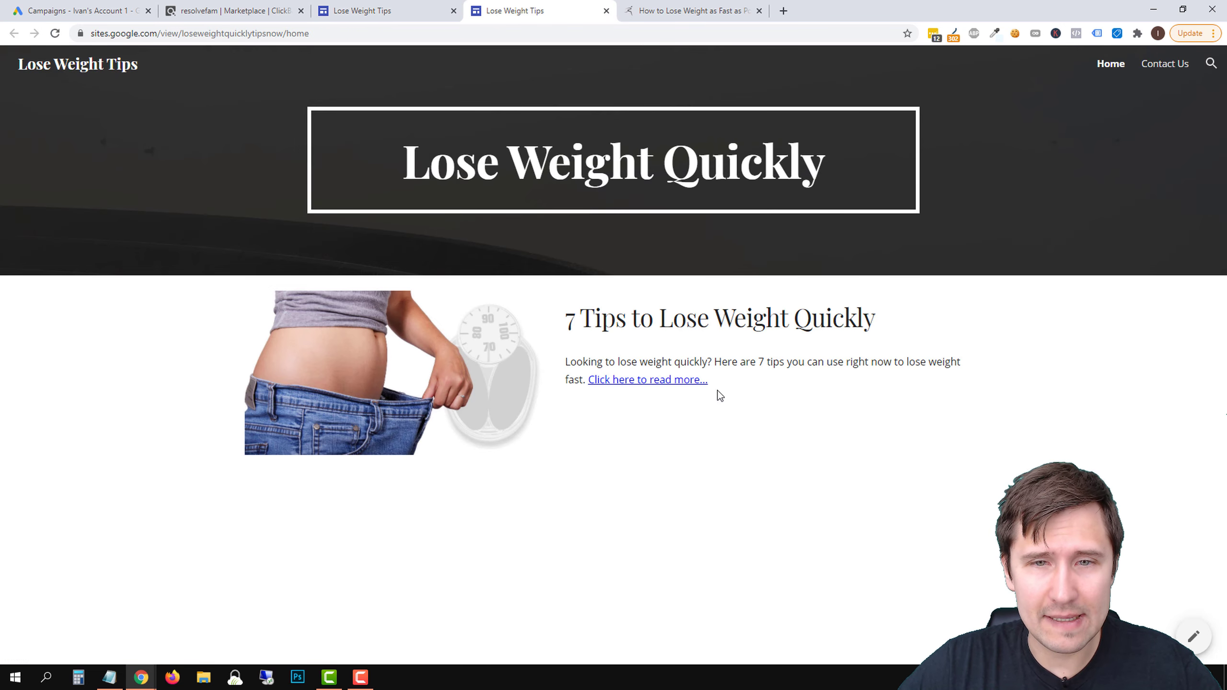
pyautogui.click(1165, 63)
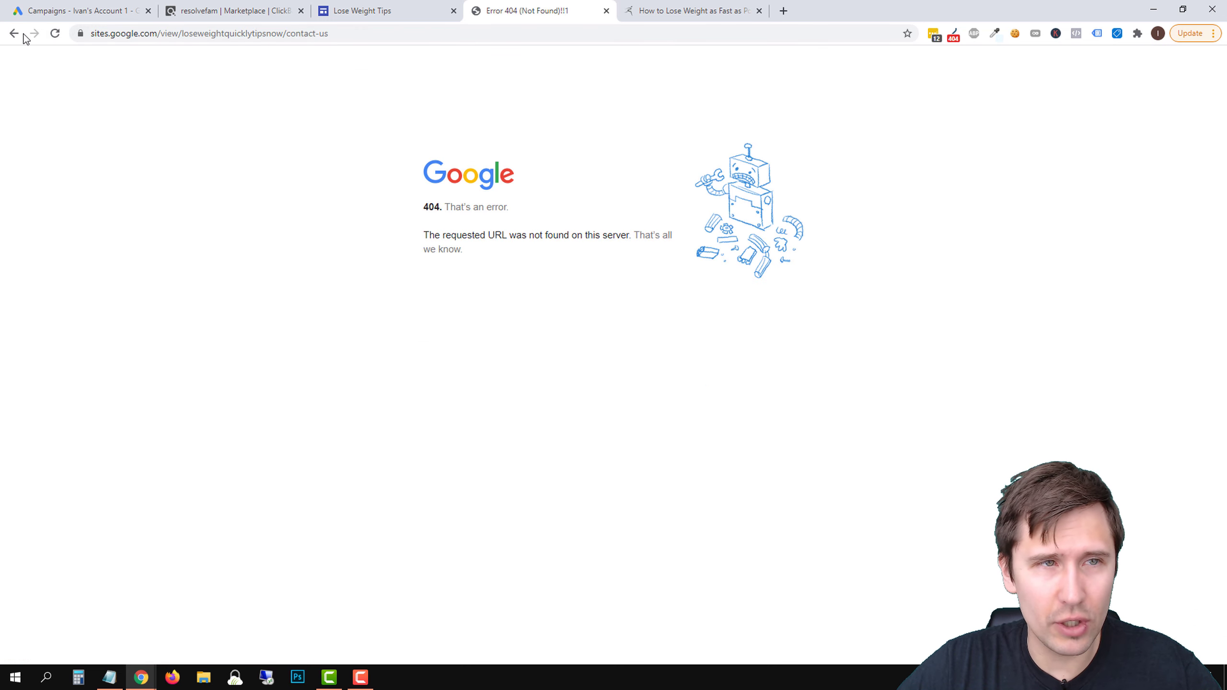
pyautogui.click(13, 33)
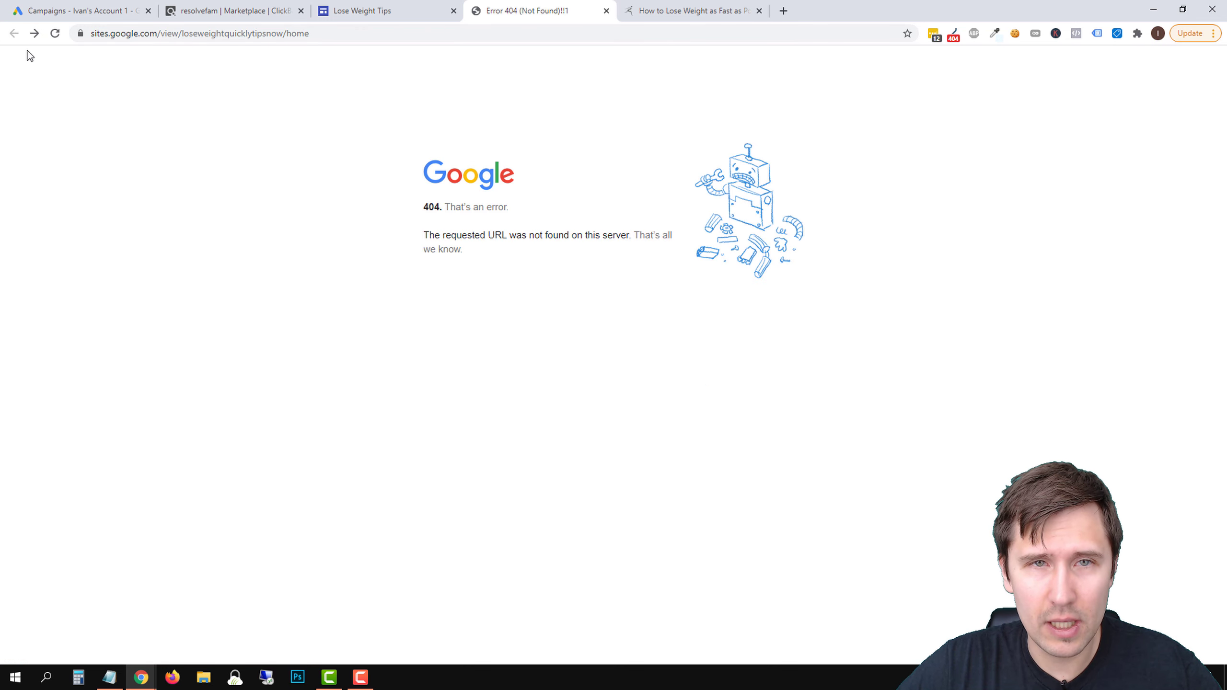
pyautogui.click(386, 10)
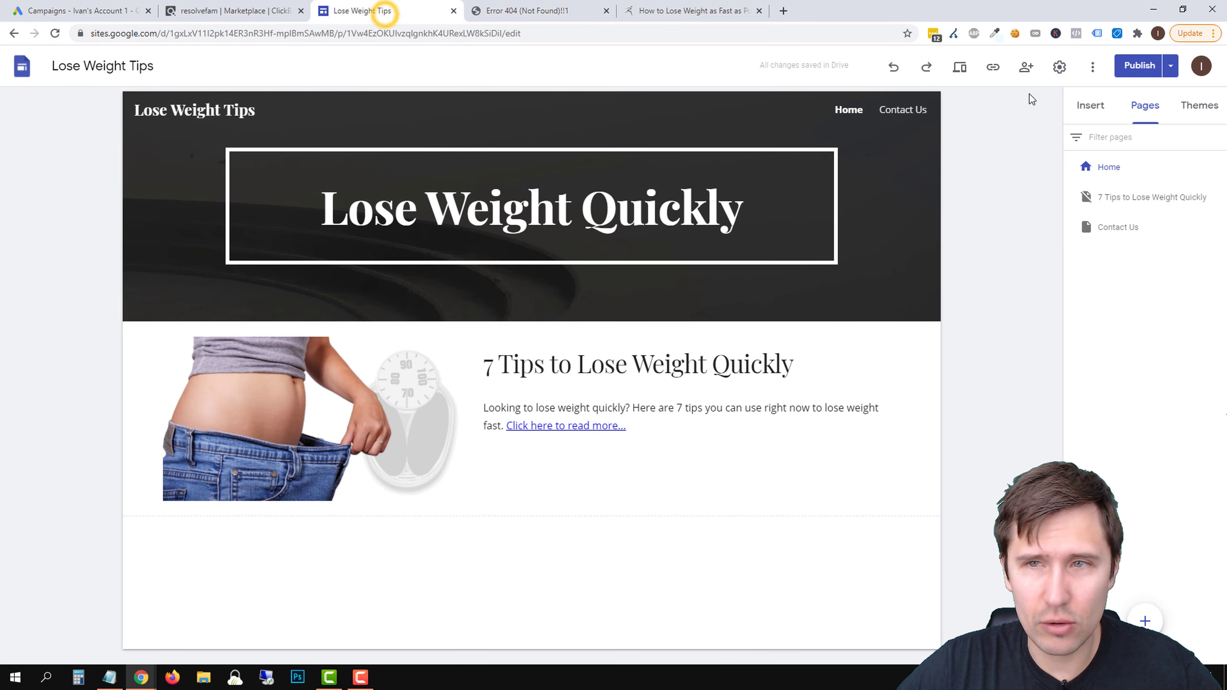
pyautogui.click(1171, 67)
pyautogui.click(1060, 135)
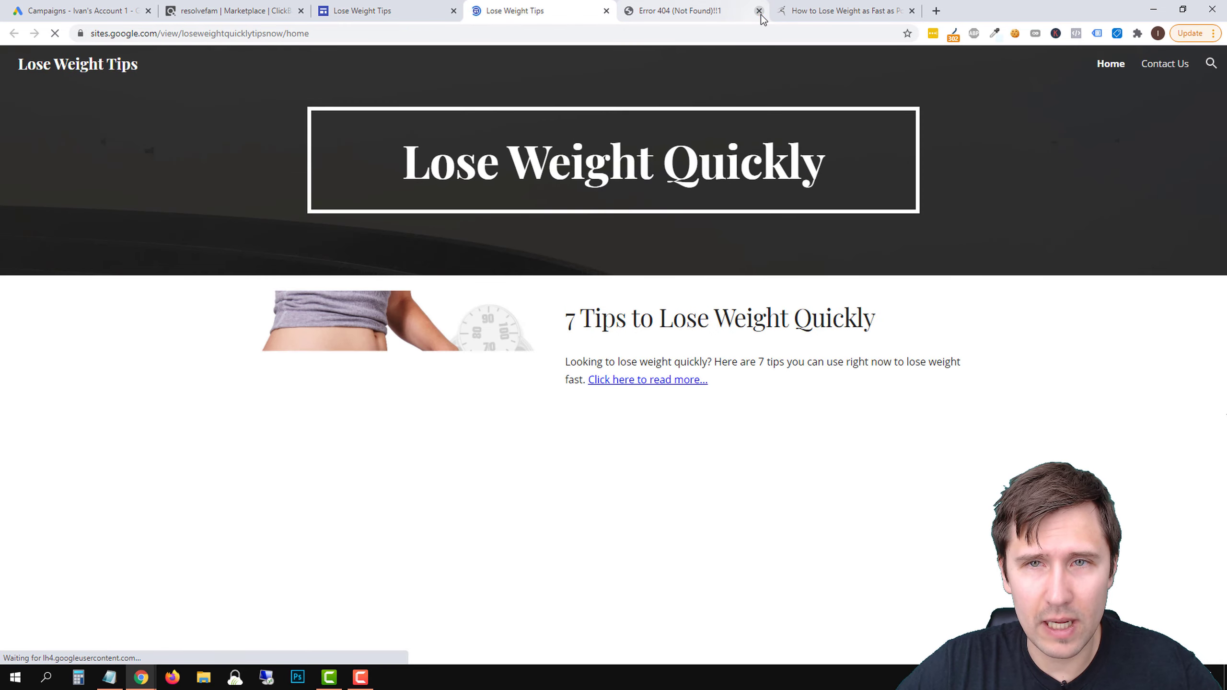
pyautogui.click(759, 11)
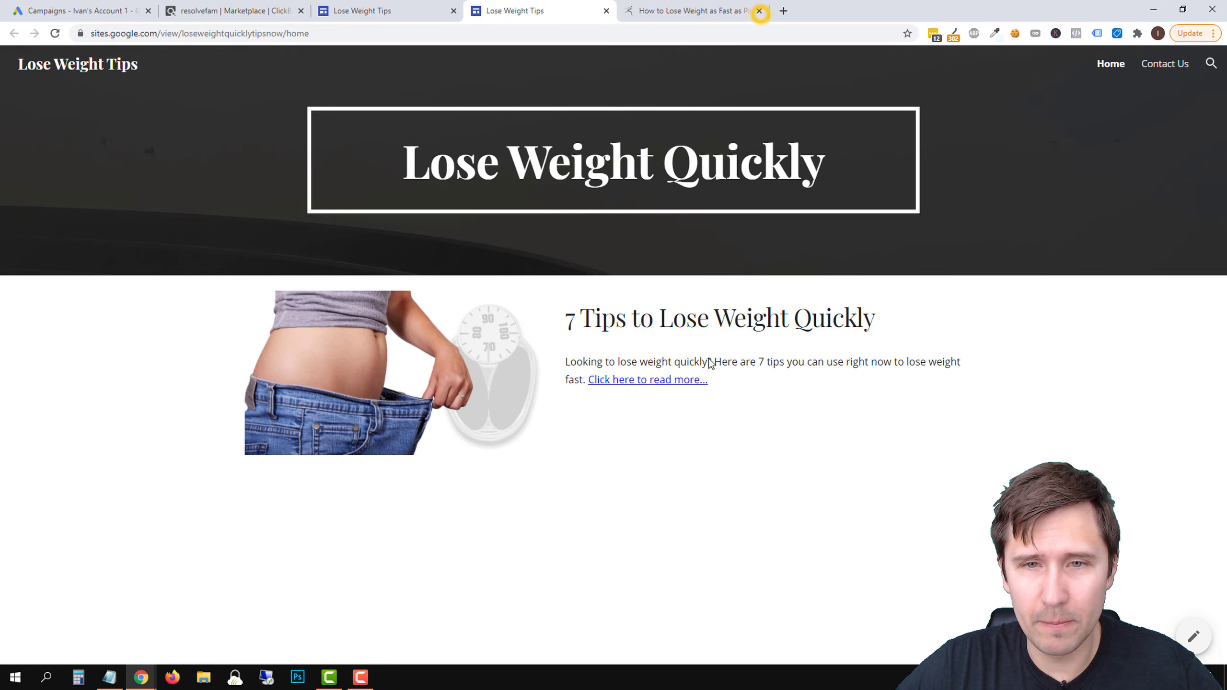
# Review the live 7 Tips to Lose Weight Quickly article and test its "Take a look at this alternative (Resurge)" link
pyautogui.click(628, 382)
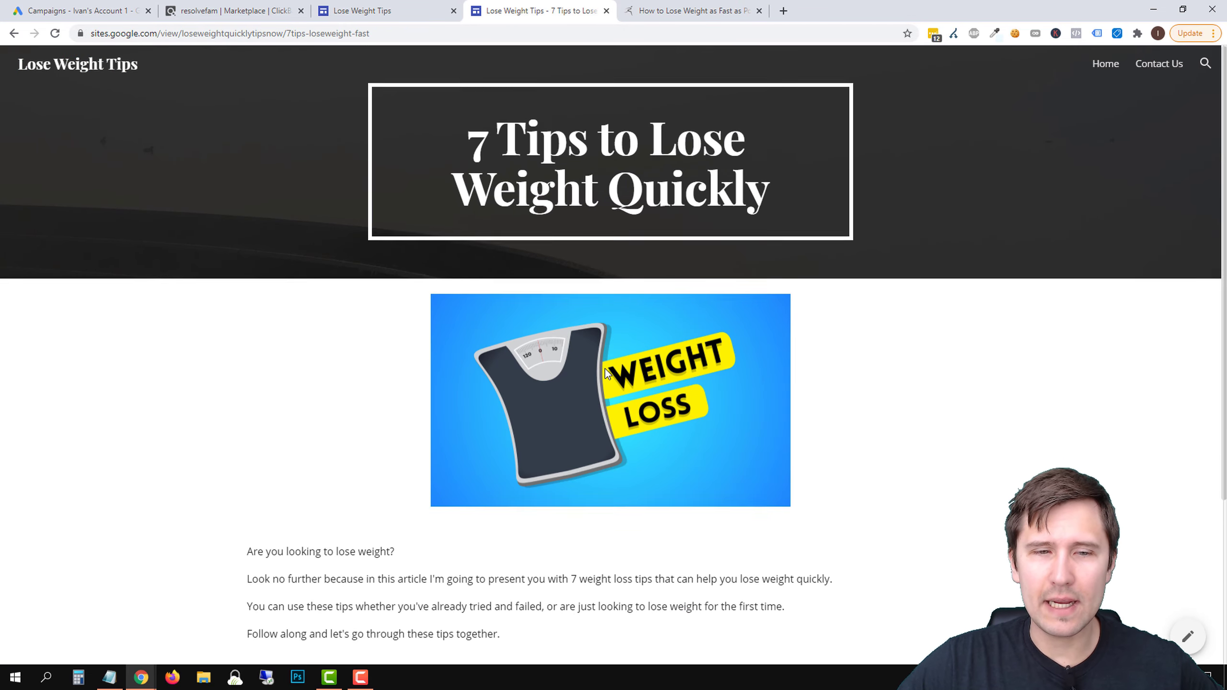
pyautogui.scroll(-4, 605, 378)
pyautogui.scroll(4, 505, 397)
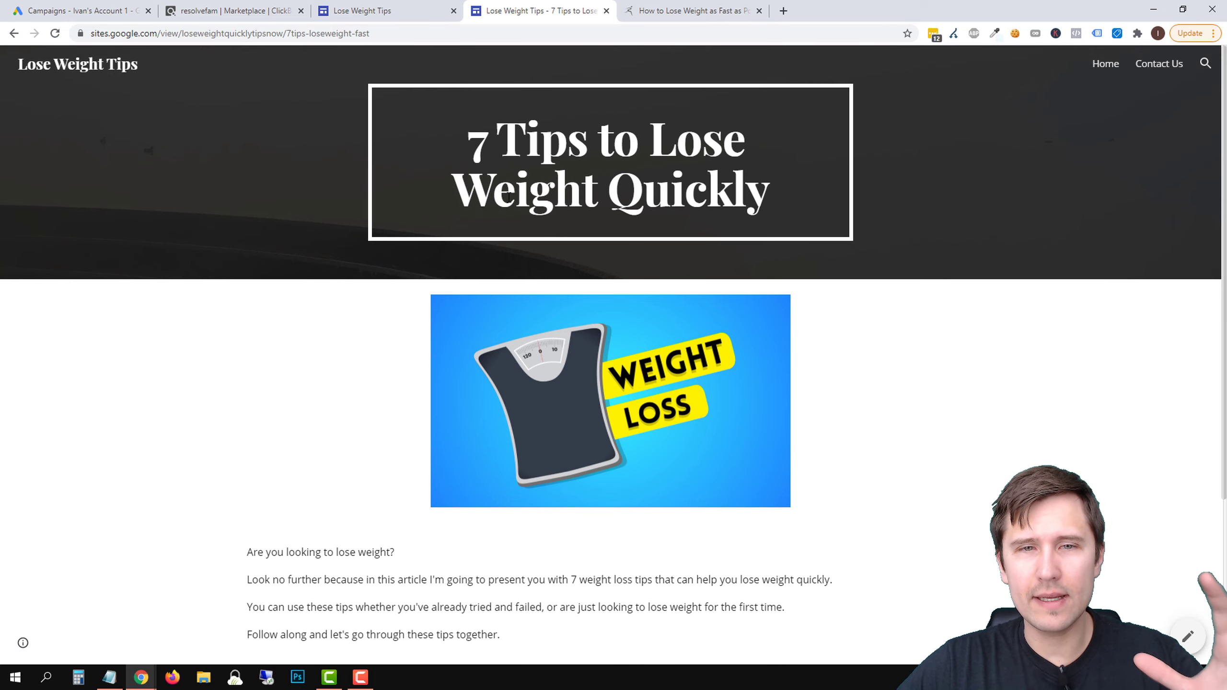
pyautogui.scroll(-3, 474, 410)
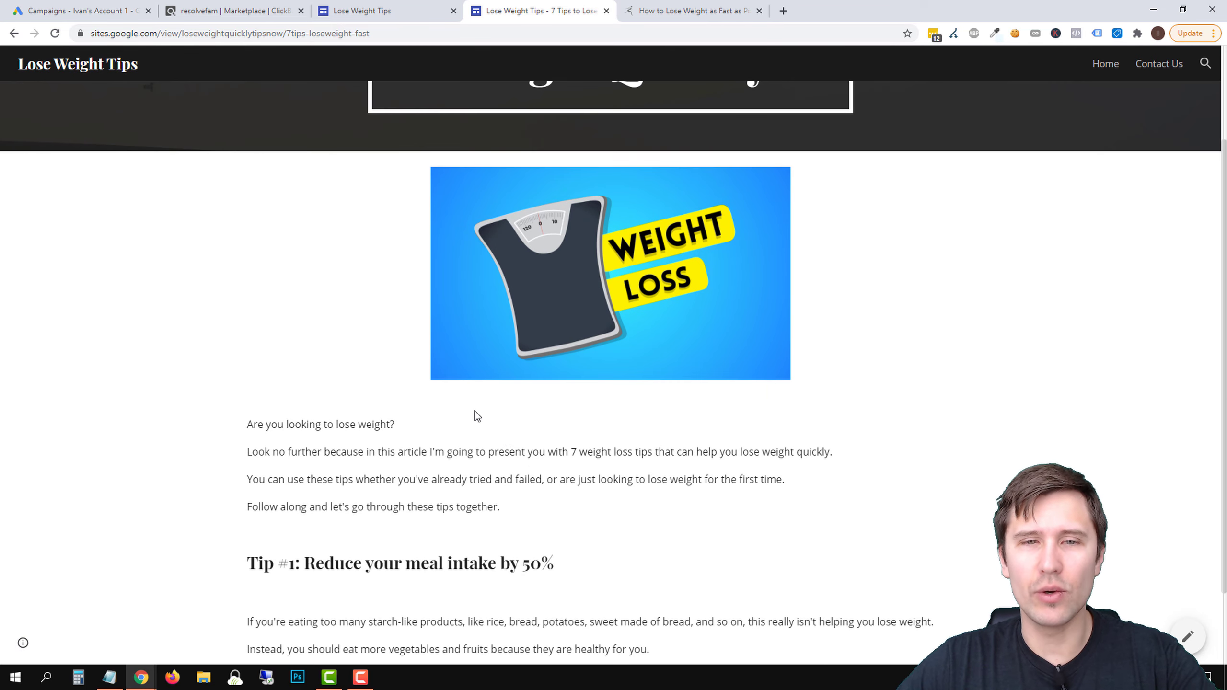
pyautogui.scroll(-2, 511, 446)
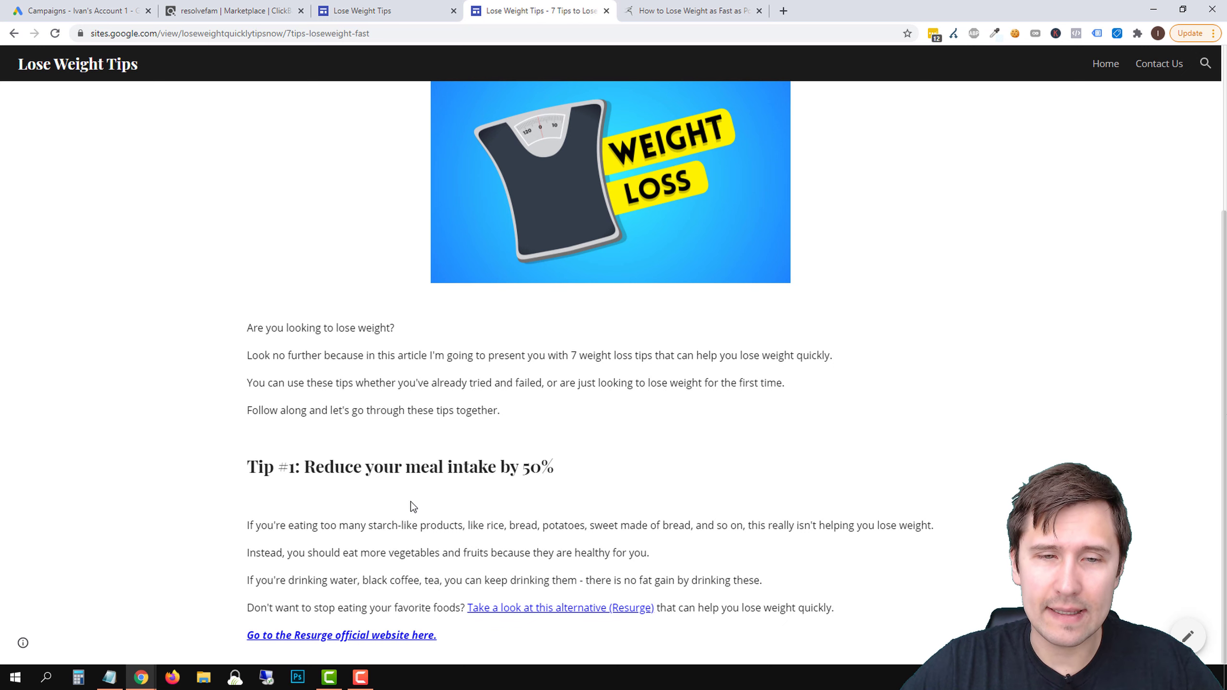
pyautogui.click(525, 610)
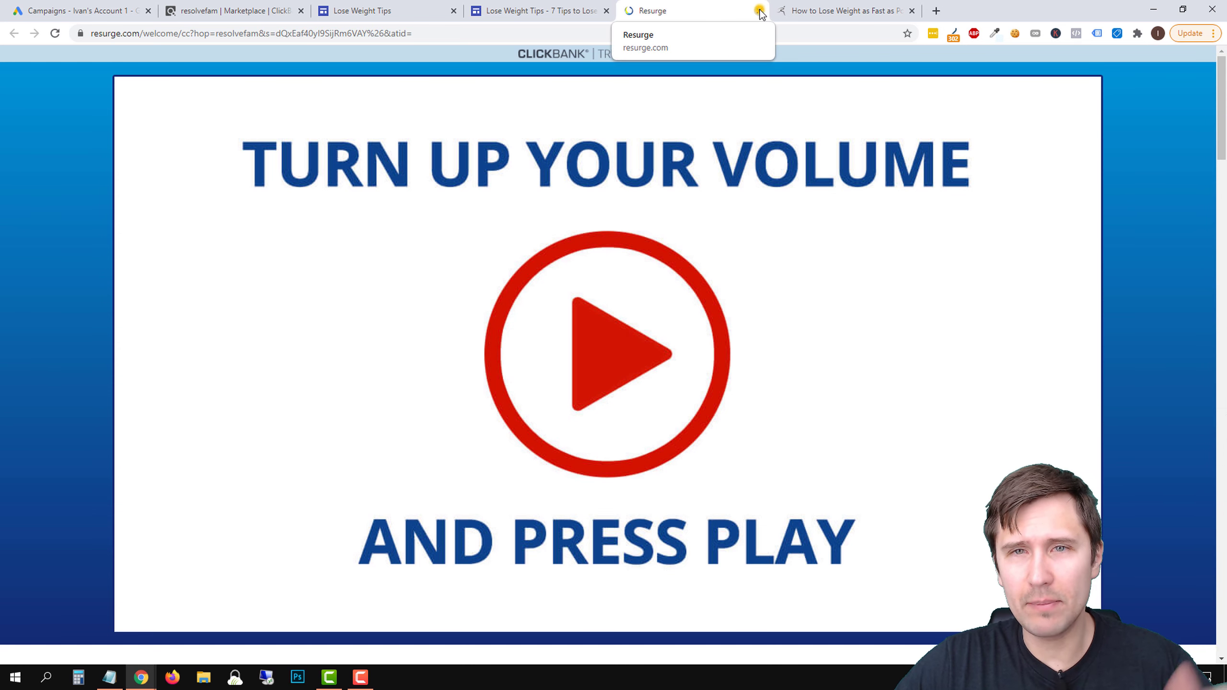
pyautogui.click(759, 11)
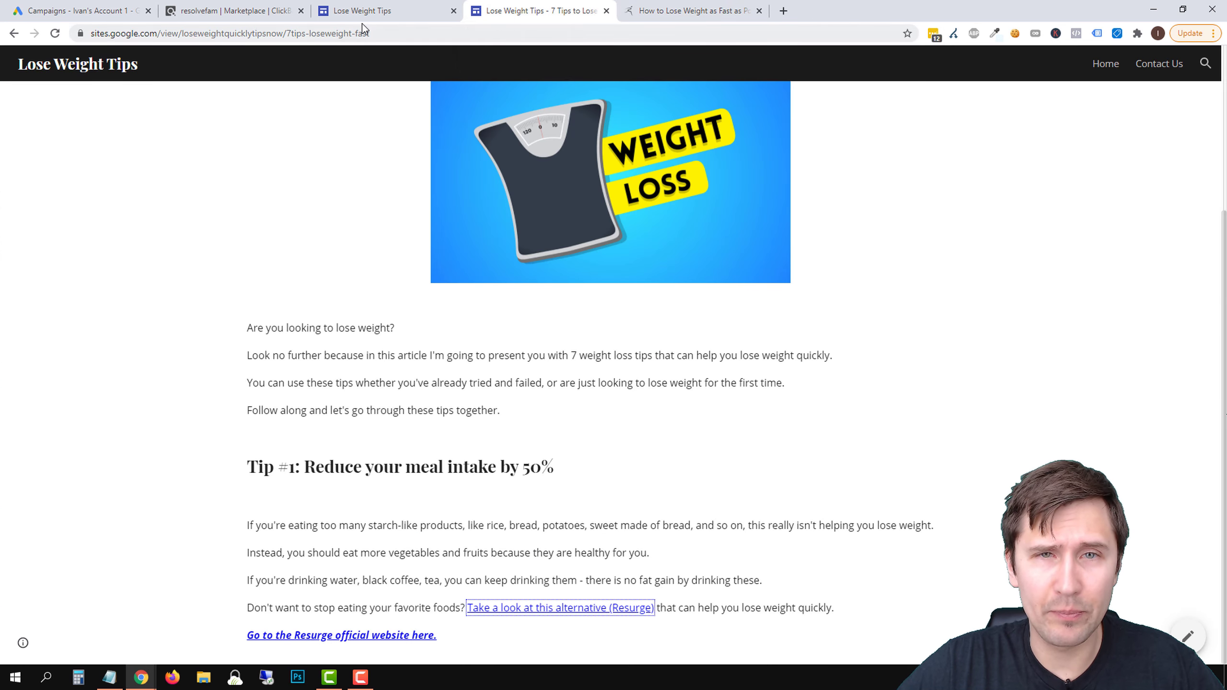
# Close the "How to Lose Weight as Fast as Possible" reference page and switch to Google Ads, placing its tab last
pyautogui.click(705, 10)
pyautogui.click(759, 10)
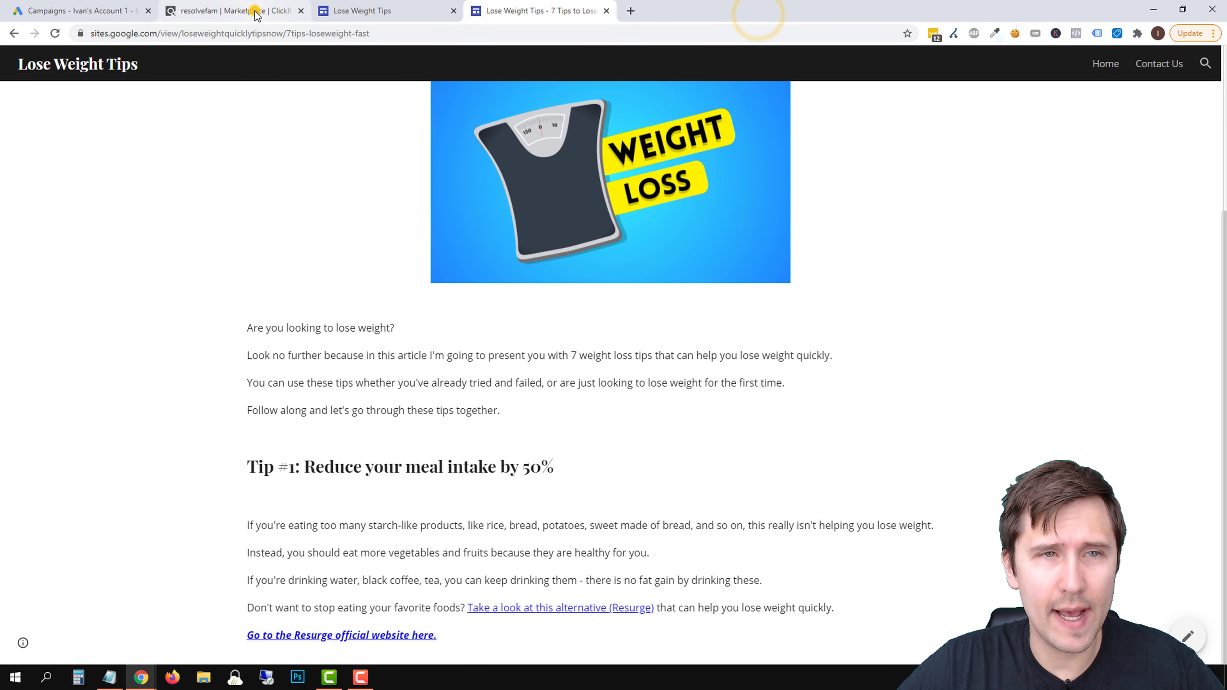
pyautogui.click(242, 10)
pyautogui.moveTo(82, 11); pyautogui.dragTo(531, 7)
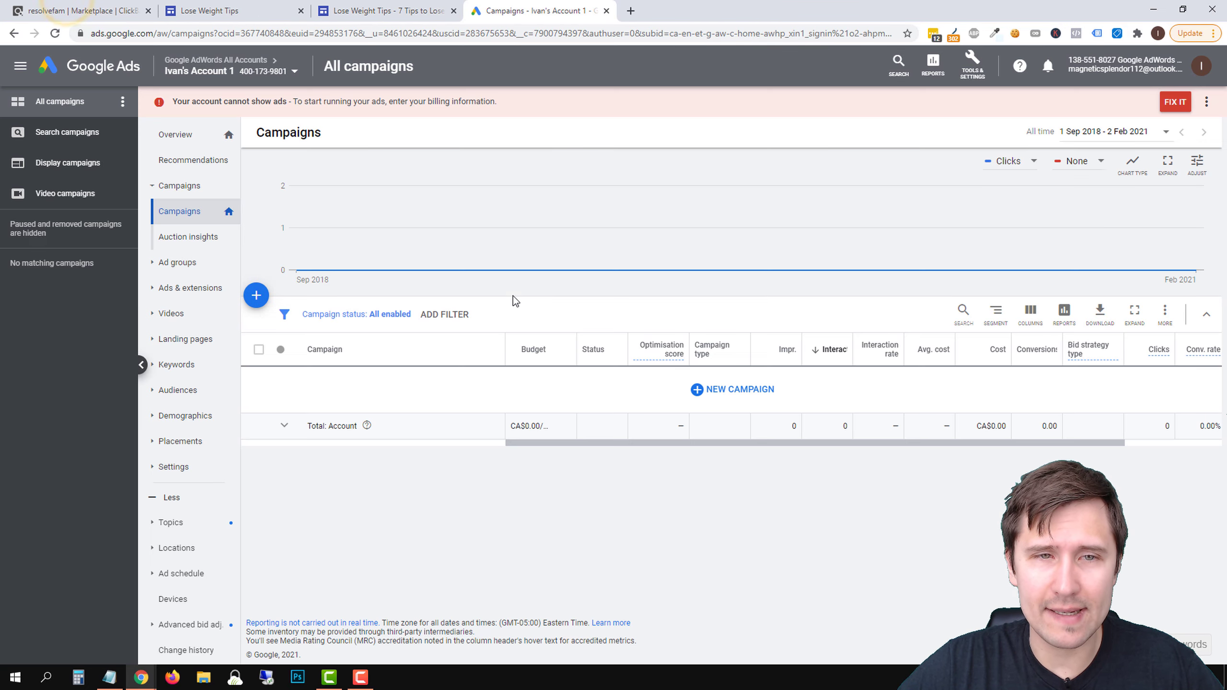
# Start a new campaign with the Website traffic goal and the Search campaign type
pyautogui.click(256, 297)
pyautogui.click(321, 346)
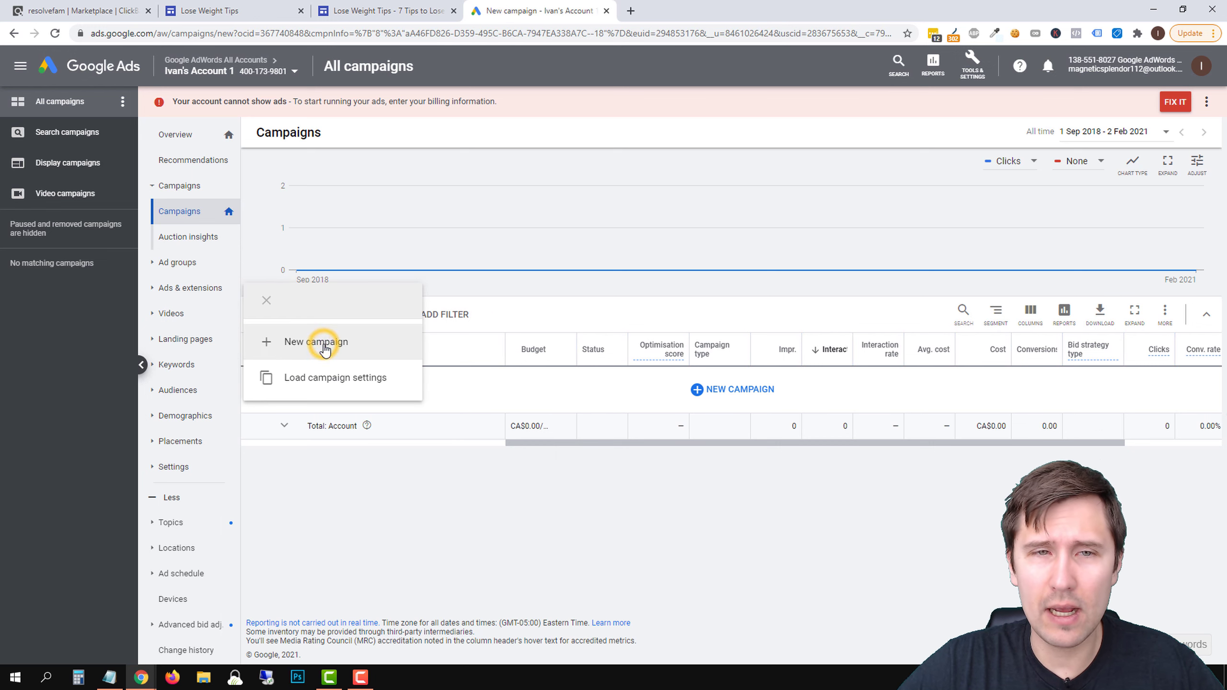
pyautogui.click(686, 222)
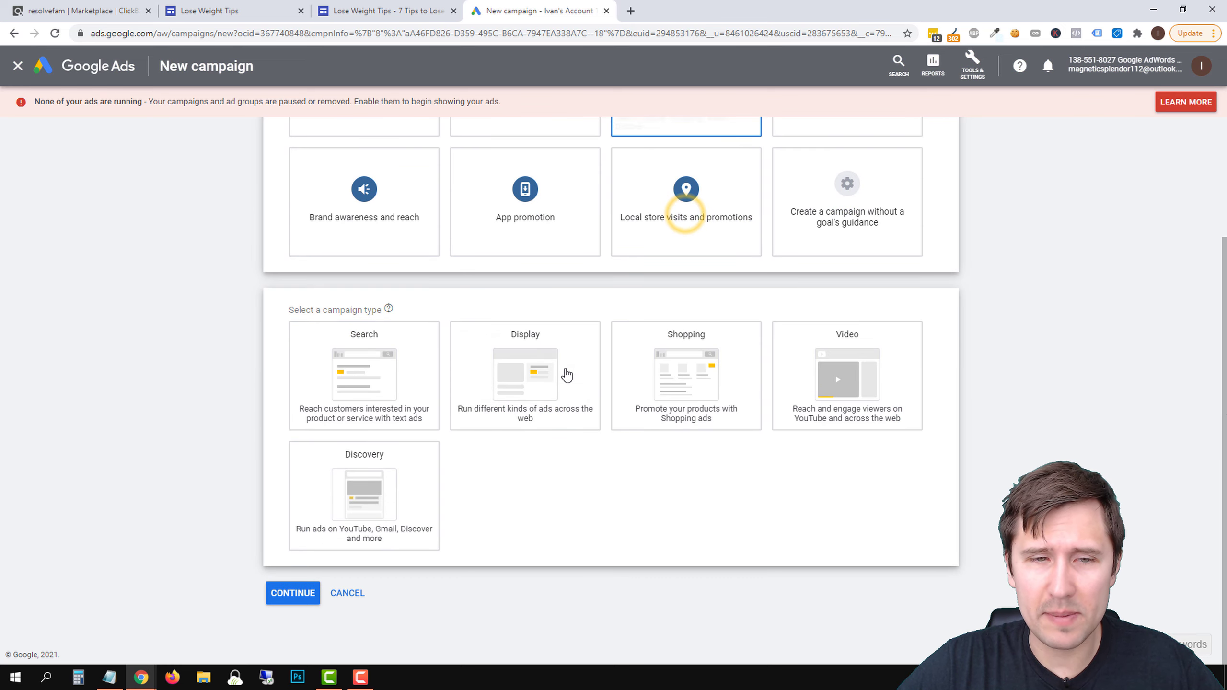
pyautogui.click(381, 387)
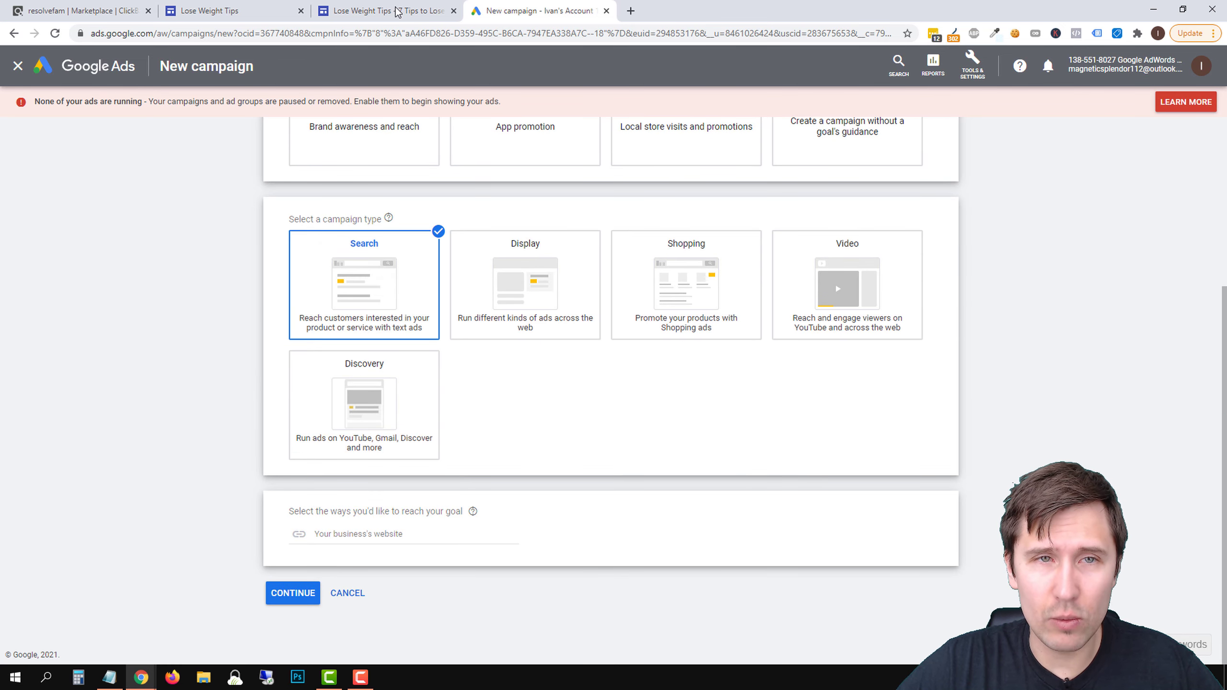
# Copy the published 7 Tips article's URL into the campaign as the business's website and continue to the campaign settings
pyautogui.click(393, 9)
pyautogui.click(360, 38)
pyautogui.rightClick(329, 38)
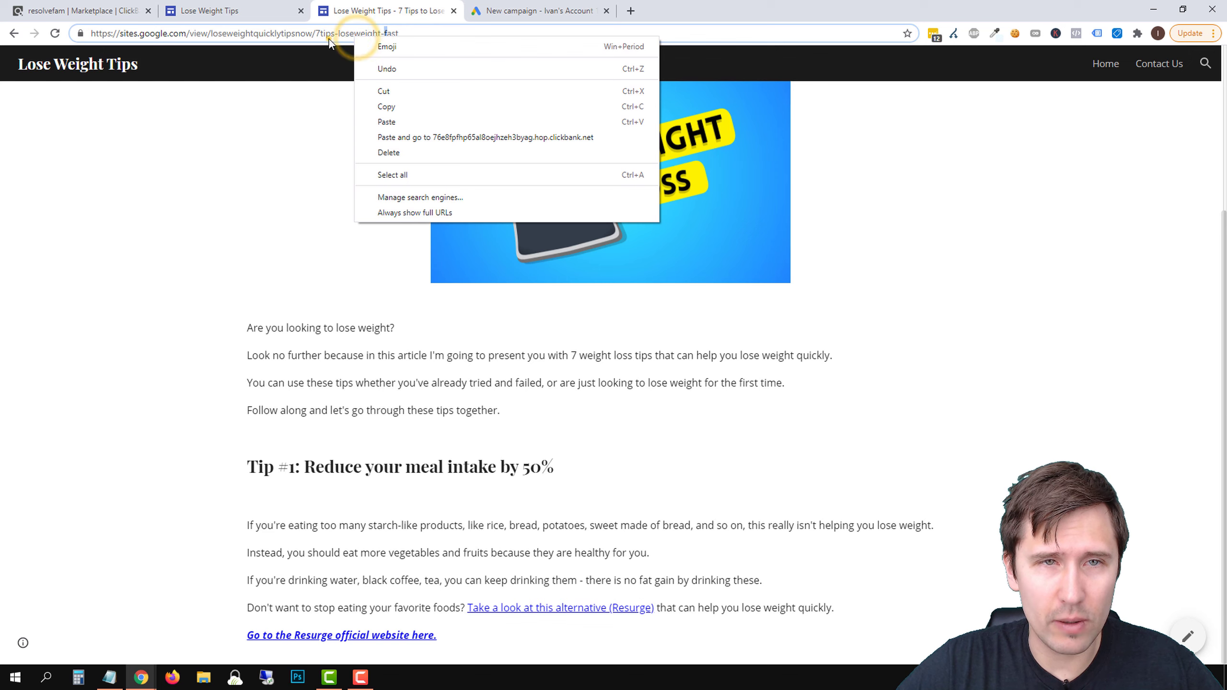
pyautogui.press('Escape')
pyautogui.rightClick(336, 38)
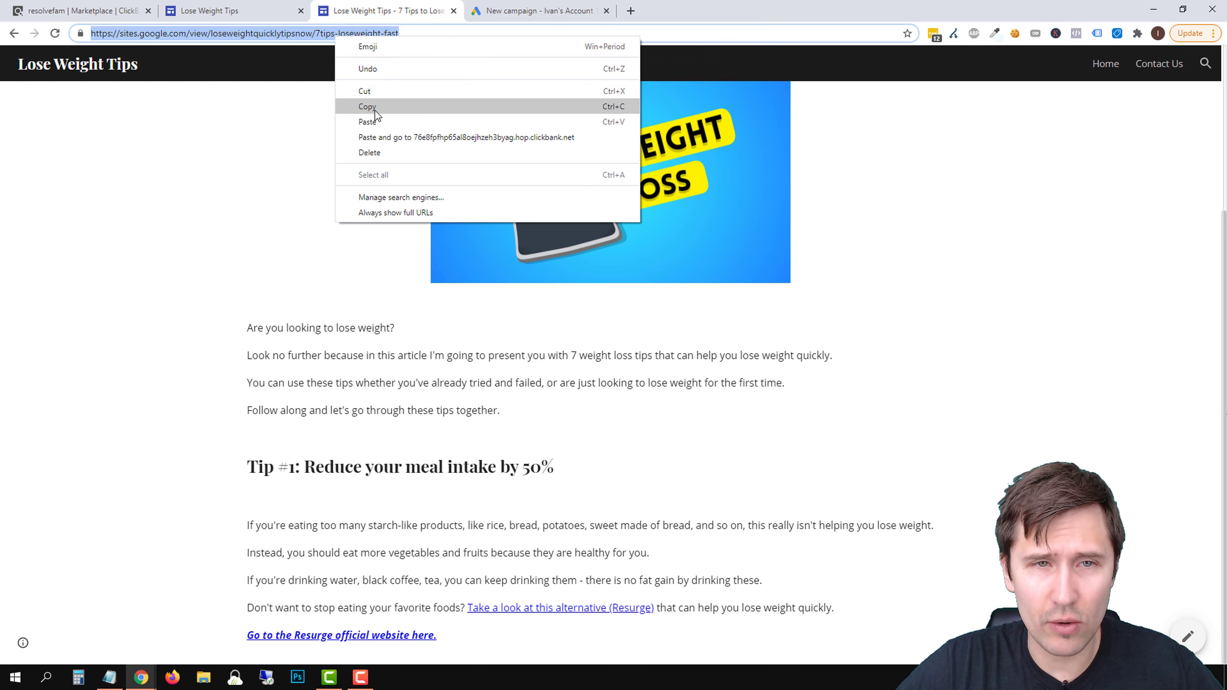
pyautogui.click(375, 110)
pyautogui.scroll(5, 621, 290)
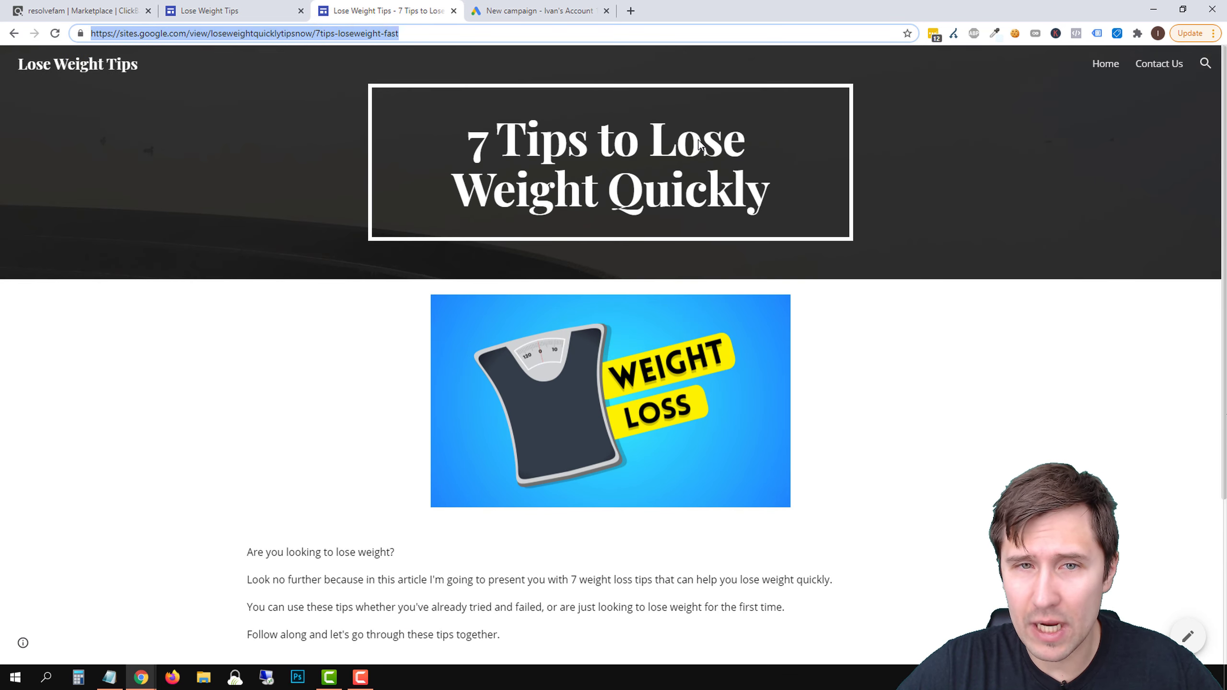
pyautogui.click(507, 11)
pyautogui.rightClick(366, 532)
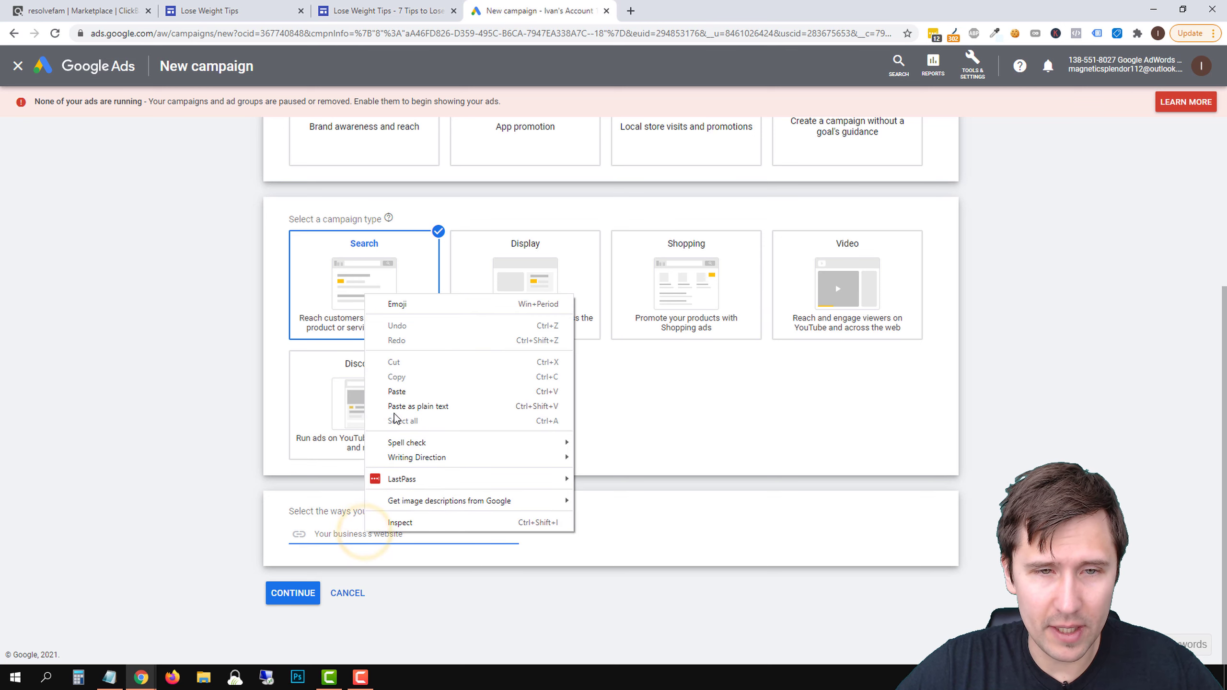
pyautogui.click(361, 411)
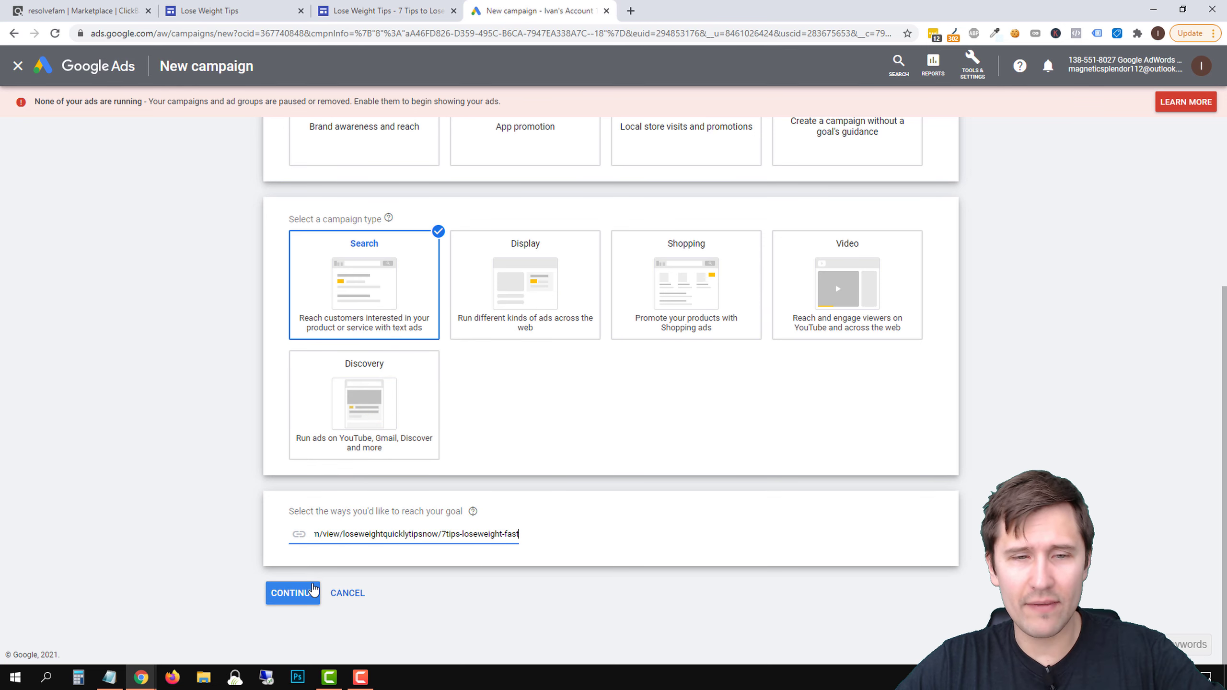
pyautogui.click(293, 593)
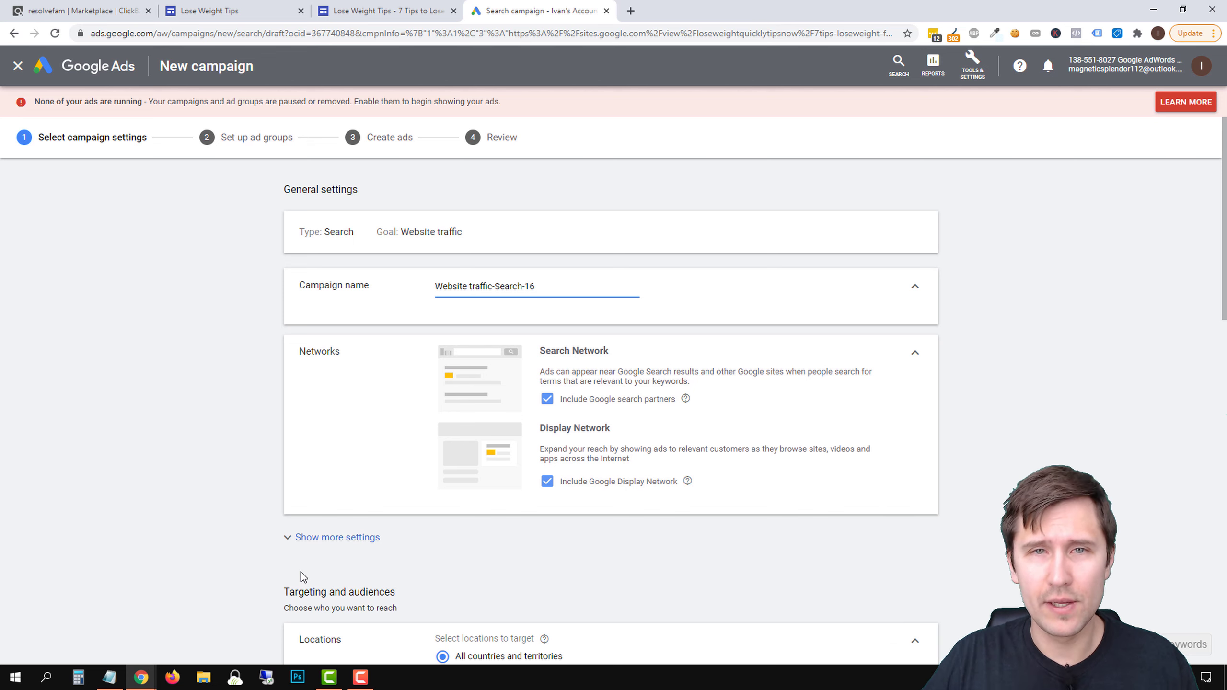
# Name the campaign "Lose Weight Quickly" and exclude the Google Display Network
pyautogui.tripleClick(492, 287)
pyautogui.write('Lose Weight Quickly')
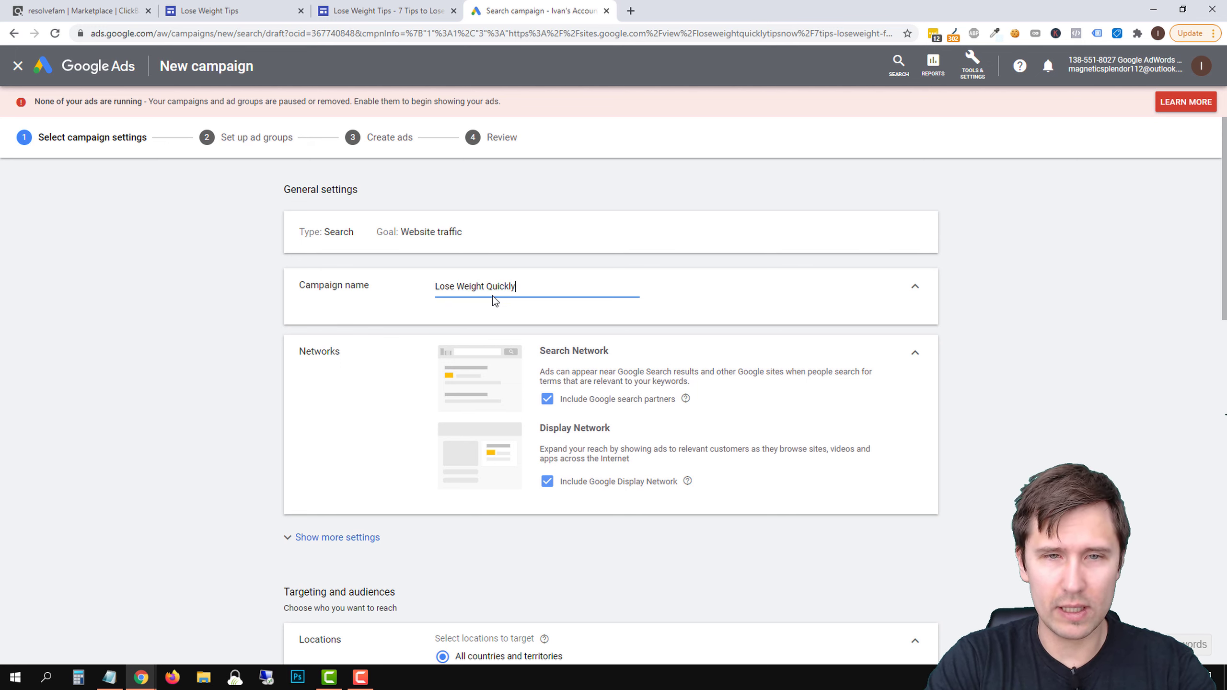
pyautogui.click(547, 481)
# Set the location target option to "Presence: People in or regularly in your targeted locations"
pyautogui.scroll(-5, 536, 478)
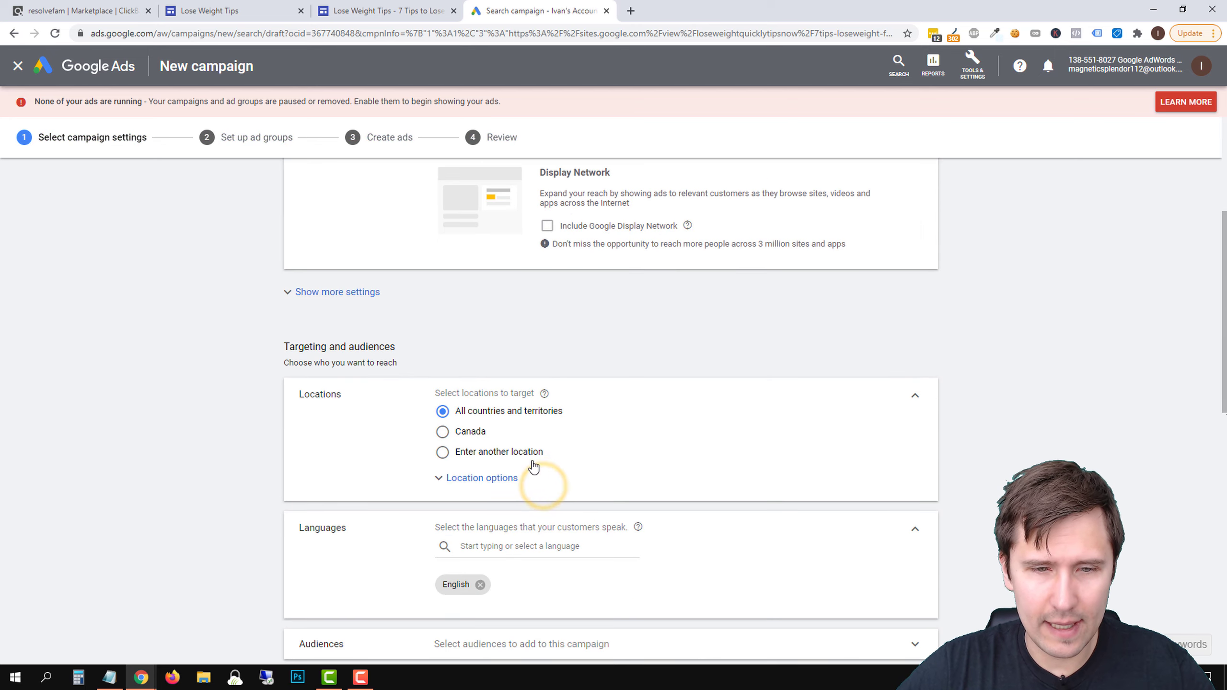
pyautogui.click(481, 478)
pyautogui.scroll(-4, 501, 507)
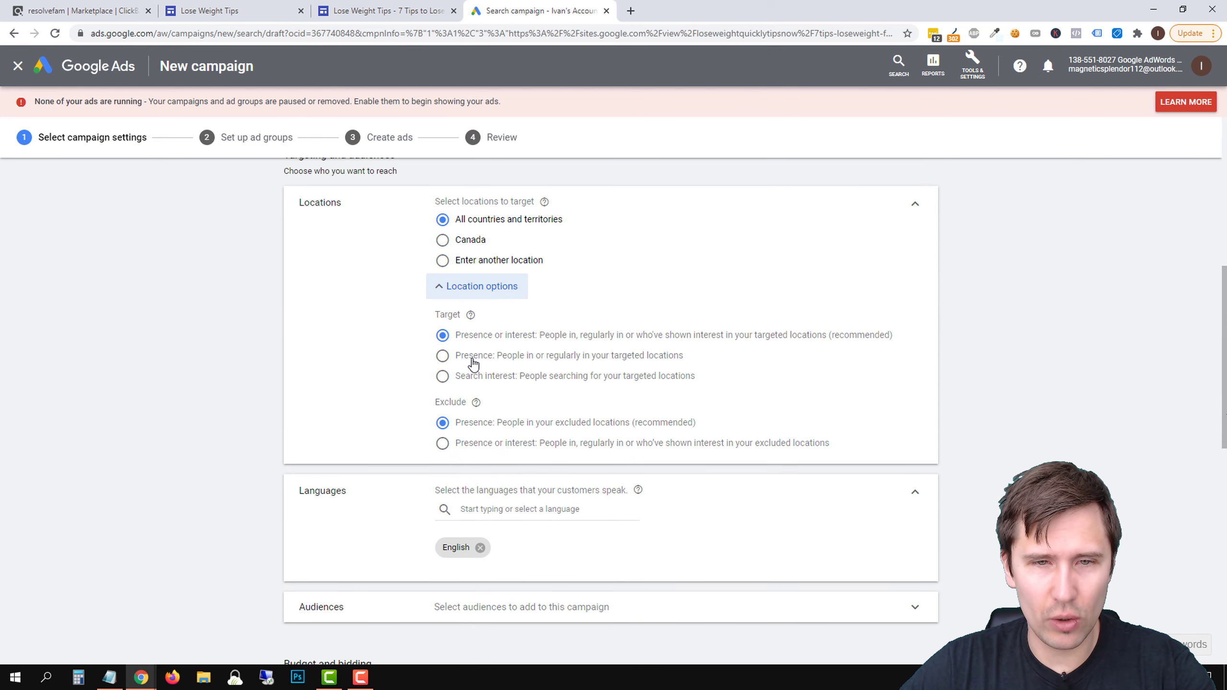
pyautogui.click(471, 356)
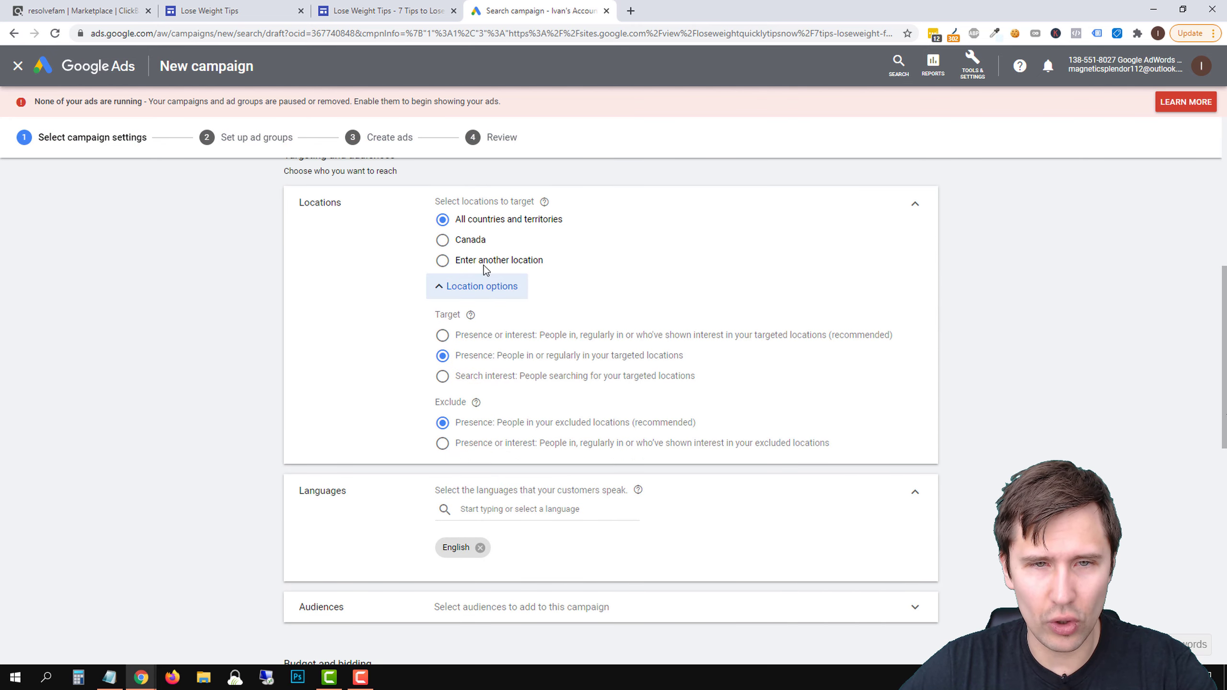
# Switch location targeting to specific locations and add the countries United States and Canada
pyautogui.click(464, 258)
pyautogui.click(505, 288)
pyautogui.write('u')
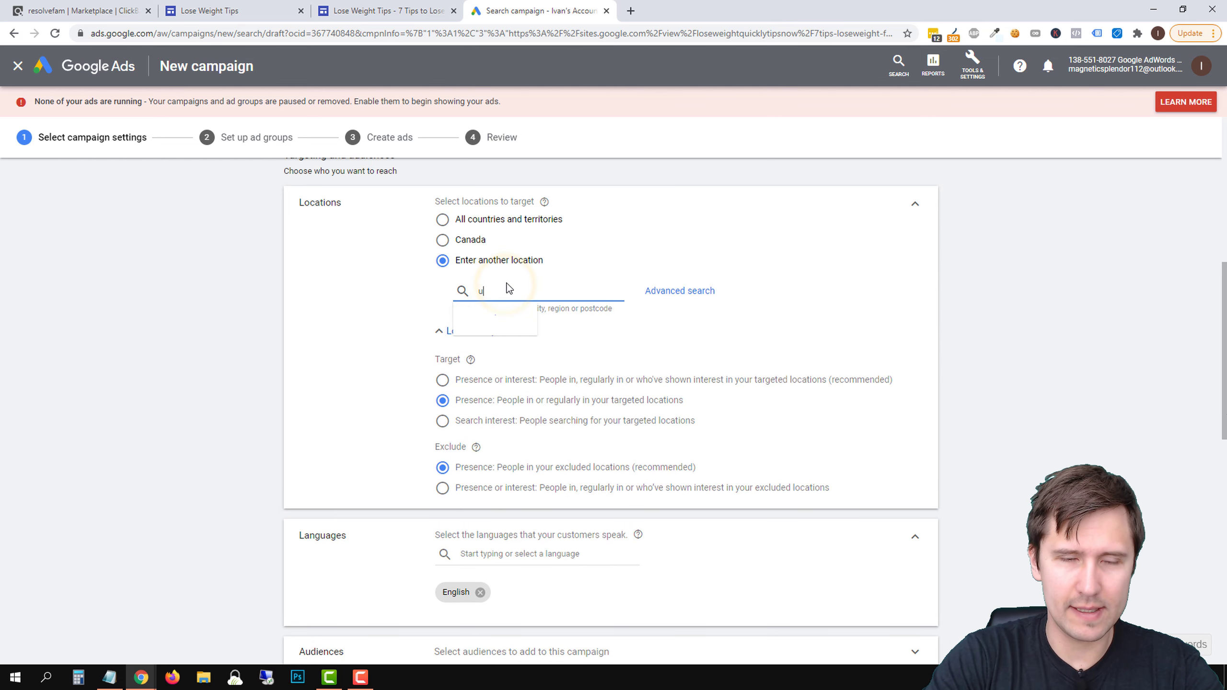
pyautogui.write('nited states')
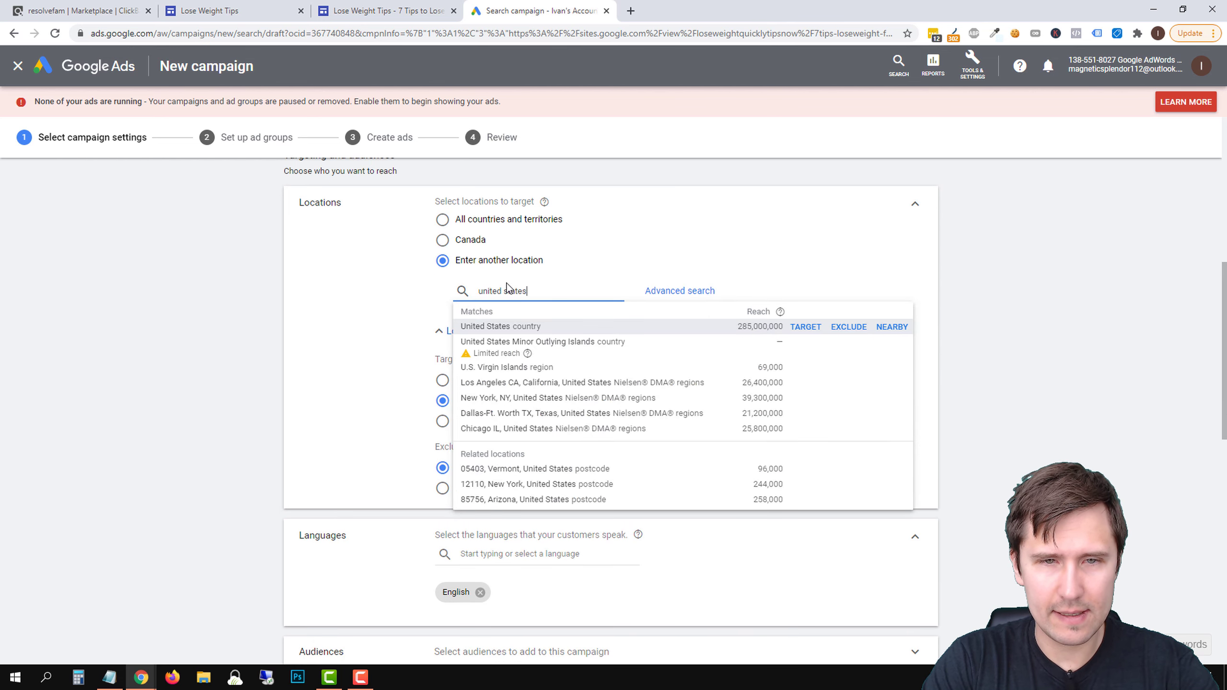
pyautogui.press('Return')
pyautogui.write('canada')
pyautogui.press('Return')
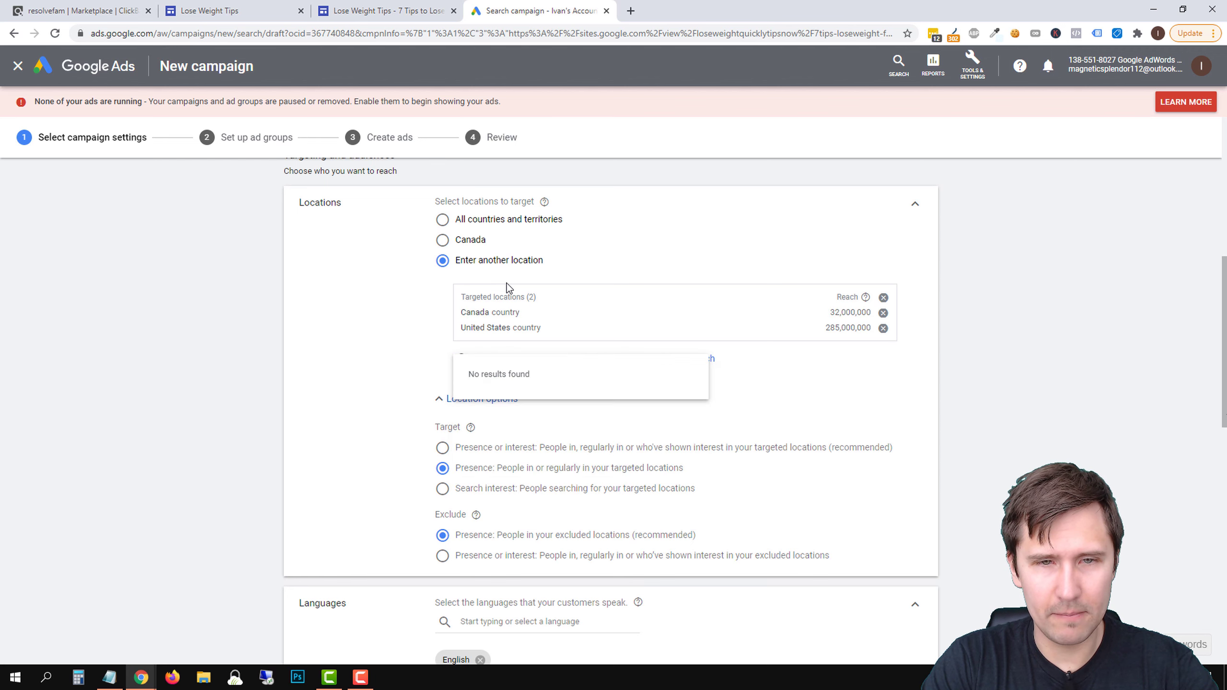
# Add Australia, New Zealand and the United Kingdom to the campaign's targeted countries
pyautogui.write('australia')
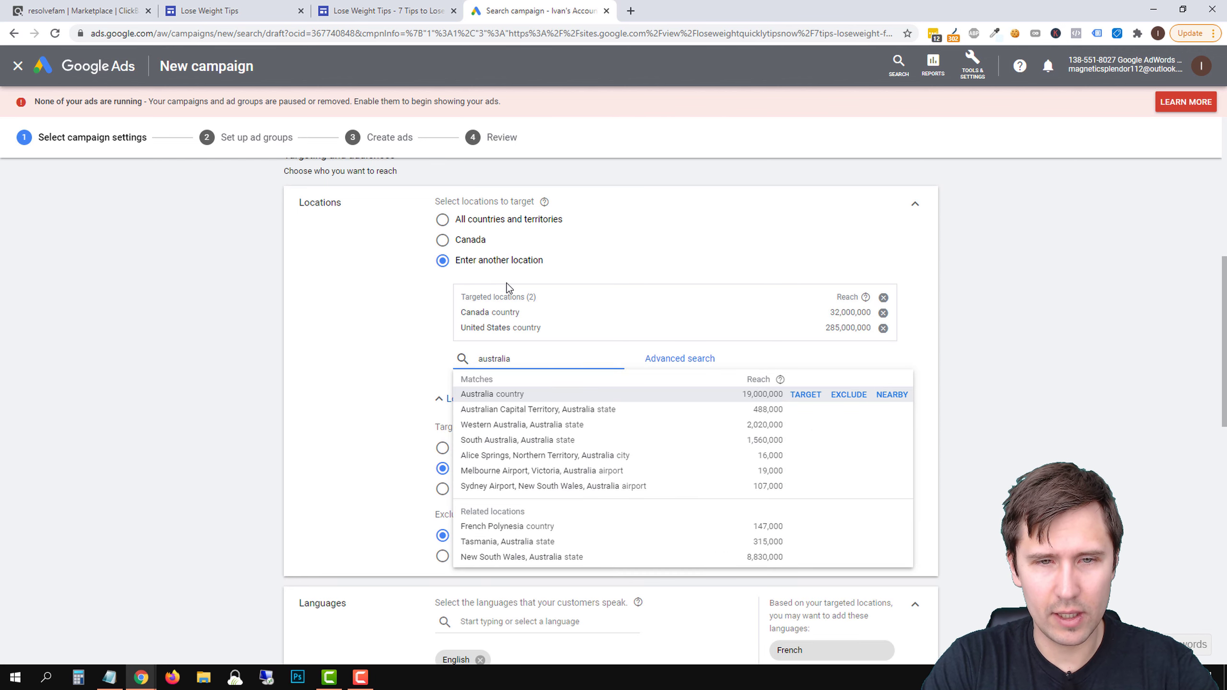
pyautogui.press('Return')
pyautogui.write('new zeala')
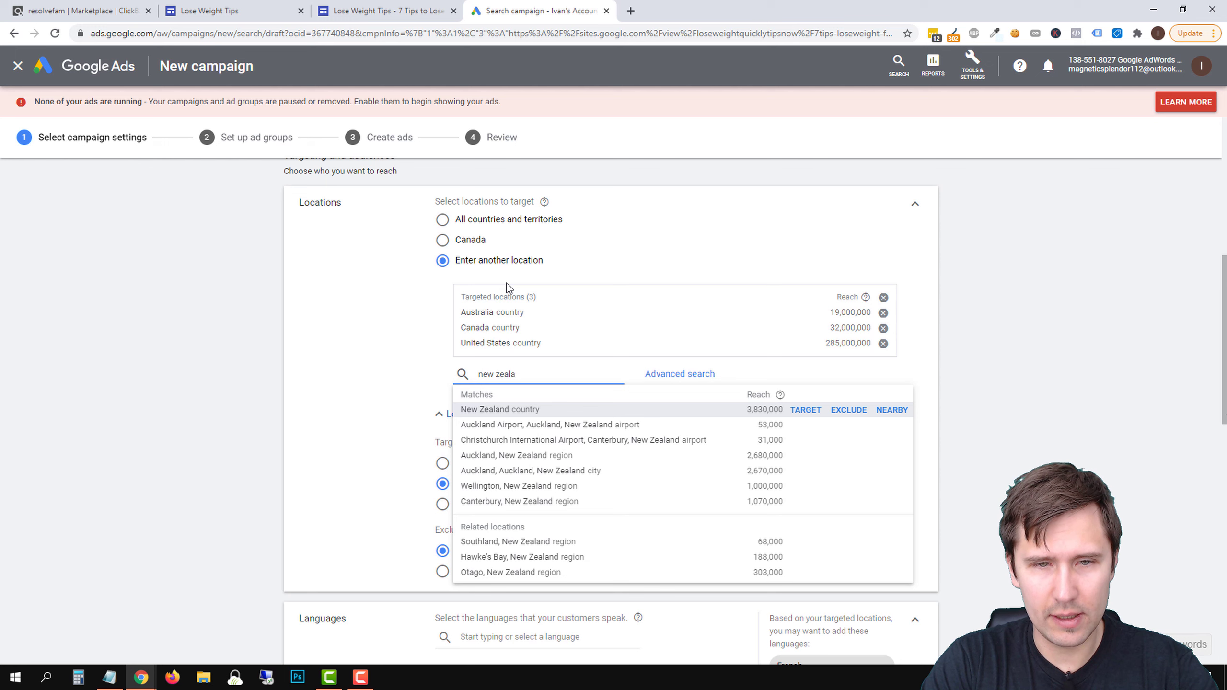
pyautogui.press('Return')
pyautogui.write('united king')
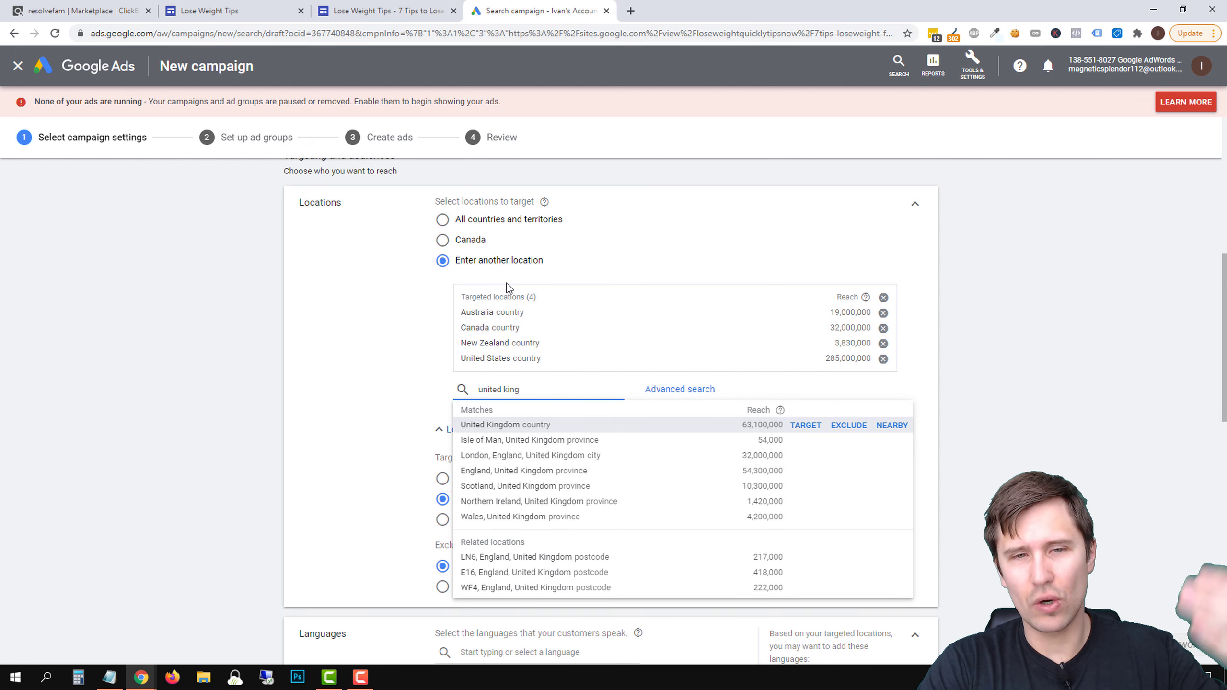
pyautogui.press('Return')
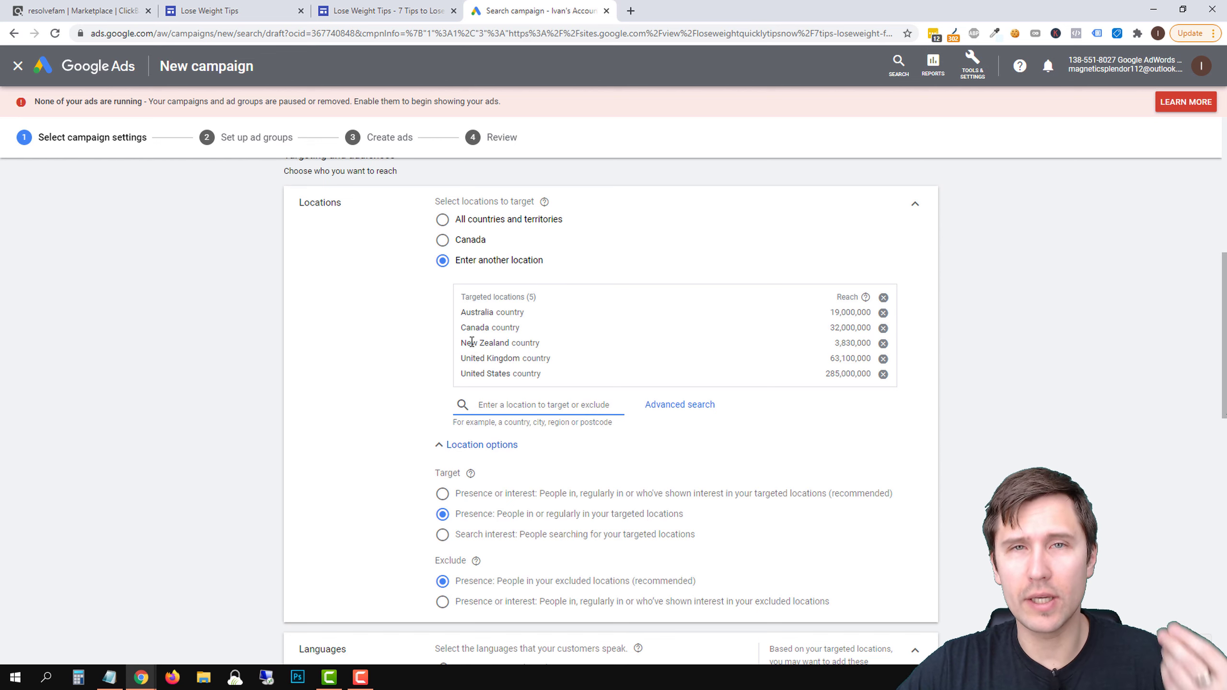
# Set the campaign's average daily budget to CA$20.00
pyautogui.scroll(-5, 336, 360)
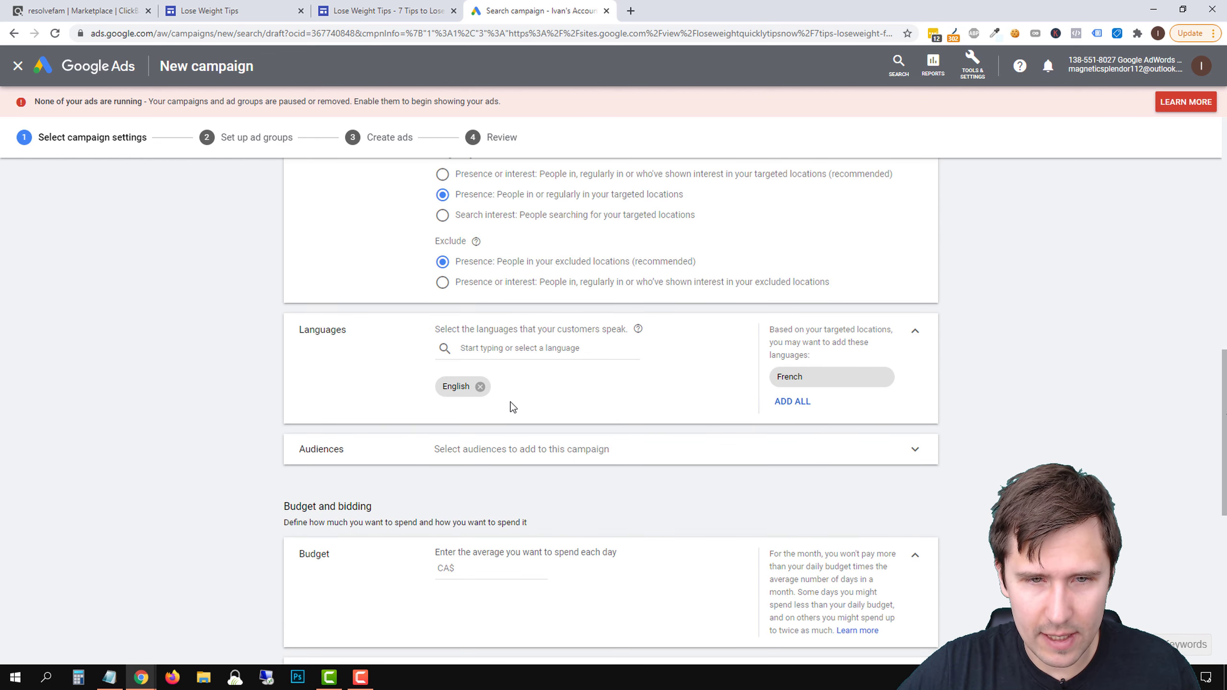
pyautogui.scroll(-3, 416, 344)
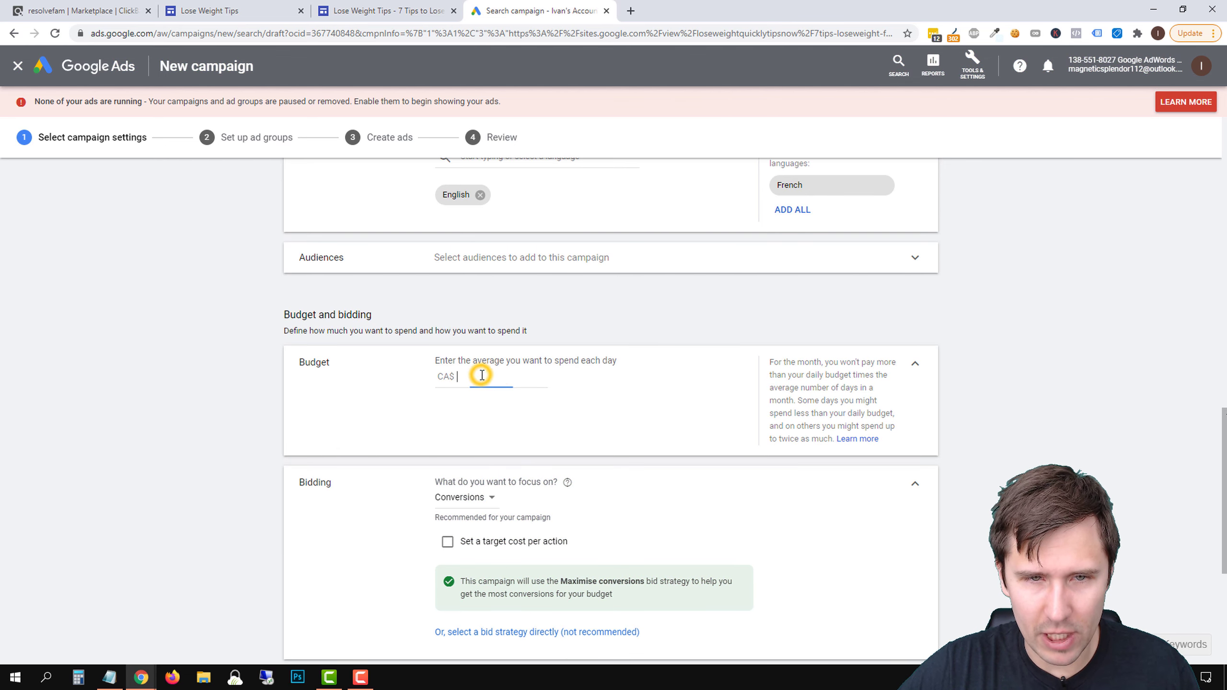
pyautogui.click(473, 377)
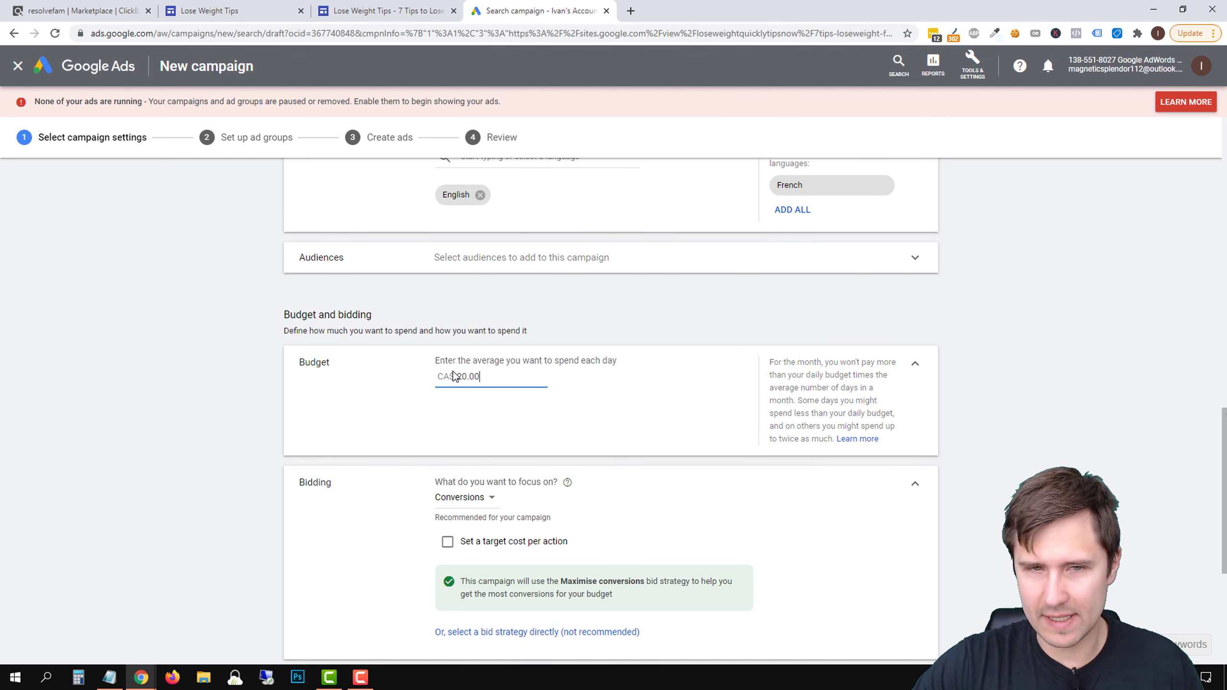
# Set the bid strategy directly to Manual CPC with Enhanced CPC turned off, and save the campaign settings to continue to the ad groups
pyautogui.scroll(-3, 320, 372)
pyautogui.click(509, 443)
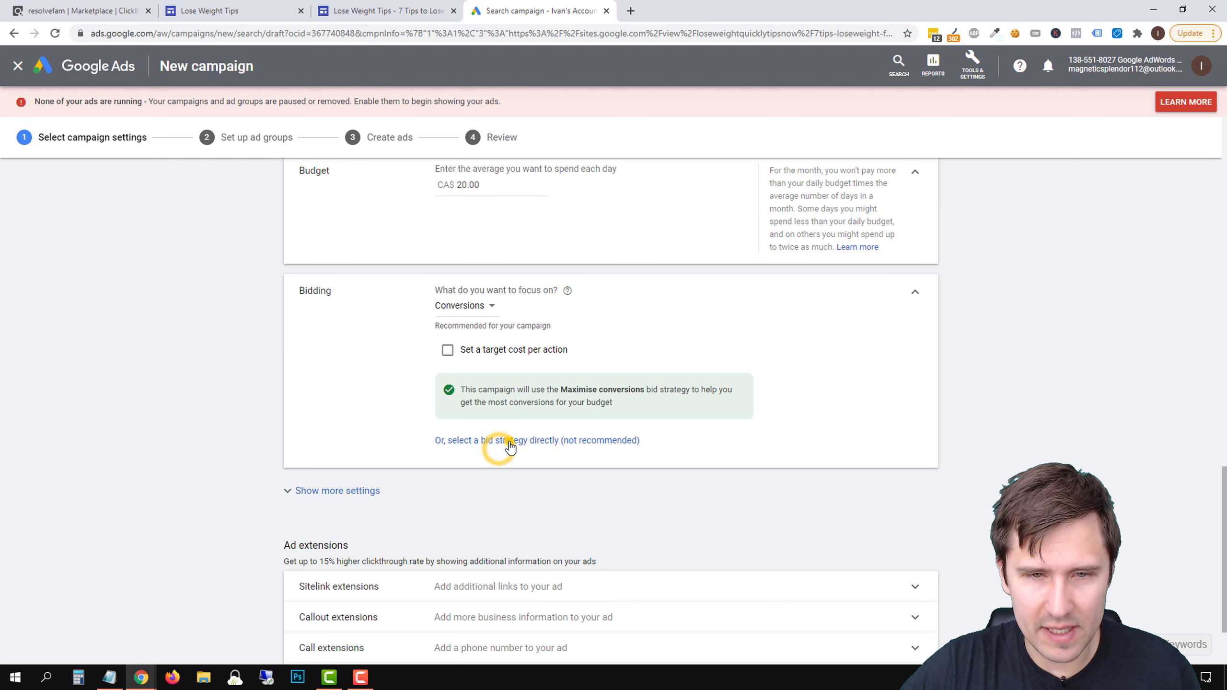
pyautogui.click(488, 339)
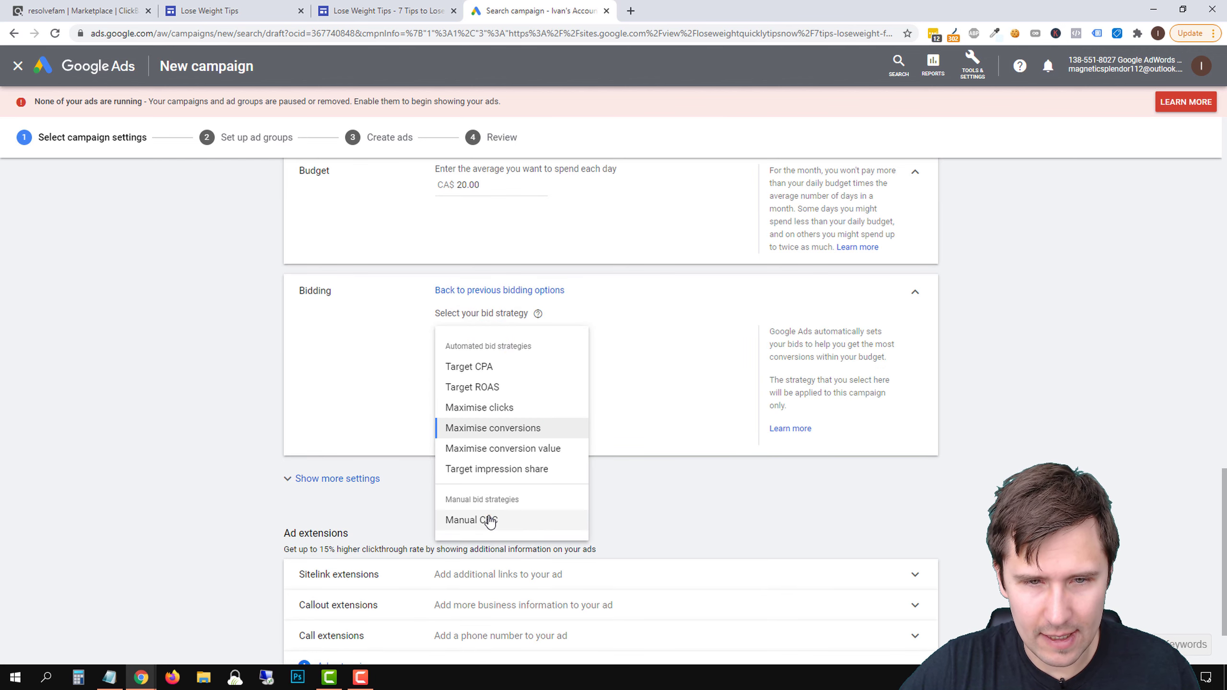
pyautogui.click(490, 520)
pyautogui.click(443, 367)
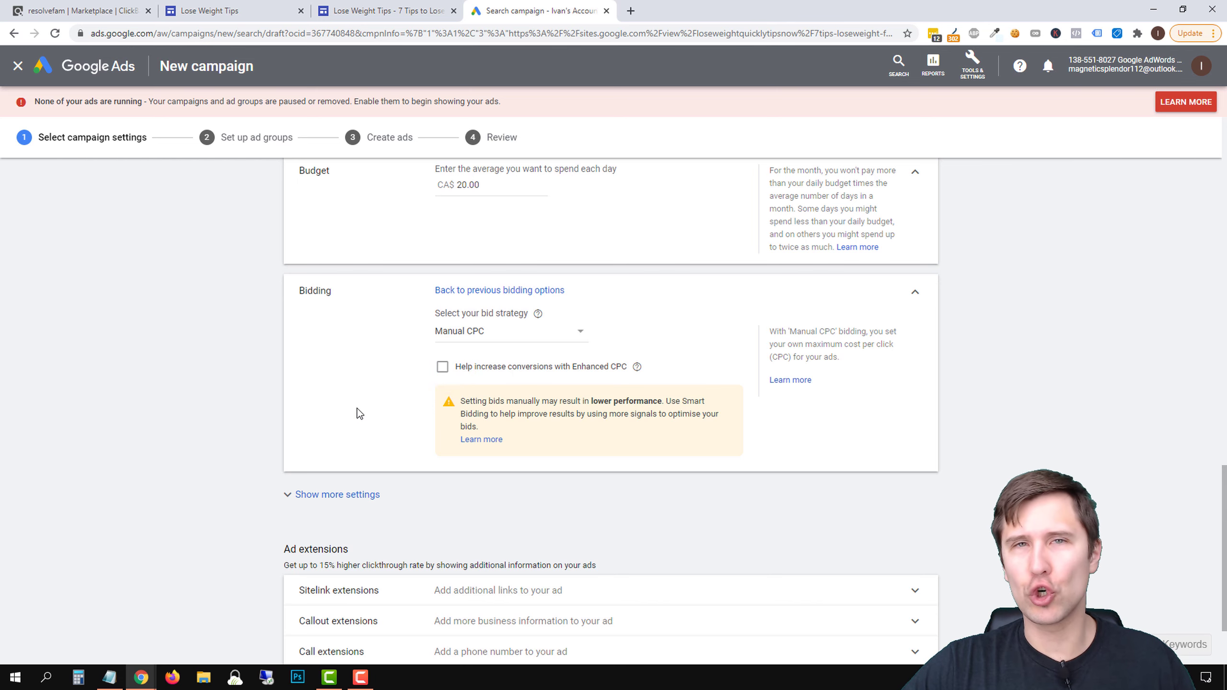
pyautogui.scroll(-2, 314, 425)
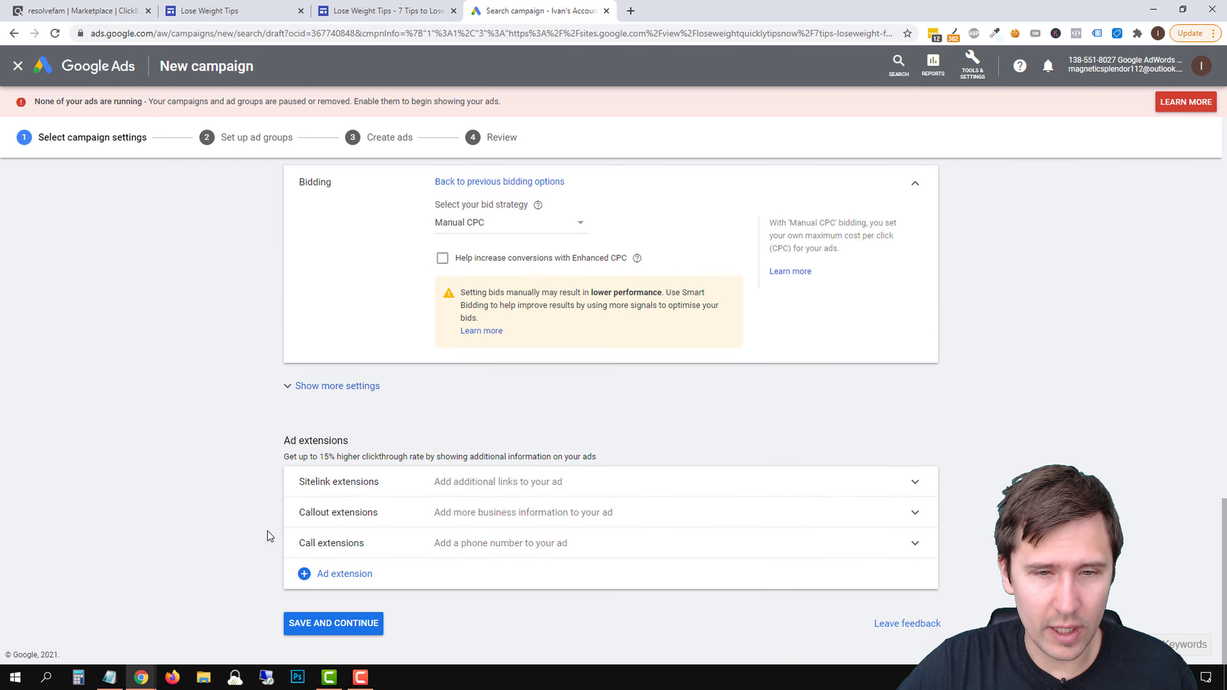
pyautogui.click(360, 624)
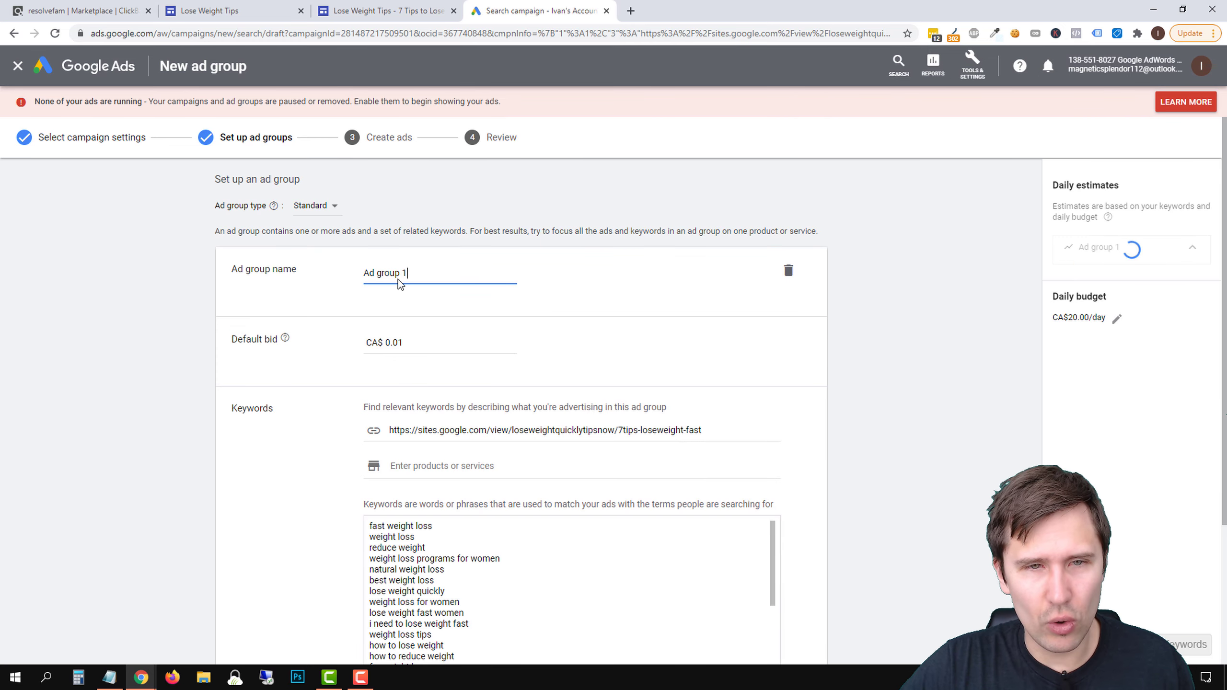
# Clear the ad group's entire suggested keyword list and the related web page URL used to find keywords
pyautogui.scroll(-2, 382, 421)
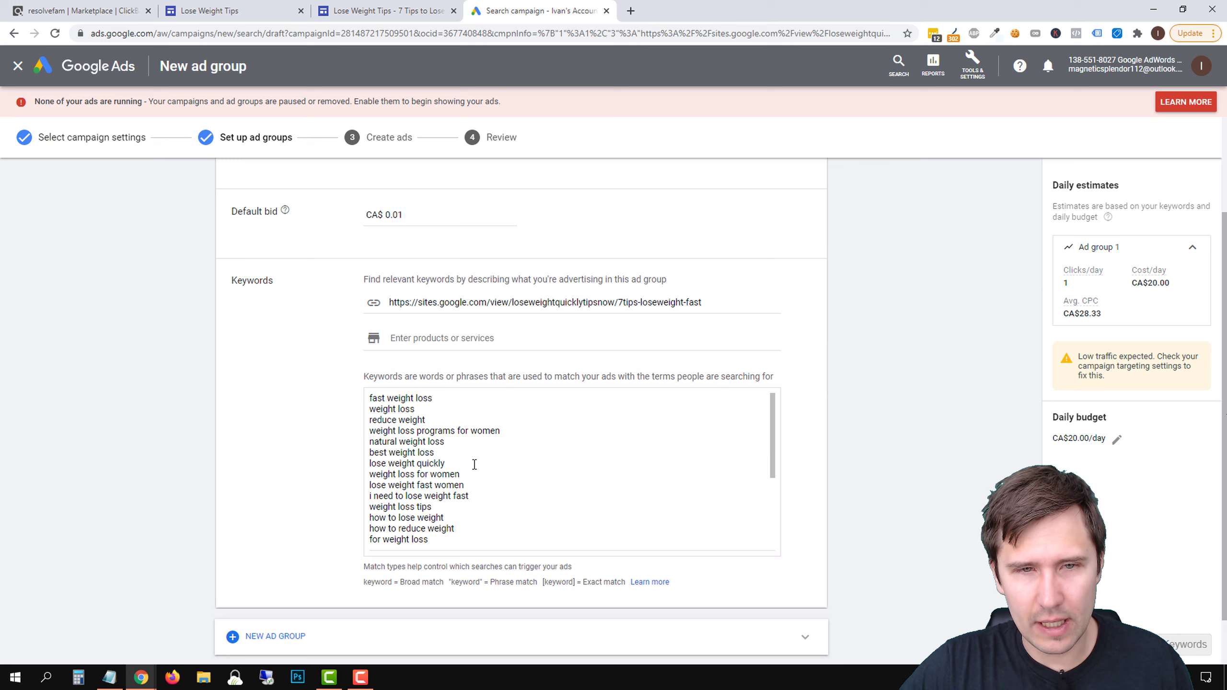
pyautogui.scroll(-4, 463, 490)
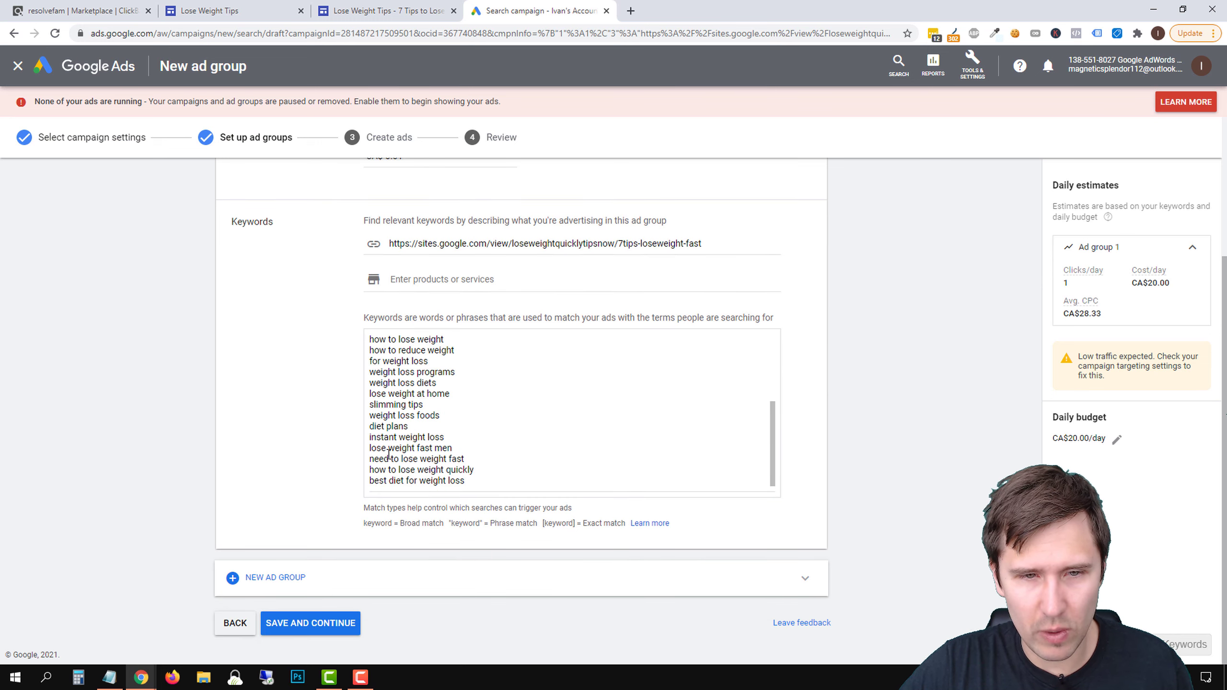
pyautogui.moveTo(387, 456); pyautogui.dragTo(453, 448)
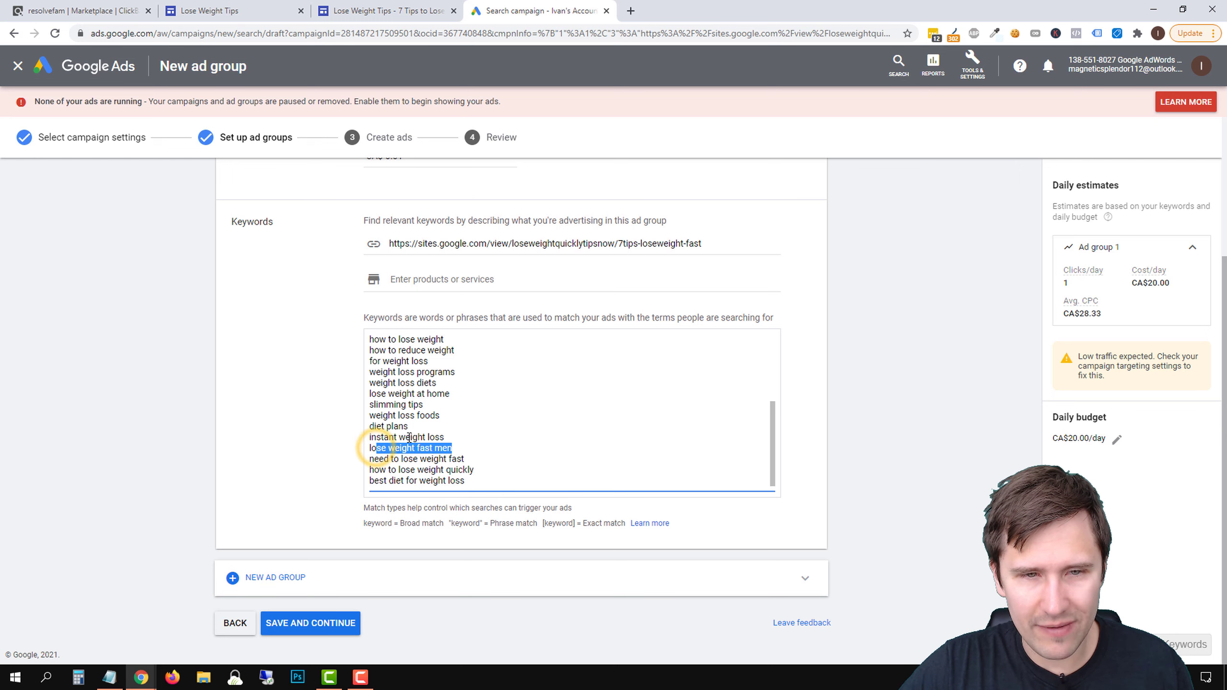
pyautogui.click(389, 445)
pyautogui.moveTo(376, 448); pyautogui.dragTo(456, 459)
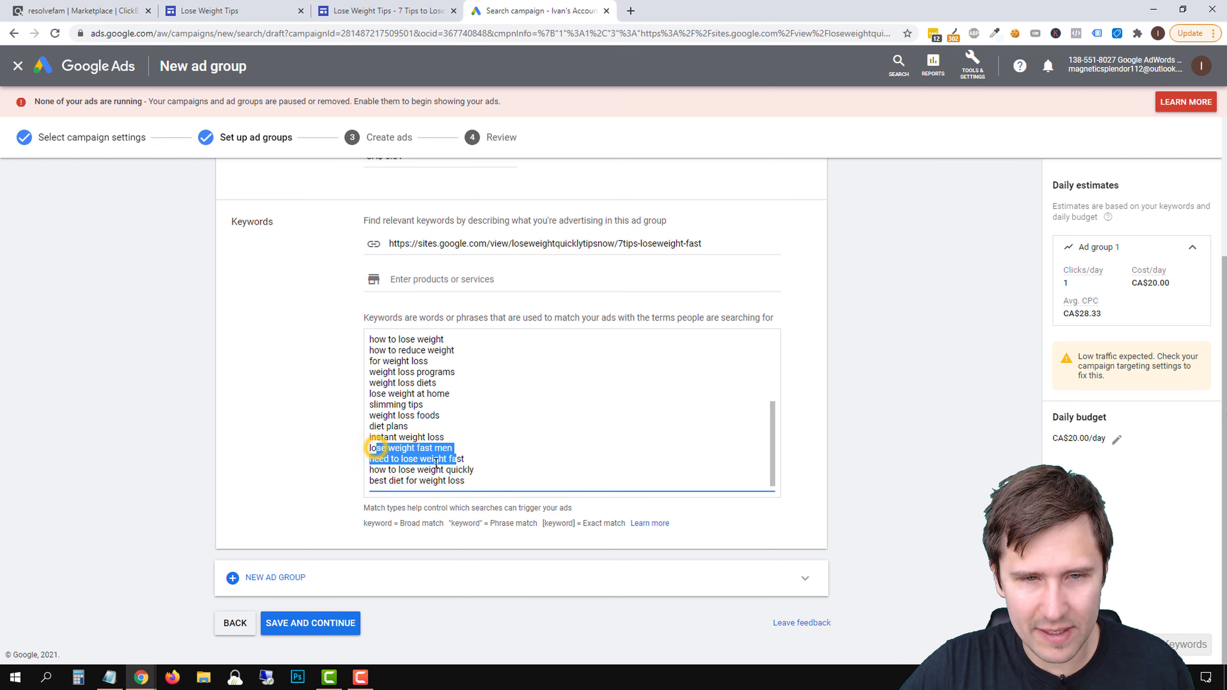
pyautogui.scroll(1, 513, 483)
pyautogui.scroll(-3, 512, 478)
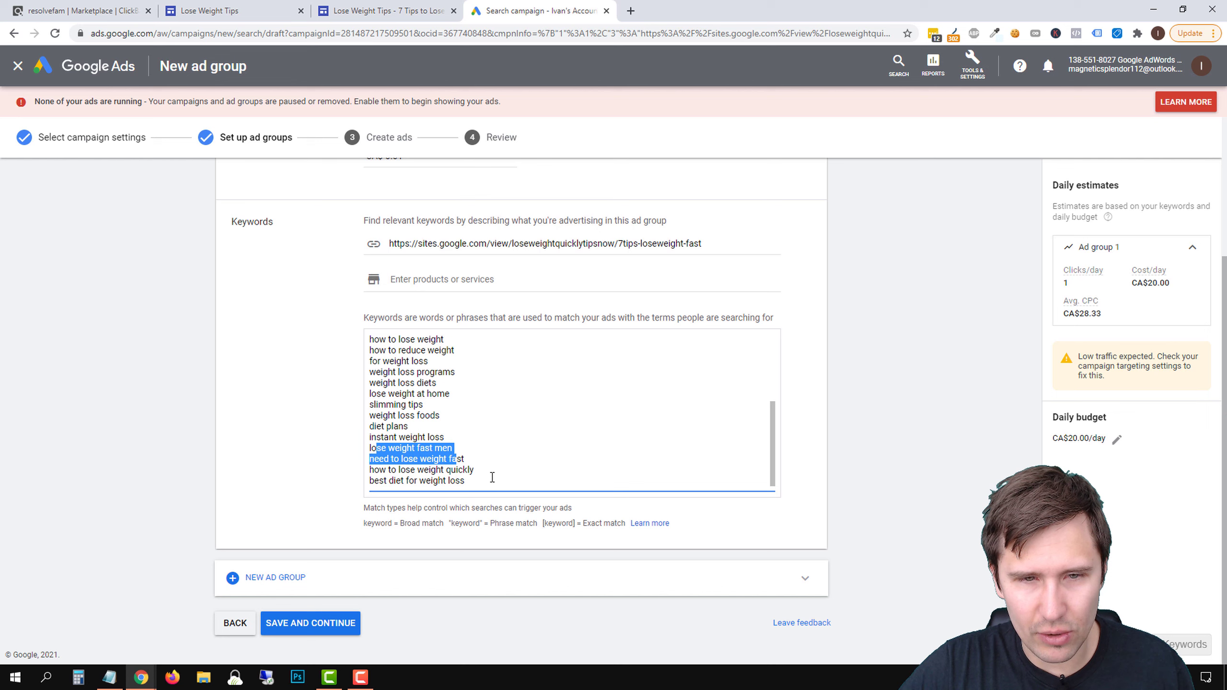
pyautogui.moveTo(487, 479); pyautogui.dragTo(302, 240)
pyautogui.press('BackSpace')
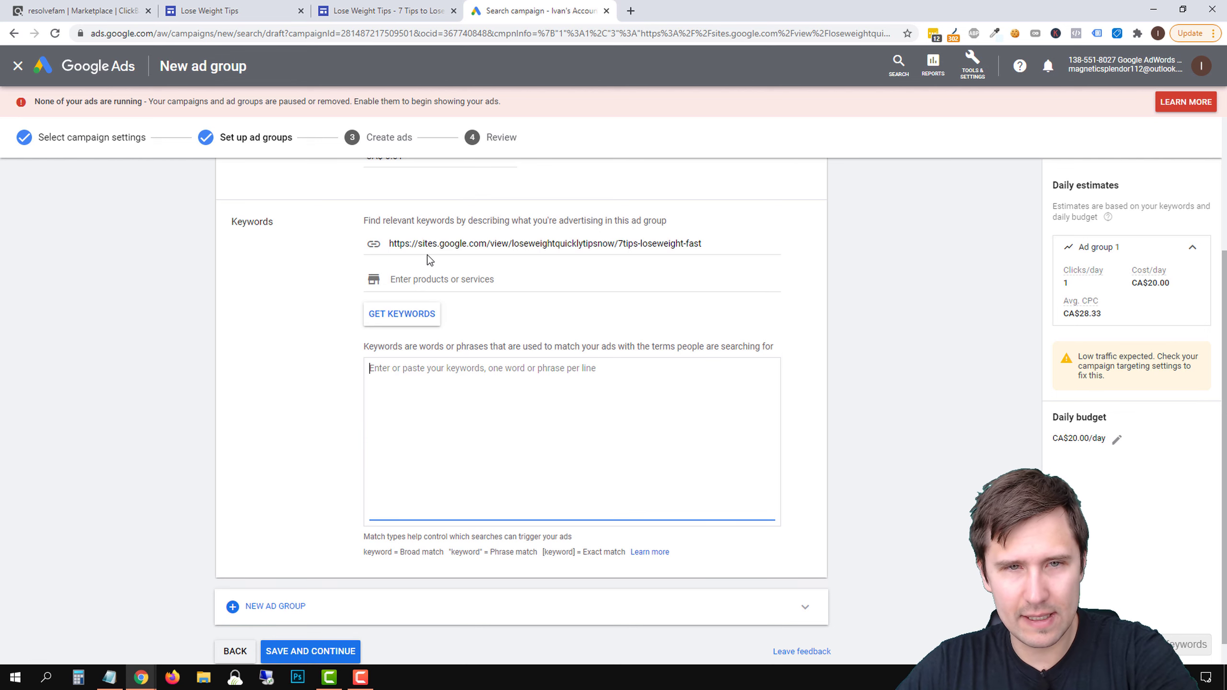
pyautogui.click(464, 246)
pyautogui.tripleClick(464, 246)
pyautogui.press('BackSpace')
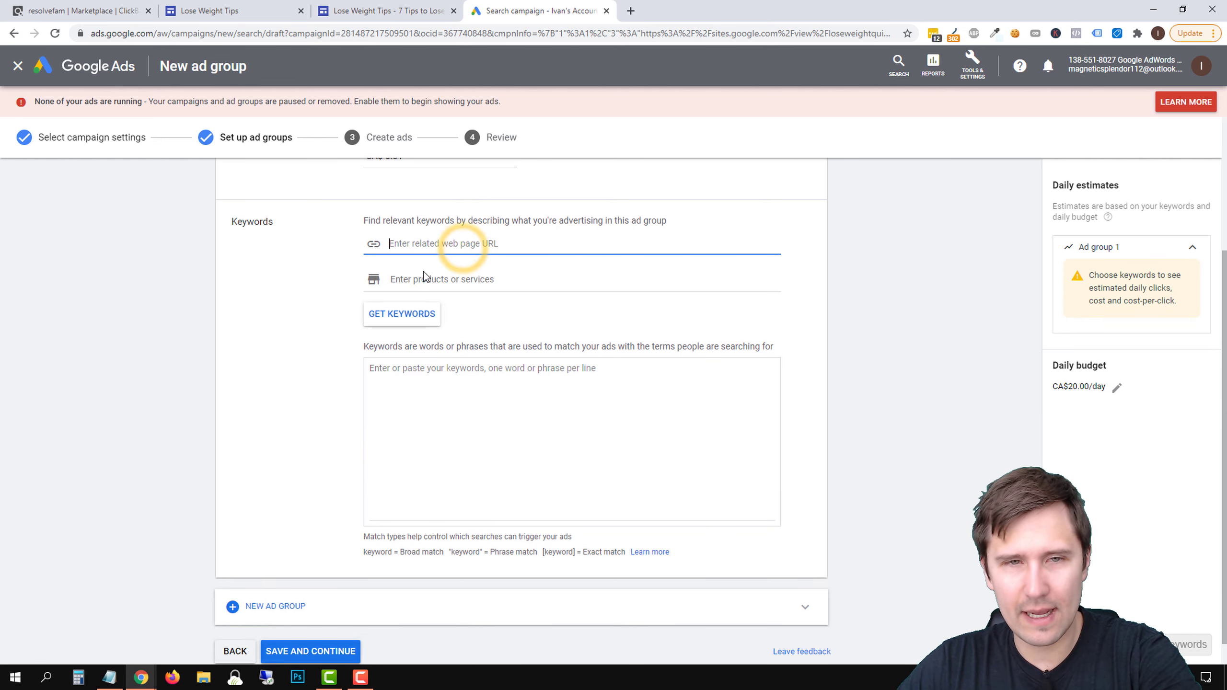
# Generate keyword suggestions from the products or services "lose weight fast" and "lose weight quickly"
pyautogui.click(423, 274)
pyautogui.write('lose w')
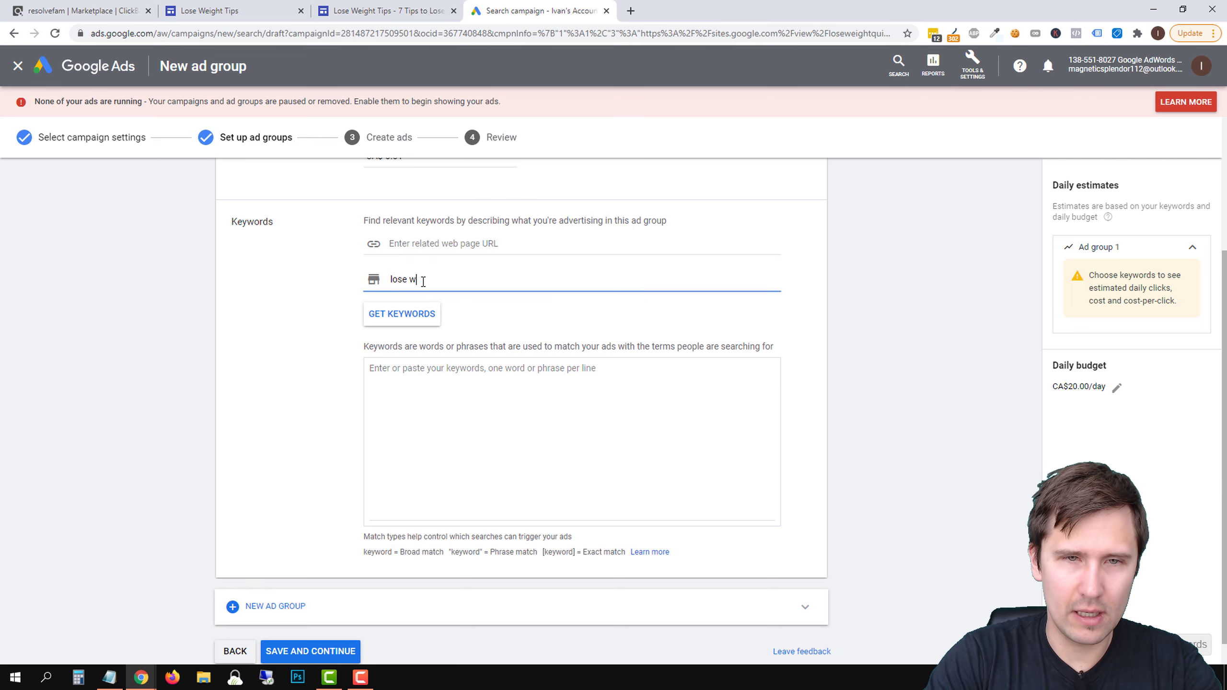
pyautogui.write('eight fast')
pyautogui.press('Return')
pyautogui.write('lose')
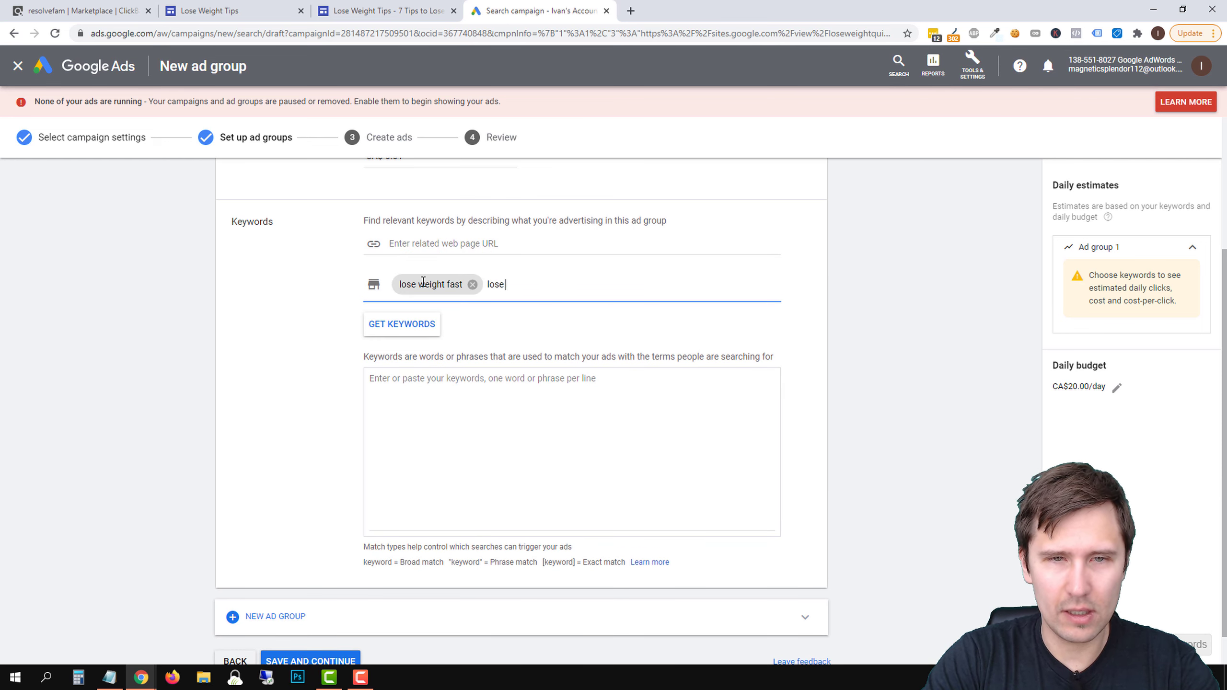
pyautogui.write(' weight quickly')
pyautogui.press('Return')
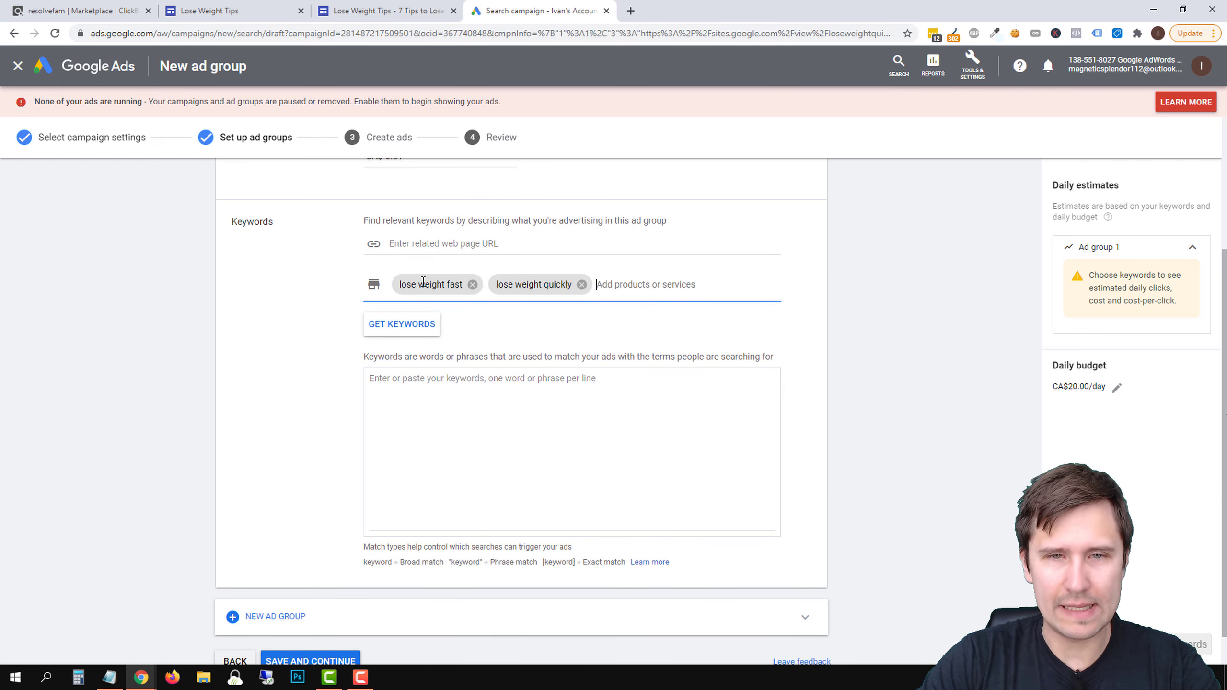
pyautogui.click(402, 324)
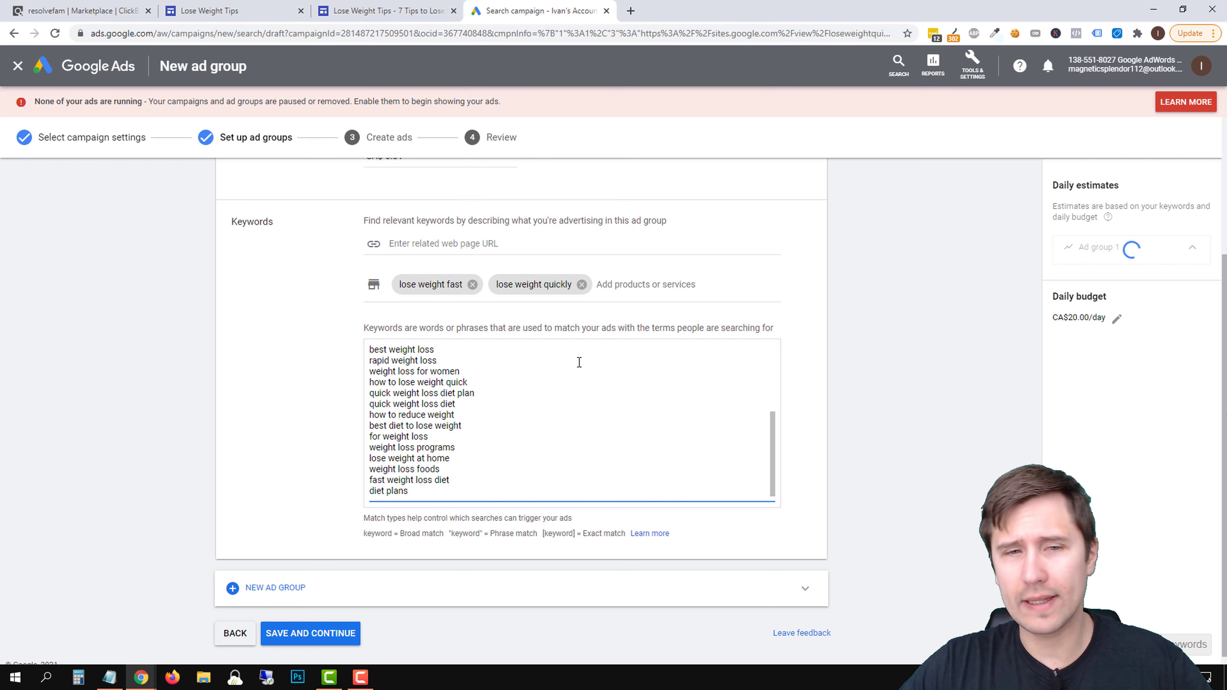
# Delete "weight loss", "reduce weight" and "natural weight loss" from the ad group's keyword list
pyautogui.scroll(1, 454, 417)
pyautogui.scroll(5, 454, 418)
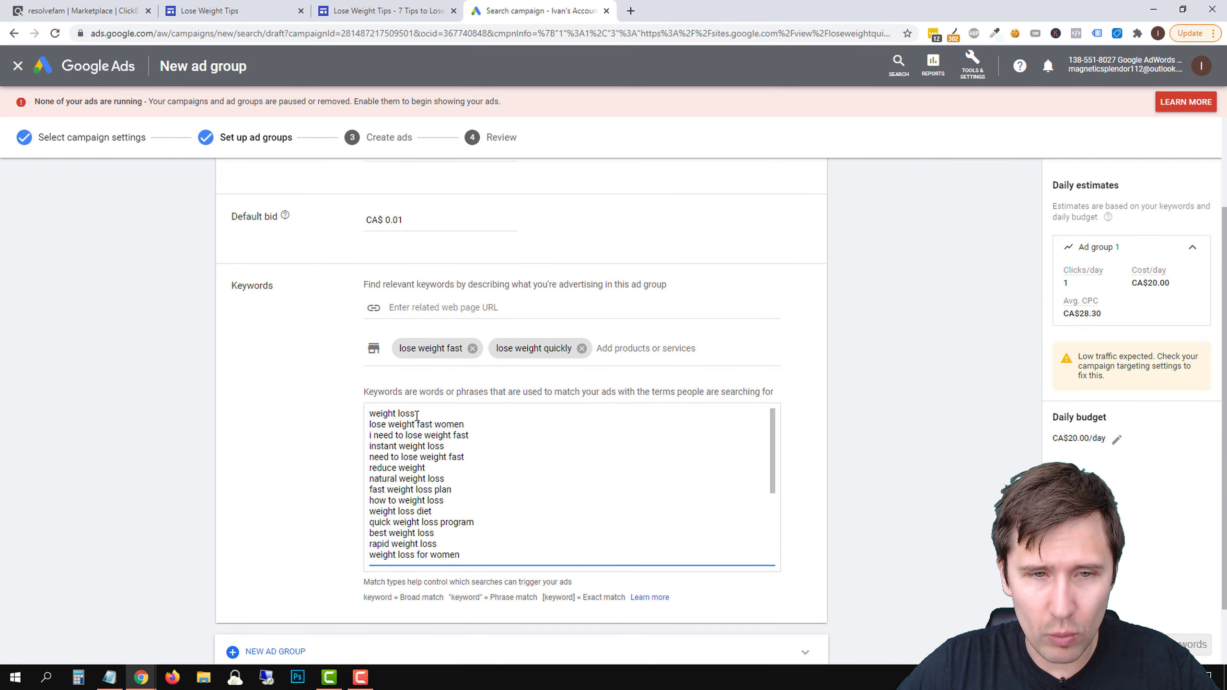
pyautogui.moveTo(424, 412); pyautogui.dragTo(362, 409)
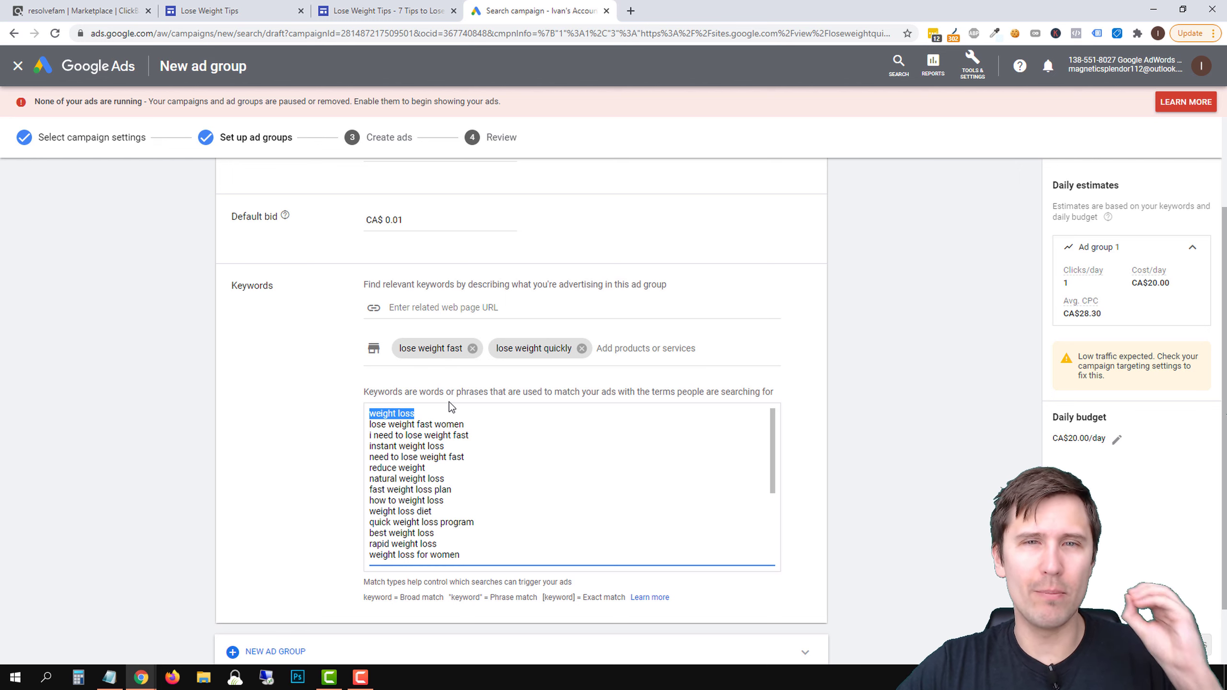
pyautogui.press('BackSpace')
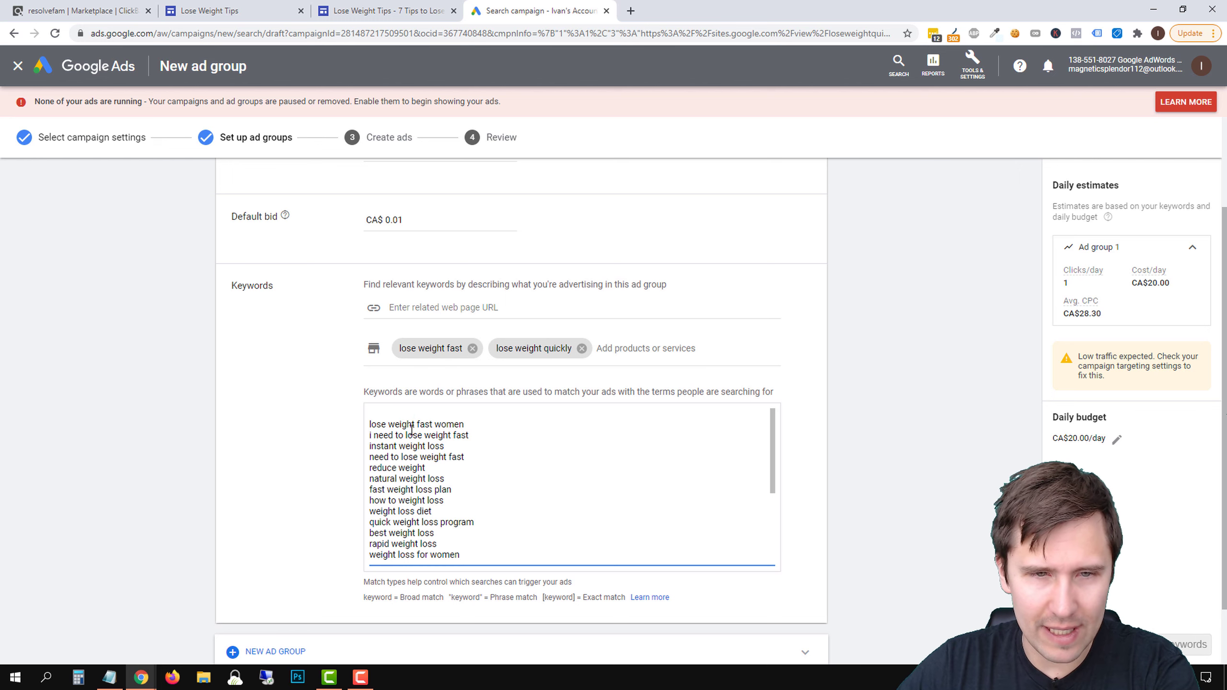
pyautogui.click(367, 418)
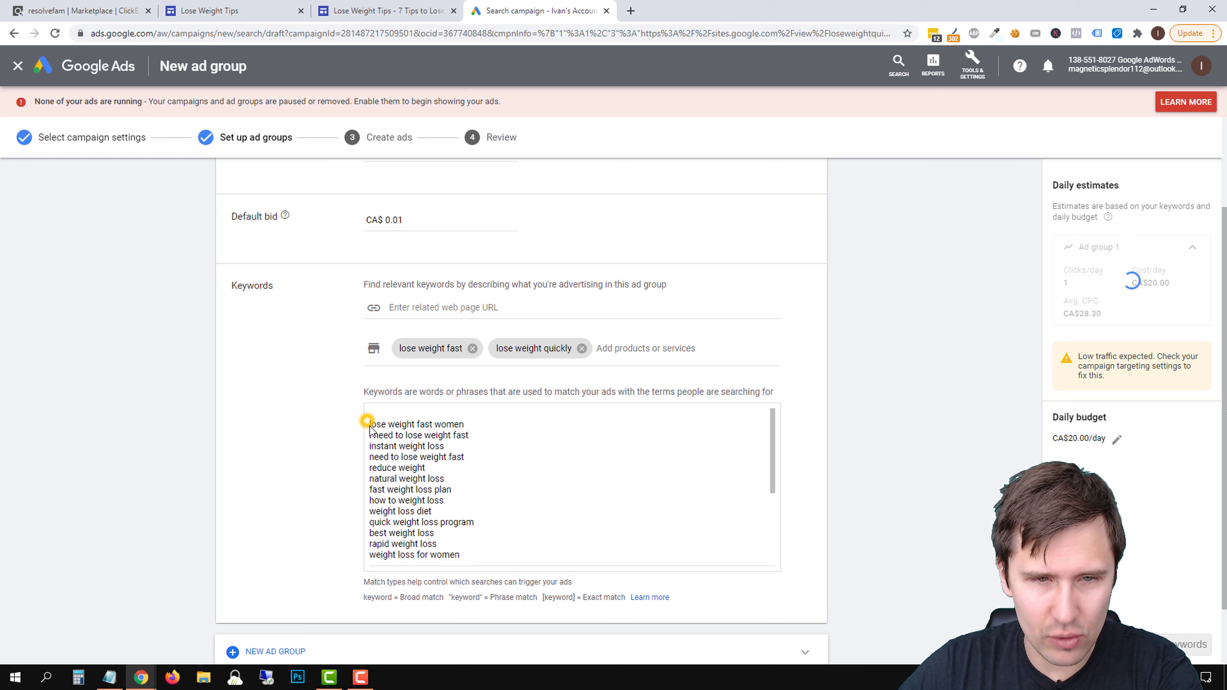
pyautogui.click(412, 458)
pyautogui.tripleClick(404, 468)
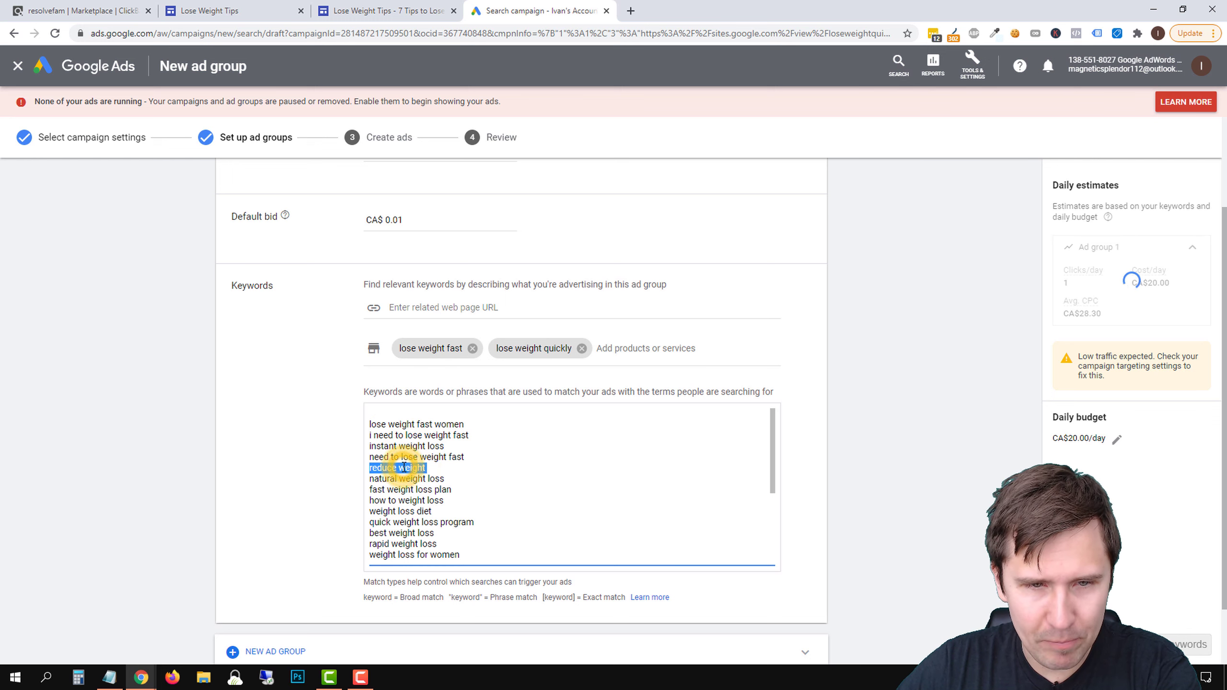
pyautogui.press('BackSpace')
pyautogui.tripleClick(404, 468)
pyautogui.press('BackSpace')
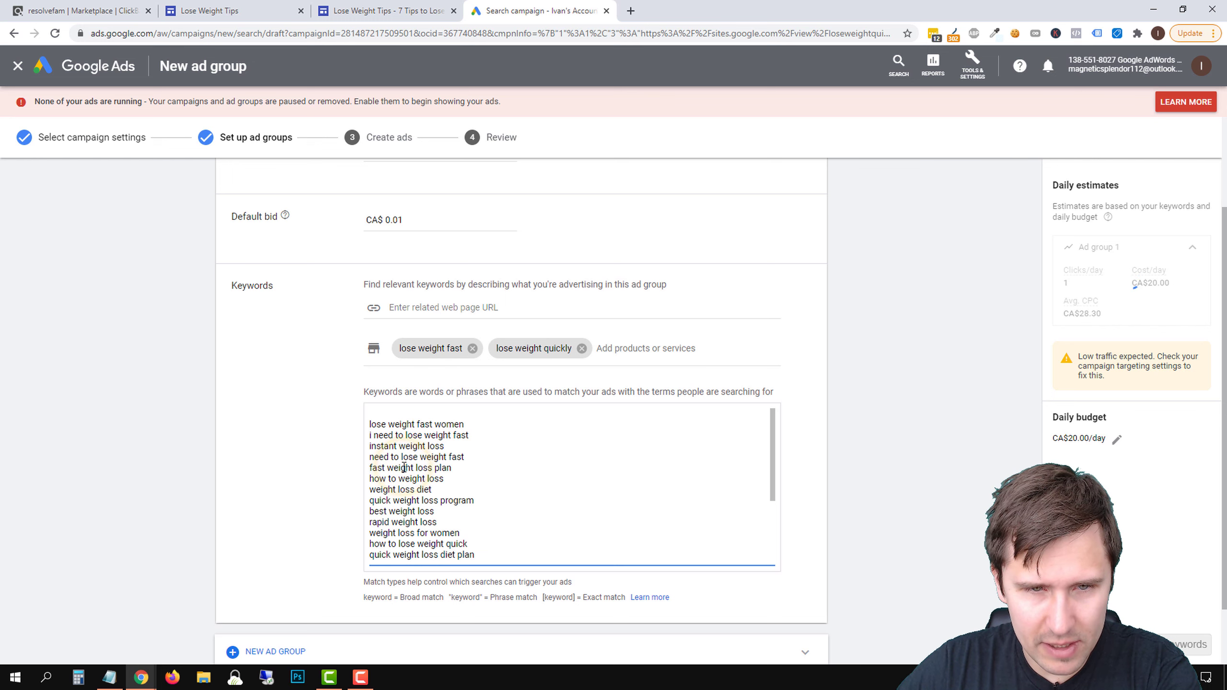
# Delete the keywords "how to weight loss", "weight loss diet", "quick weight loss program" and "best weight loss" from the list
pyautogui.tripleClick(412, 478)
pyautogui.press('BackSpace')
pyautogui.tripleClick(405, 479)
pyautogui.press('BackSpace')
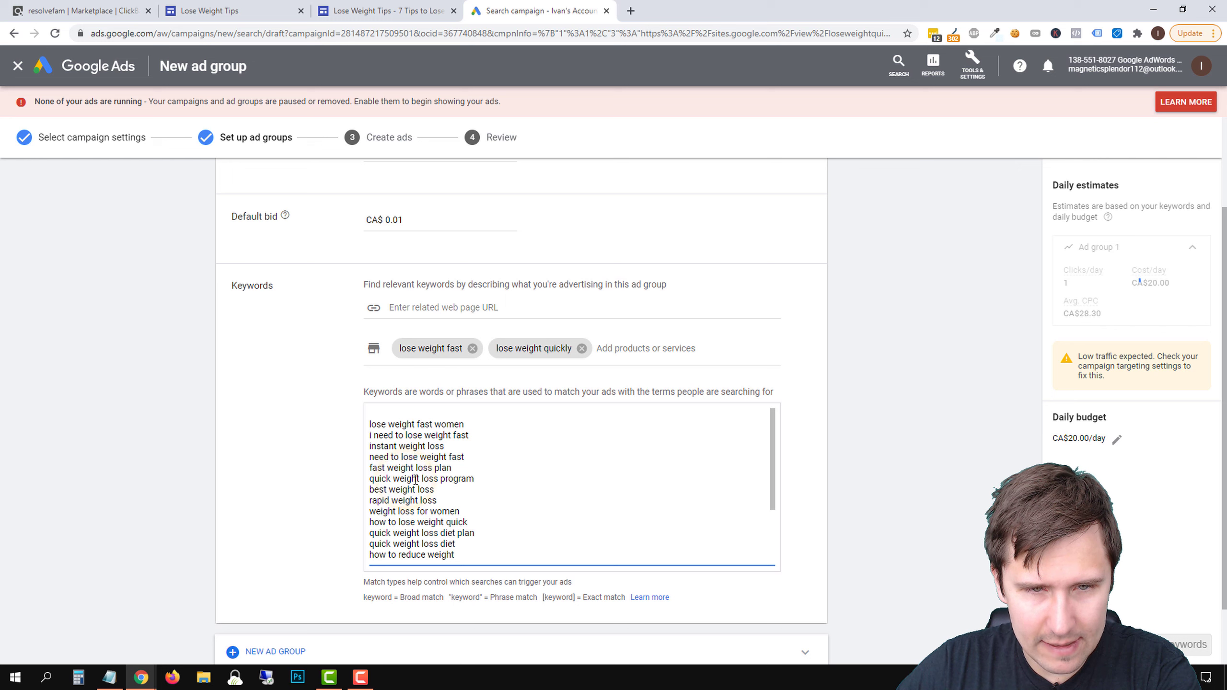
pyautogui.tripleClick(417, 479)
pyautogui.press('BackSpace')
pyautogui.tripleClick(409, 478)
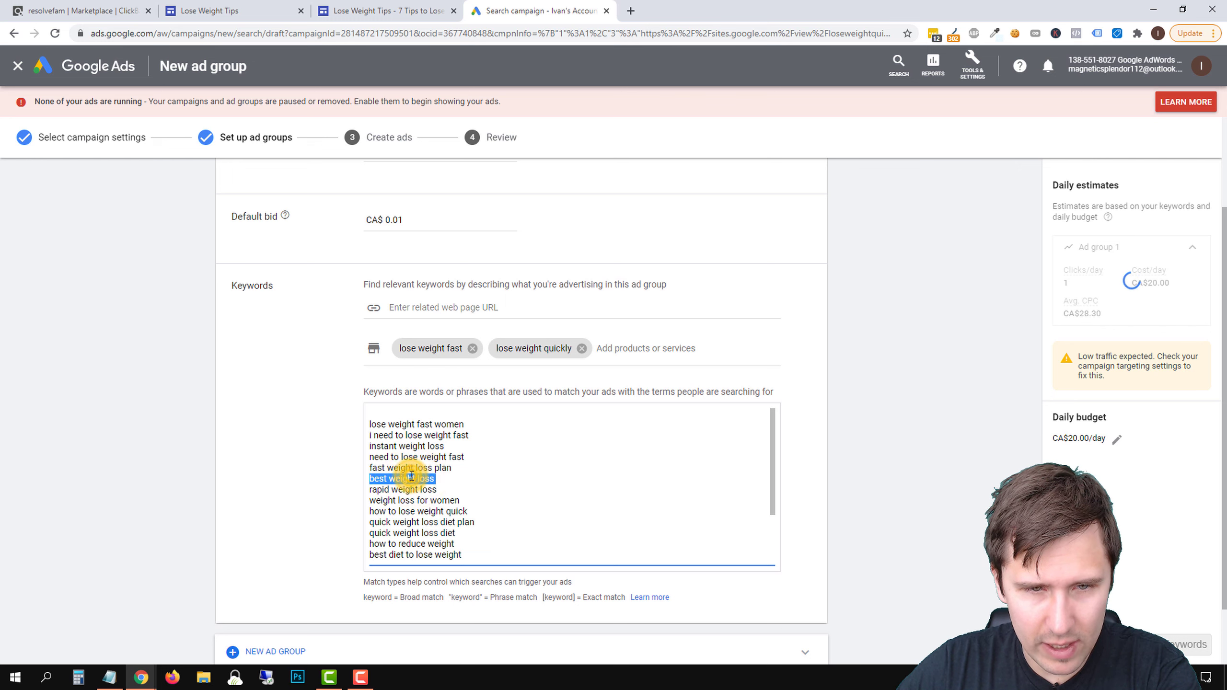
pyautogui.press('BackSpace')
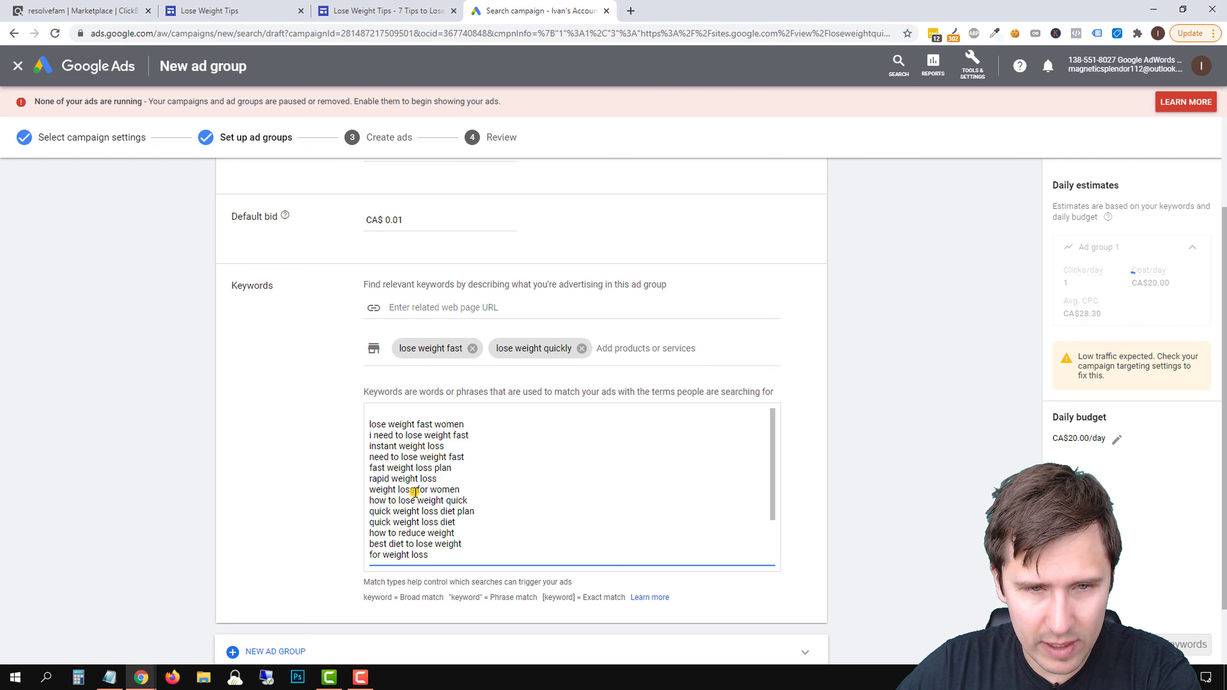
# Delete "weight loss for women", "how to reduce weight", "best diet to lose weight" and "for weight loss" from the ad group's keyword list
pyautogui.tripleClick(415, 492)
pyautogui.press('BackSpace')
pyautogui.scroll(-1, 404, 491)
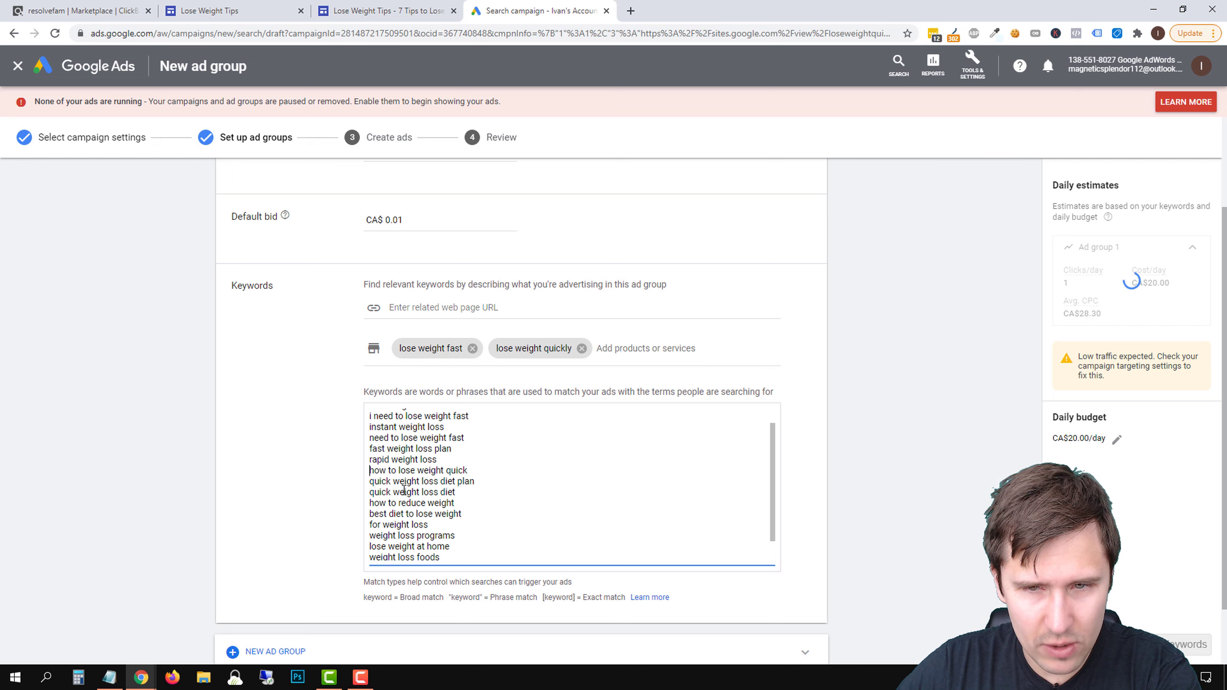
pyautogui.scroll(-1, 404, 491)
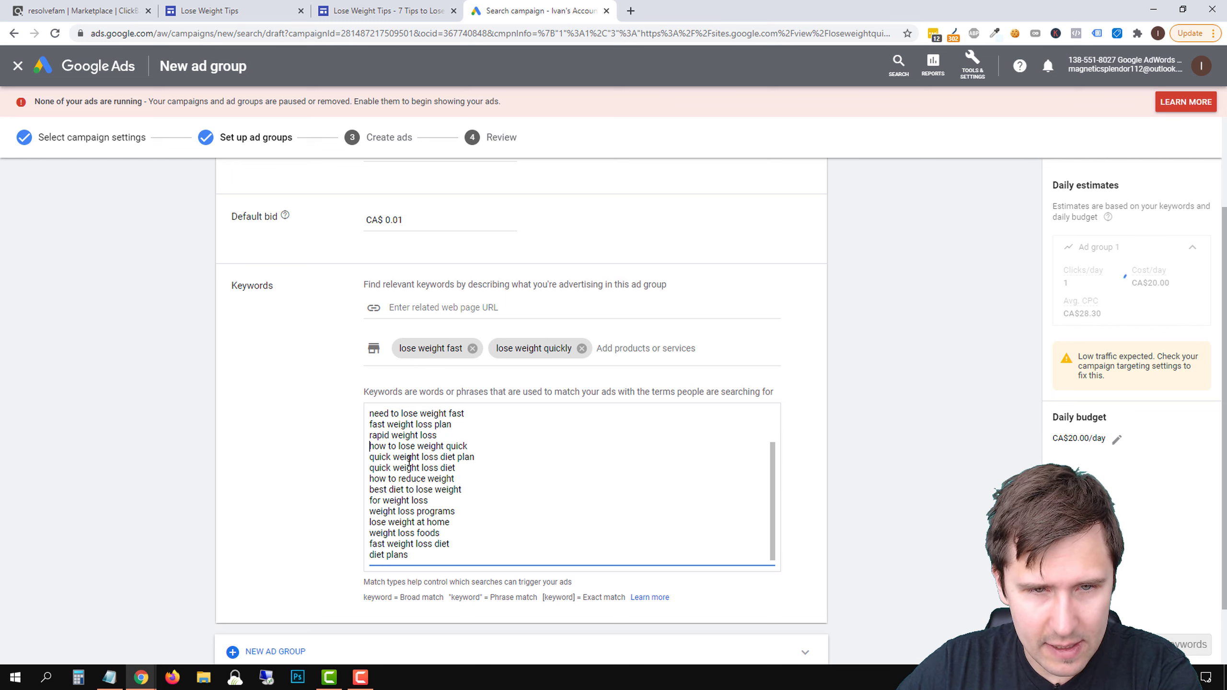
pyautogui.tripleClick(393, 479)
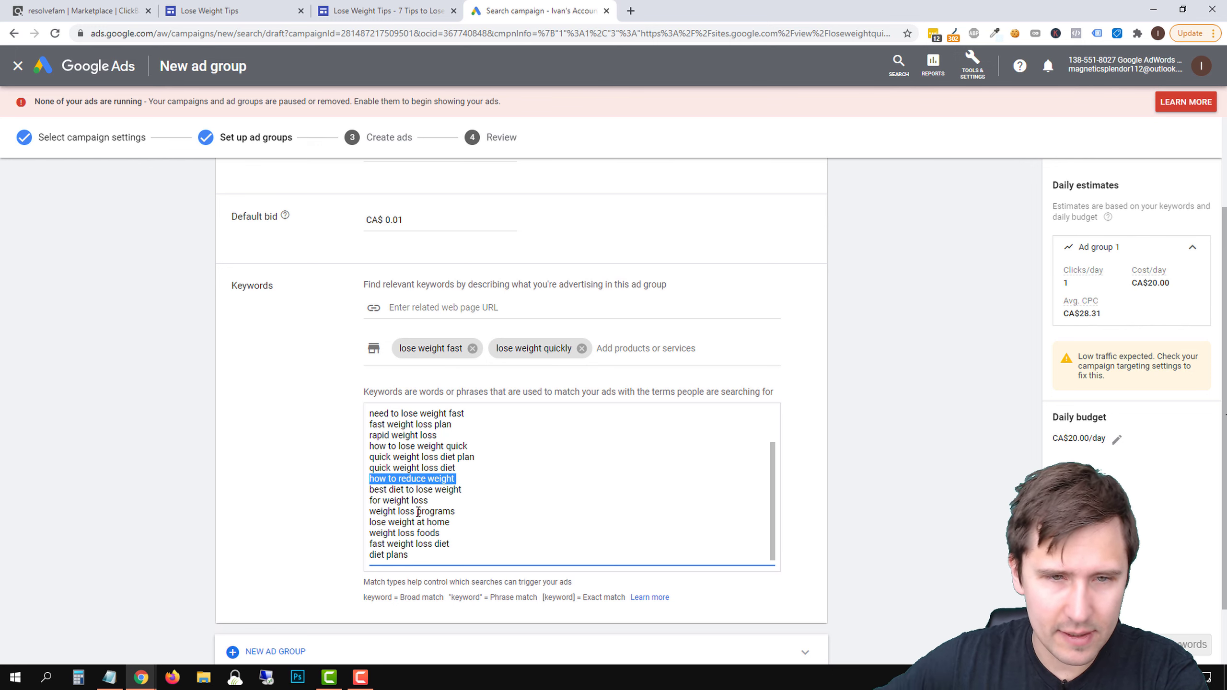
pyautogui.press('BackSpace')
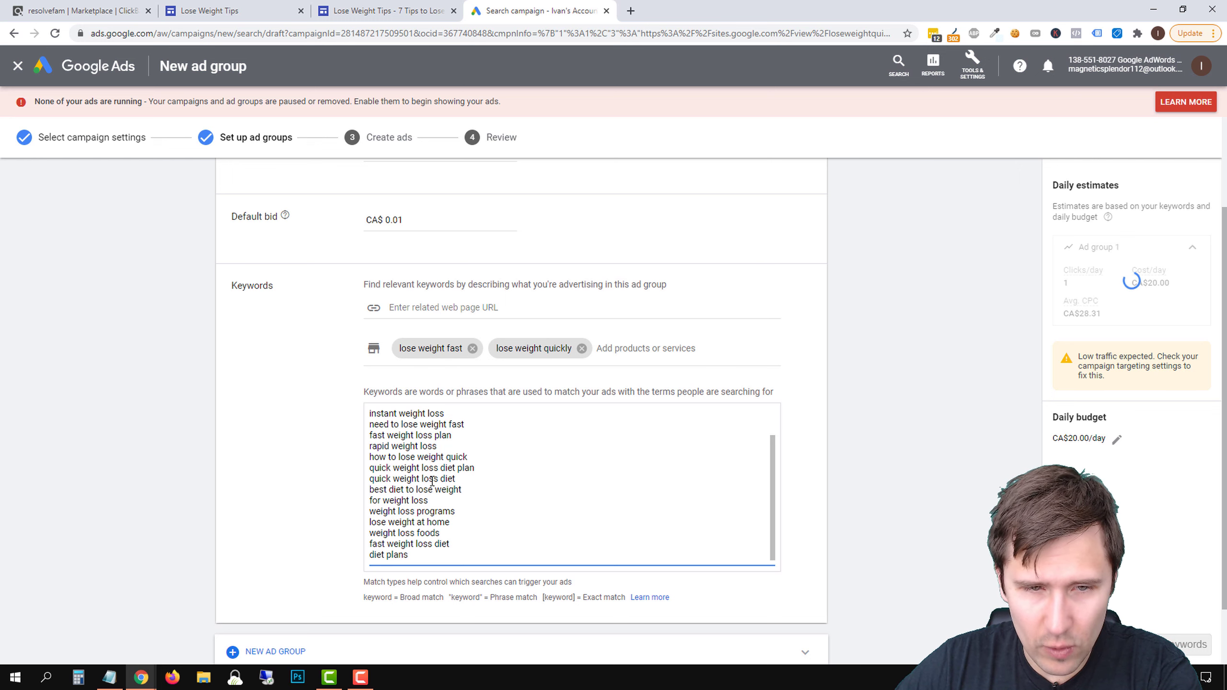
pyautogui.tripleClick(402, 490)
pyautogui.press('BackSpace')
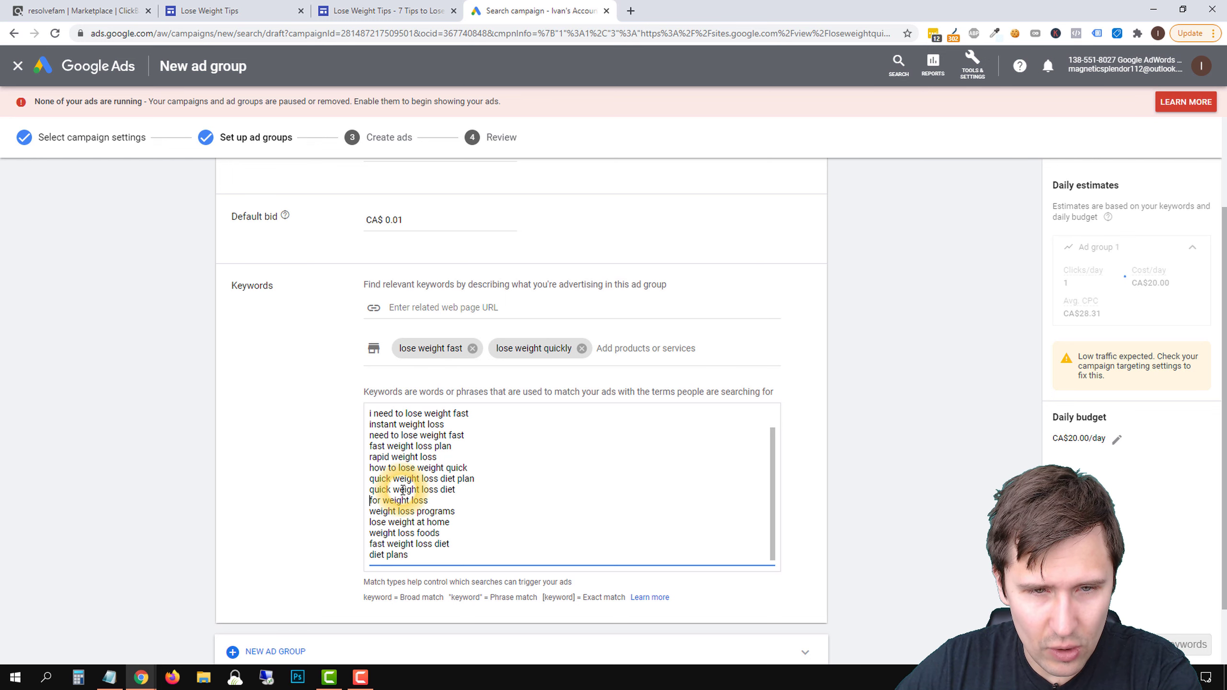
pyautogui.tripleClick(397, 501)
pyautogui.press('BackSpace')
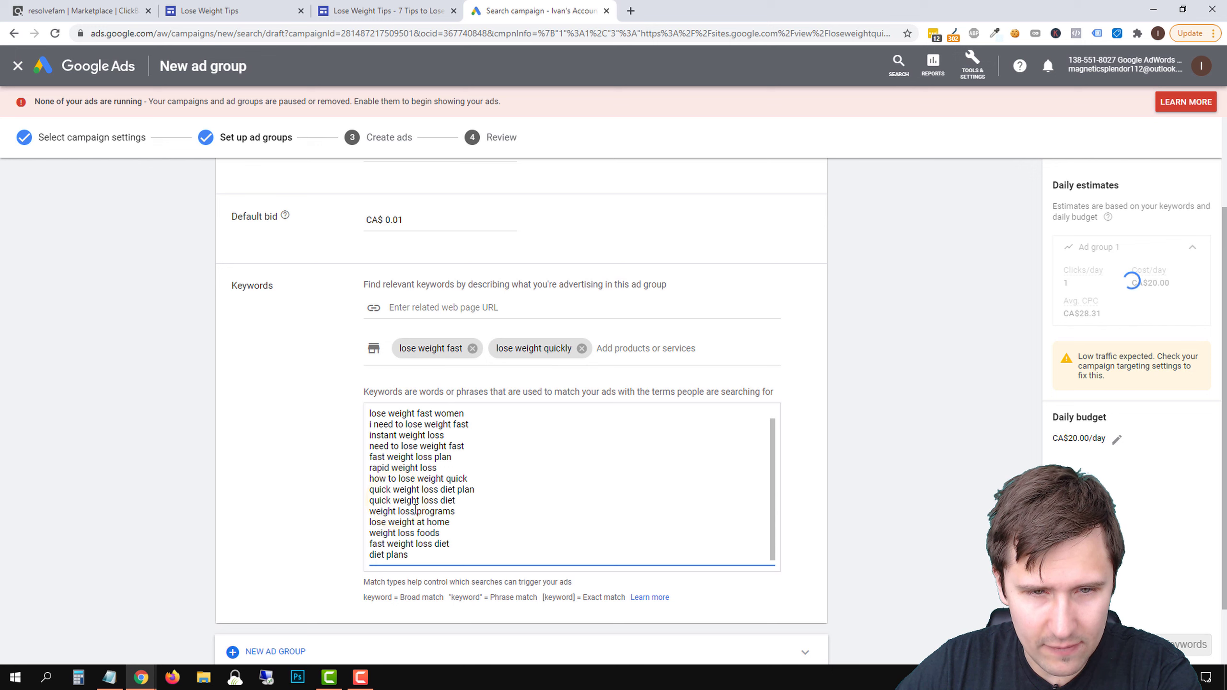
# Delete "weight loss programs", "lose weight at home", "weight loss foods", "diet plans" and the blank lines from the keyword list
pyautogui.tripleClick(412, 520)
pyautogui.press('BackSpace')
pyautogui.tripleClick(413, 522)
pyautogui.press('BackSpace')
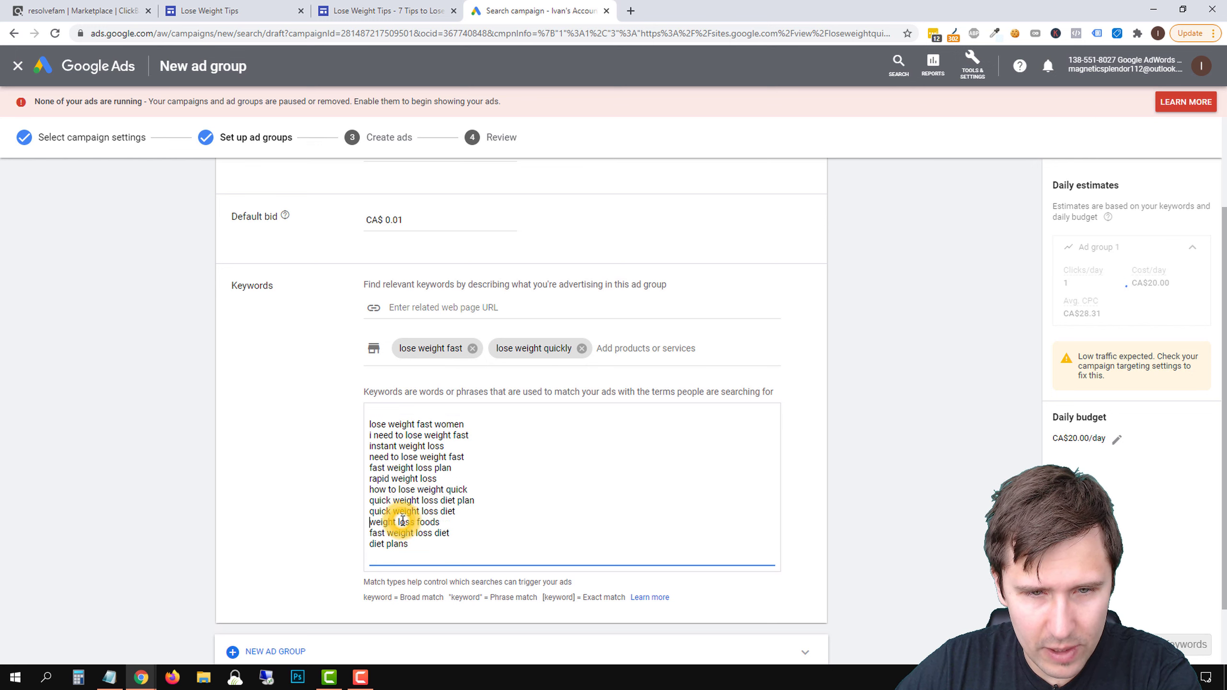
pyautogui.tripleClick(402, 523)
pyautogui.press('BackSpace')
pyautogui.tripleClick(394, 533)
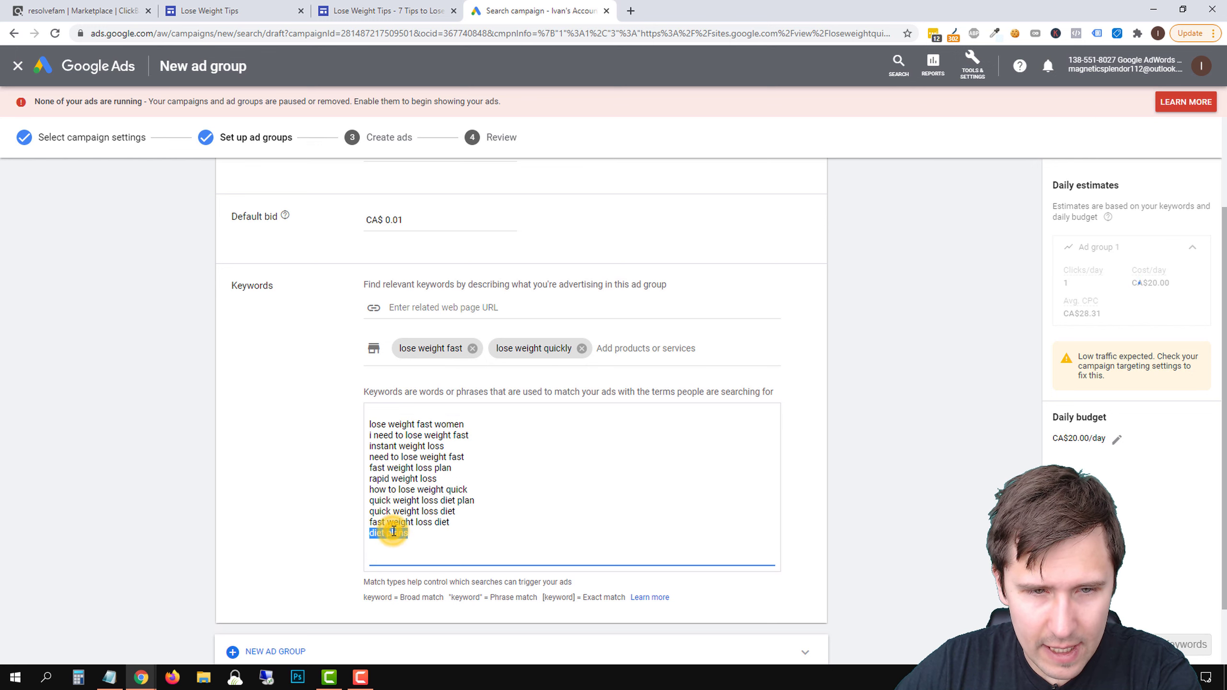
pyautogui.press('BackSpace')
pyautogui.press('BackSpace')
pyautogui.click(371, 422)
pyautogui.press('BackSpace')
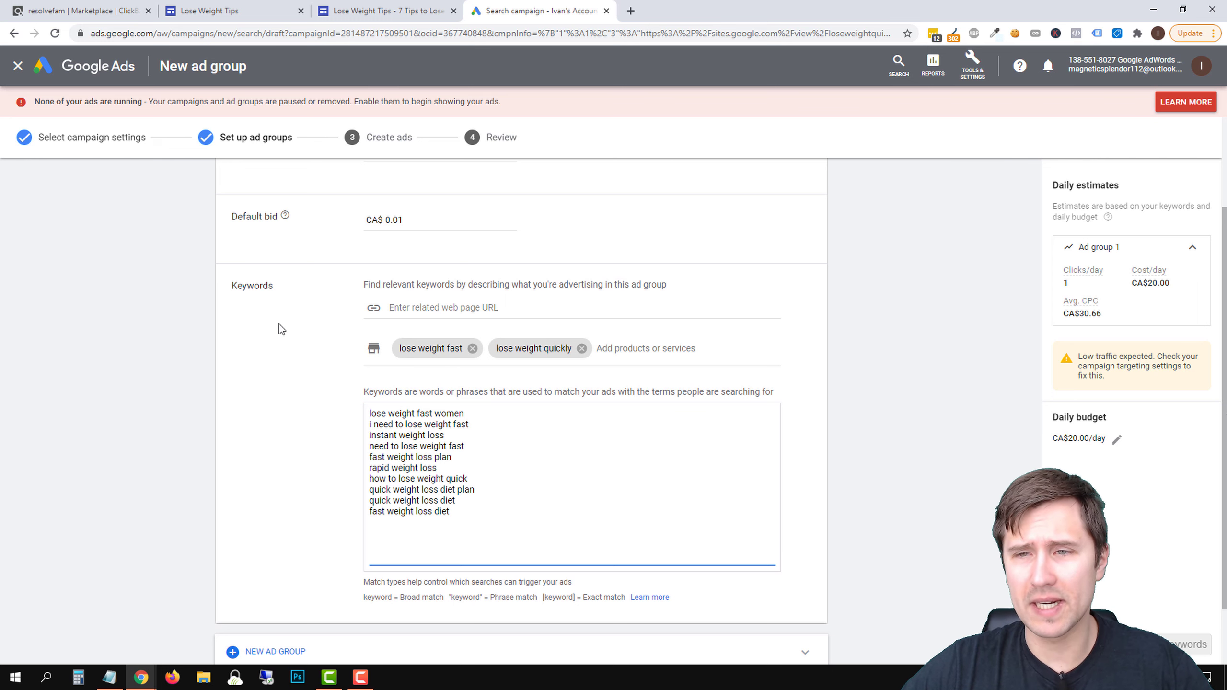
# Rename the ad group "lose weight fast" and set its default bid to CA$ 0.15
pyautogui.scroll(1, 279, 325)
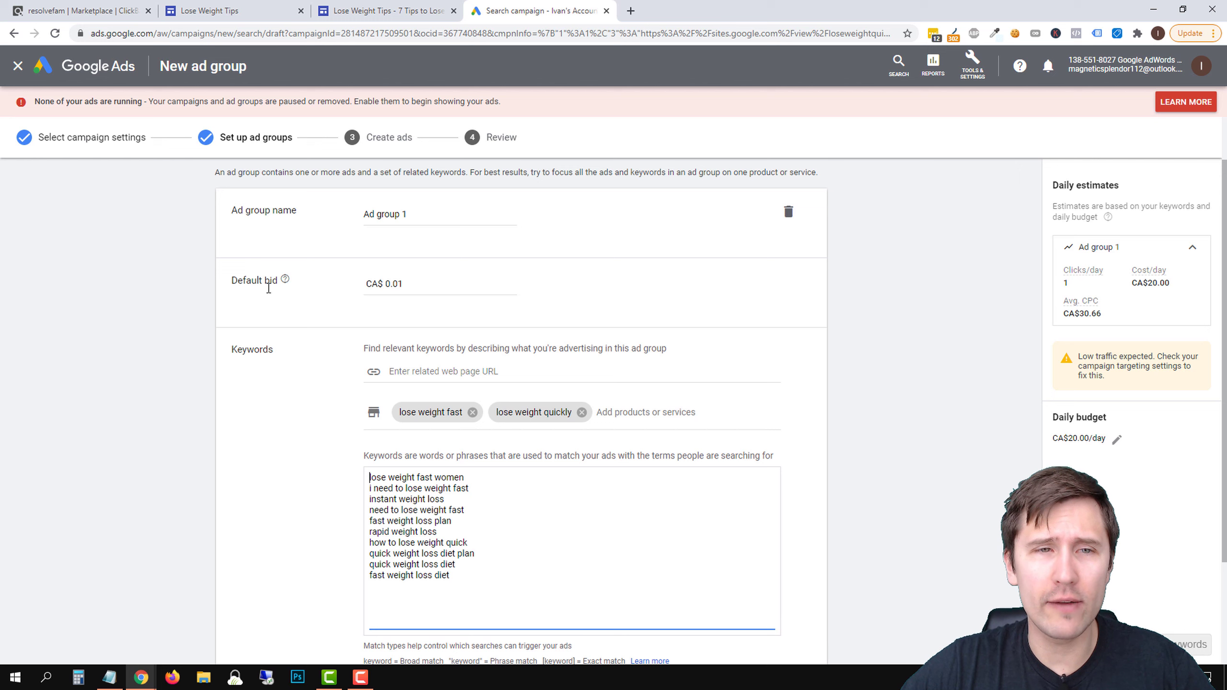
pyautogui.tripleClick(389, 219)
pyautogui.write('lose')
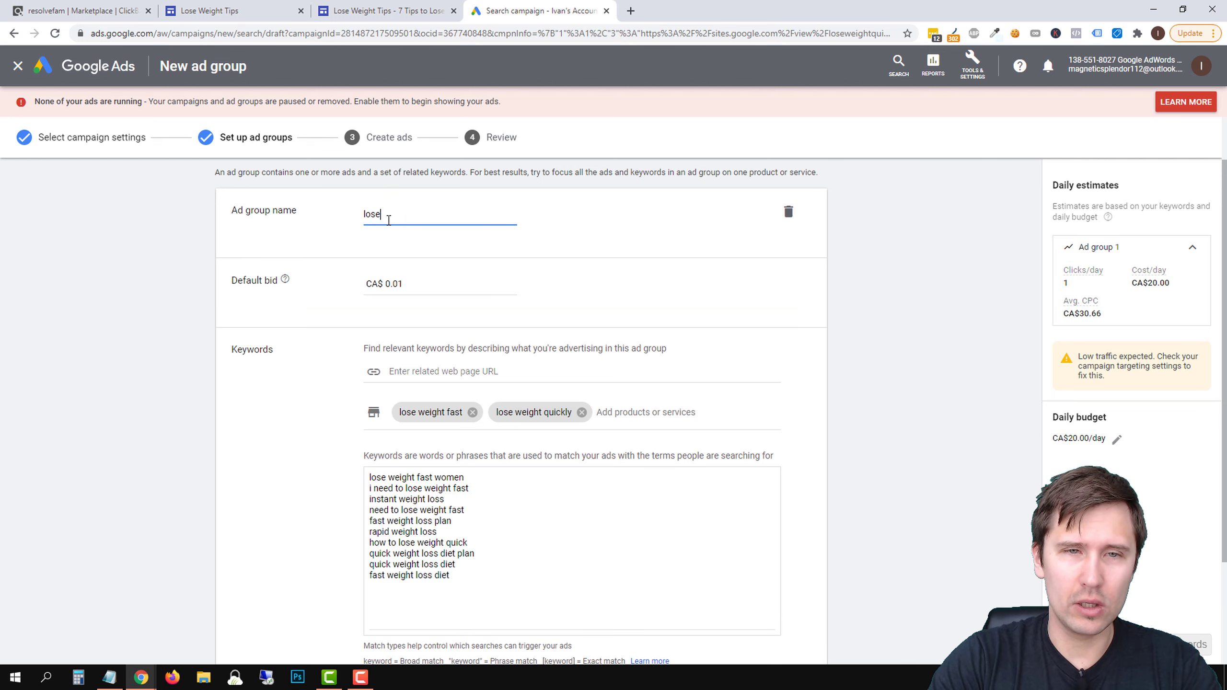
pyautogui.write(' weight fast')
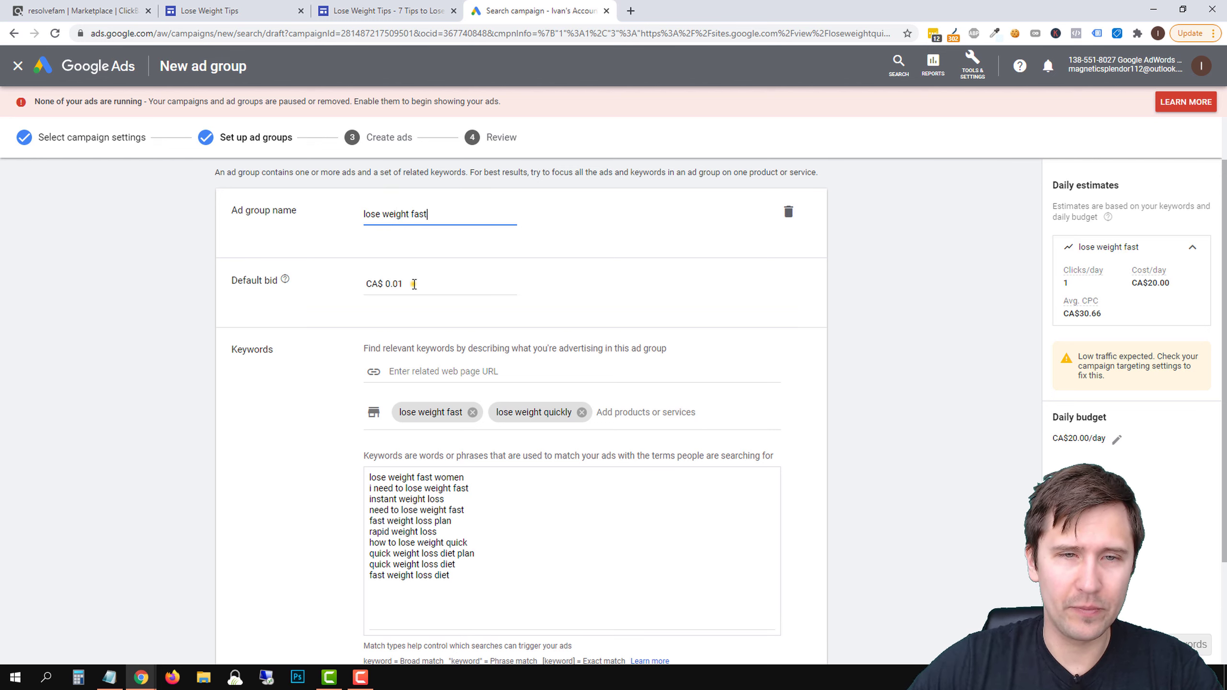
pyautogui.click(415, 284)
pyautogui.write('0.15')
pyautogui.click(112, 347)
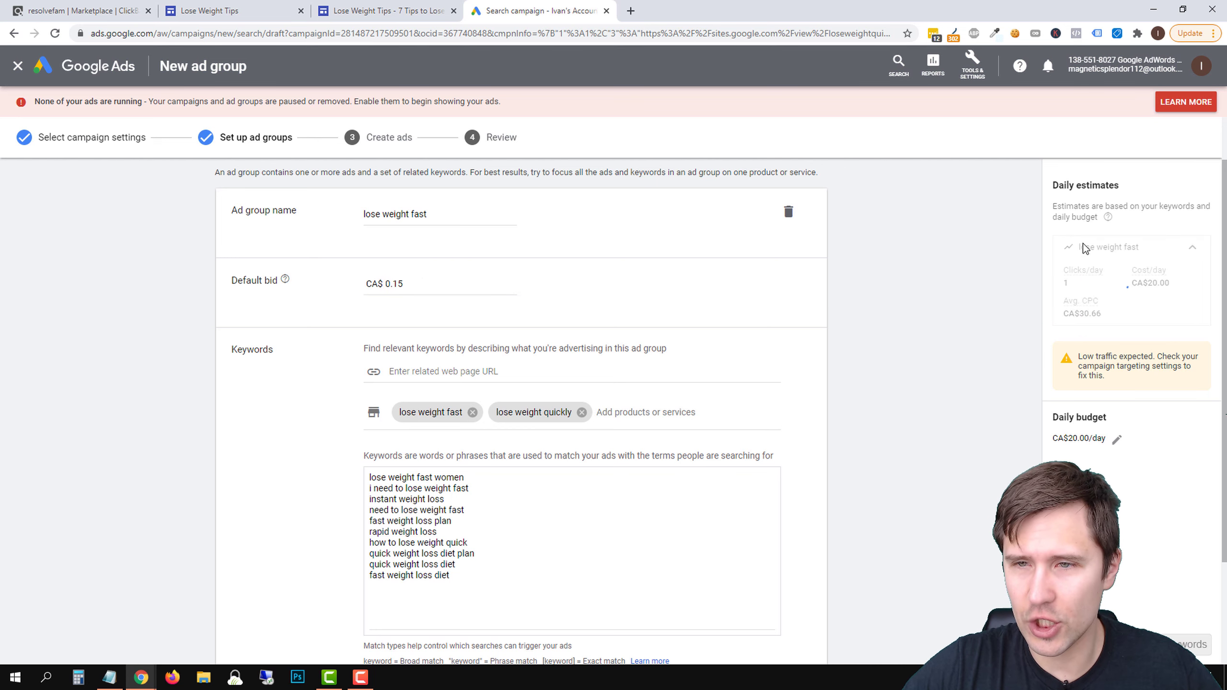
# Review the ad group's settings and keywords, and save it to continue to ad creation
pyautogui.scroll(-3, 852, 409)
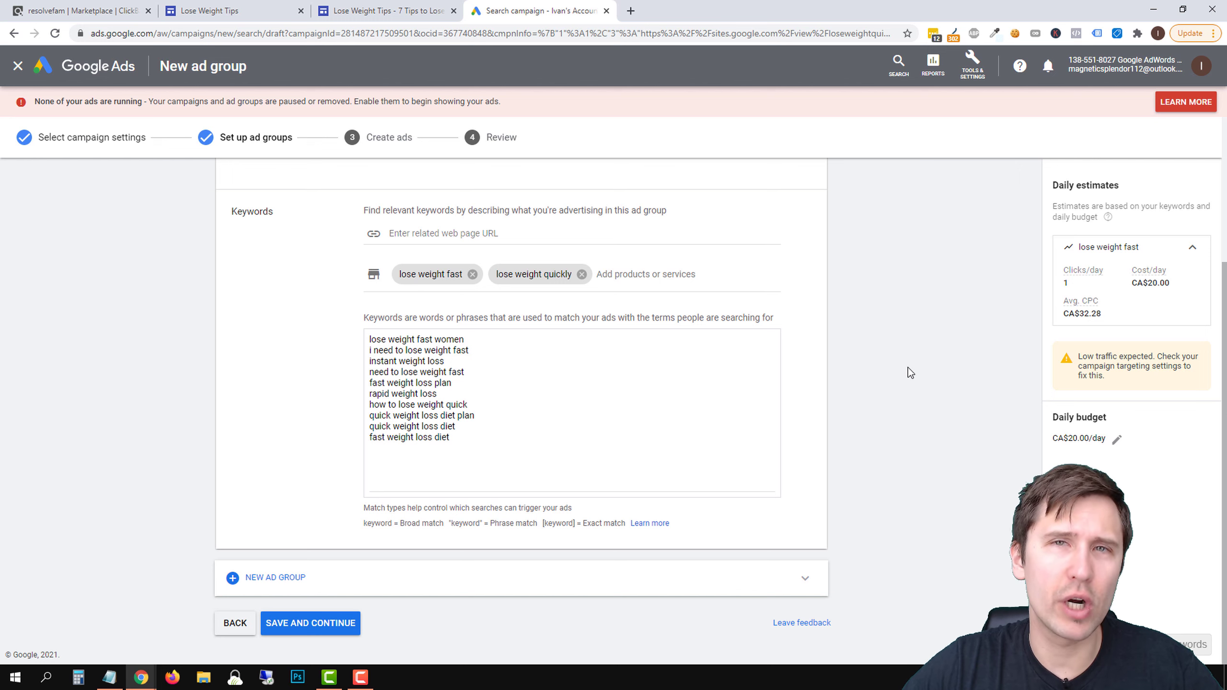
pyautogui.scroll(4, 801, 325)
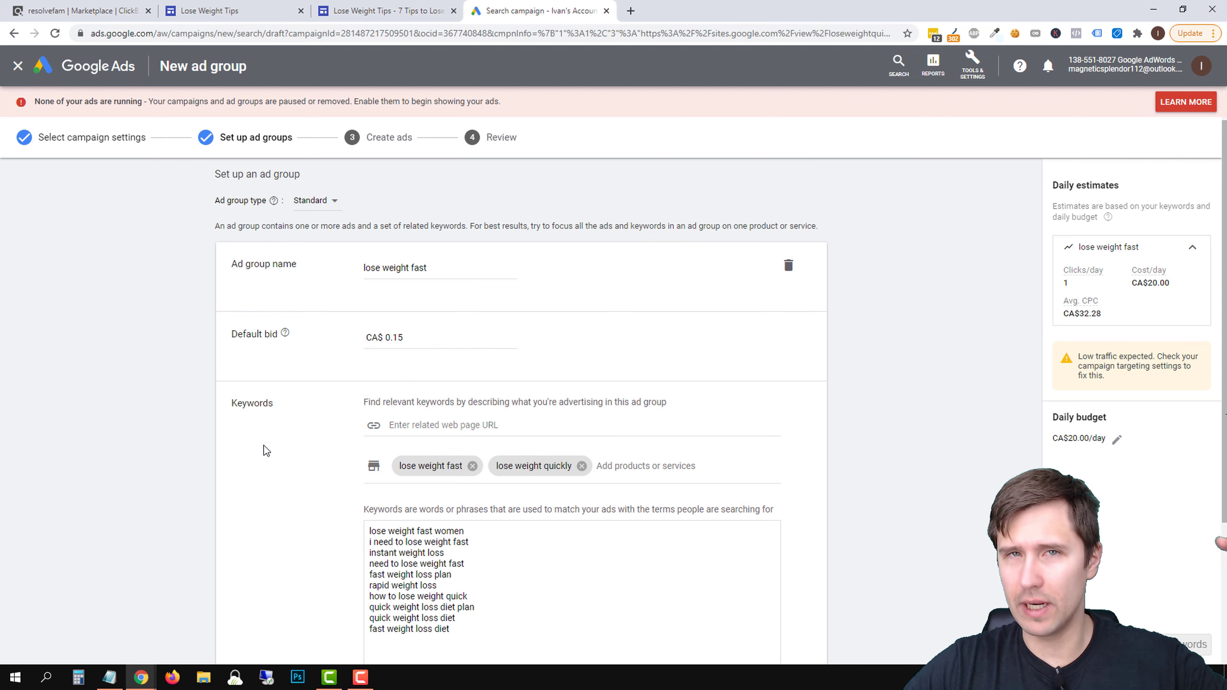
pyautogui.scroll(-4, 266, 443)
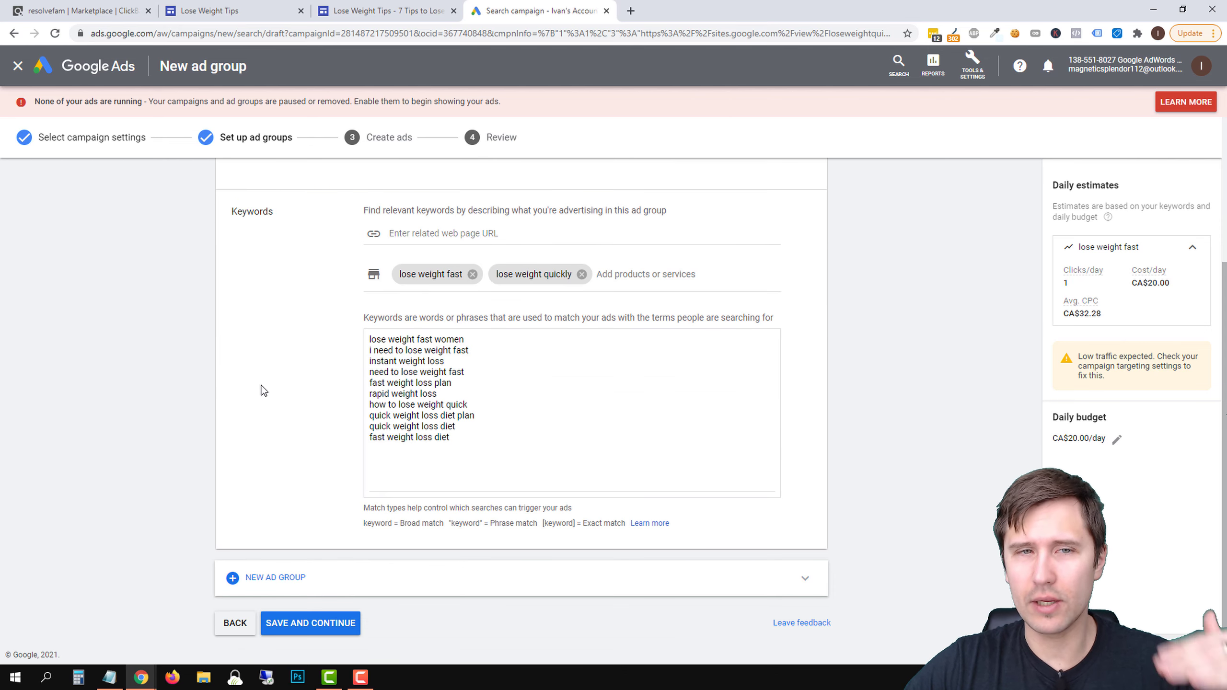
pyautogui.click(302, 624)
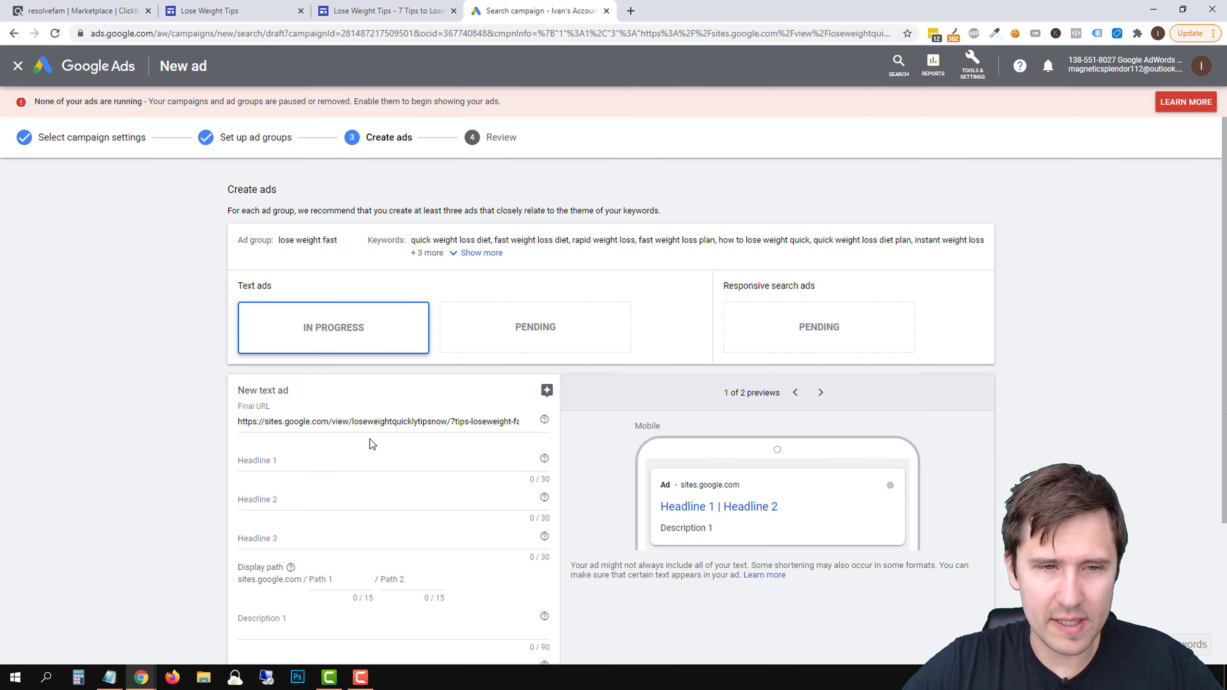
# Check the article's title on the Google Sites page and enter "7 Tips to Lose Weight Quickly" as the text ad's Headline 1
pyautogui.click(296, 460)
pyautogui.click(374, 5)
pyautogui.click(376, 32)
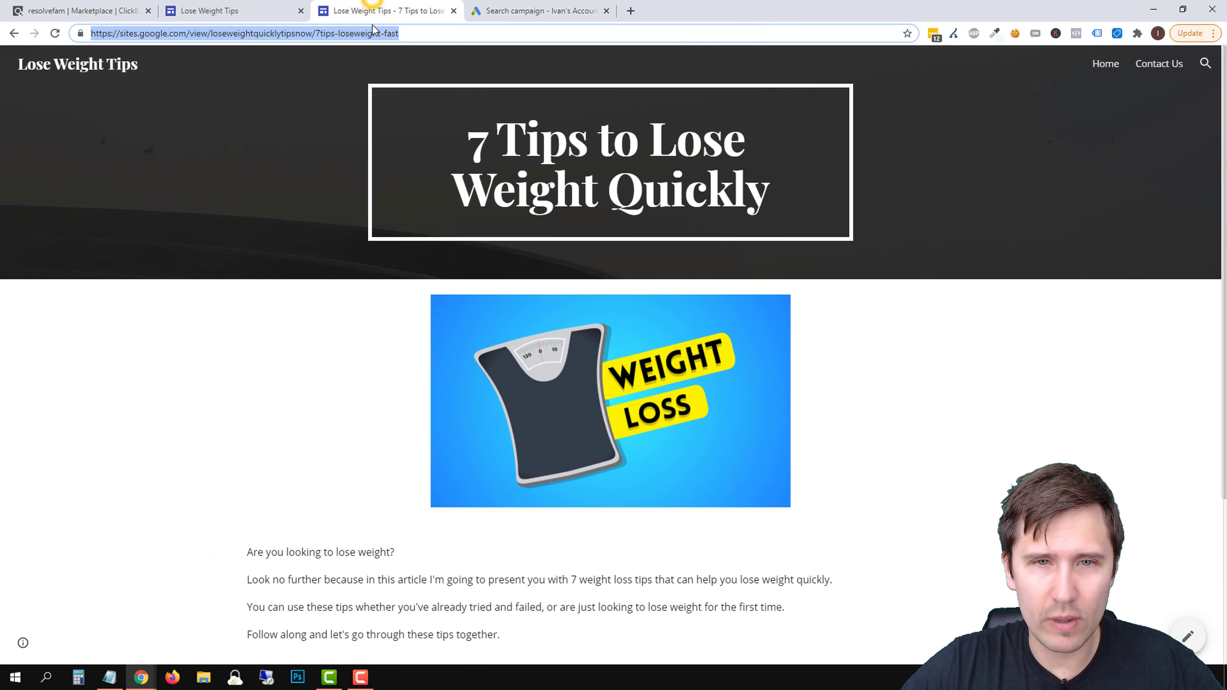
pyautogui.click(534, 10)
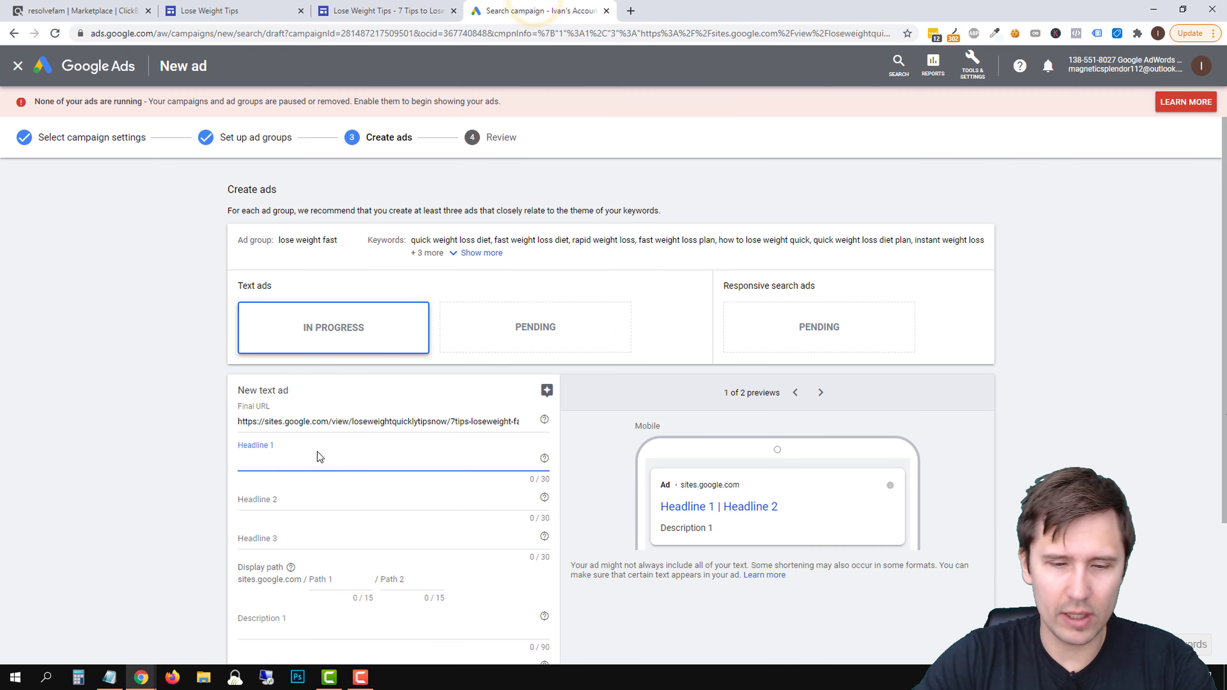
pyautogui.write('7 Tips to Lose W')
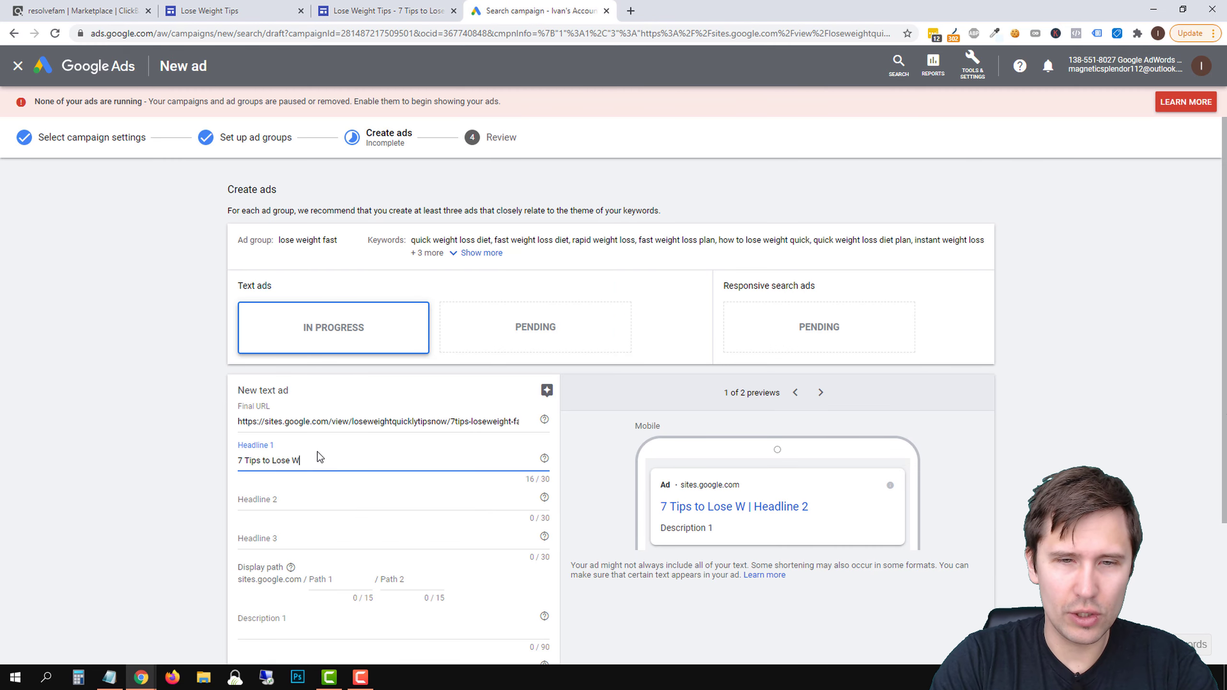
pyautogui.write('eight Quickly')
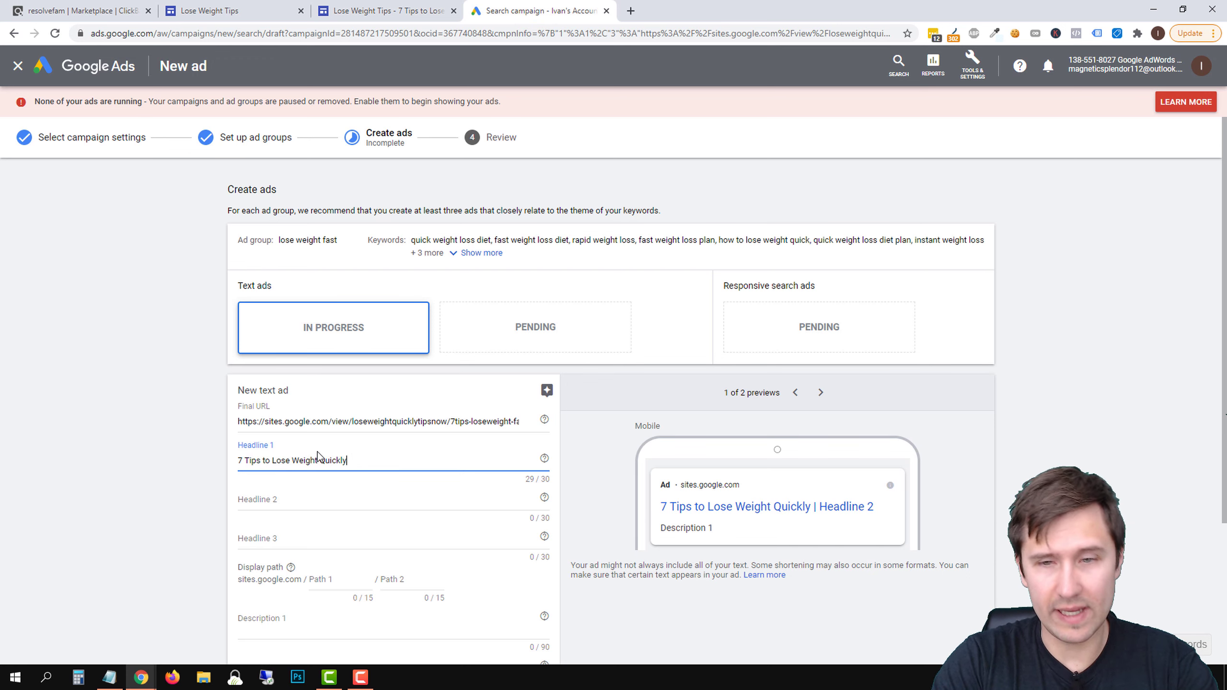
# Expand the ad group's full keyword list above the ads and highlight all of its keywords for review
pyautogui.click(476, 252)
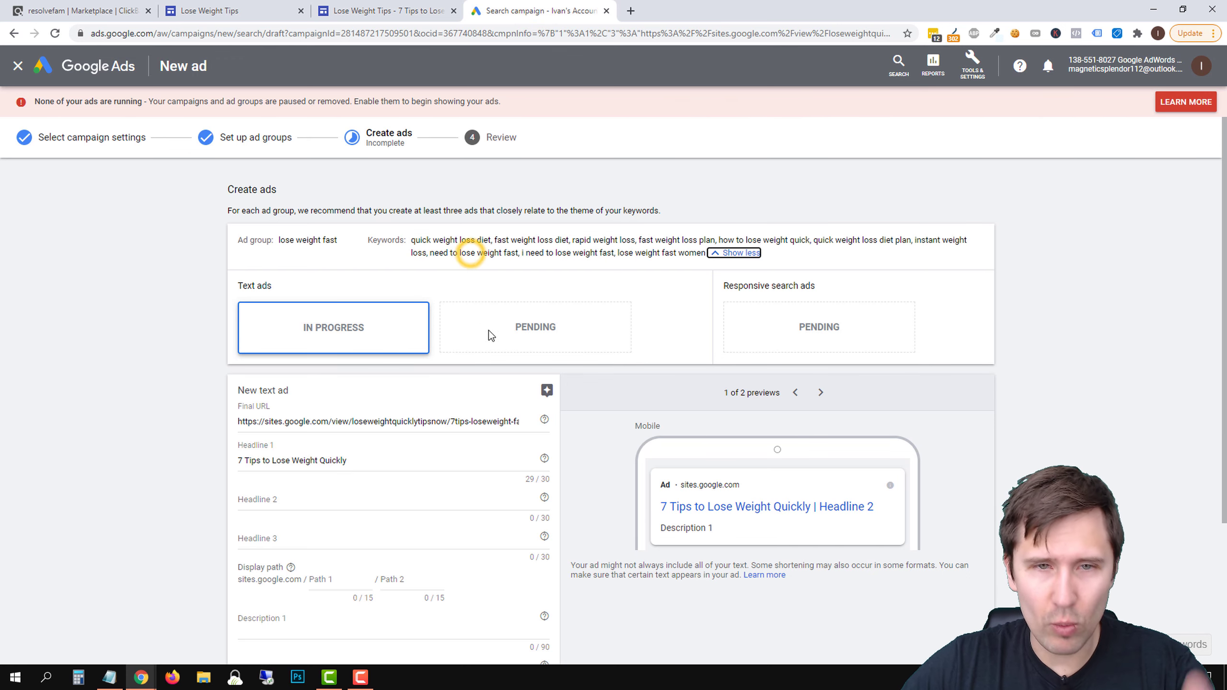
pyautogui.moveTo(420, 242); pyautogui.dragTo(681, 273)
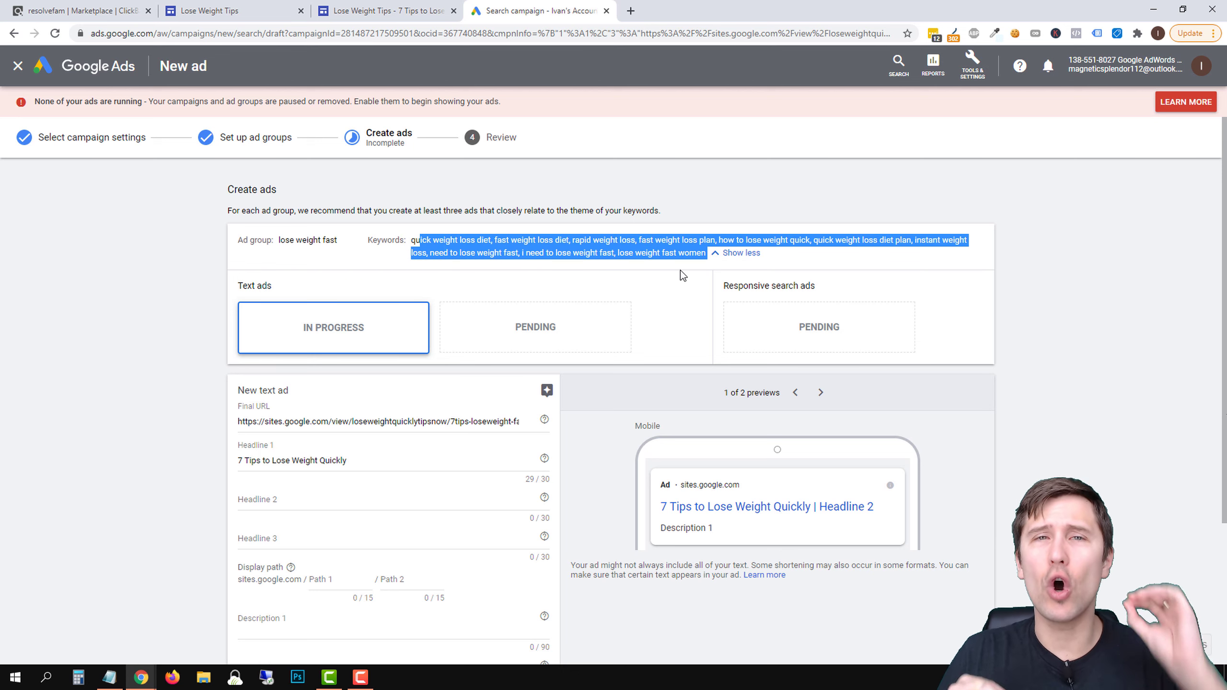
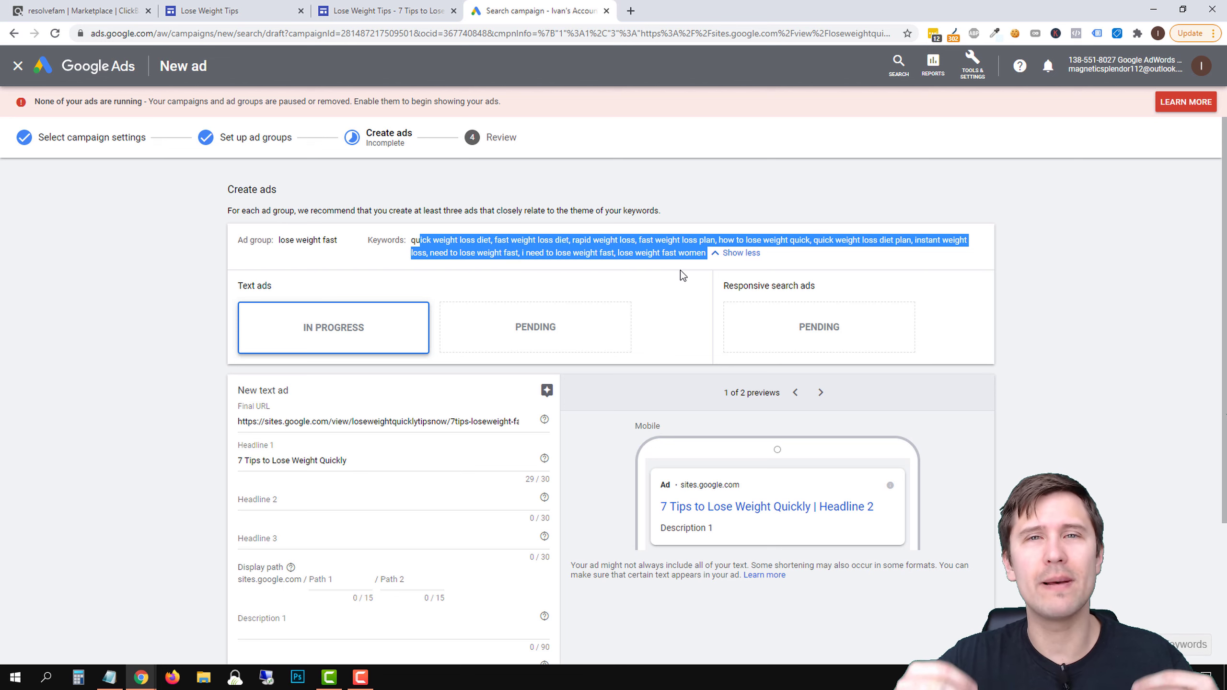
# Start the text ad's Headline 2 with the wording "Learn How to Burn"
pyautogui.click(284, 499)
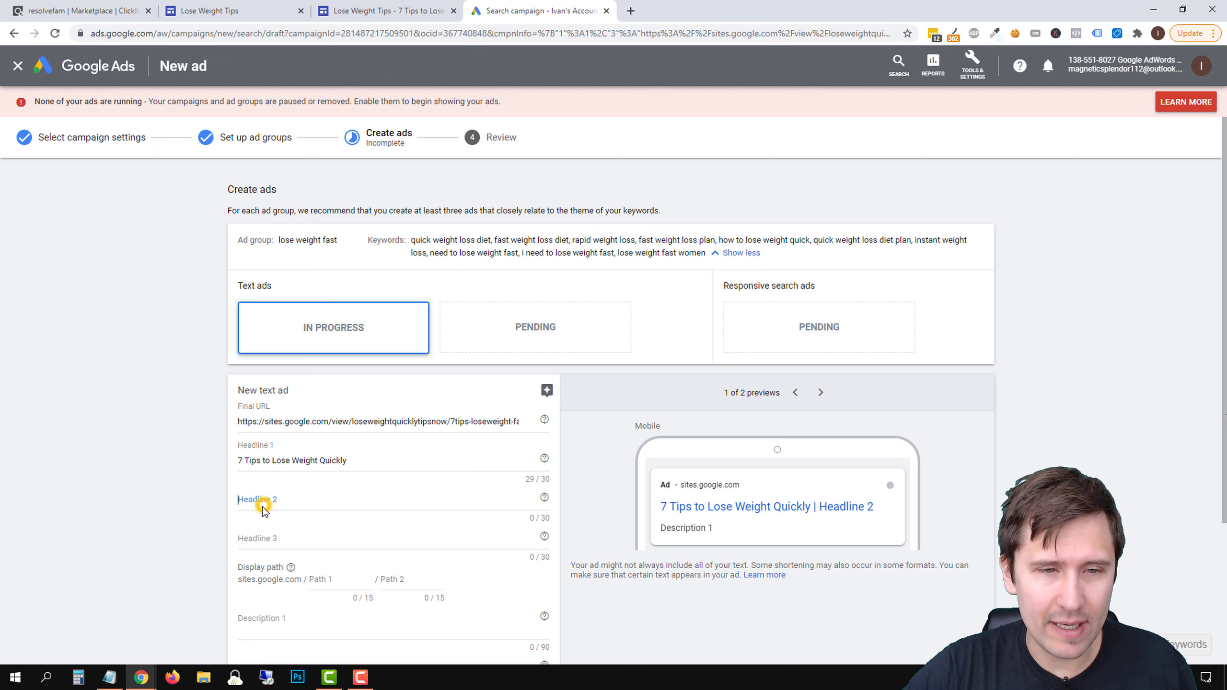
pyautogui.click(438, 5)
pyautogui.click(532, 10)
pyautogui.write('Learn ')
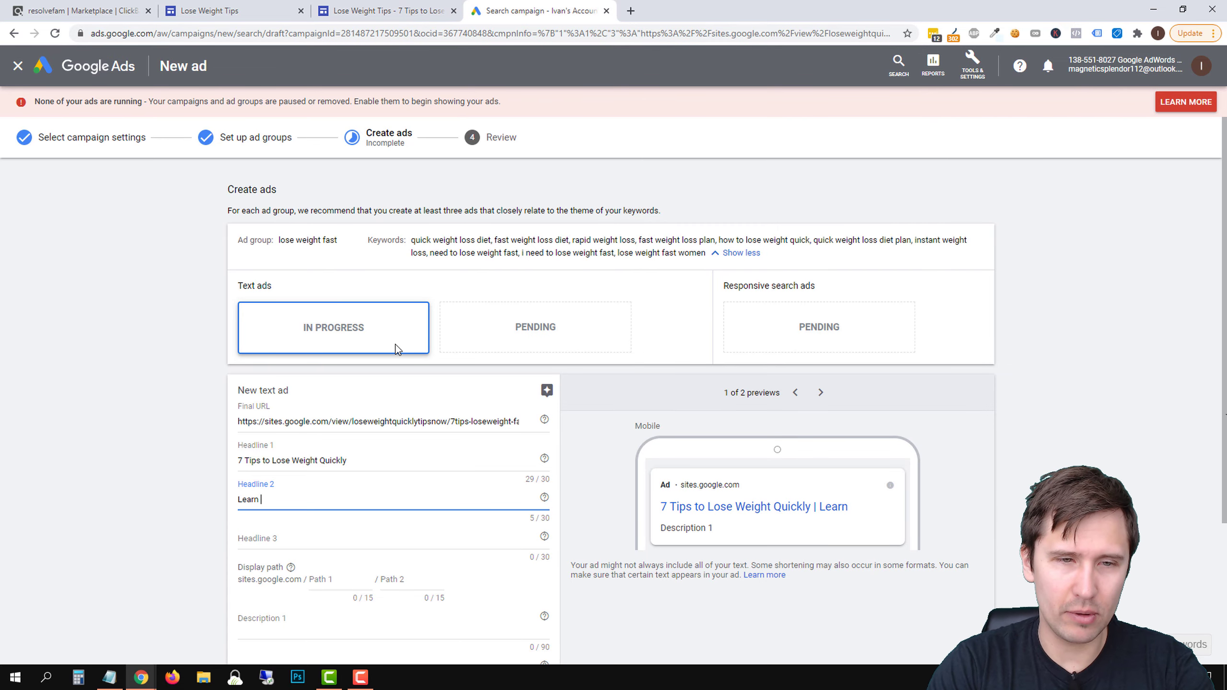
pyautogui.write('How to ')
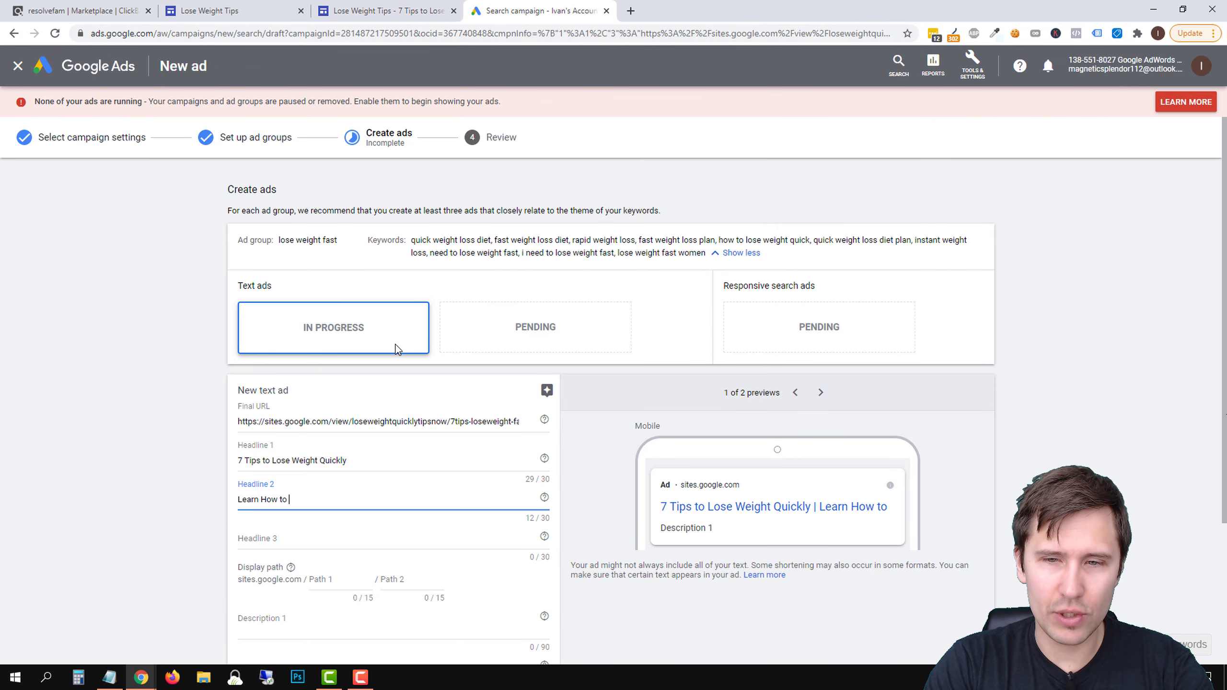
pyautogui.write('Burn')
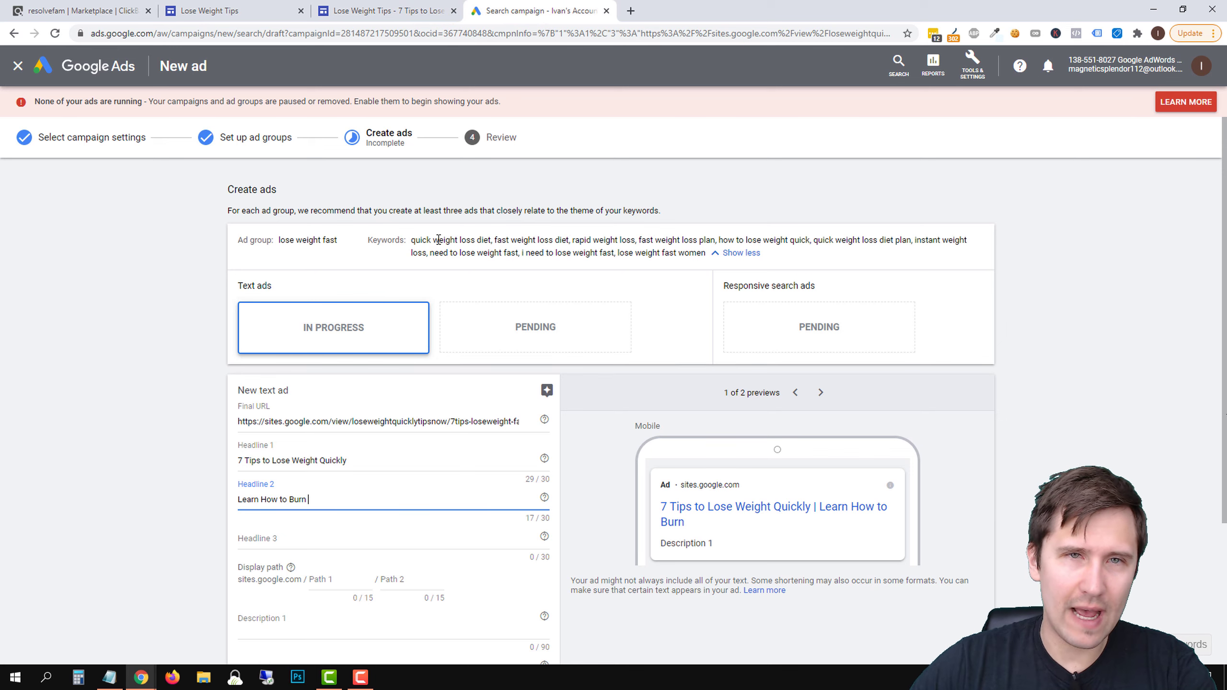
# Check the Google Sites article for wording and change Headline 2 to "Learn How to Reduce Fat Now"
pyautogui.click(435, 11)
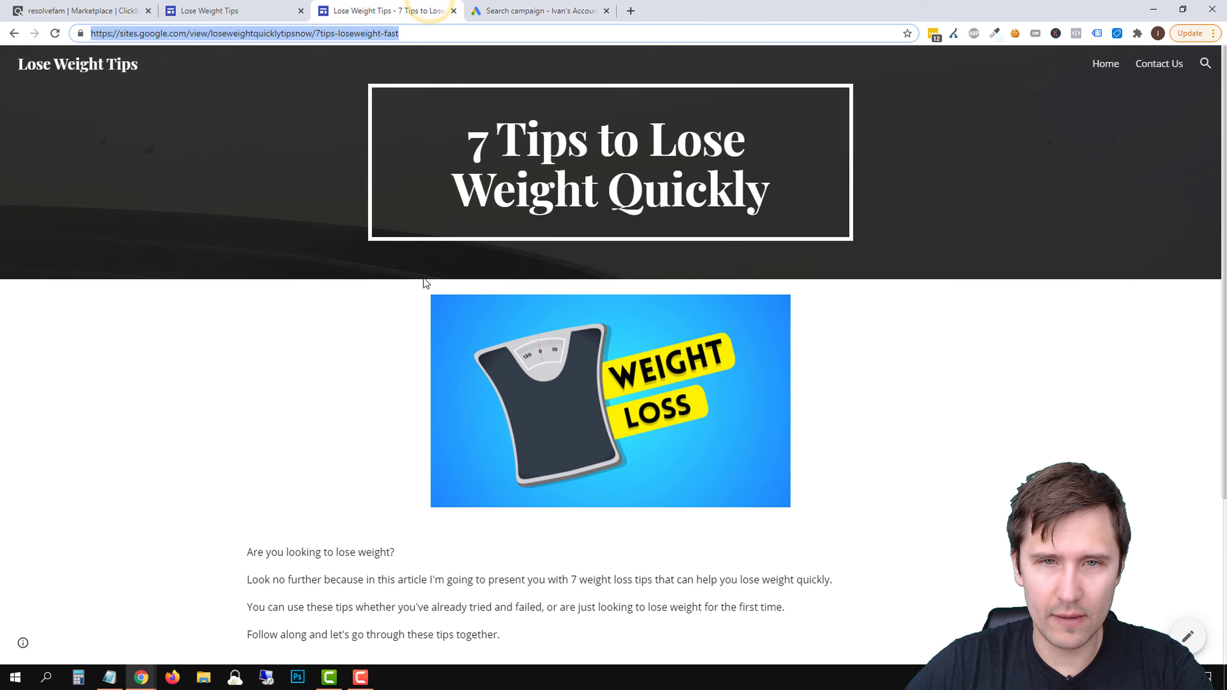
pyautogui.scroll(-3, 432, 279)
pyautogui.scroll(4, 421, 279)
pyautogui.click(532, 11)
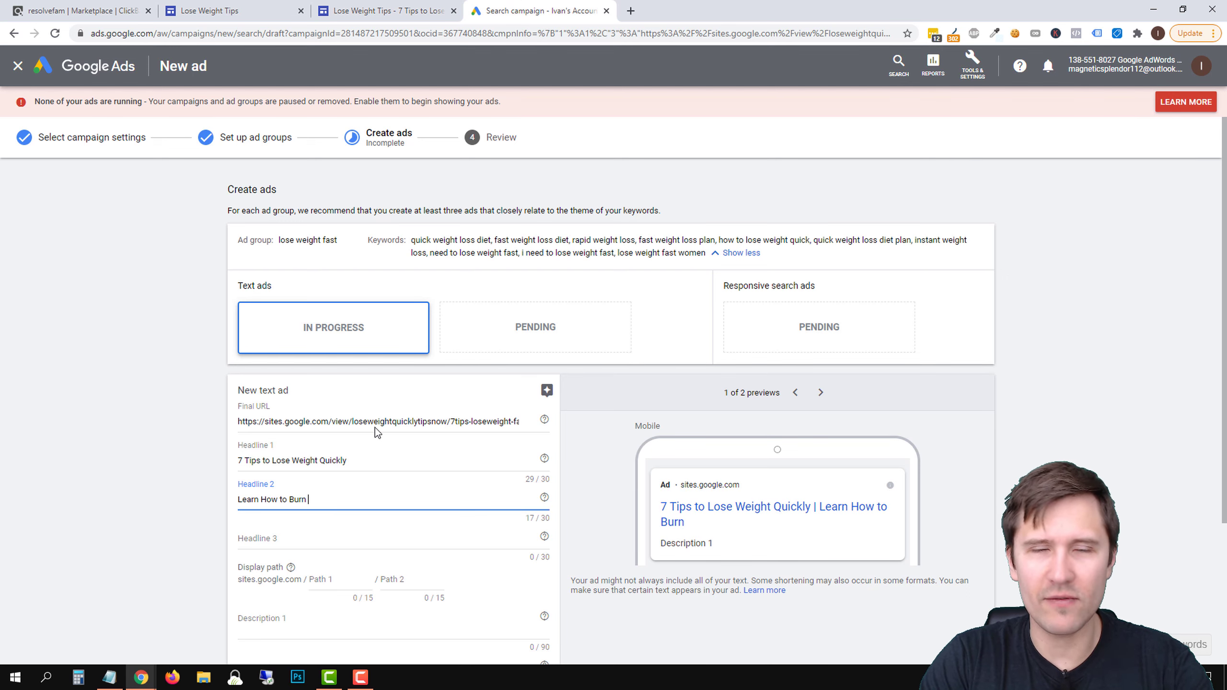
pyautogui.press('BackSpace')
pyautogui.press('BackSpace')
pyautogui.press('BackSpace')
pyautogui.press('BackSpace')
pyautogui.press('BackSpace')
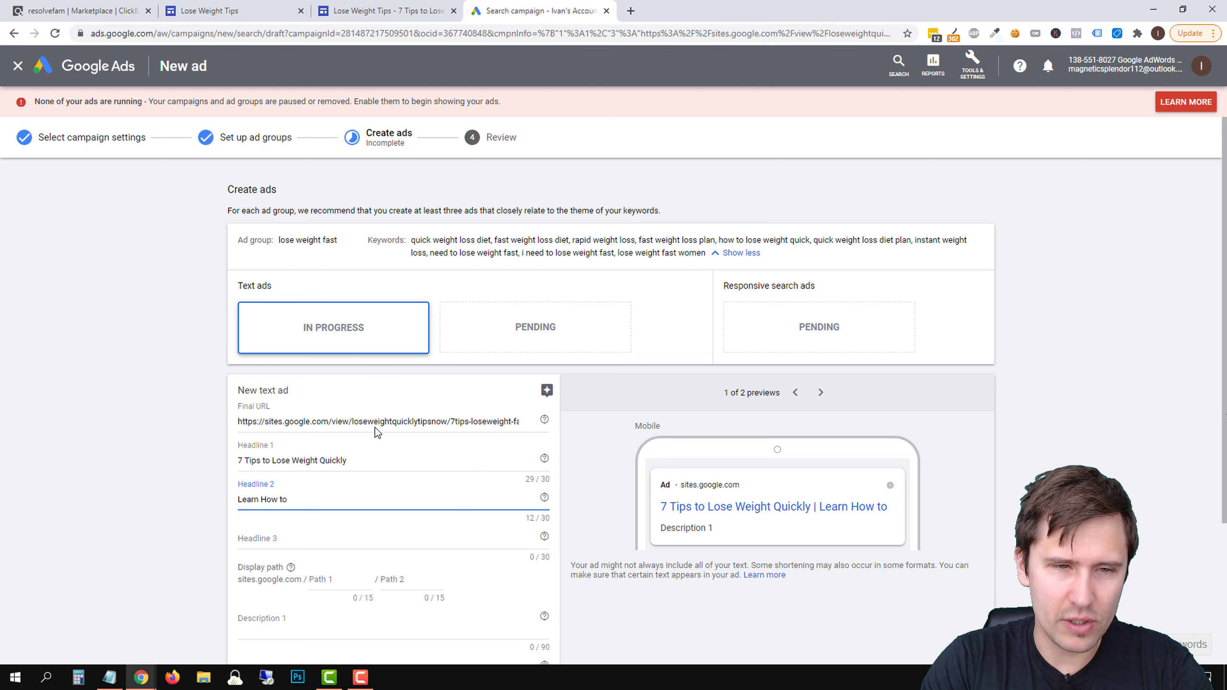
pyautogui.write('Reduc')
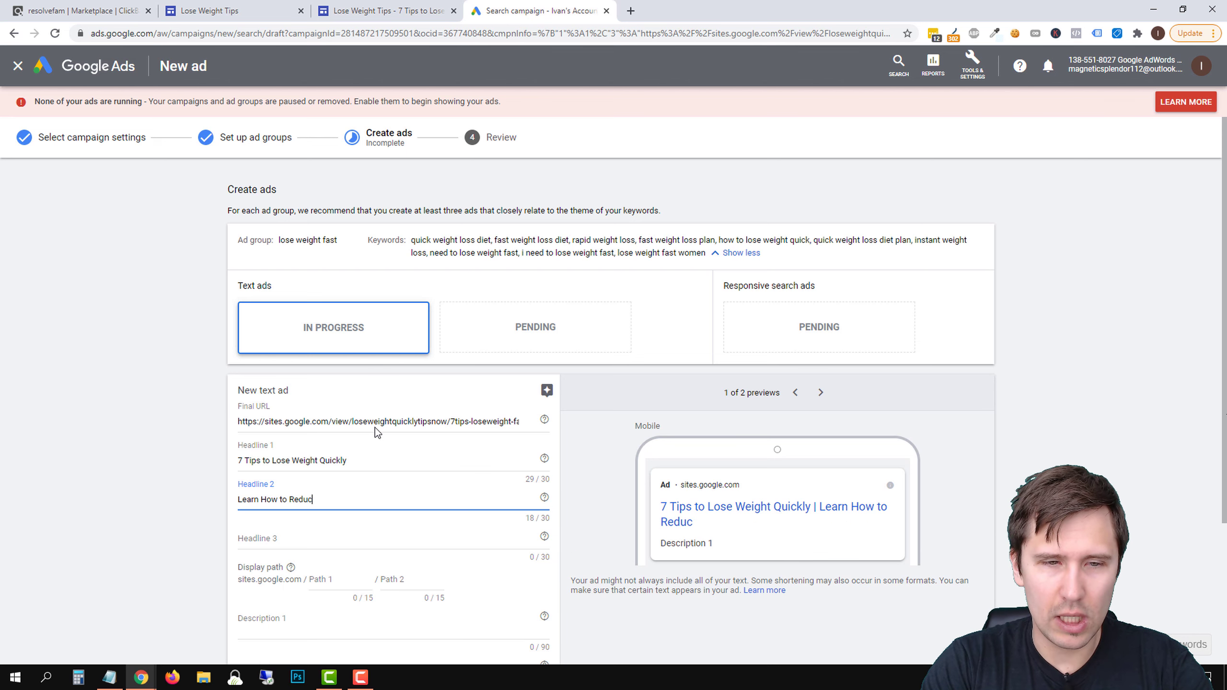
pyautogui.write('e Fat Now')
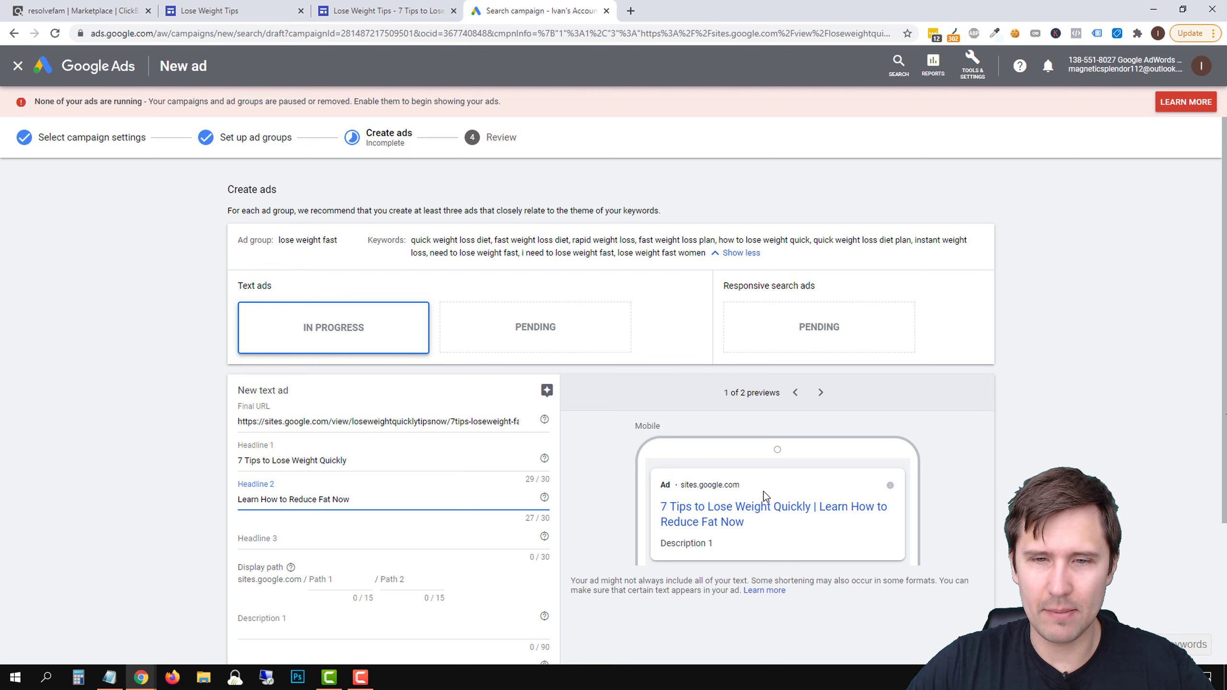
# Enter "Want to Lose Weight Quickly? Read This List of the Top 7 Tips to Lose Weight Fast." as the ad's Description 1
pyautogui.scroll(-2, 540, 552)
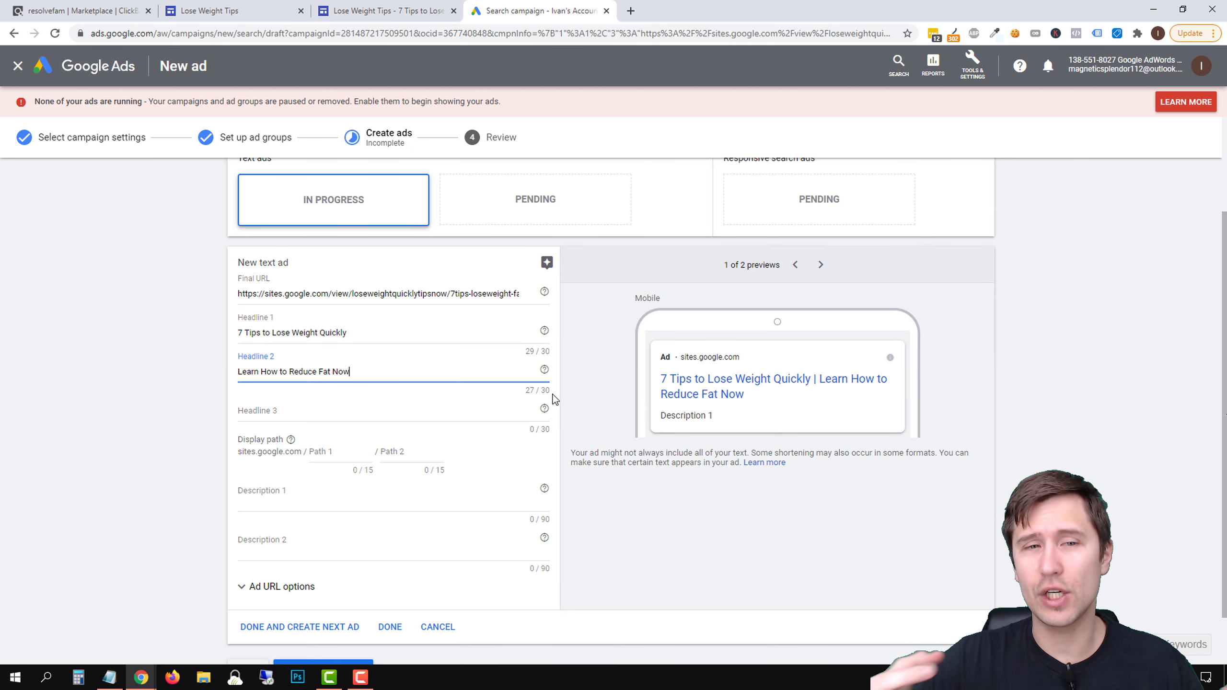
pyautogui.click(284, 408)
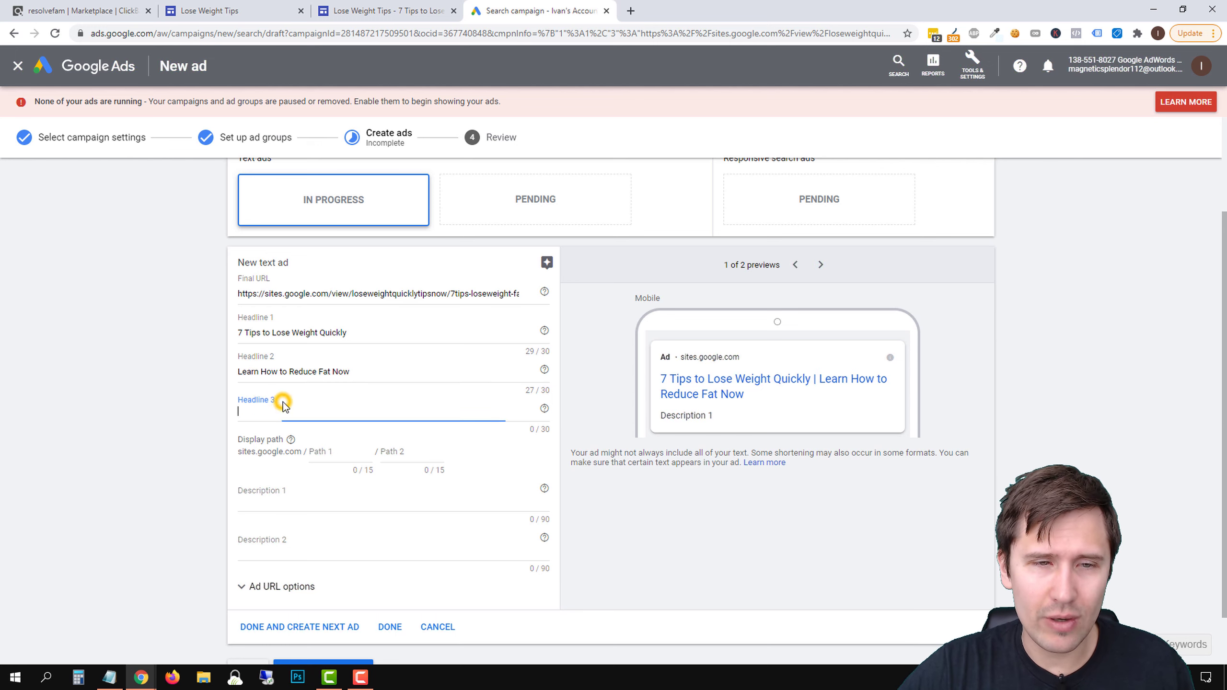
pyautogui.click(273, 545)
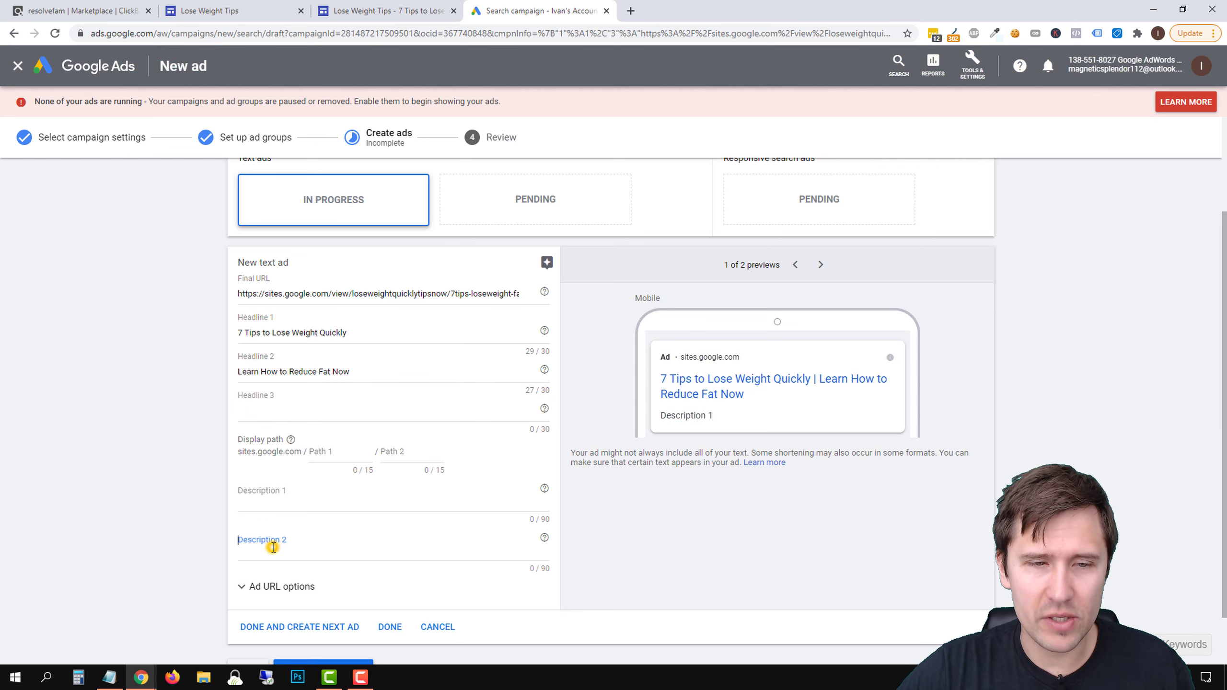
pyautogui.click(277, 503)
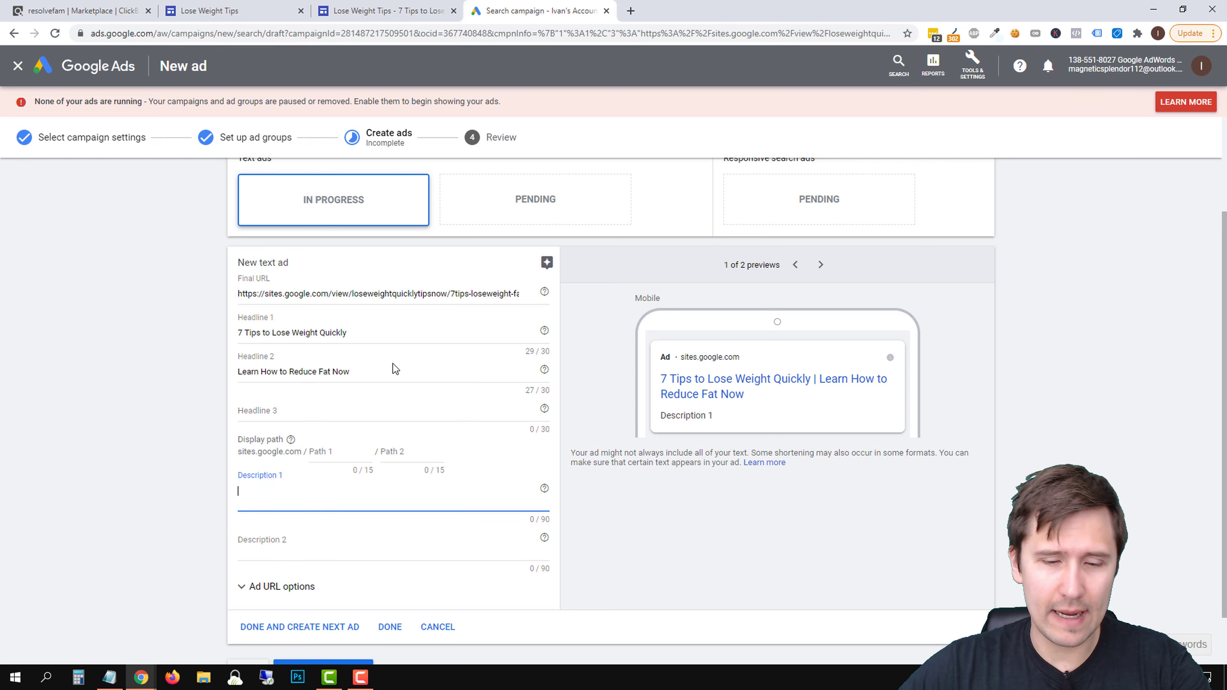
pyautogui.write('Want to lo')
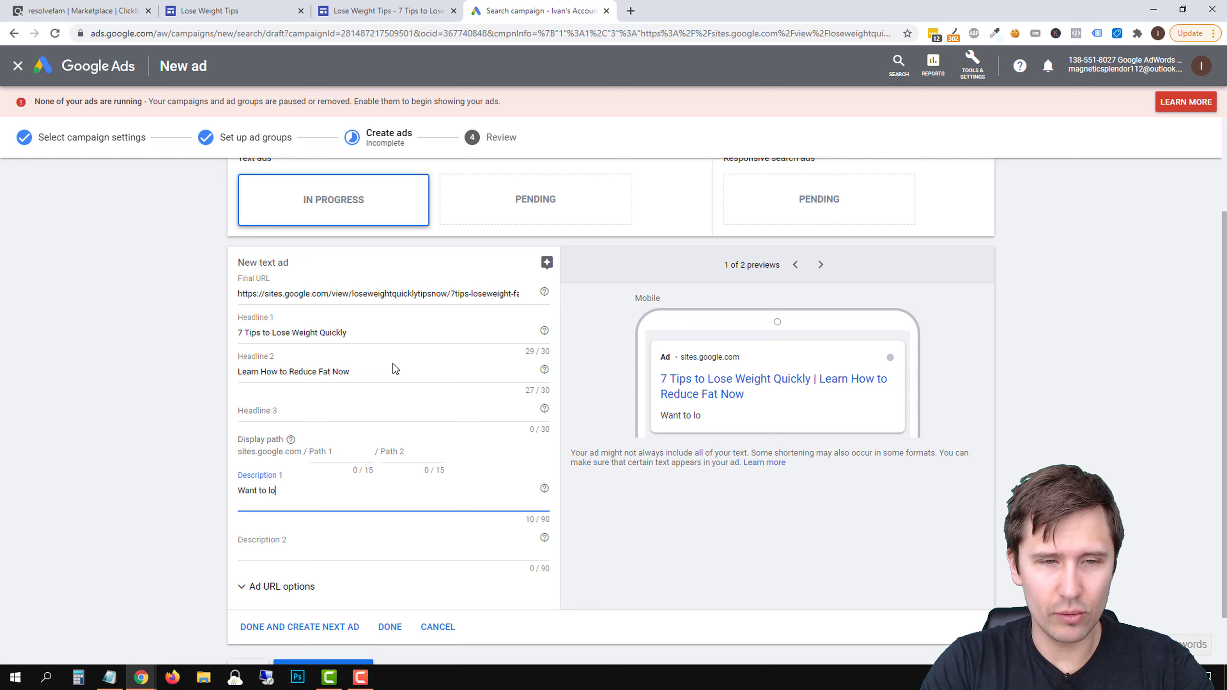
pyautogui.press('BackSpace')
pyautogui.press('BackSpace')
pyautogui.write('Lose Wei')
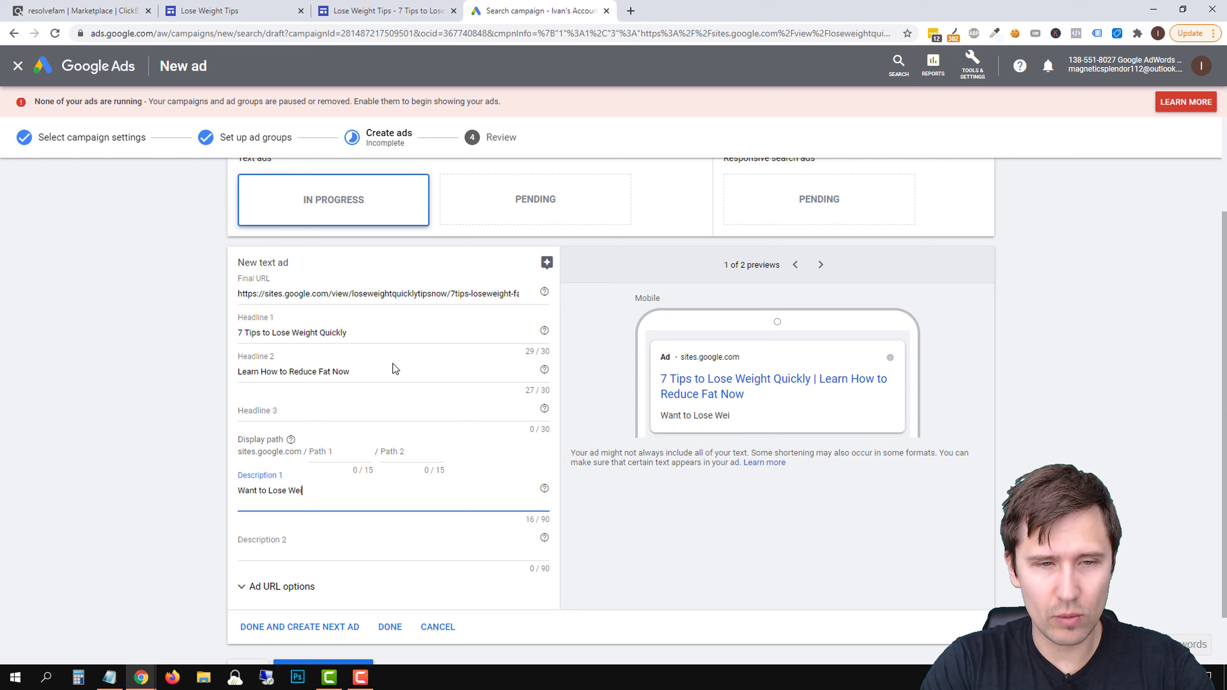
pyautogui.write('ght Quickly? Re')
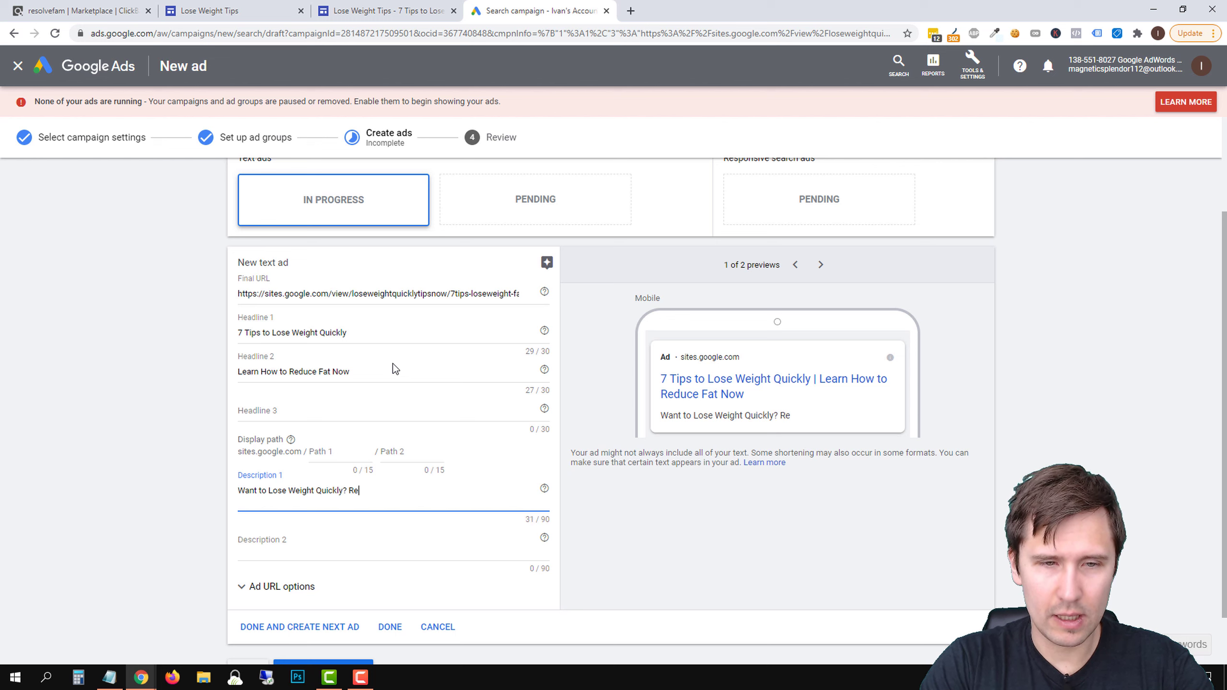
pyautogui.write('ad This List of the')
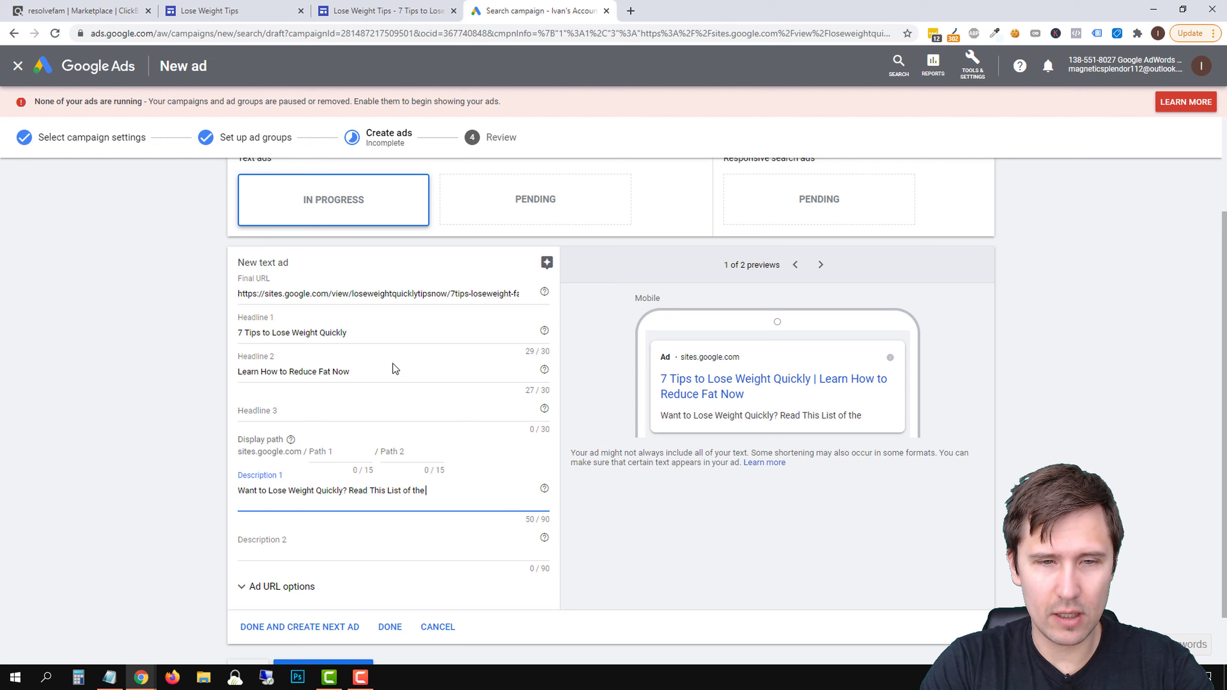
pyautogui.write(' Top 7 Tips to L')
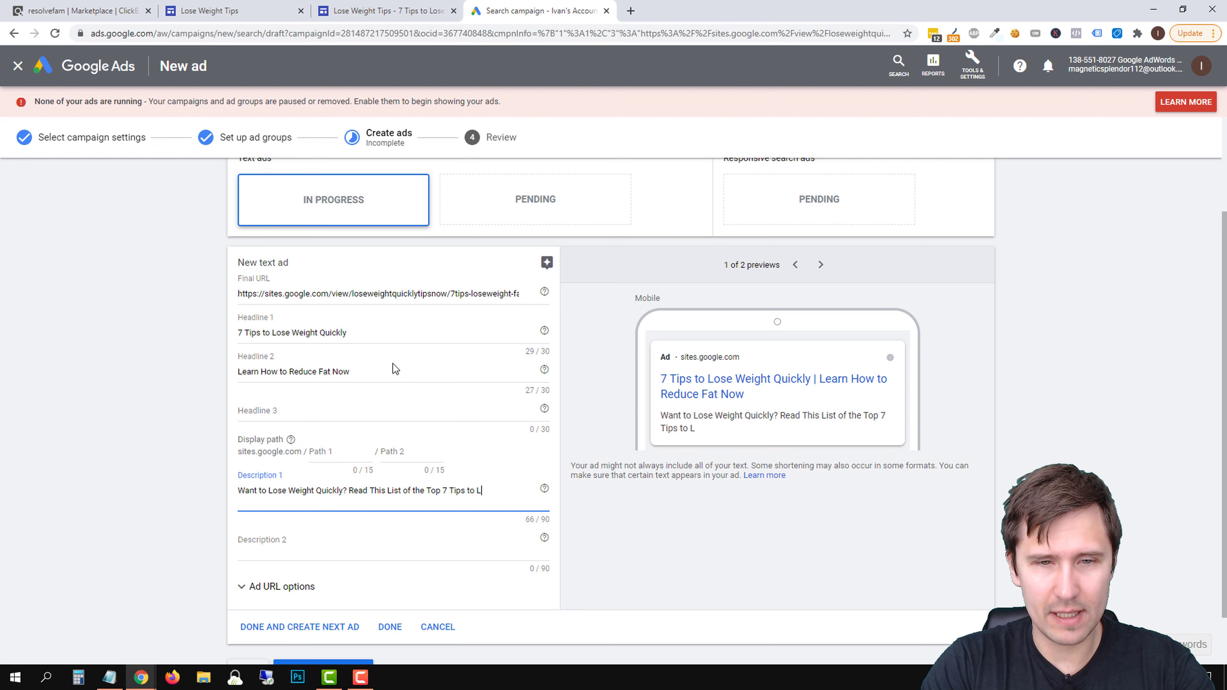
pyautogui.write('ose Weight Fast.')
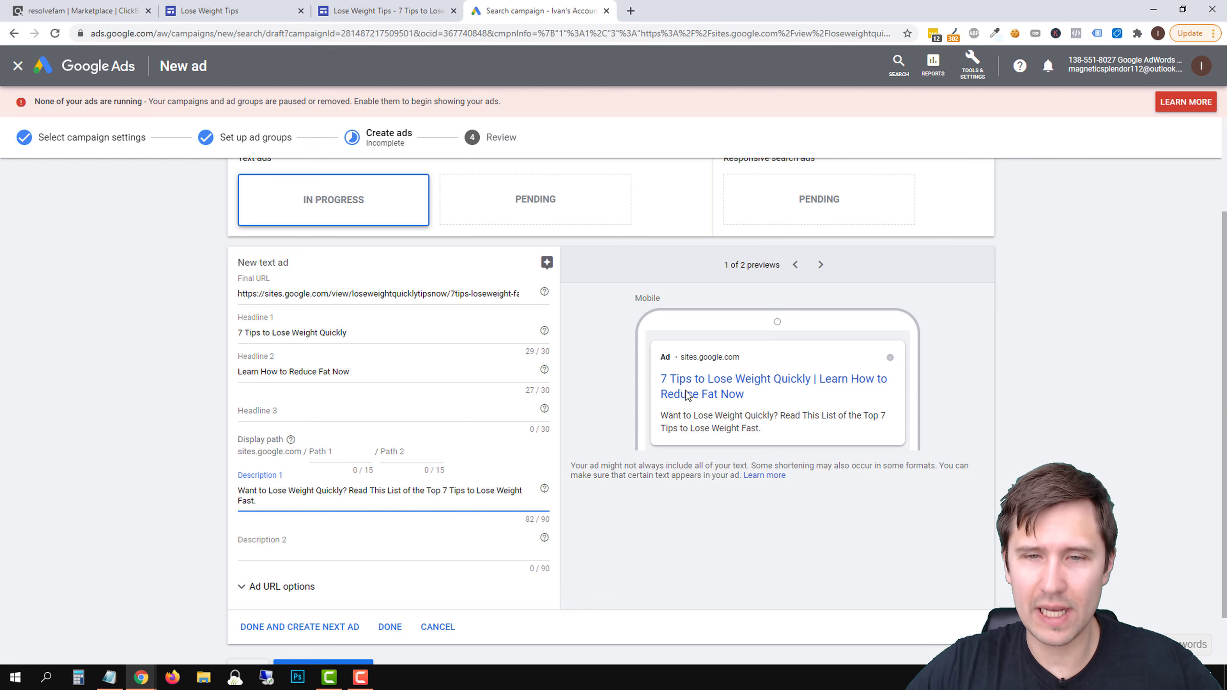
# Finish the first ad and create a second text ad with "Read the Tips to Weight Loss" as its Headline 2
pyautogui.scroll(-2, 386, 520)
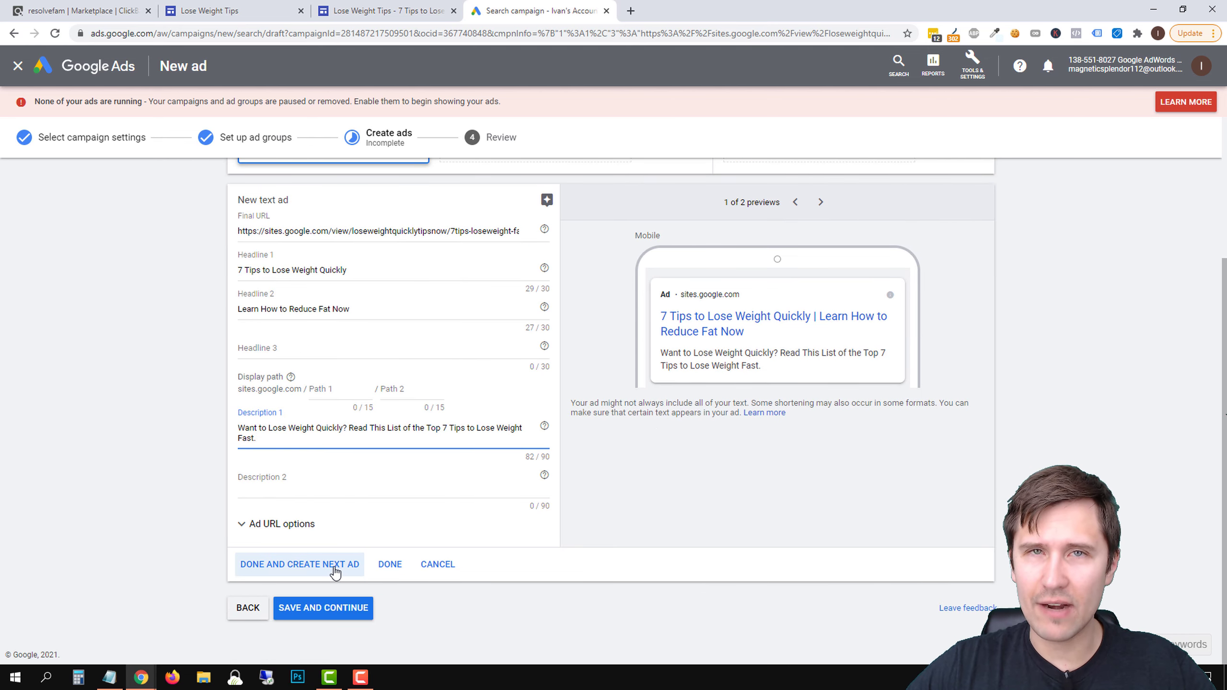
pyautogui.click(280, 565)
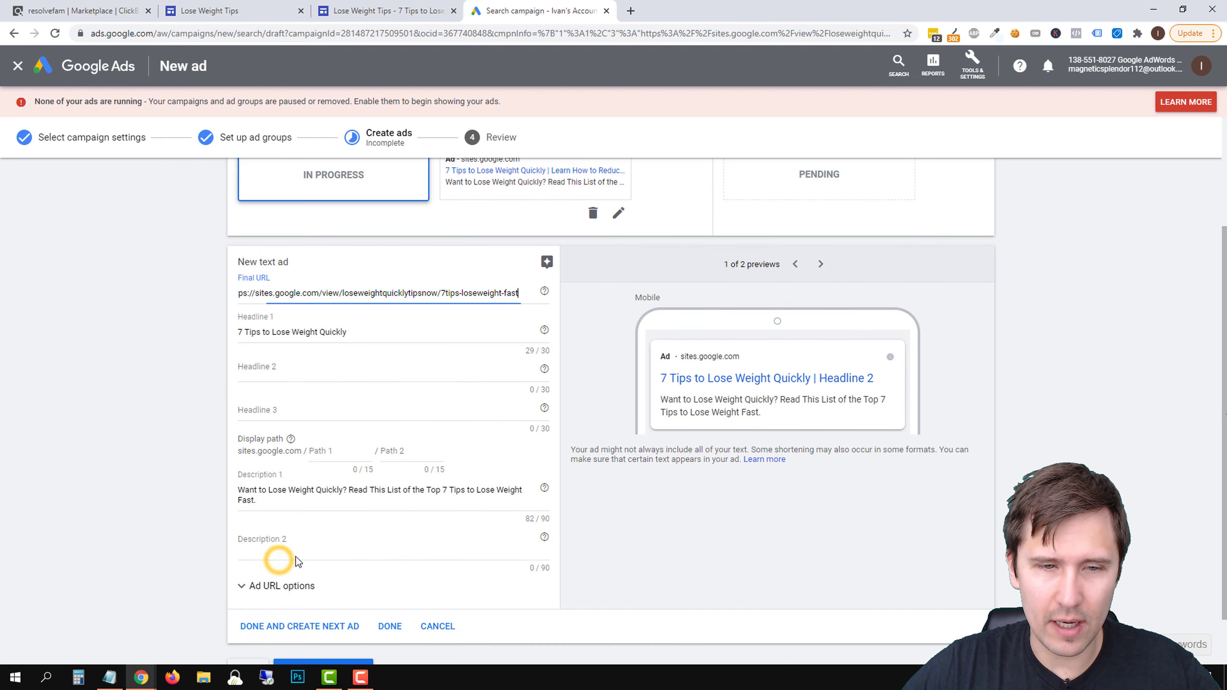
pyautogui.click(285, 370)
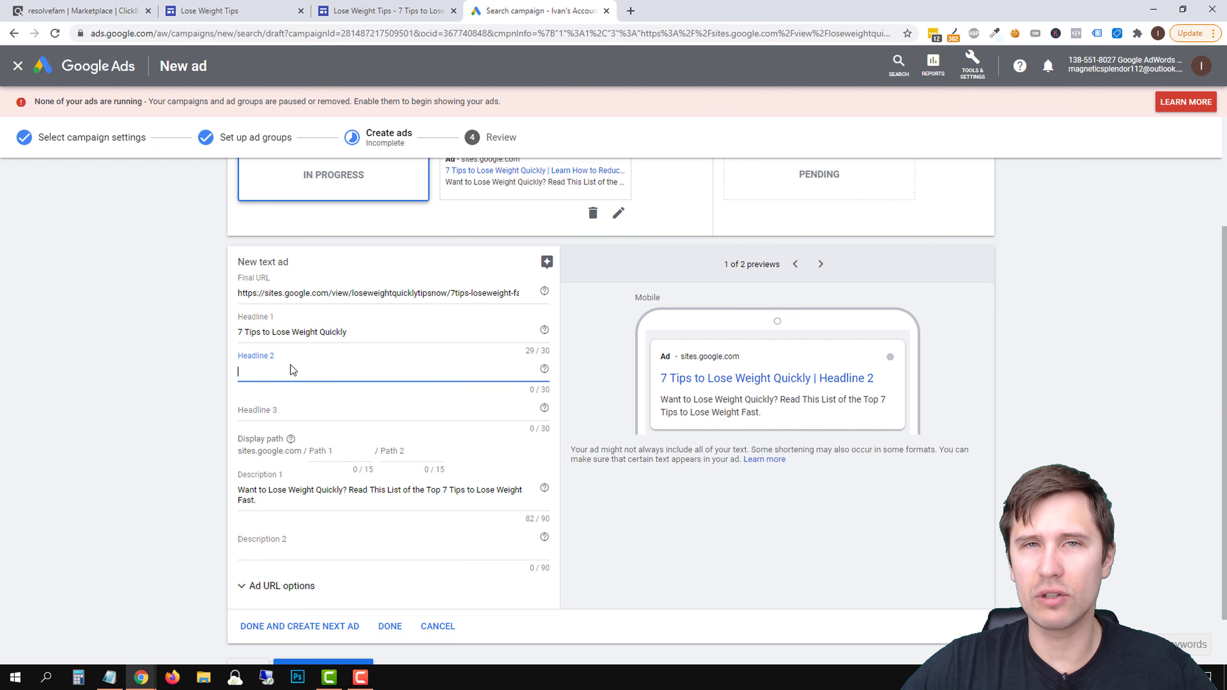
pyautogui.scroll(1, 270, 430)
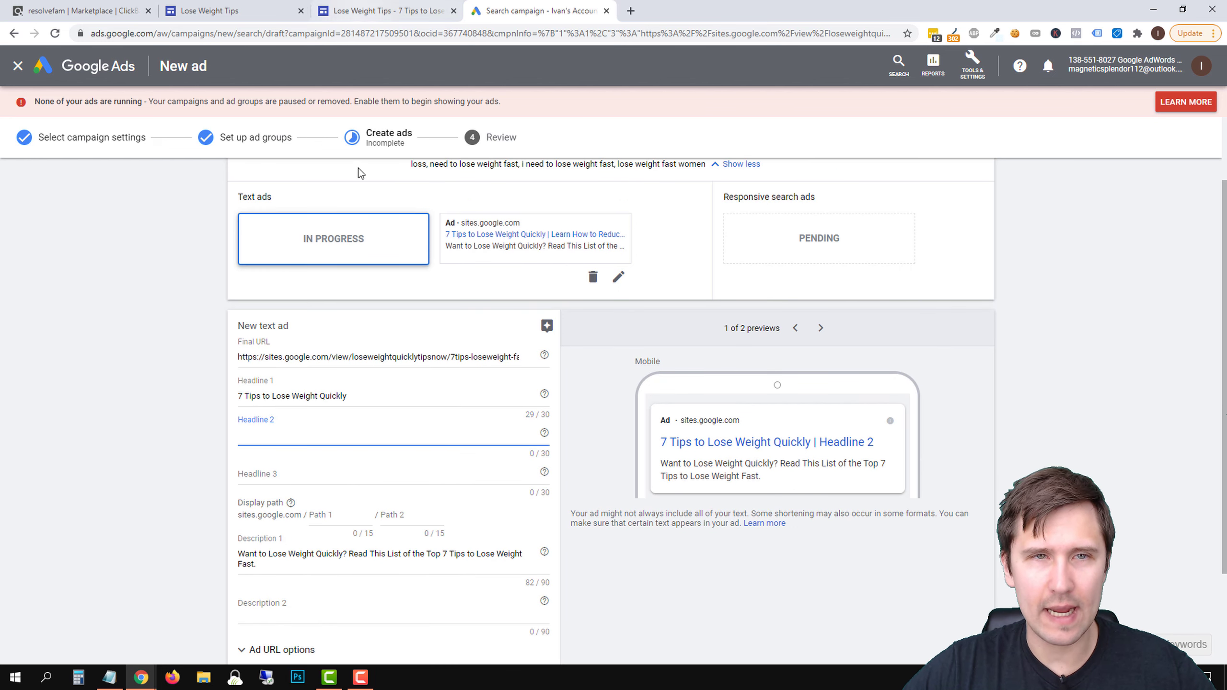
pyautogui.write('Read the ')
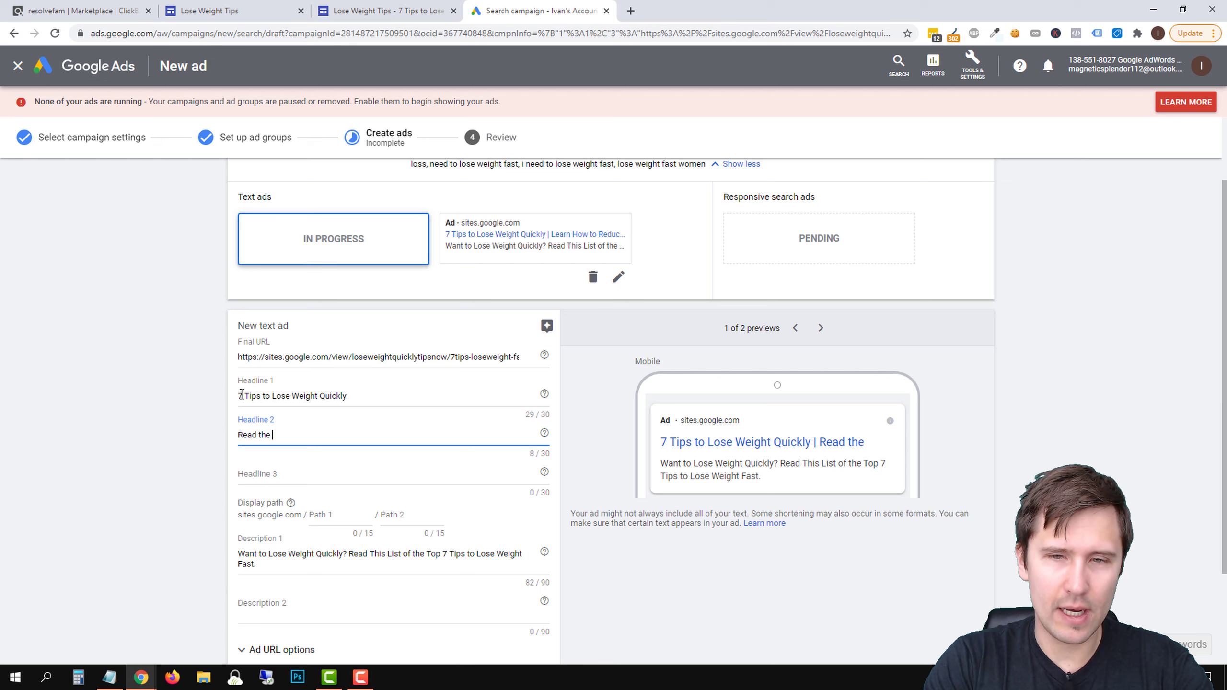
pyautogui.write('Tips to Weeight Loss')
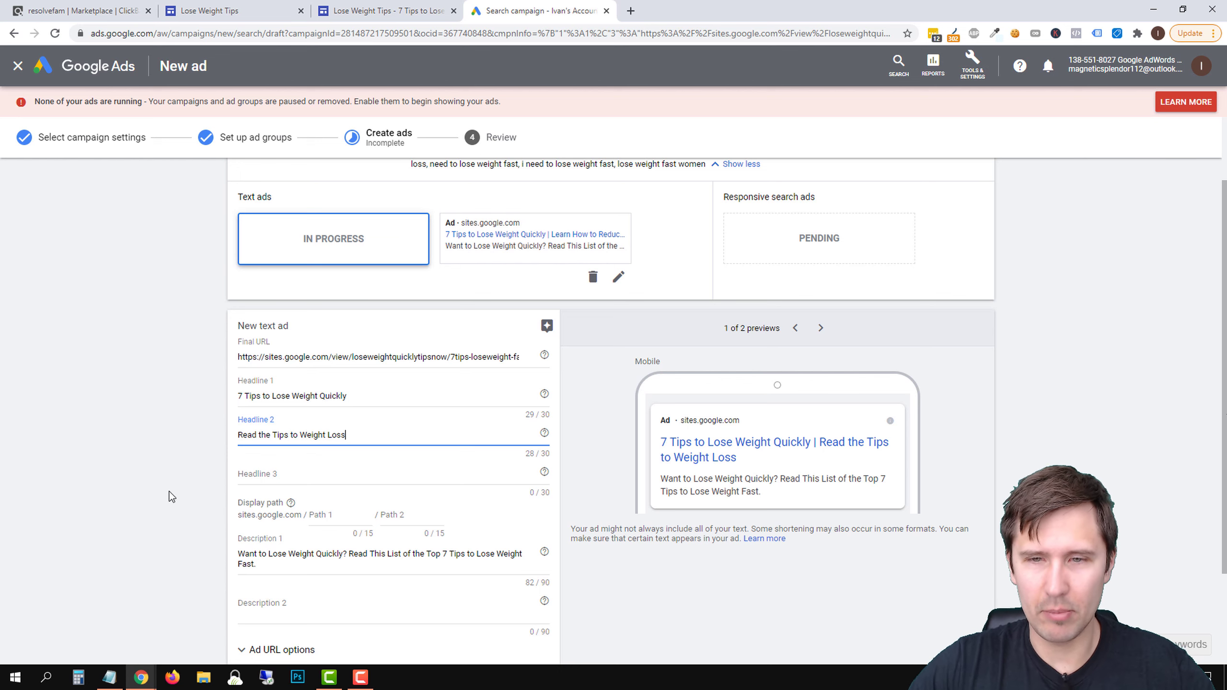
pyautogui.scroll(-3, 145, 527)
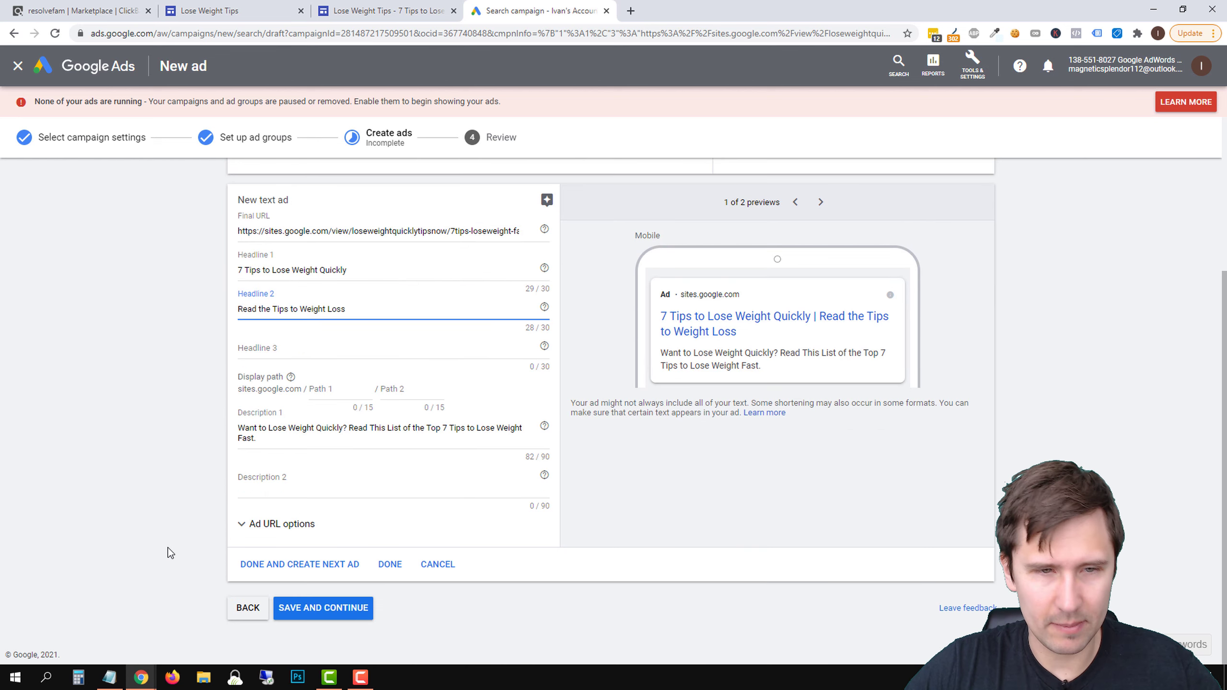
pyautogui.click(398, 567)
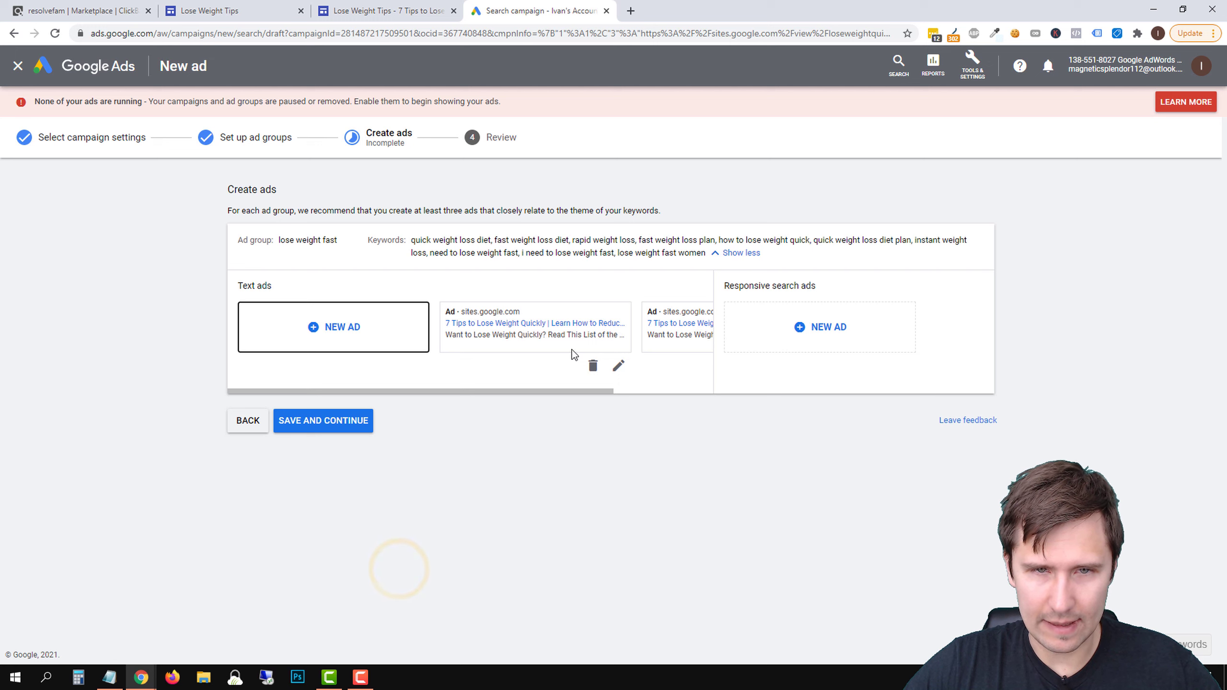
# Save the ads, check the issue flagged for the campaign settings in the review, and publish the campaign
pyautogui.click(362, 421)
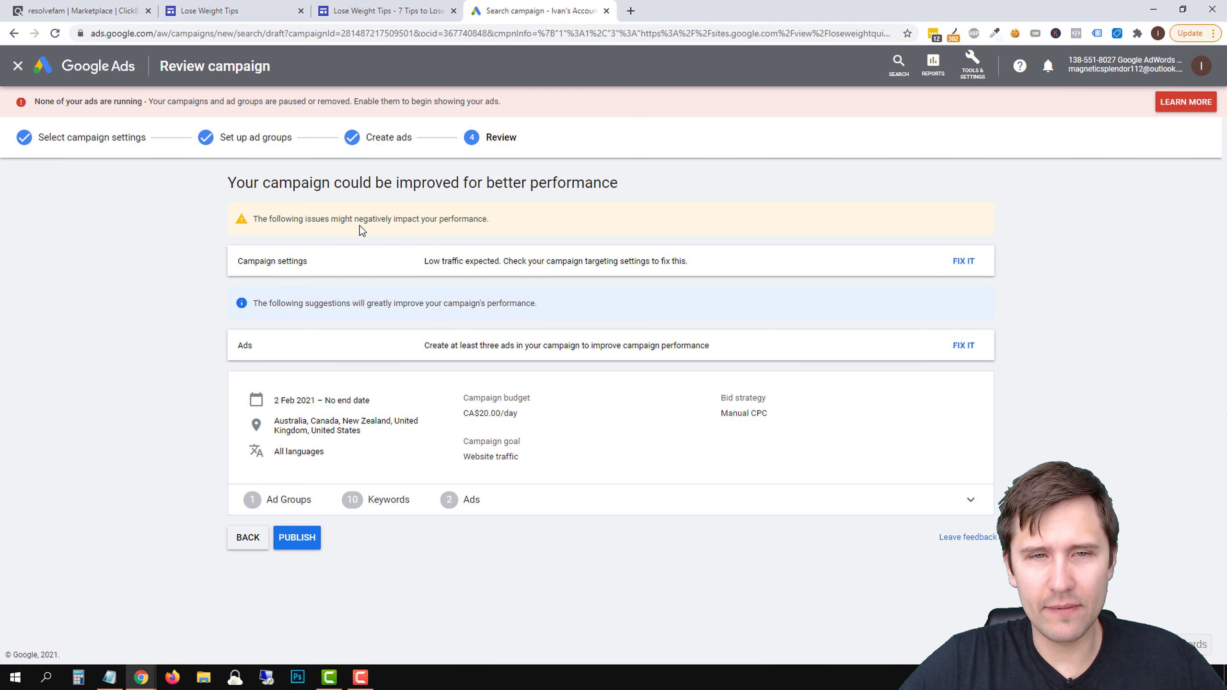
pyautogui.moveTo(360, 226); pyautogui.dragTo(481, 223)
pyautogui.moveTo(444, 262); pyautogui.dragTo(563, 283)
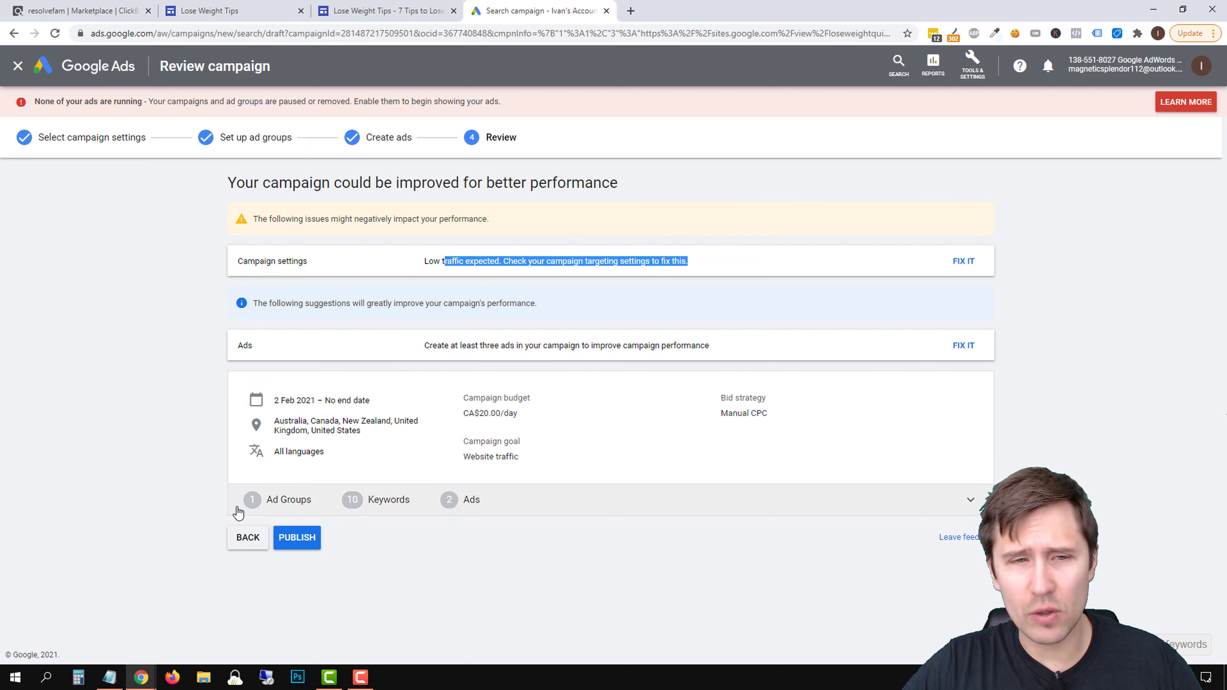
pyautogui.click(295, 538)
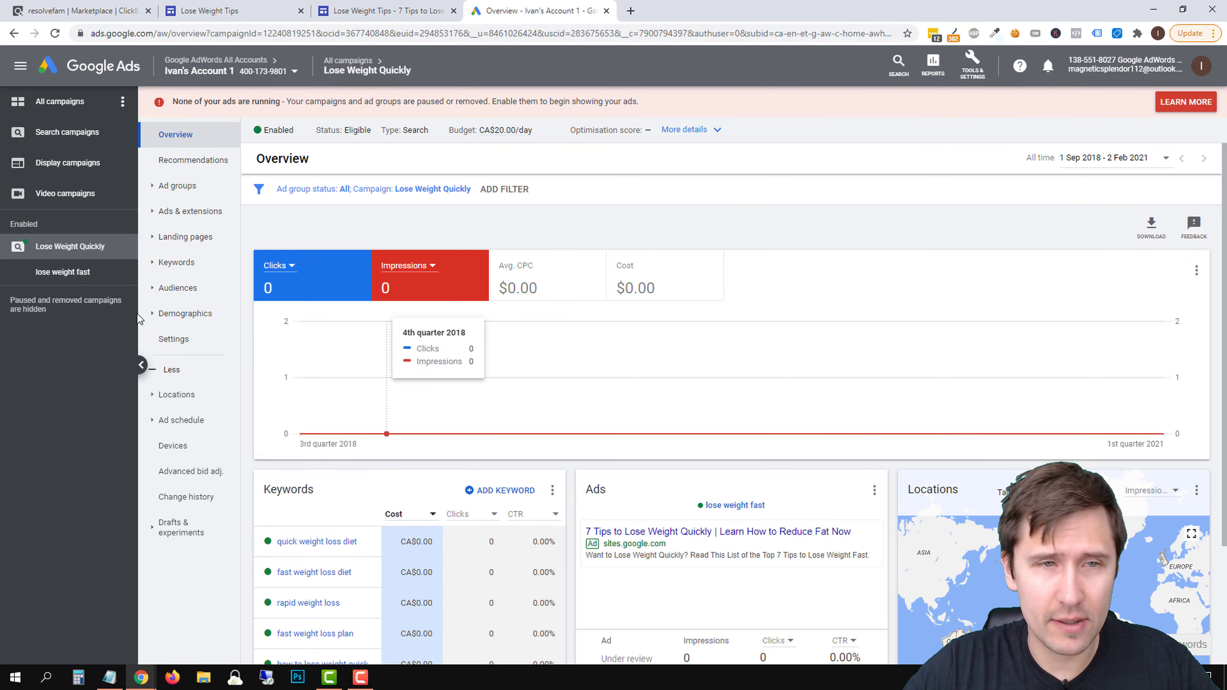
# From the campaign's ads list, open the first ad's landing page and test its Resurge alternative link in Tip #1
pyautogui.click(198, 215)
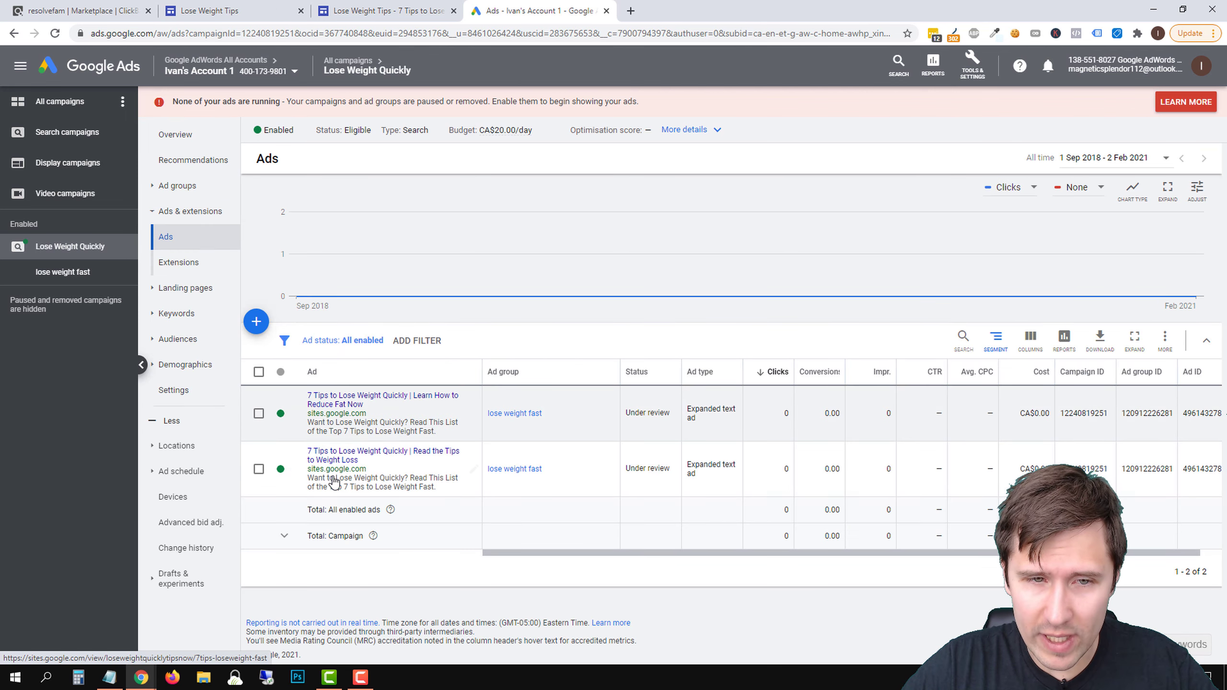
pyautogui.click(338, 400)
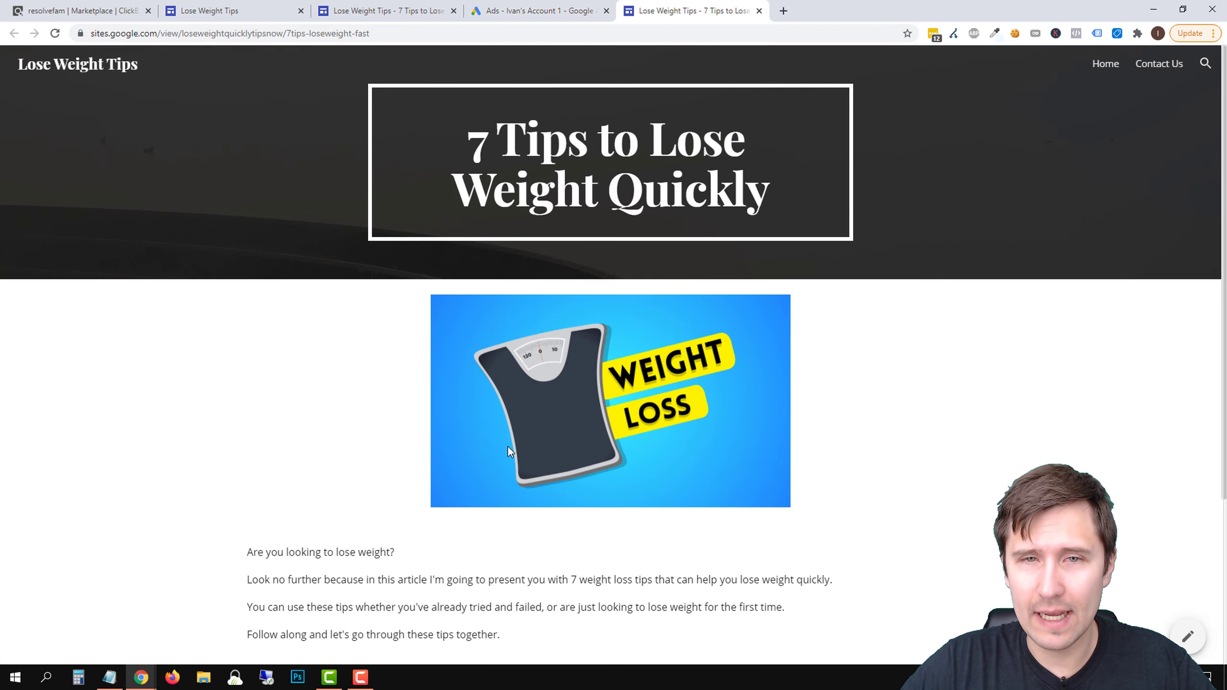
pyautogui.scroll(-4, 509, 449)
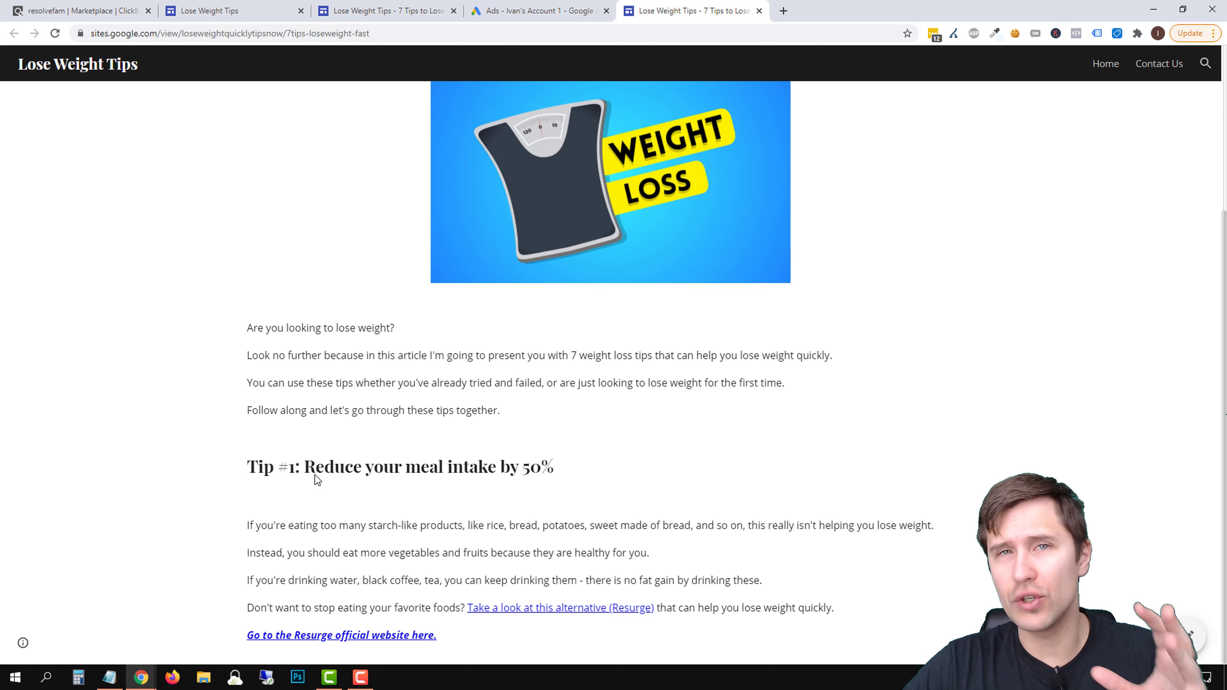
pyautogui.click(574, 606)
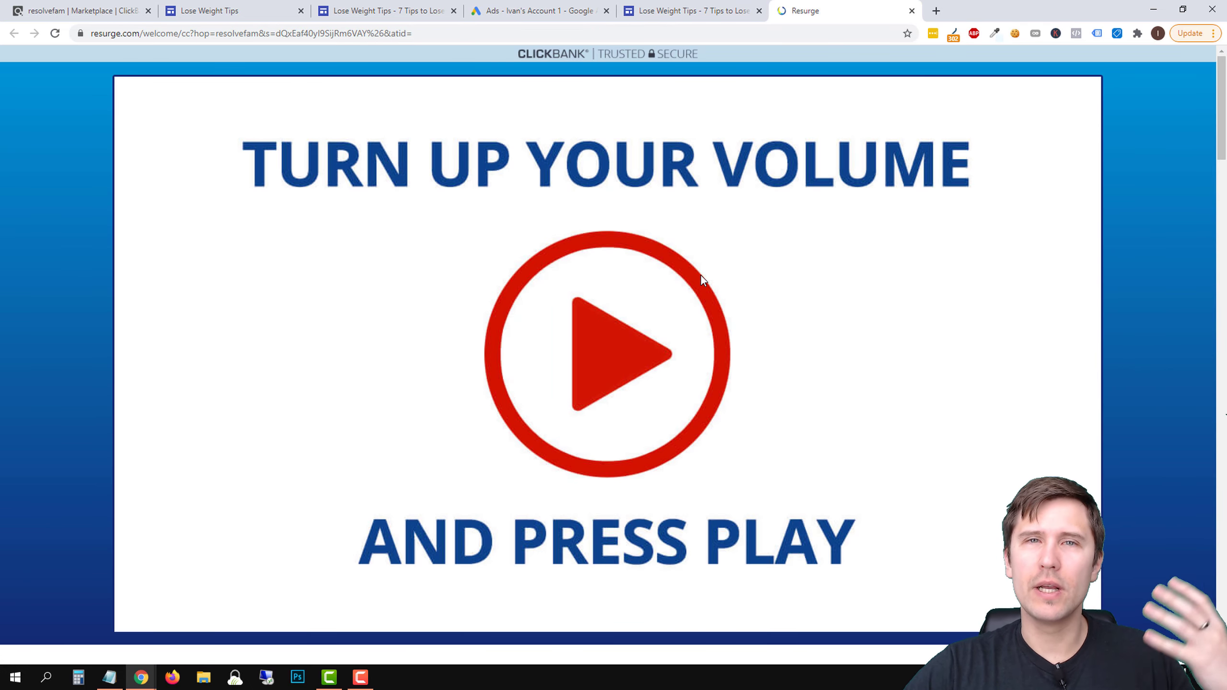
pyautogui.click(912, 10)
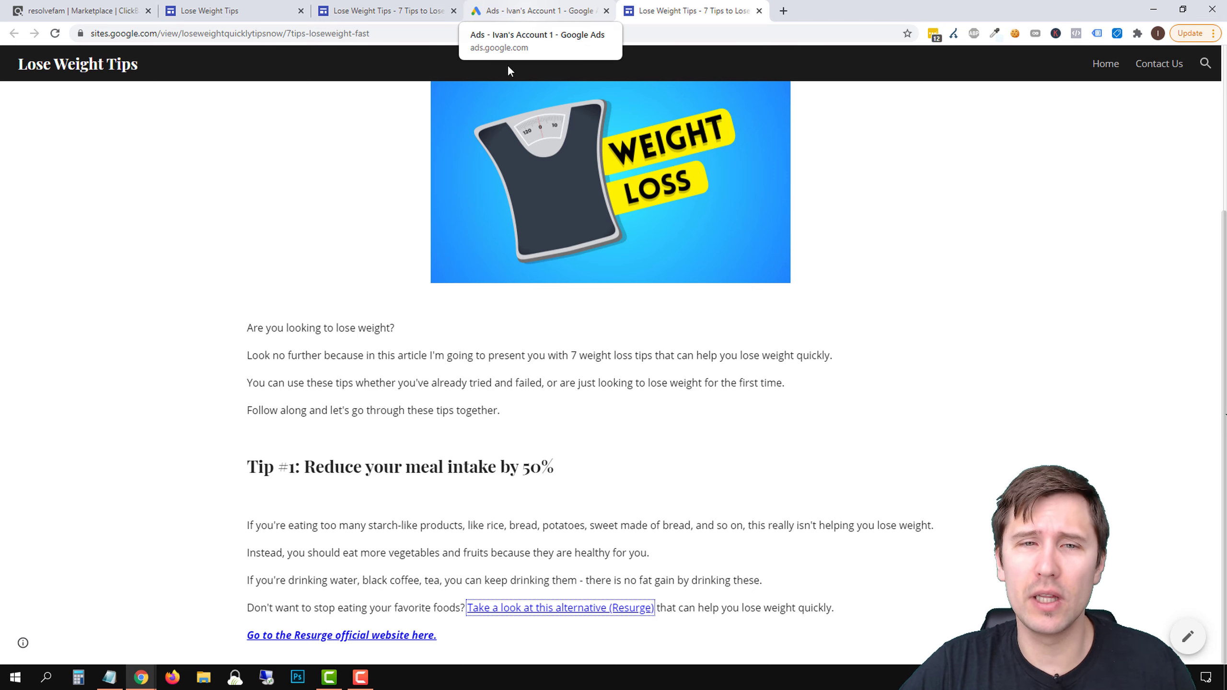
# Look over the landing page from its title to Tip #1 and return to the campaign's ads list in Google Ads
pyautogui.scroll(5, 528, 285)
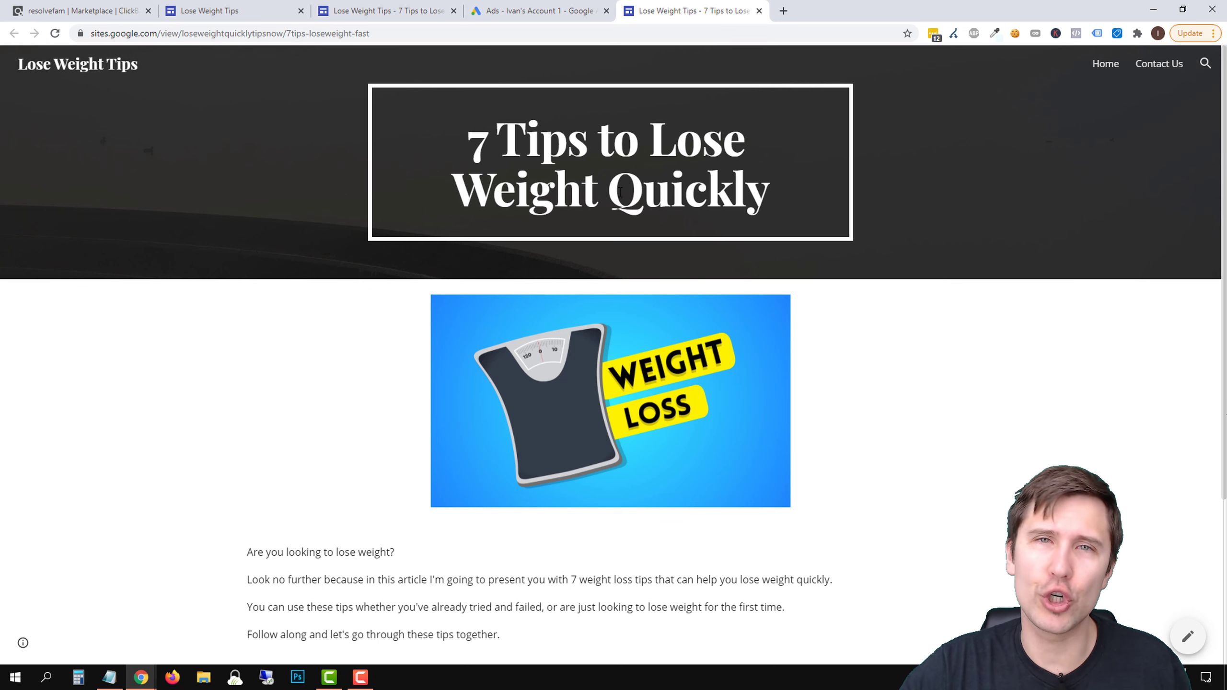
pyautogui.scroll(-2, 620, 191)
pyautogui.scroll(2, 580, 160)
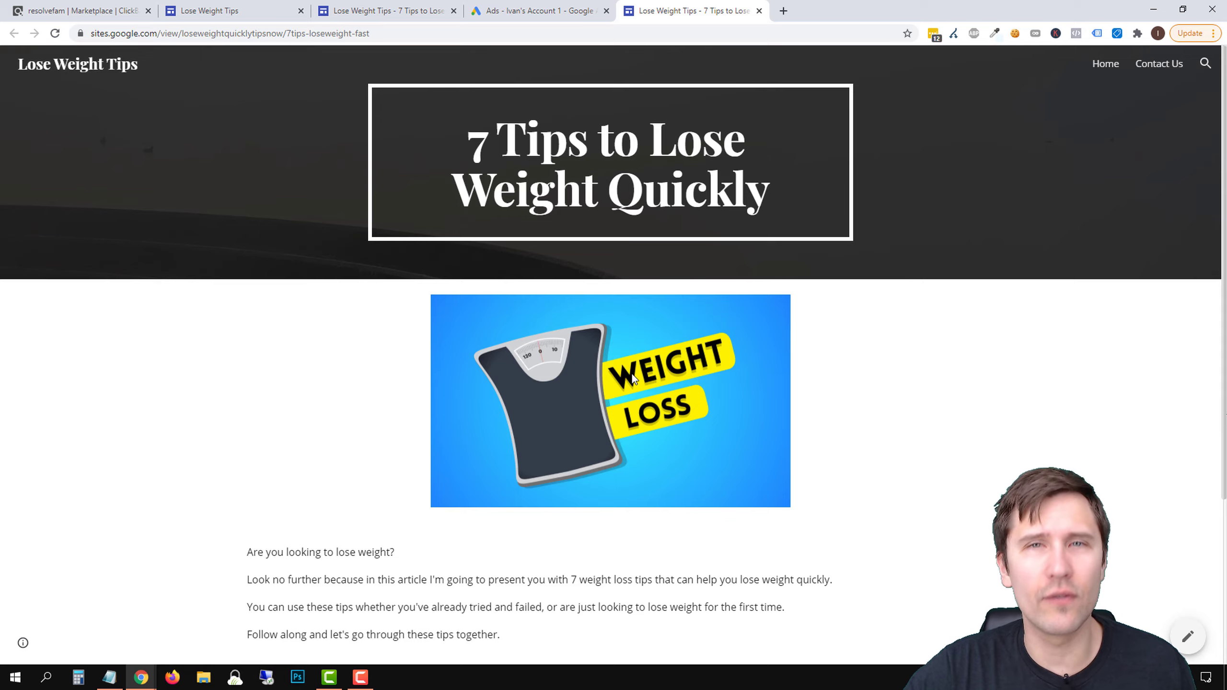
pyautogui.scroll(-4, 628, 378)
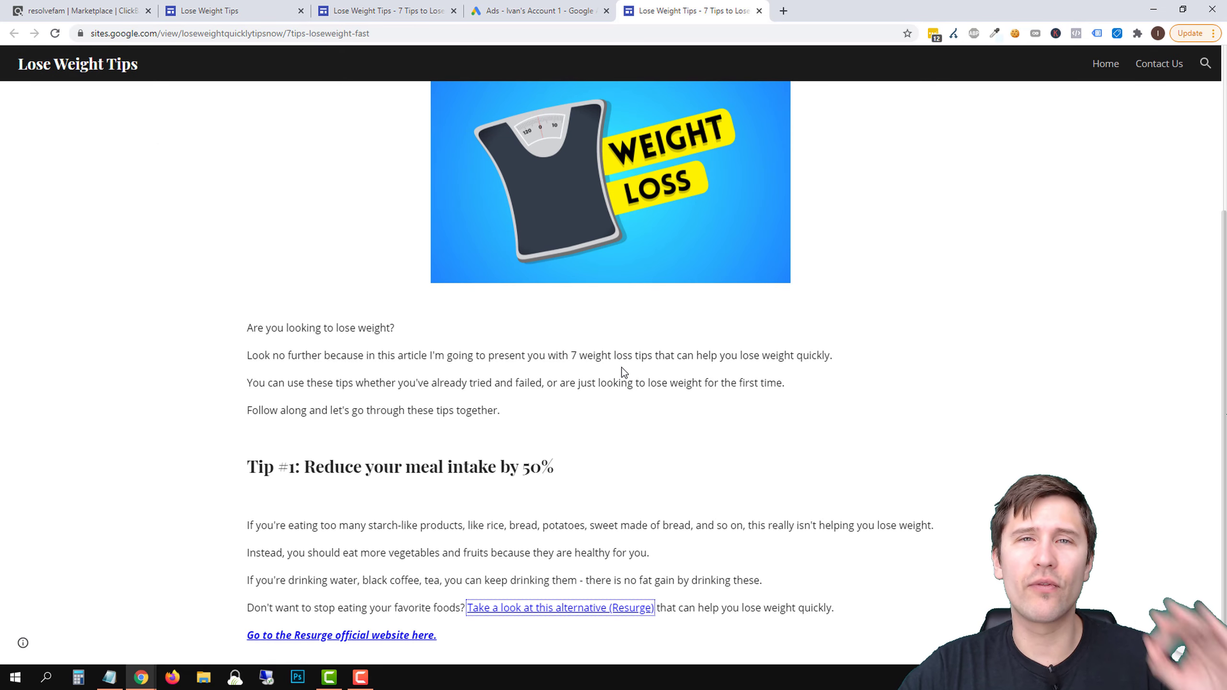
pyautogui.click(542, 10)
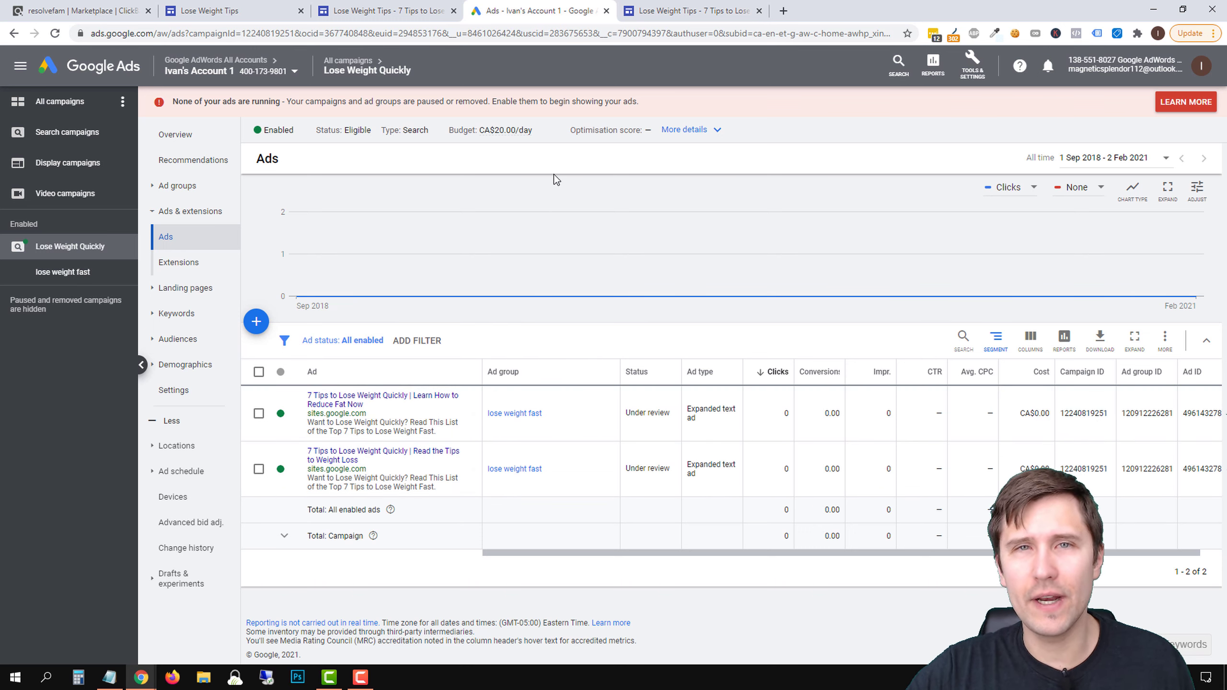
# Open YouTube in a new tab, search for the online marketing instructor by name, and open the instructor's channel
pyautogui.click(783, 11)
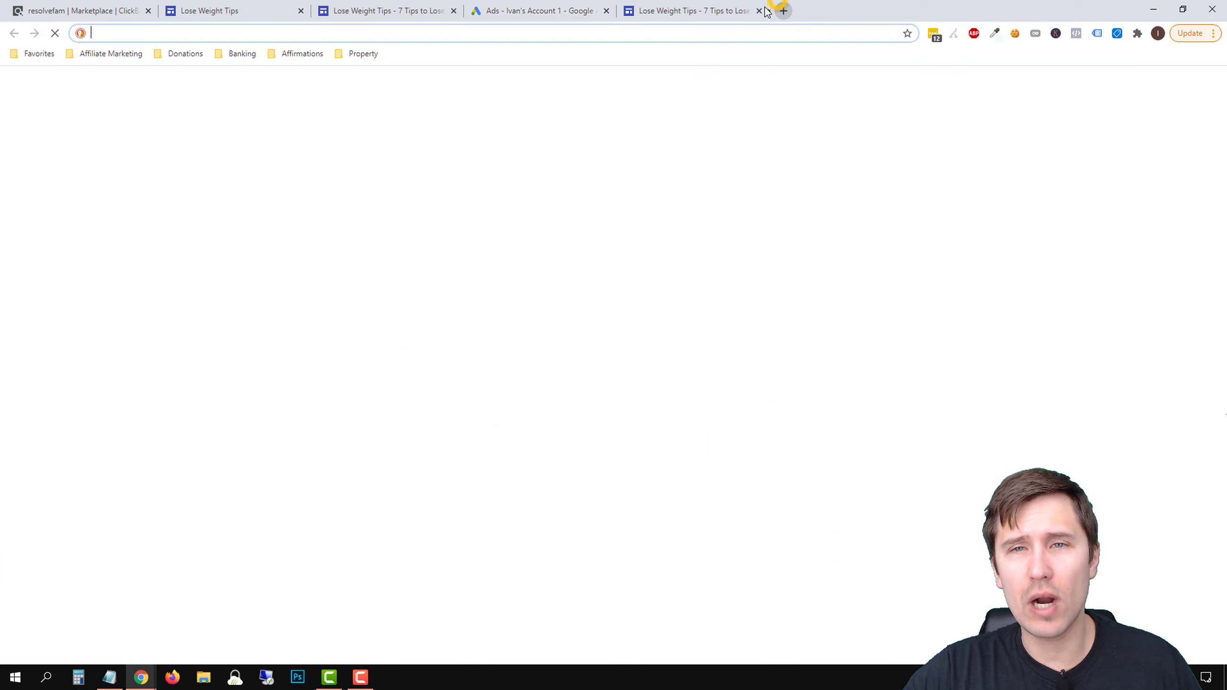
pyautogui.write('yout')
pyautogui.press('Return')
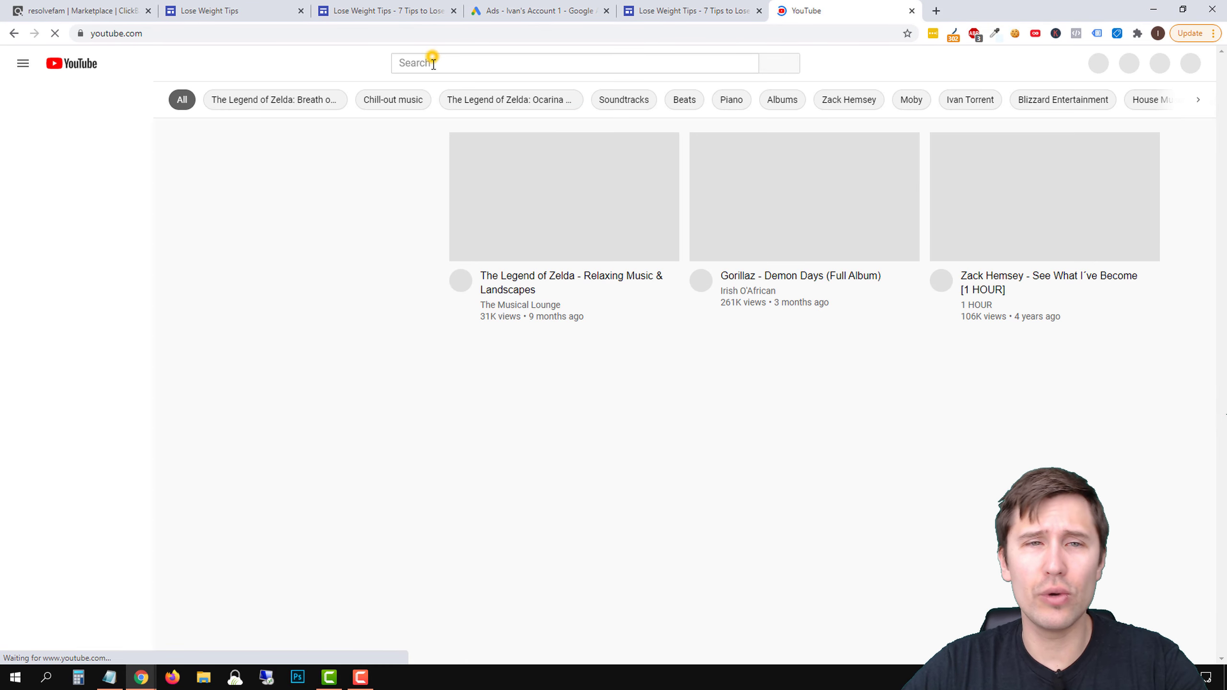
pyautogui.click(431, 61)
pyautogui.write('ivan mana')
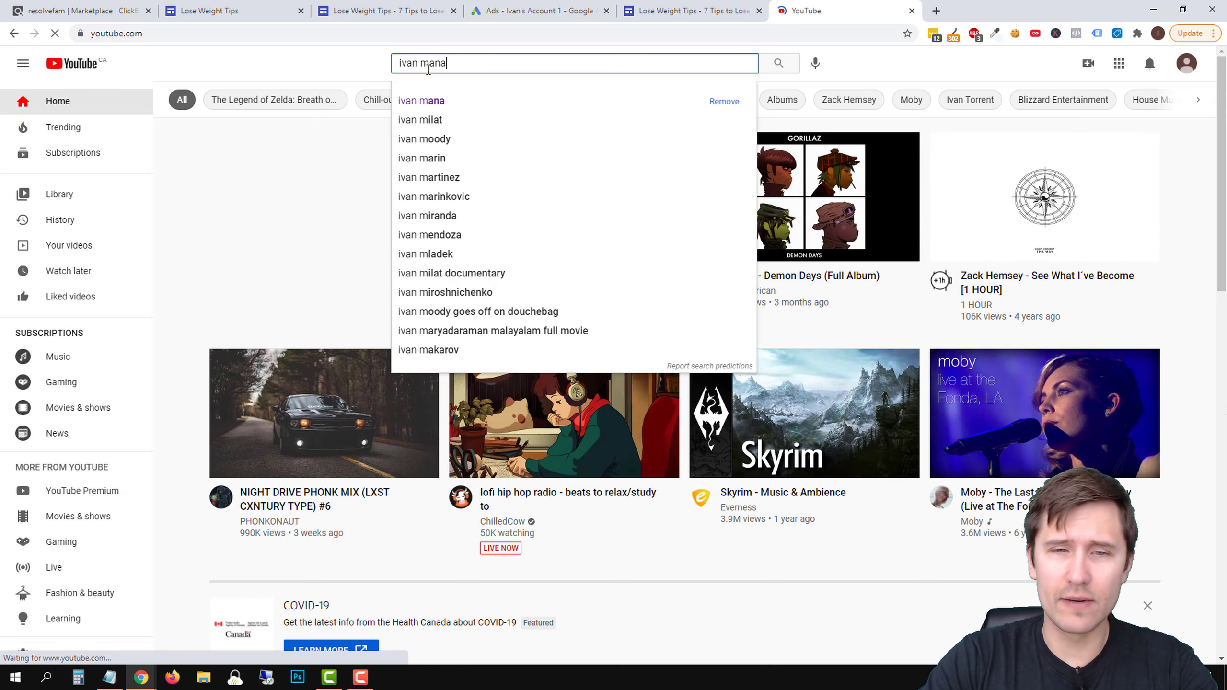
pyautogui.press('Return')
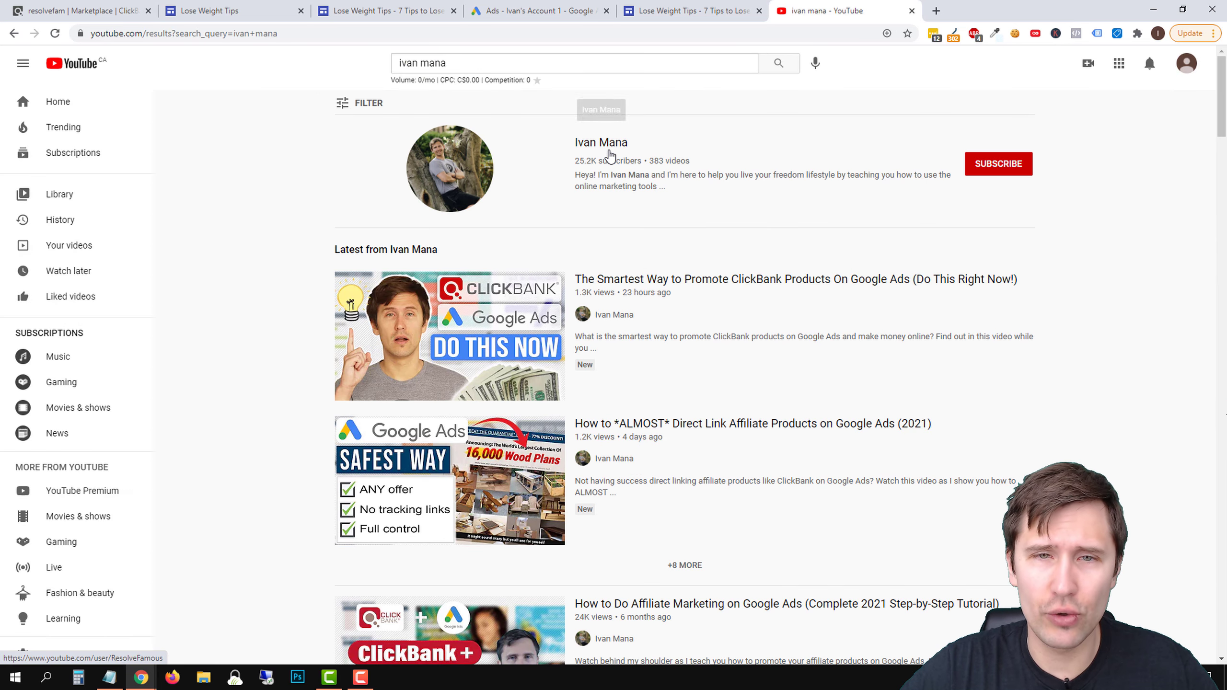
pyautogui.click(609, 154)
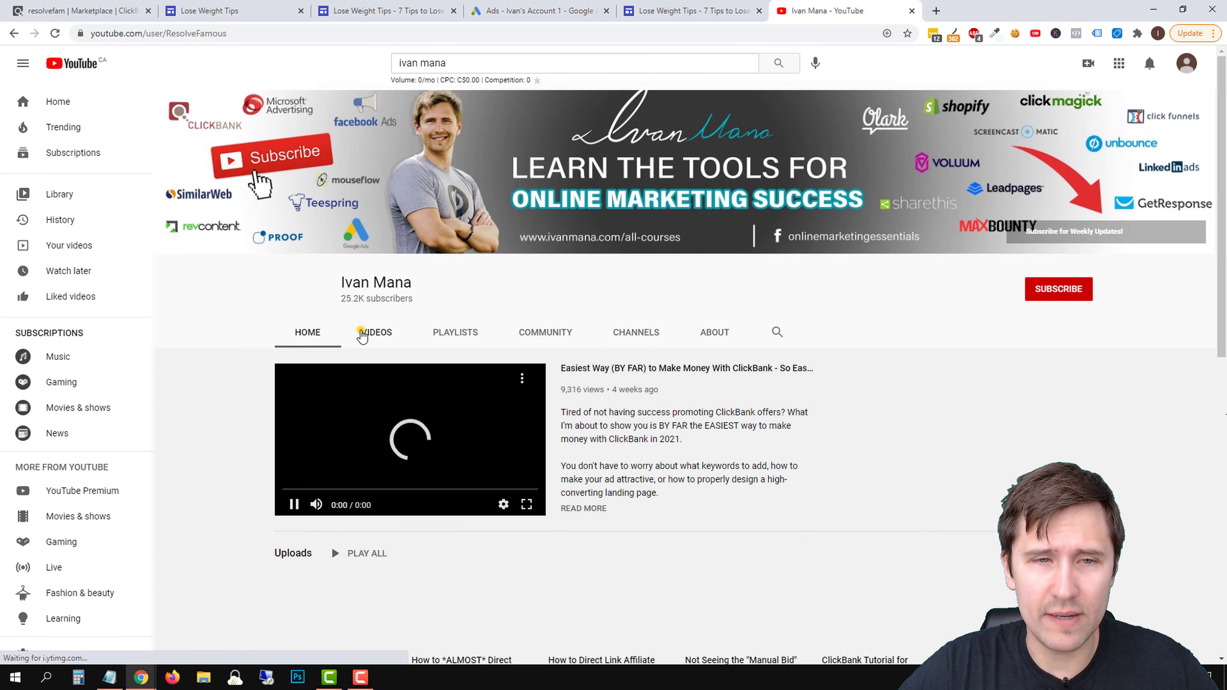
# Browse the channel's uploaded videos and its created playlists
pyautogui.click(362, 333)
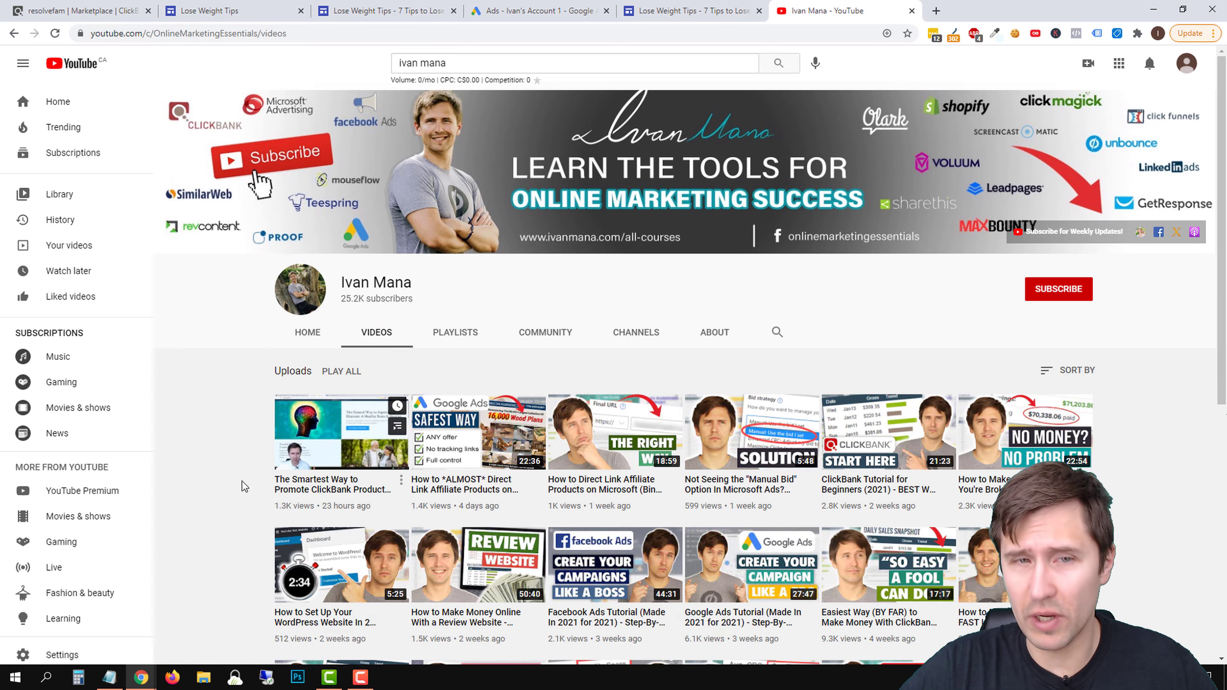
pyautogui.scroll(-3, 290, 476)
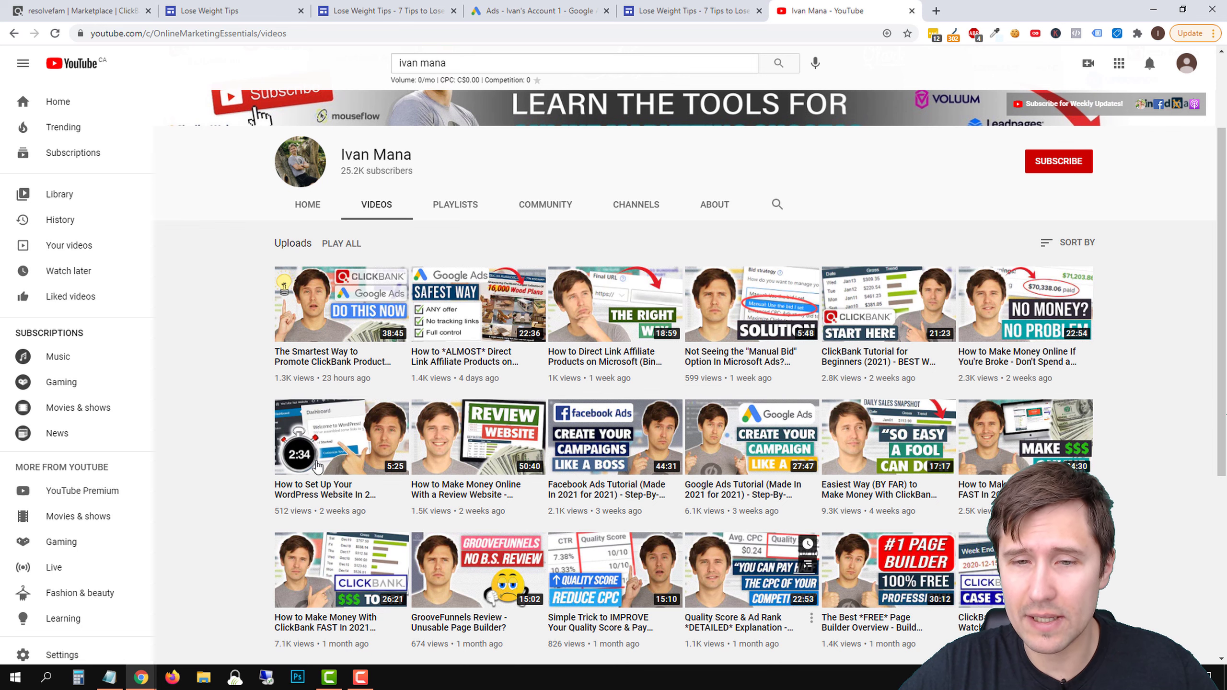
pyautogui.scroll(3, 692, 247)
pyautogui.click(450, 332)
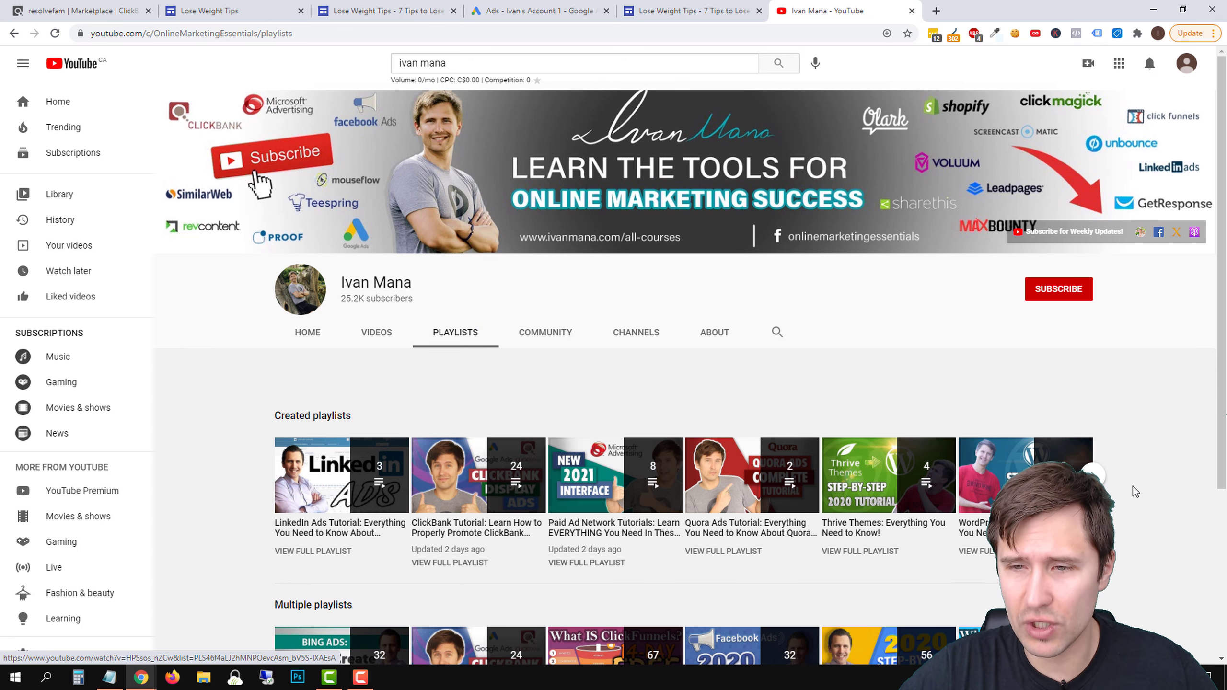
pyautogui.click(1093, 477)
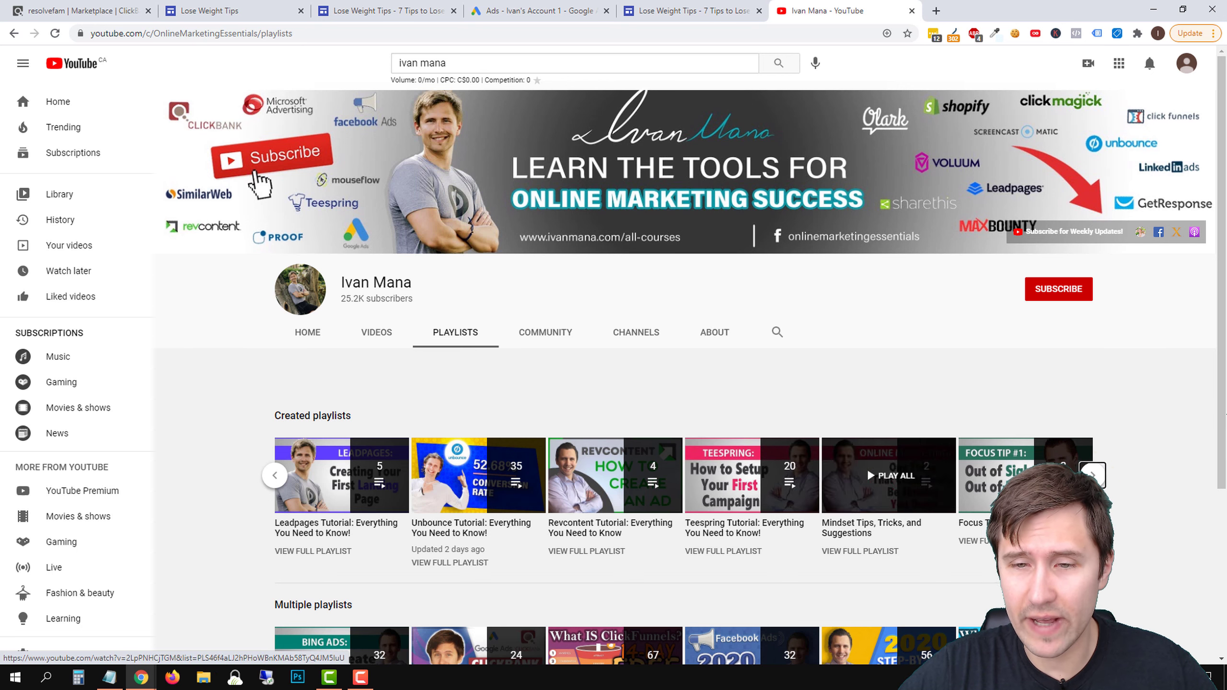
# Return to the channel's home page and pause its featured ClickBank video
pyautogui.click(321, 332)
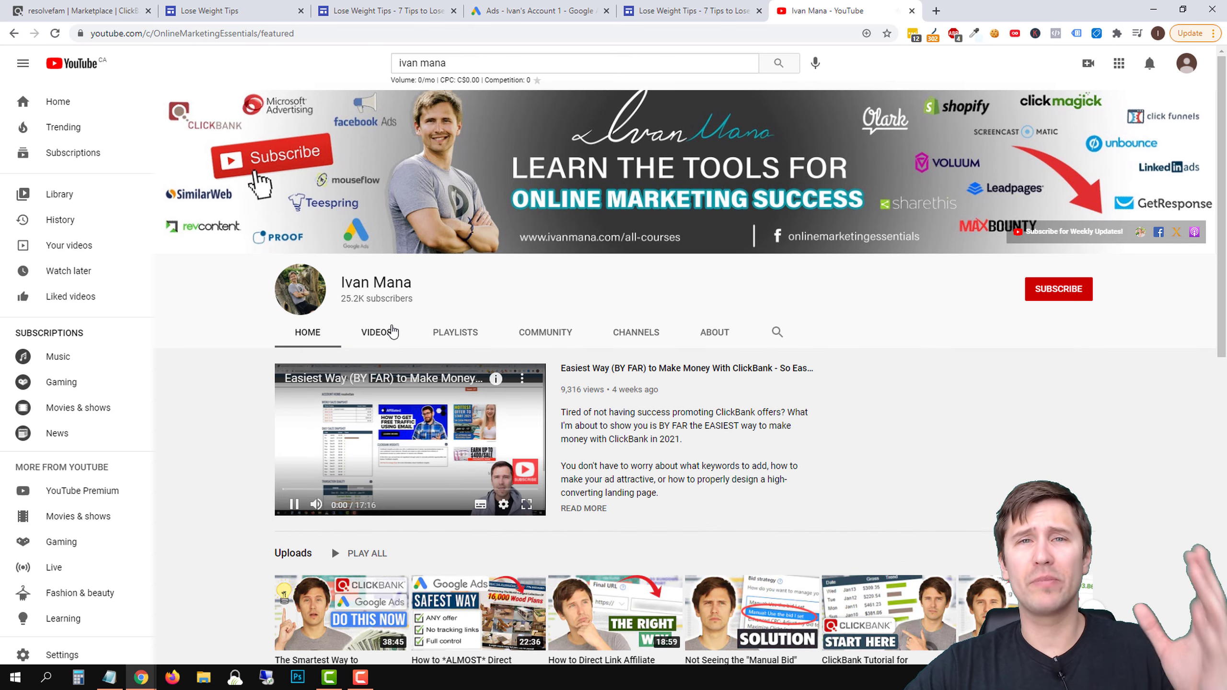
pyautogui.click(440, 437)
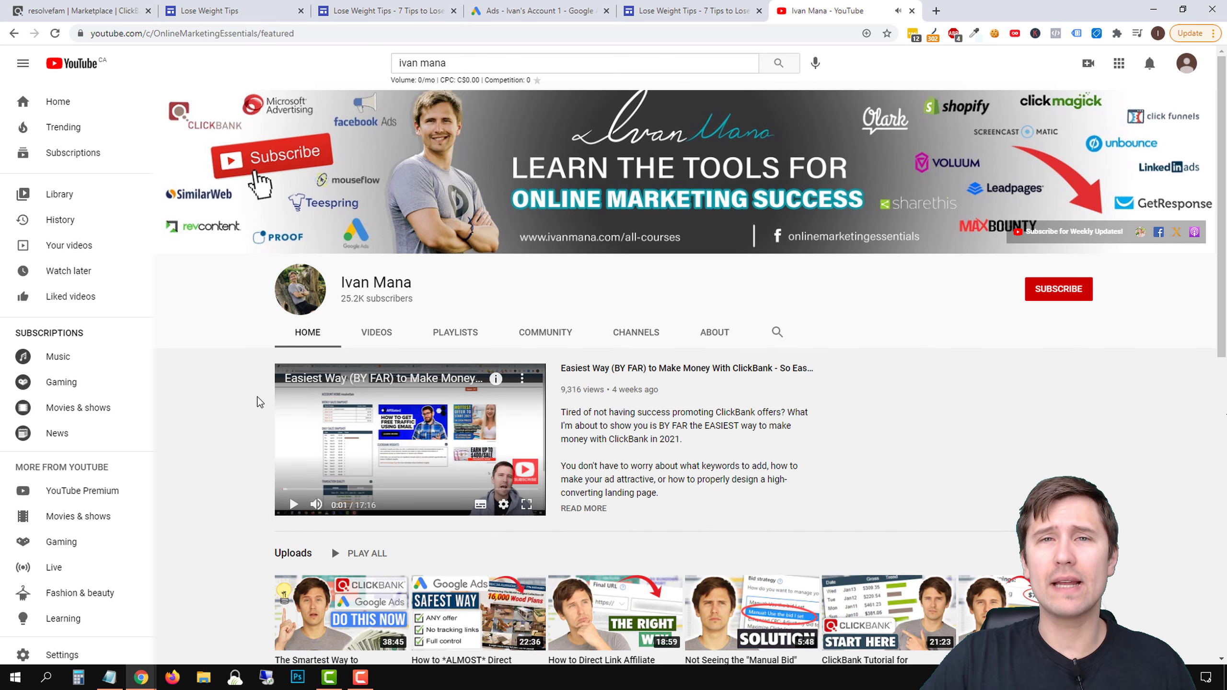